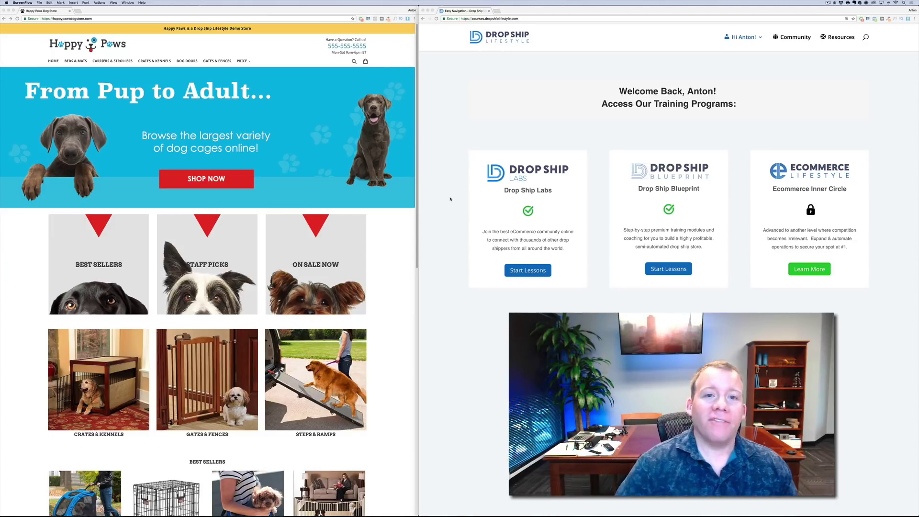
Bring Chrome to the front and open a new empty tab beside the training dashboard
key(super+t)
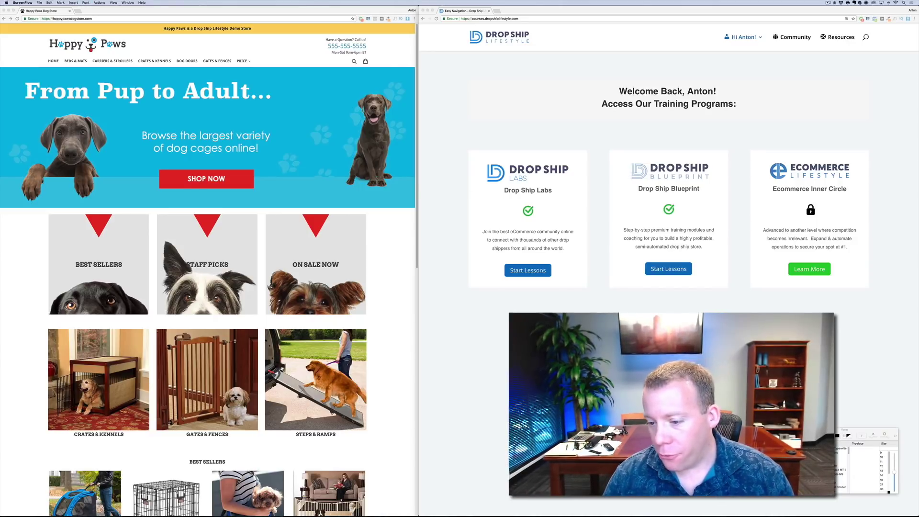
key(super+Tab)
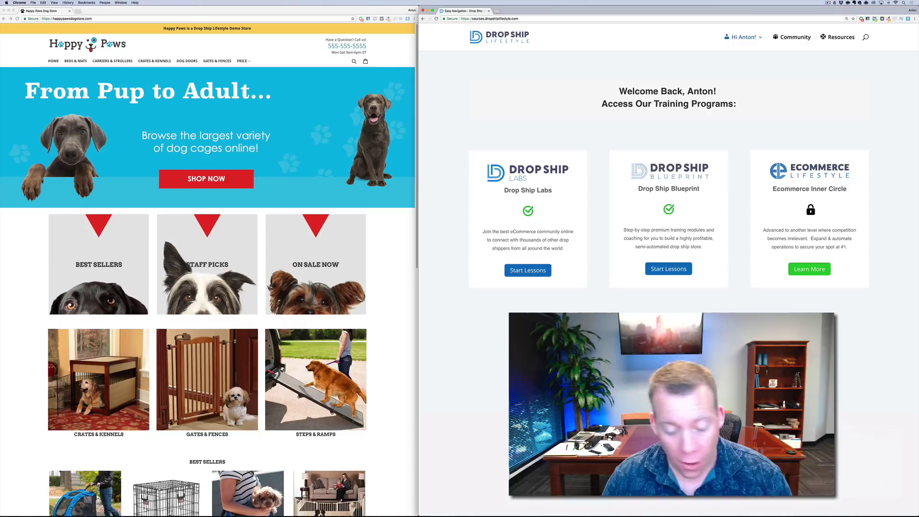
key(super+t)
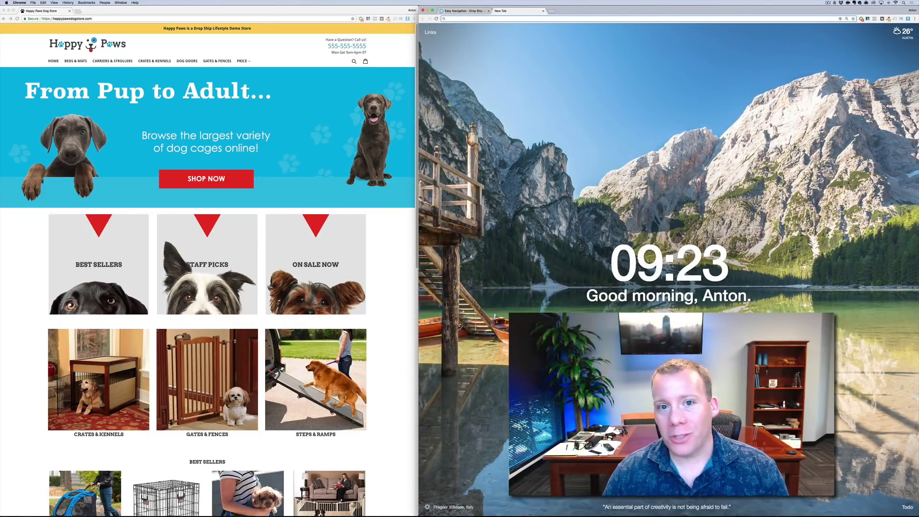
Go to shopify.com/dropshiplifestyle for the extended 21-day free trial offer
text(sh)
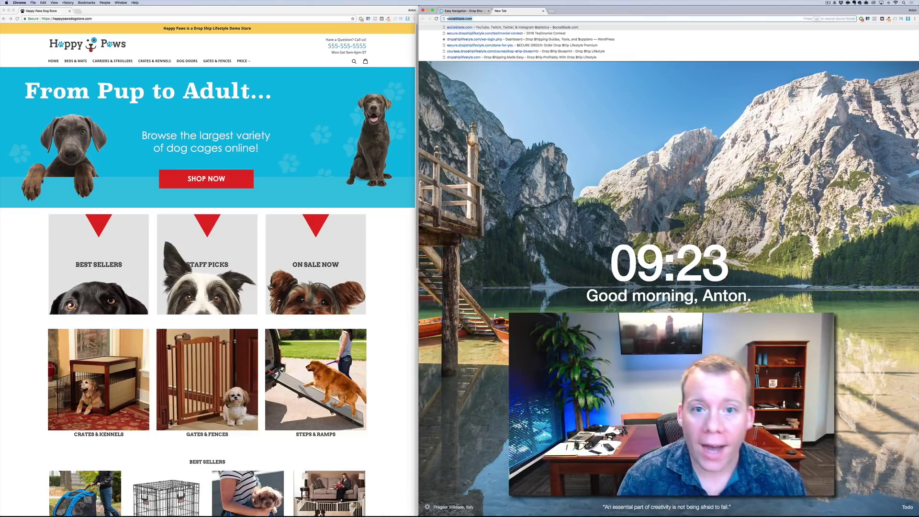
text(opify.com)
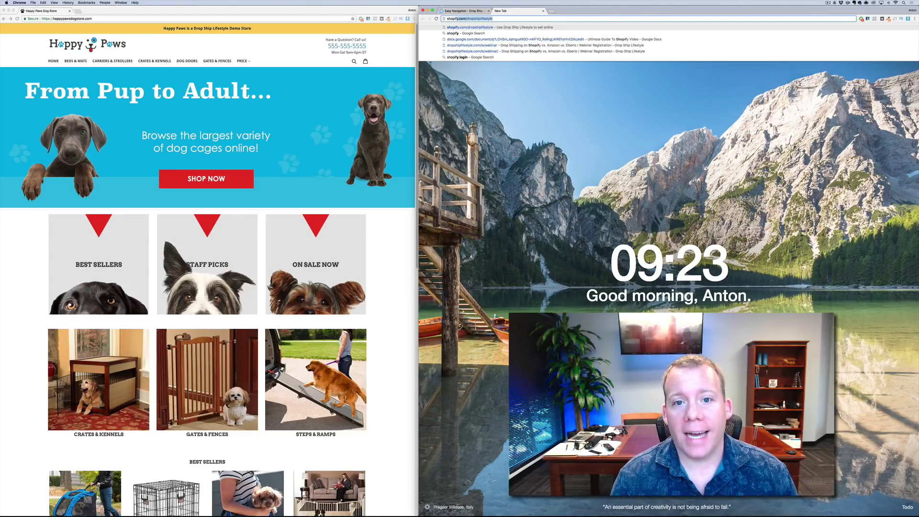
key(Return)
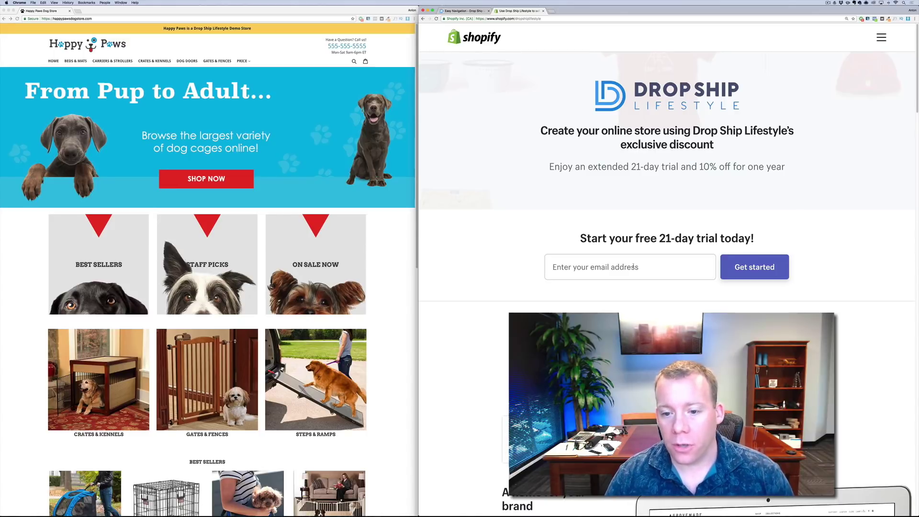
Enter the account e-mail address to begin the free-trial sign-up
click(633, 267)
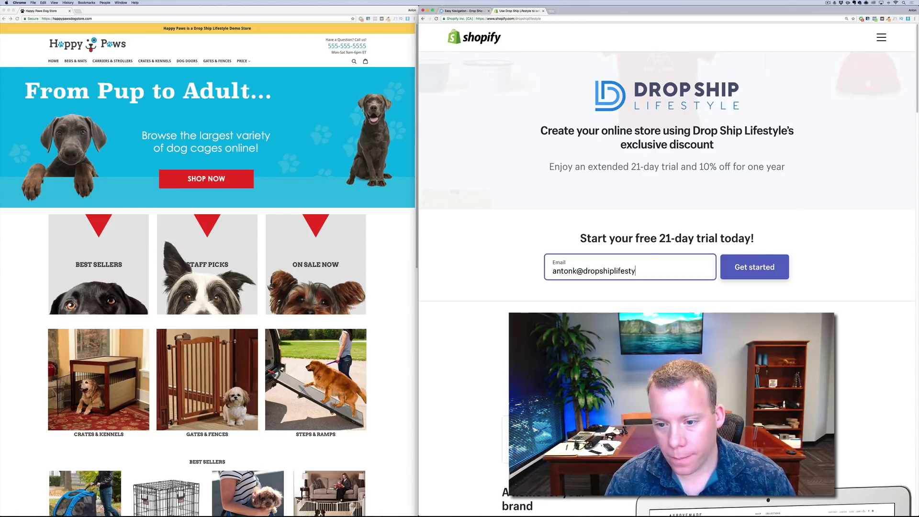
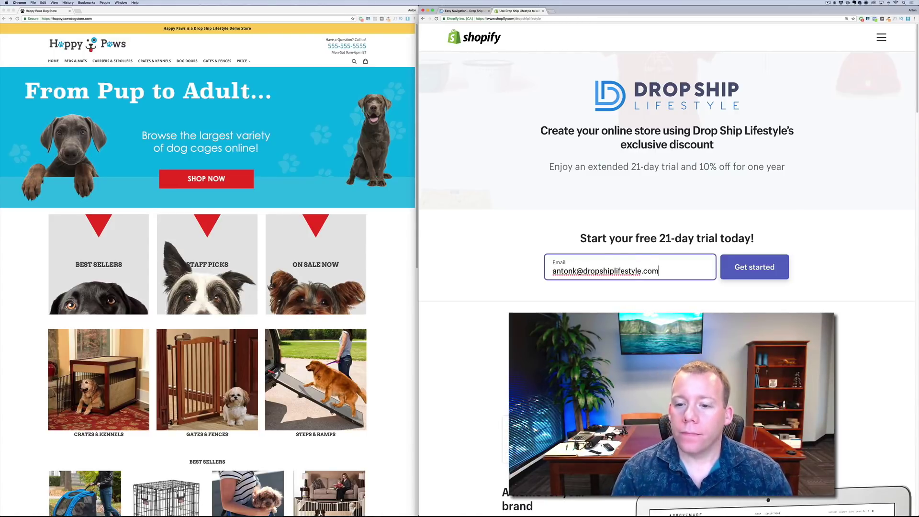
key(Return)
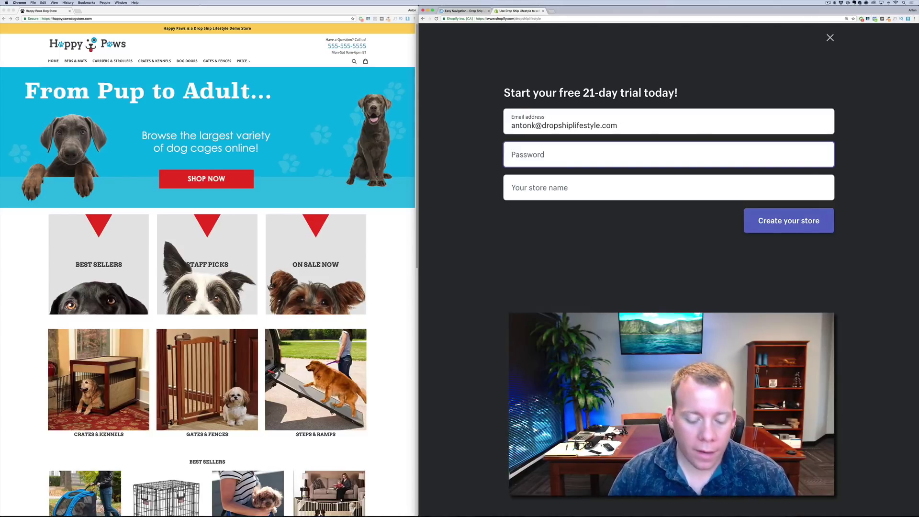
Set an account password and the store name happypawstest, then create the store
text(••••••••)
key(Tab)
text(happypawstest)
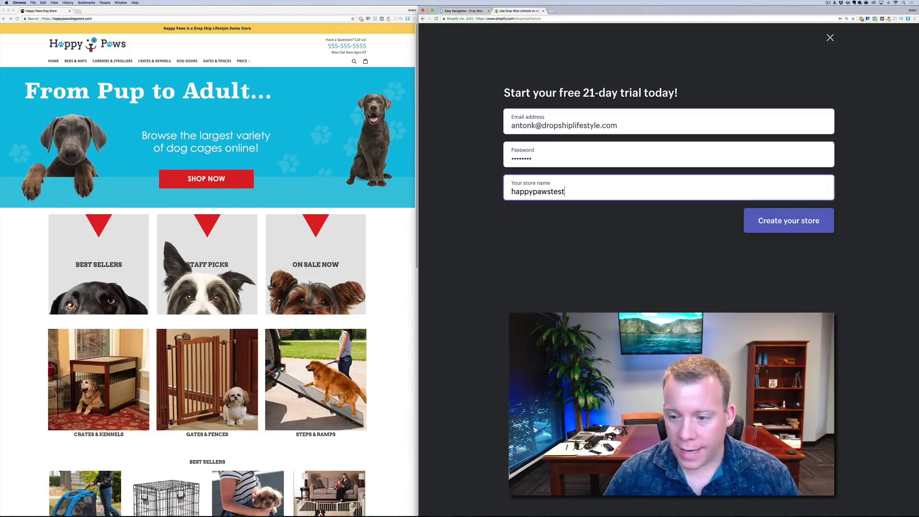
click(761, 229)
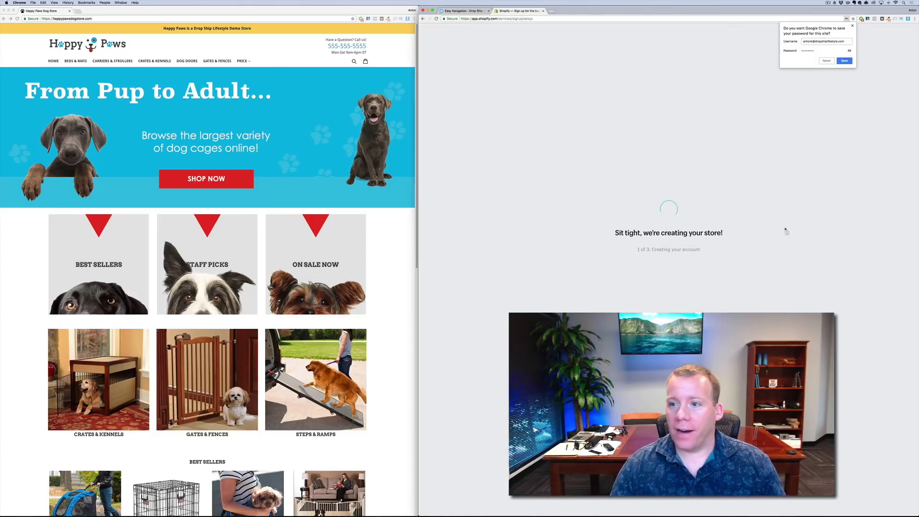
Save the password in the browser, answer 'just playing around' with $0 revenue, and continue
click(844, 61)
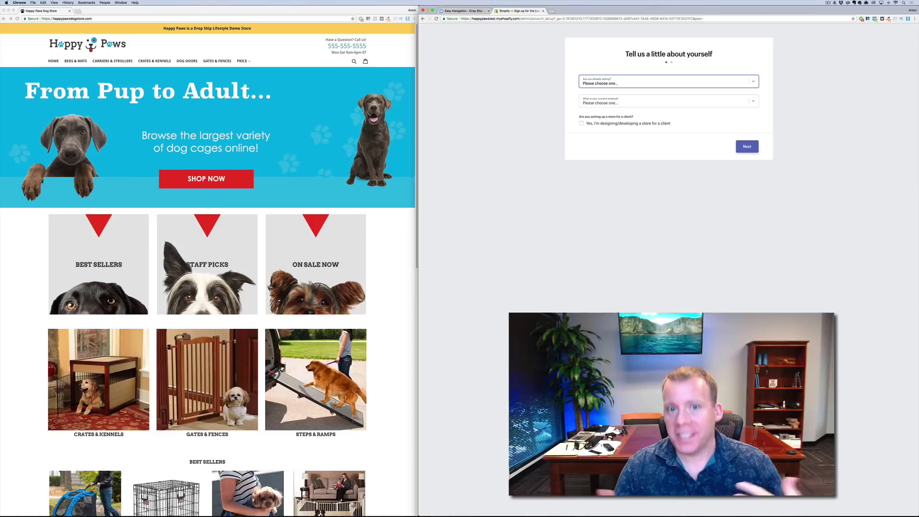
click(603, 86)
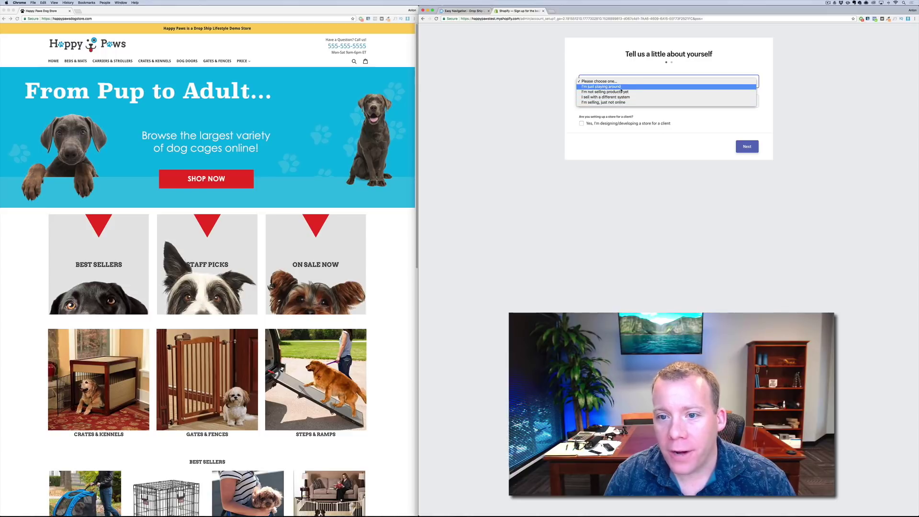
click(622, 87)
key(super+equal)
key(super+equal)
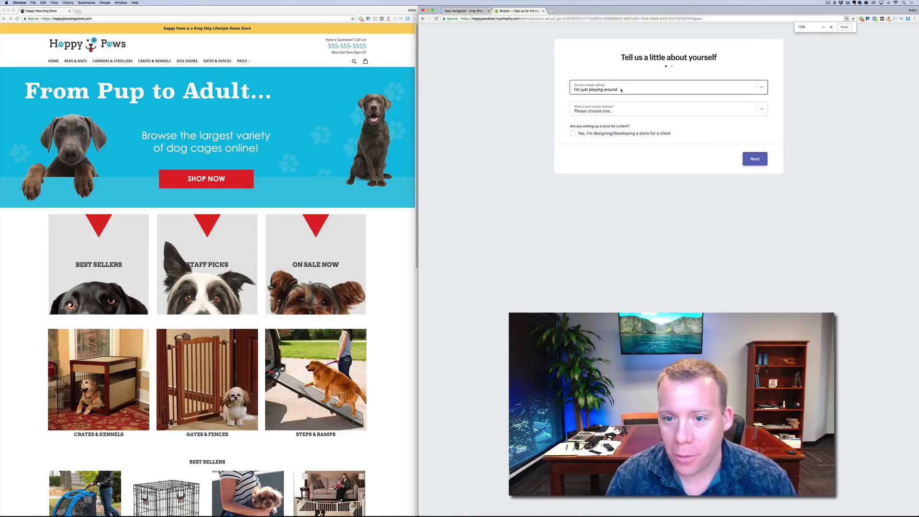
click(624, 121)
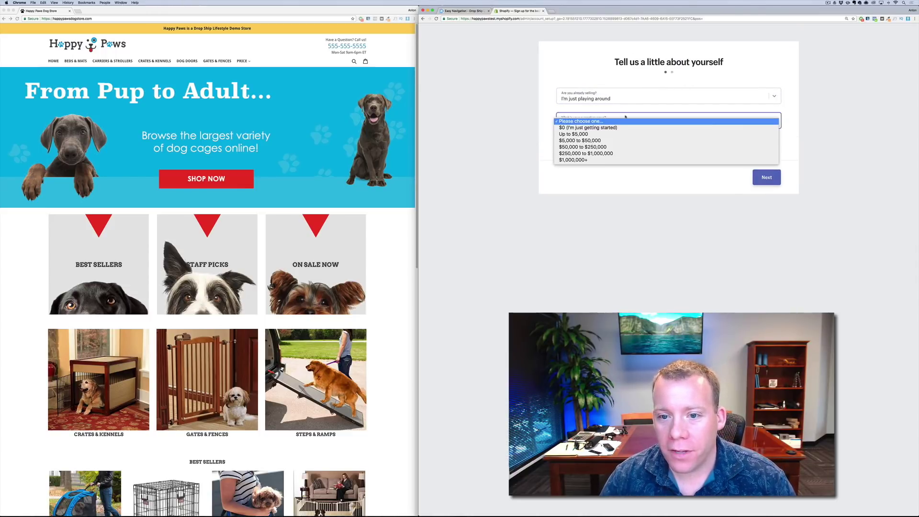
click(623, 127)
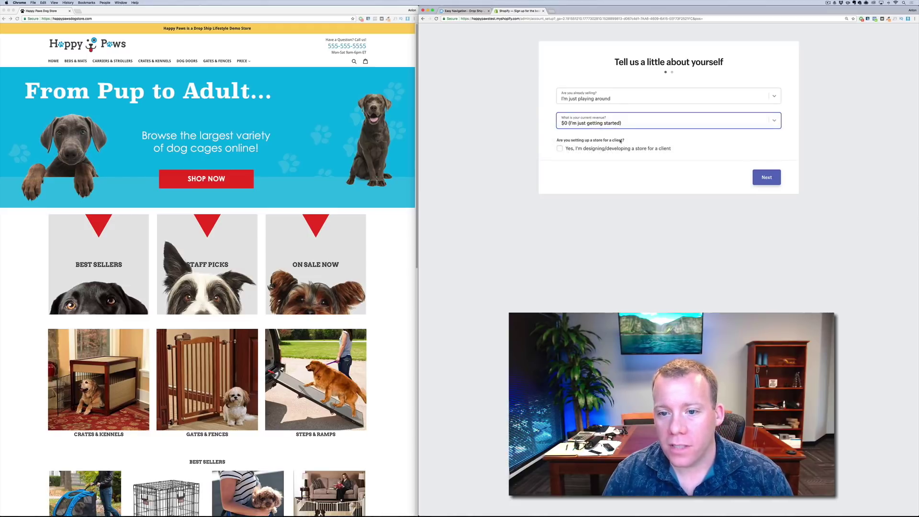
click(767, 177)
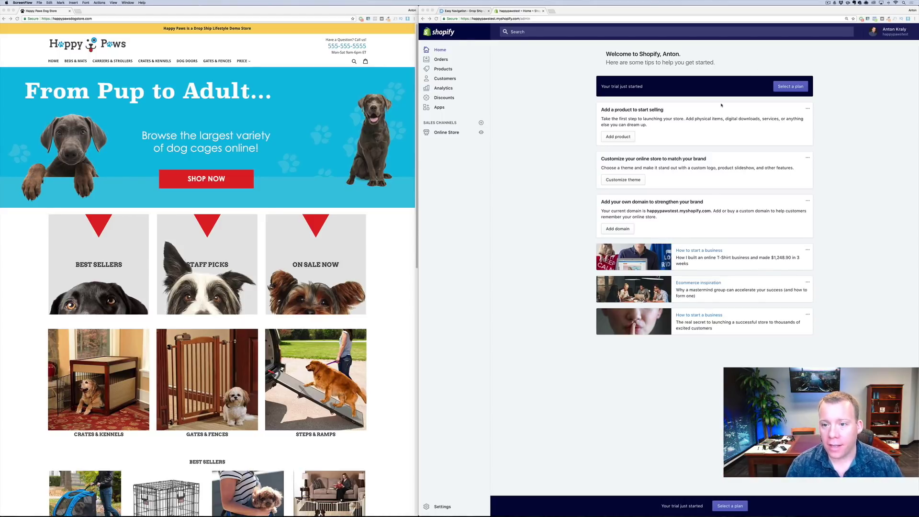
click(868, 121)
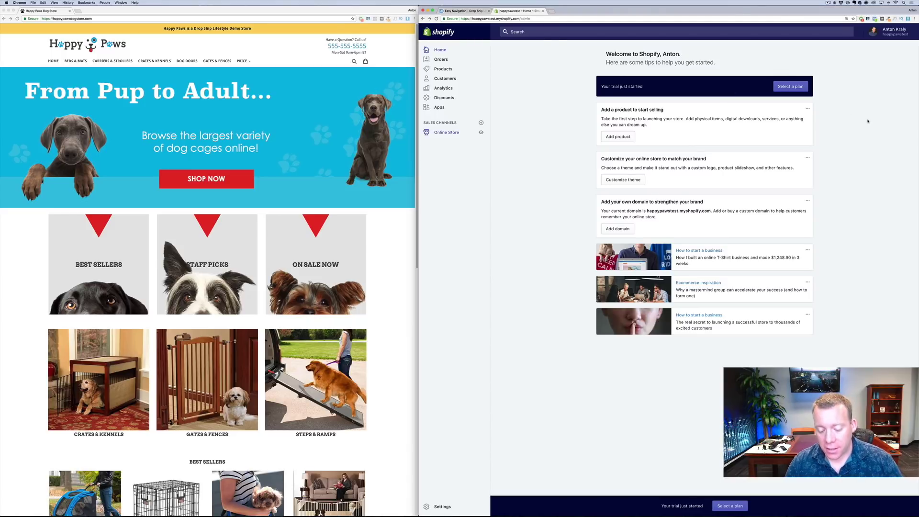
key(super+equal)
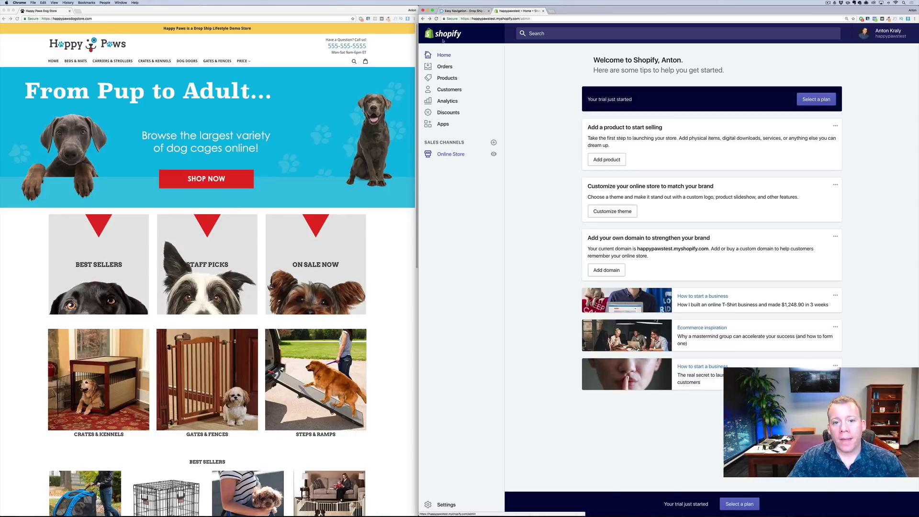
Preview the current Debut theme from Online Store > Themes, then return to the Themes page
click(456, 155)
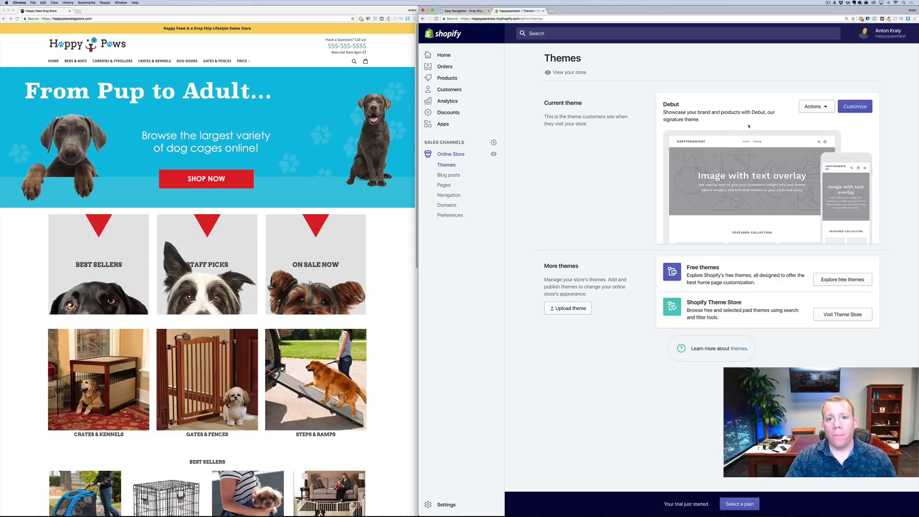
click(809, 107)
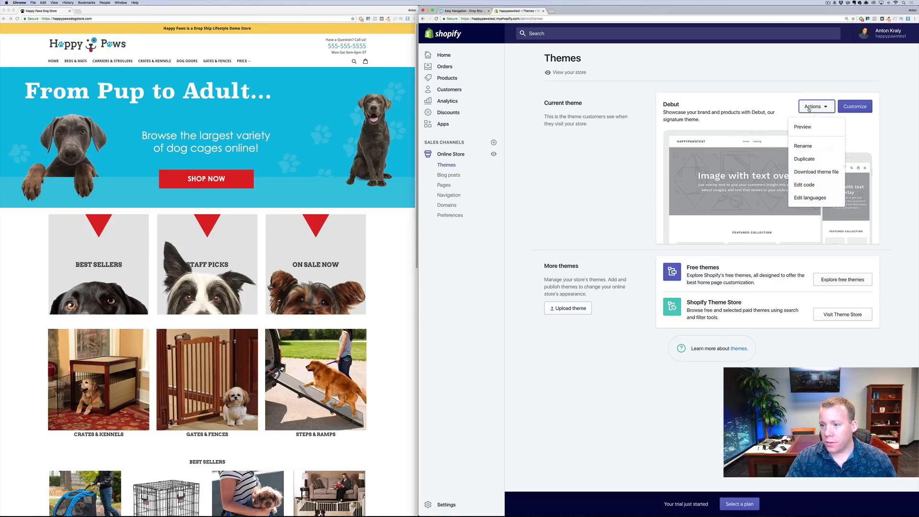
click(812, 126)
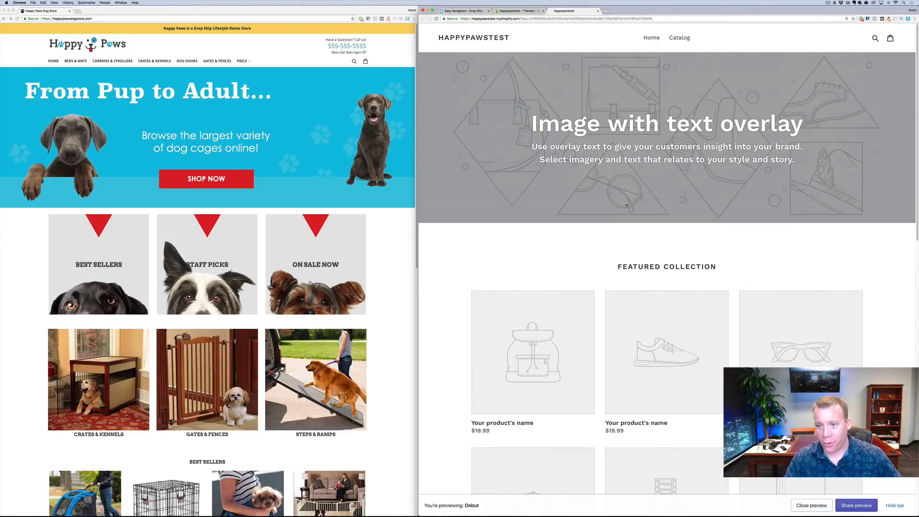
scroll(604, 204, down, 12)
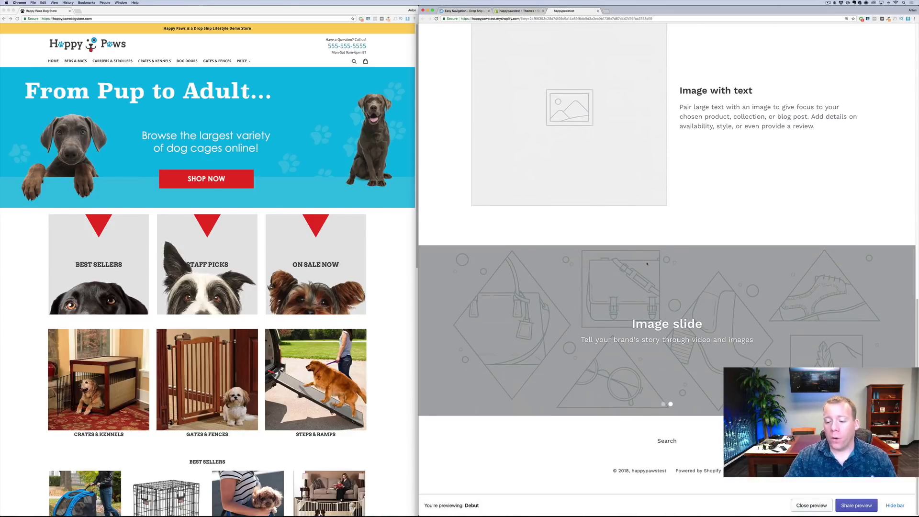
scroll(647, 264, up, 15)
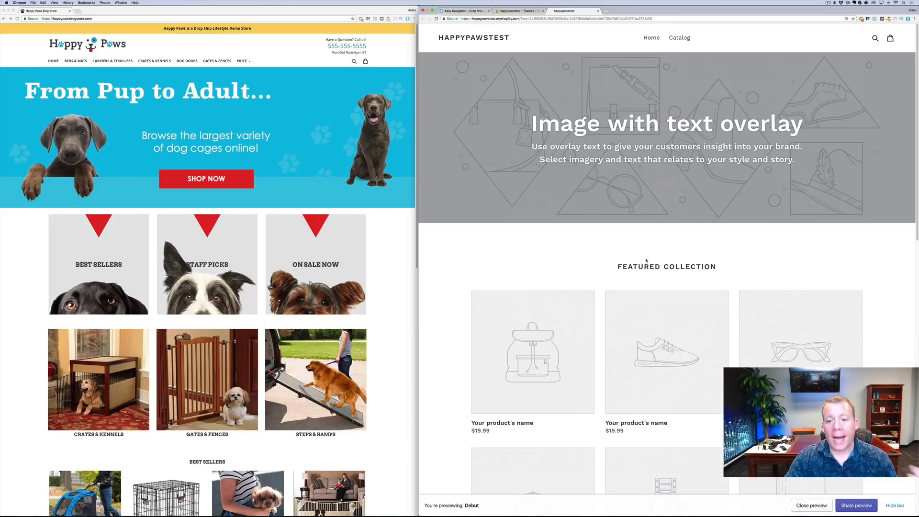
click(522, 14)
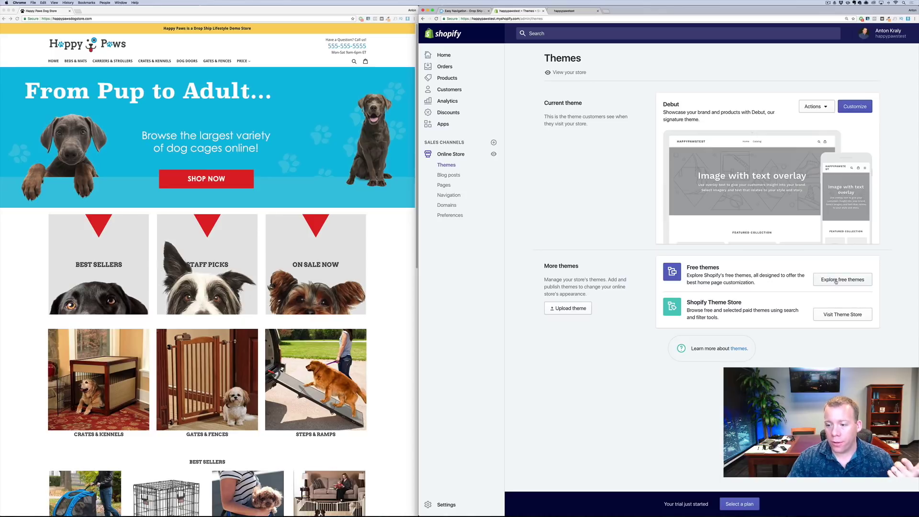
Browse Shopify's theme store in a new tab and look at the Prestige theme's details
click(843, 318)
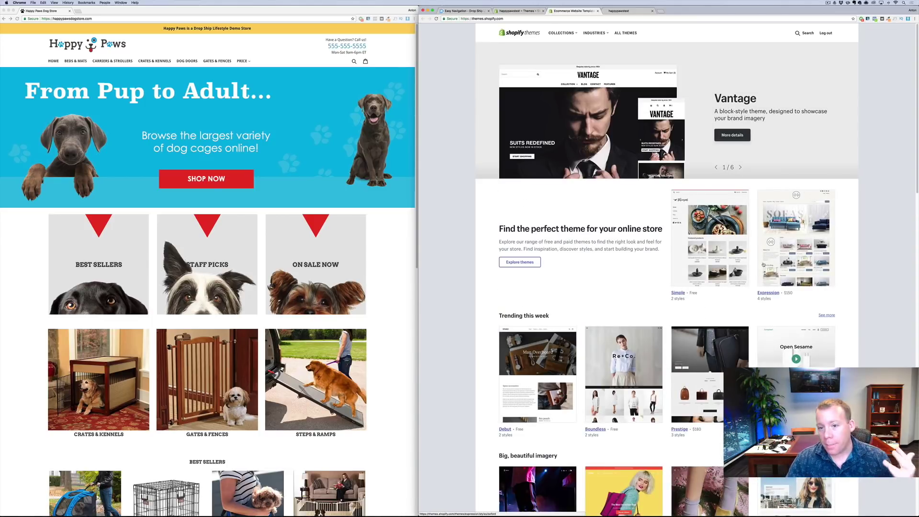
scroll(726, 301, down, 10)
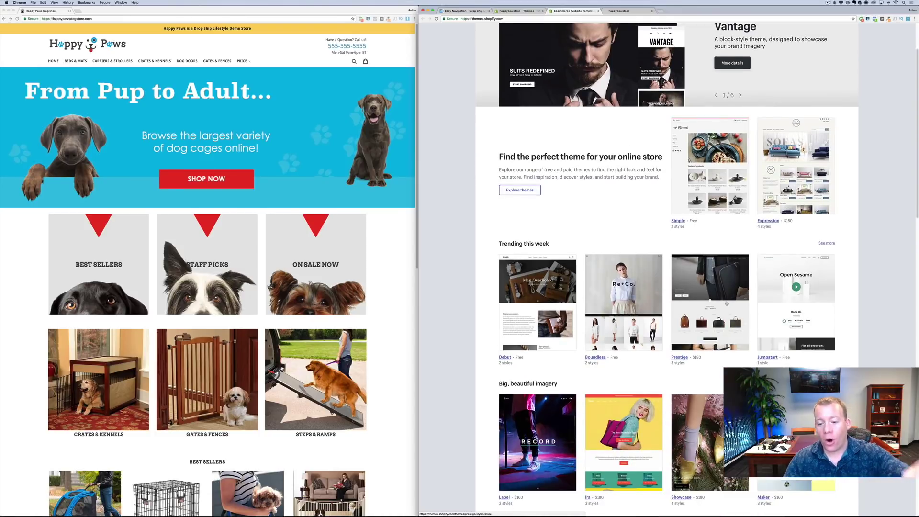
scroll(726, 300, down, 1)
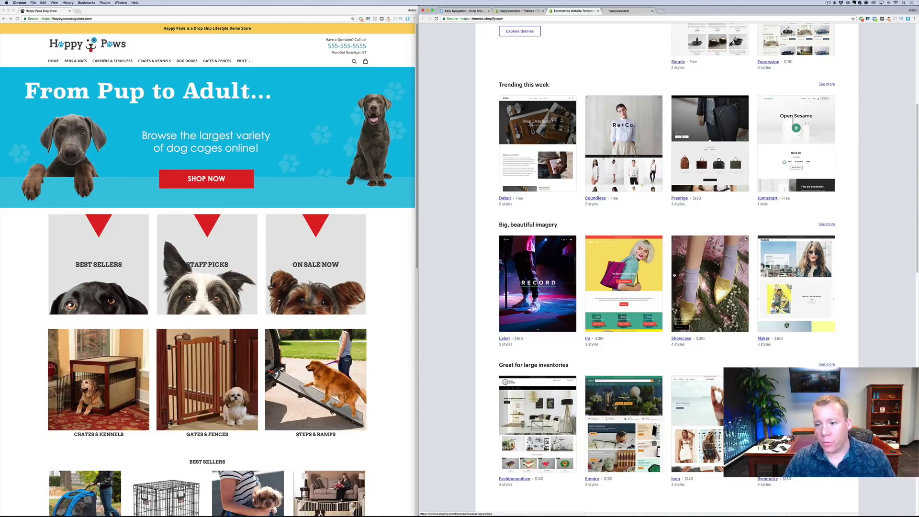
click(694, 169)
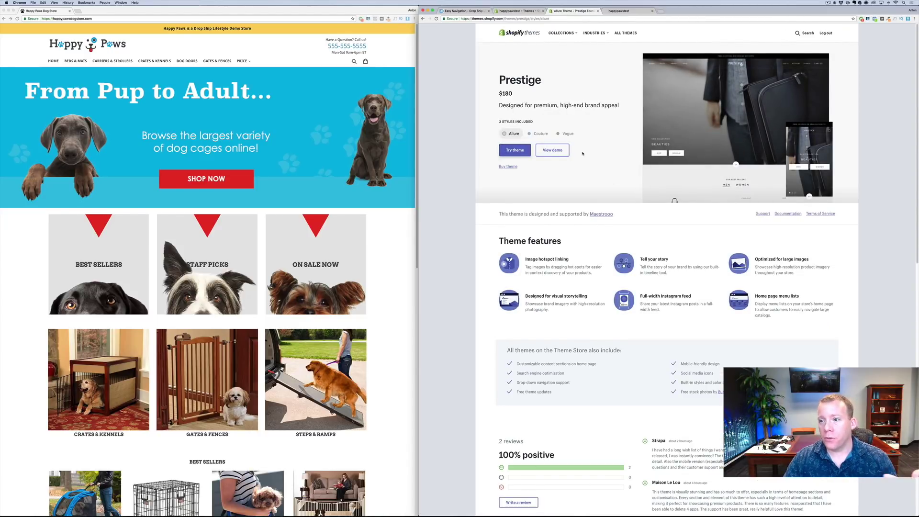
key(super+bracketleft)
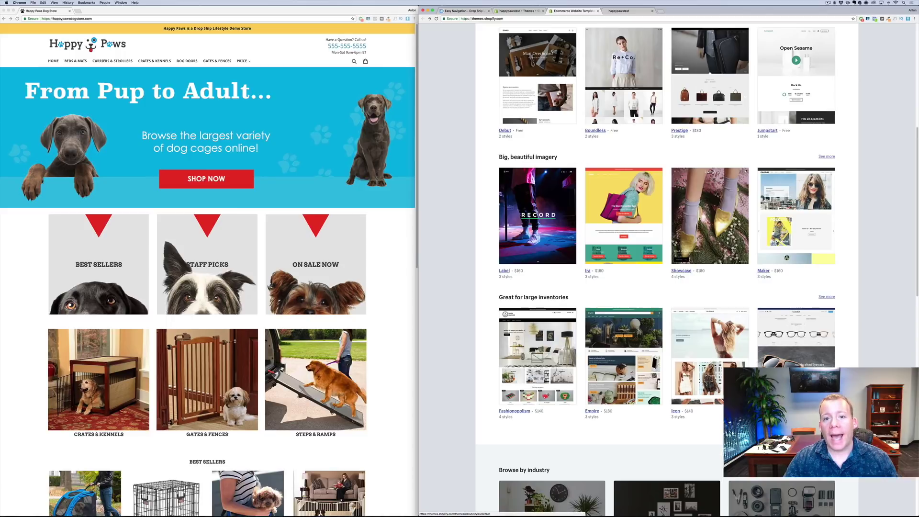
Close the theme store tab and bring up the Drop Ship Lifestyle courses page
key(ctrl+Tab)
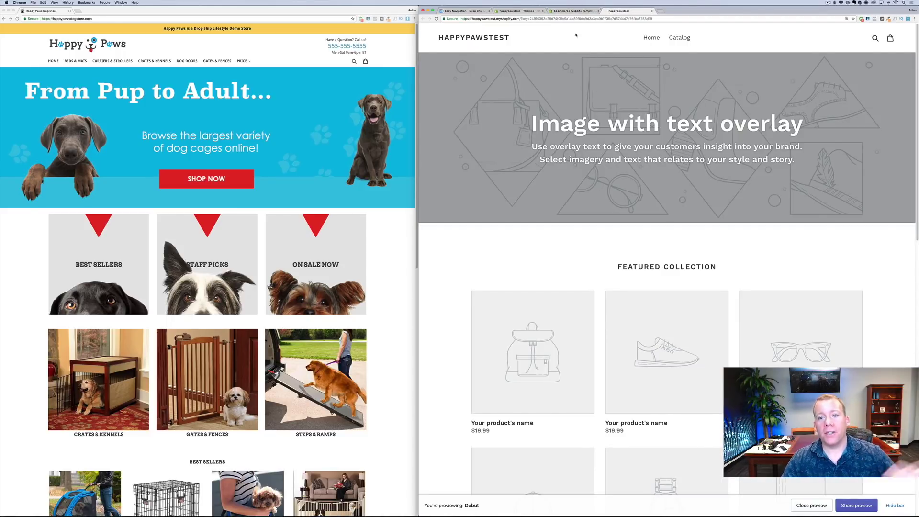
click(572, 11)
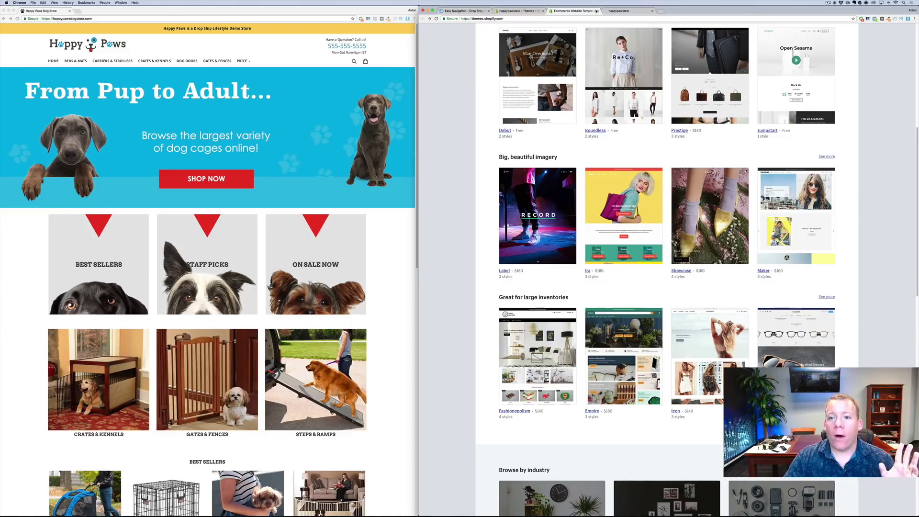
click(596, 11)
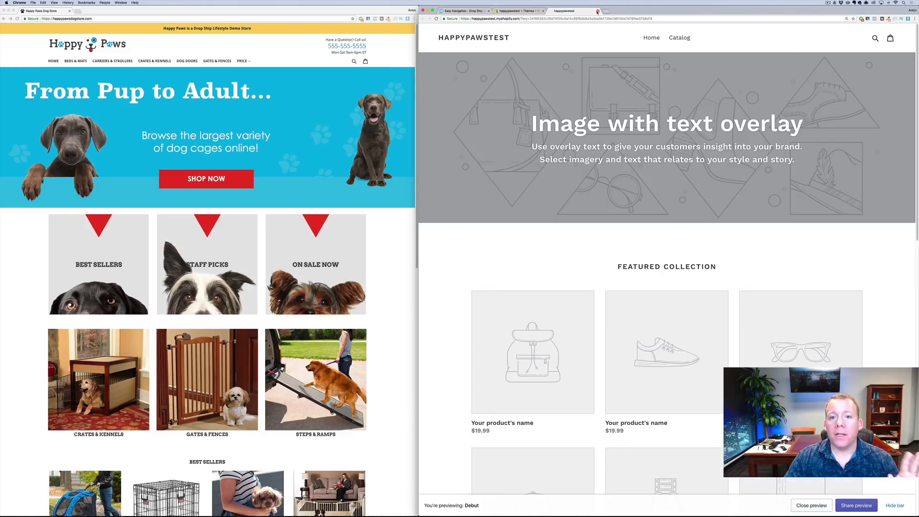
click(470, 11)
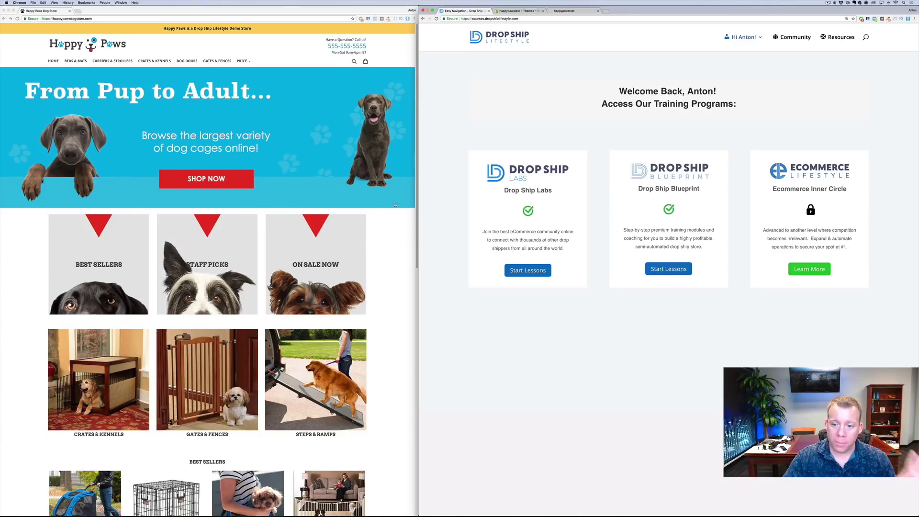
Download DSL_Theme_6.1.zip from Drop Ship Blueprint lesson 3.1 Intro To Shopify + Theme Download
click(654, 271)
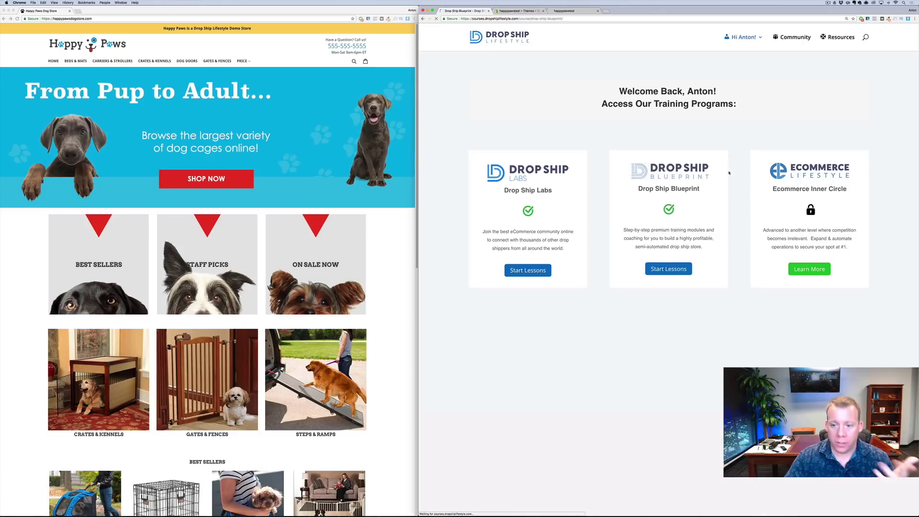
scroll(660, 263, down, 10)
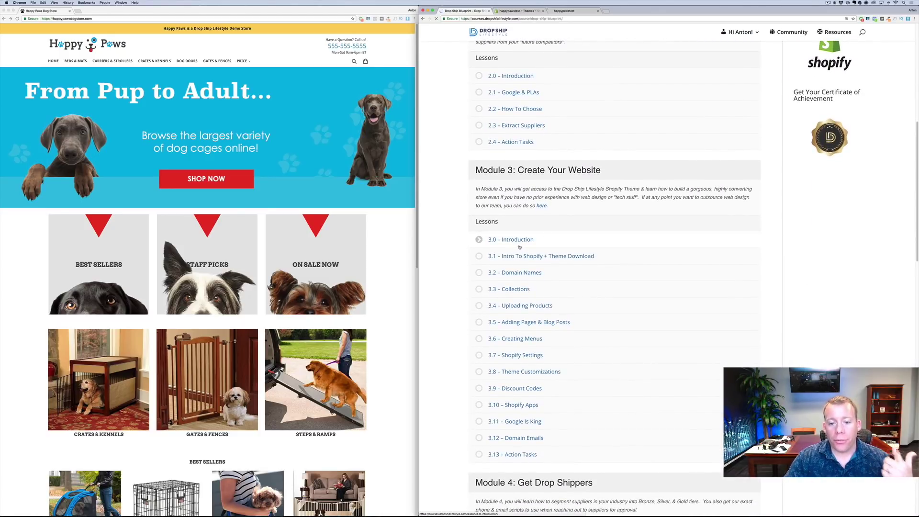
click(525, 257)
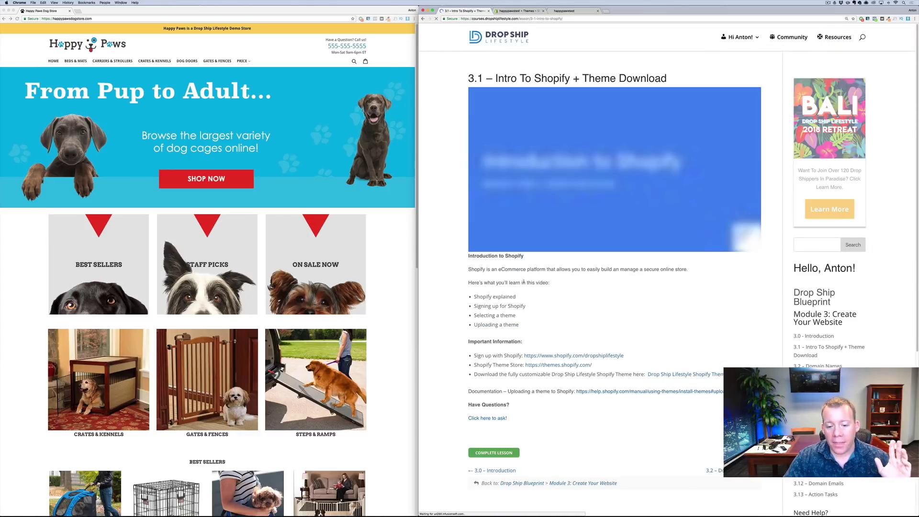
click(661, 376)
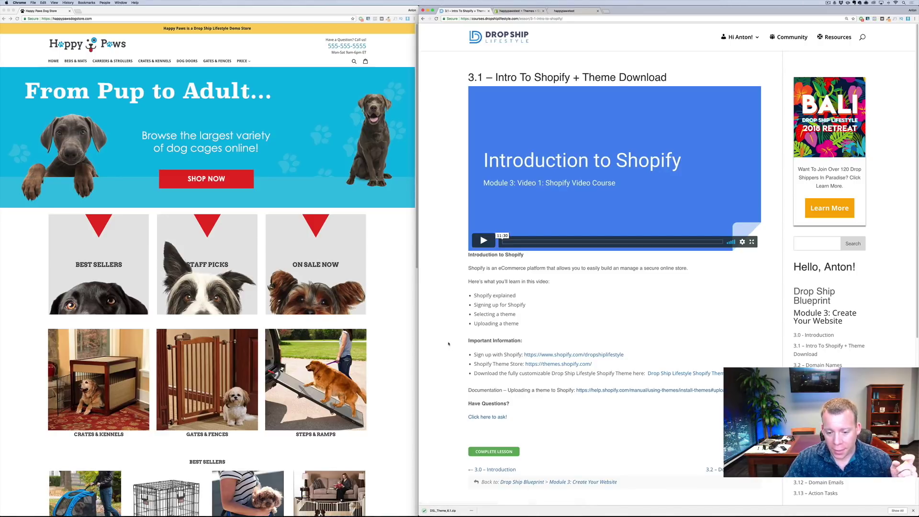
click(506, 10)
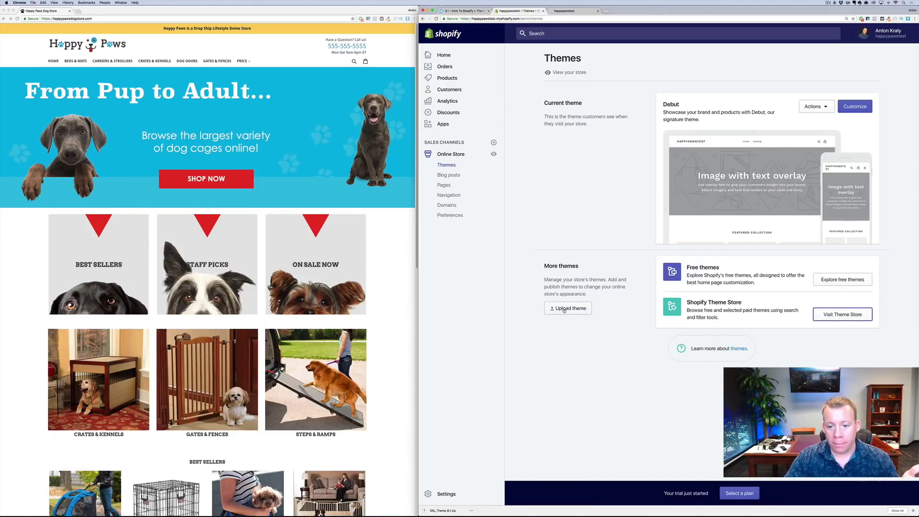
Upload DSL_Theme_6.1.zip from Downloads so Dsl-Theme-6-1 appears under More themes
click(564, 310)
click(579, 289)
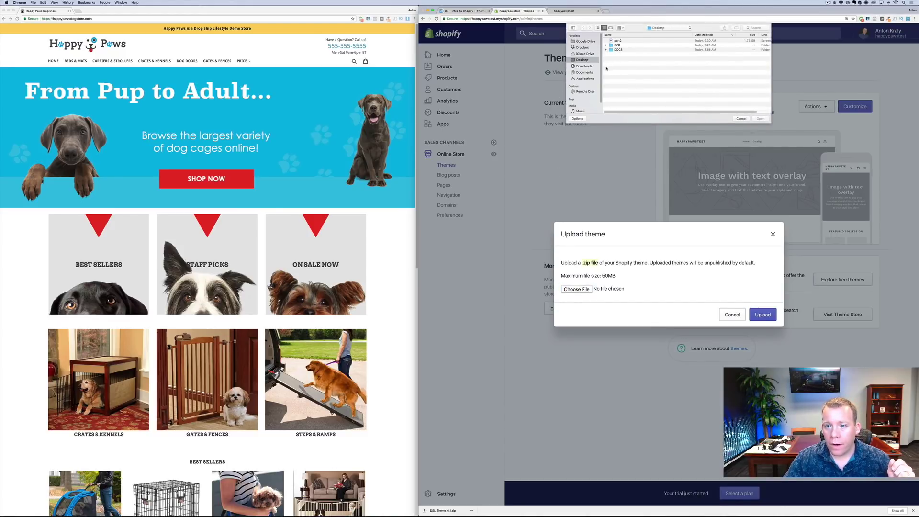
click(583, 66)
click(627, 41)
click(760, 119)
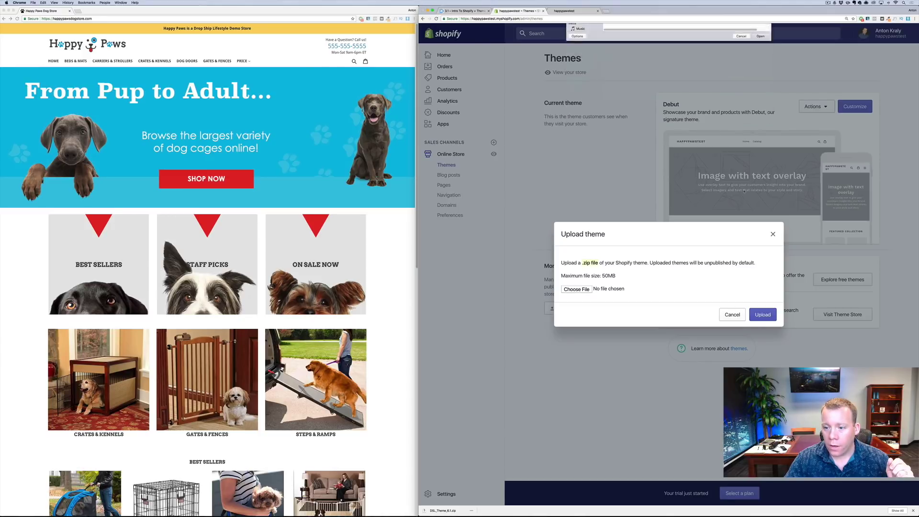
click(755, 314)
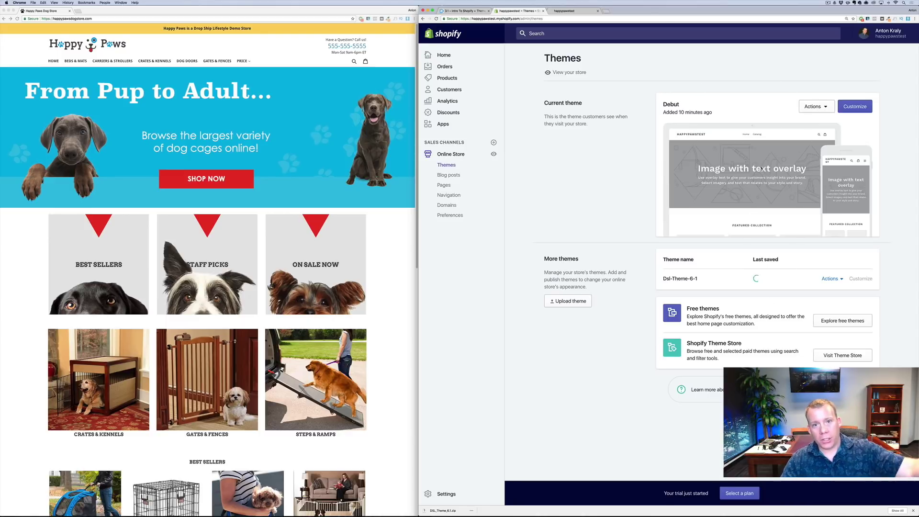
click(830, 279)
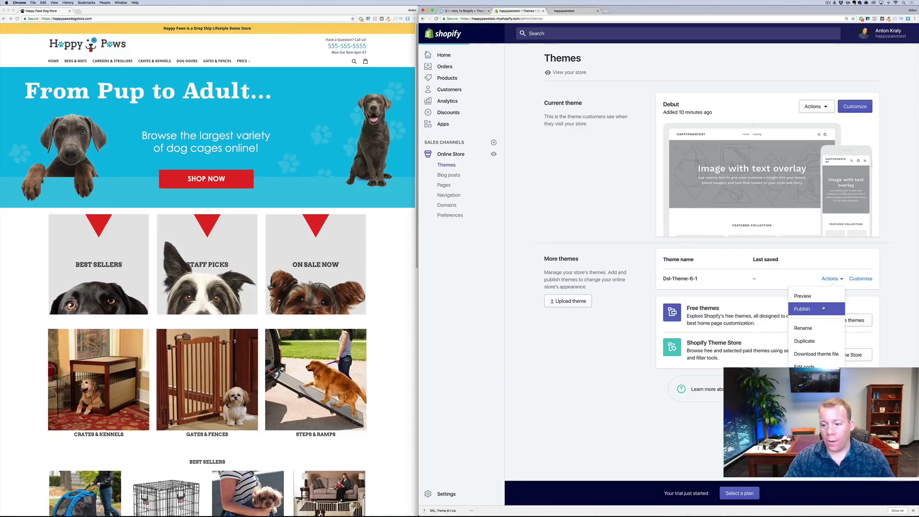
Publish Dsl-Theme-6-1 as the live theme and reload the storefront preview to show it
click(823, 308)
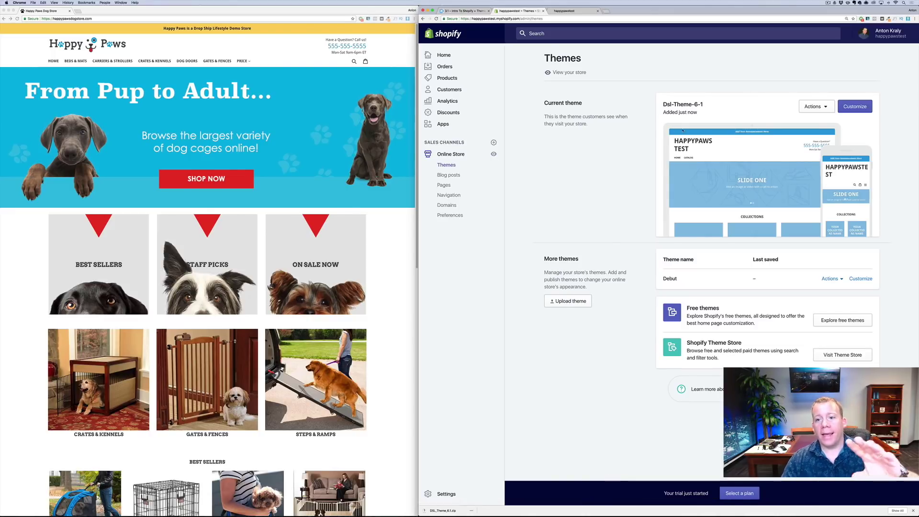
click(565, 10)
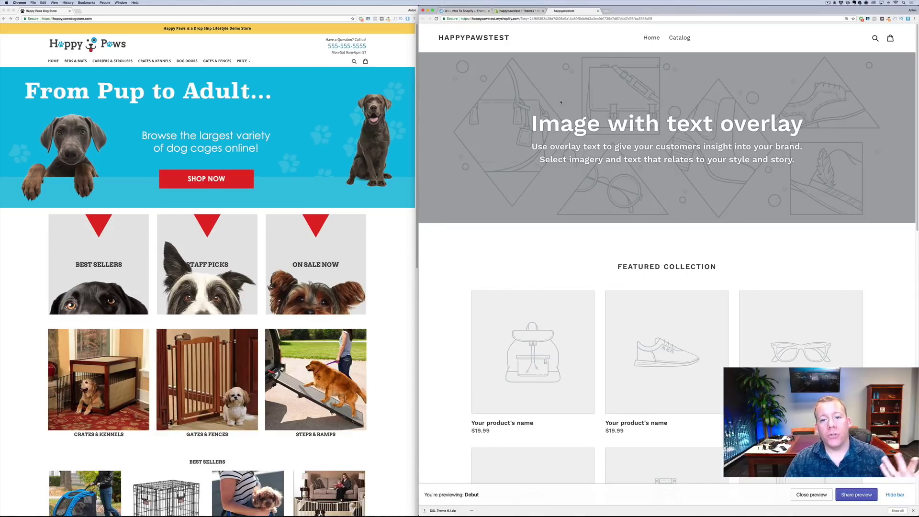
right_click(562, 103)
click(566, 110)
right_click(566, 110)
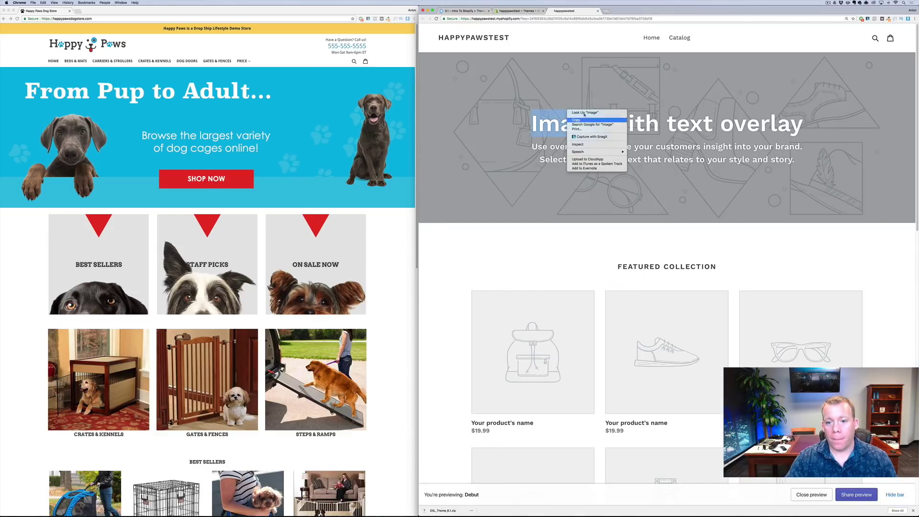
right_click(496, 90)
click(494, 77)
key(super+r)
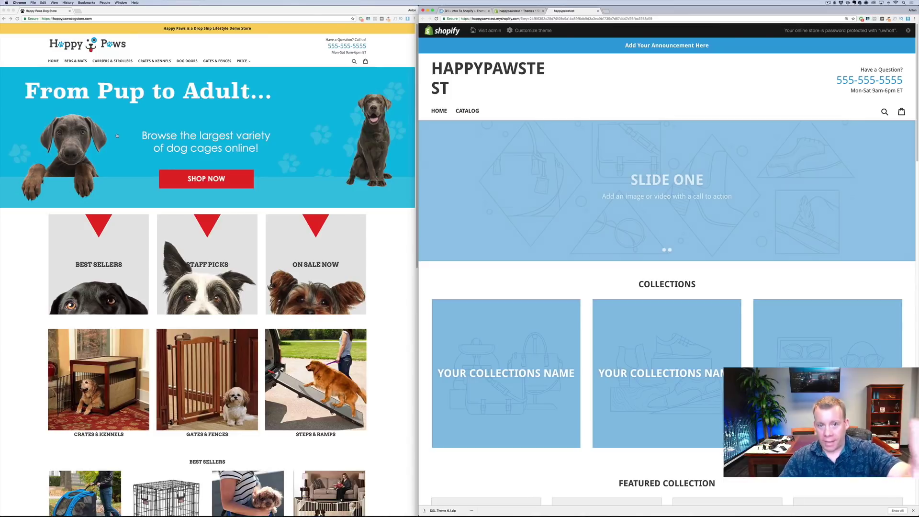
Review the Dsl-Theme-6-1 storefront's placeholder slides and collections, then return to the Themes admin page
scroll(593, 135, down, 10)
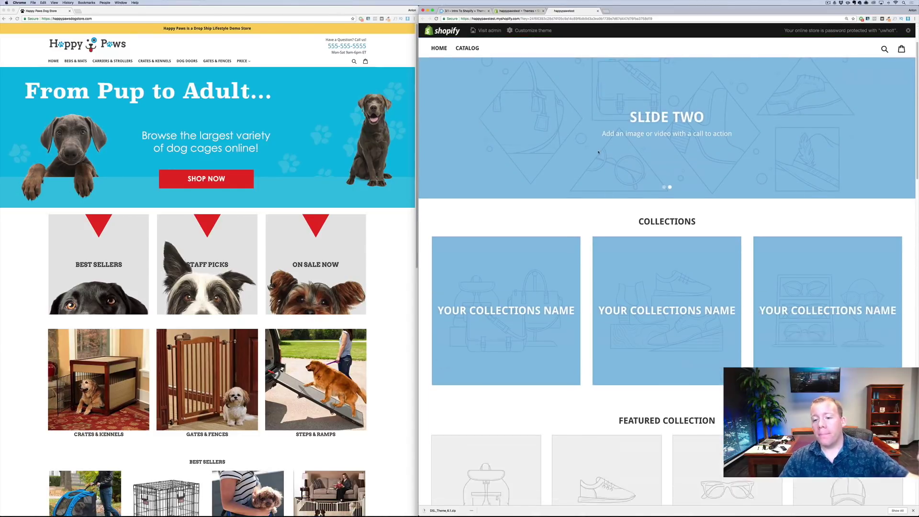
scroll(605, 163, down, 10)
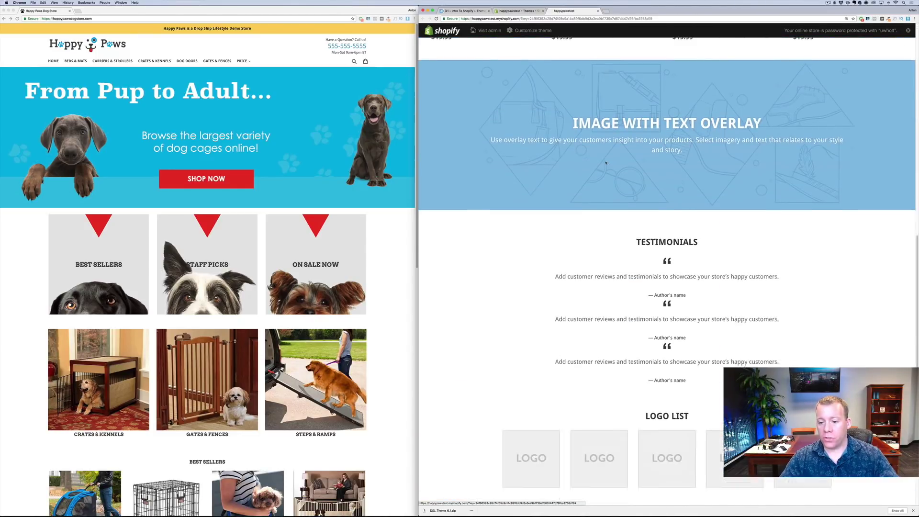
scroll(605, 163, down, 5)
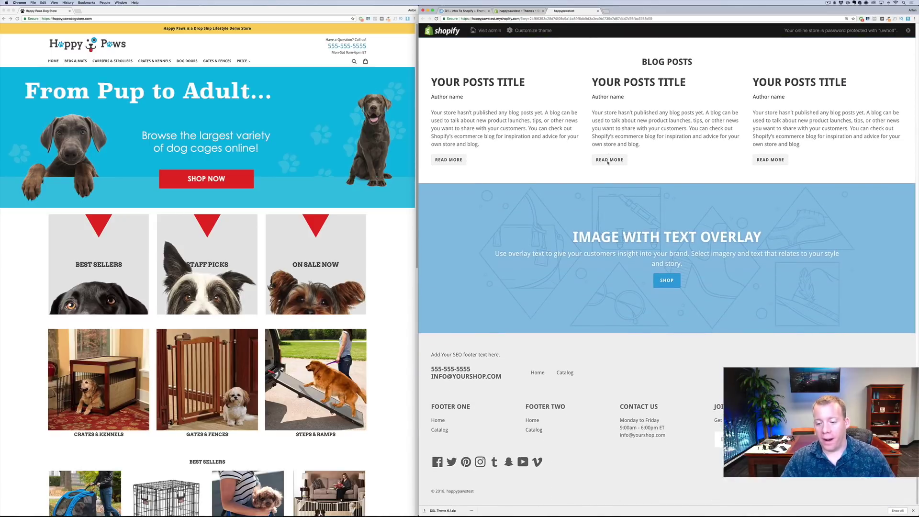
scroll(617, 205, up, 4)
scroll(617, 206, up, 20)
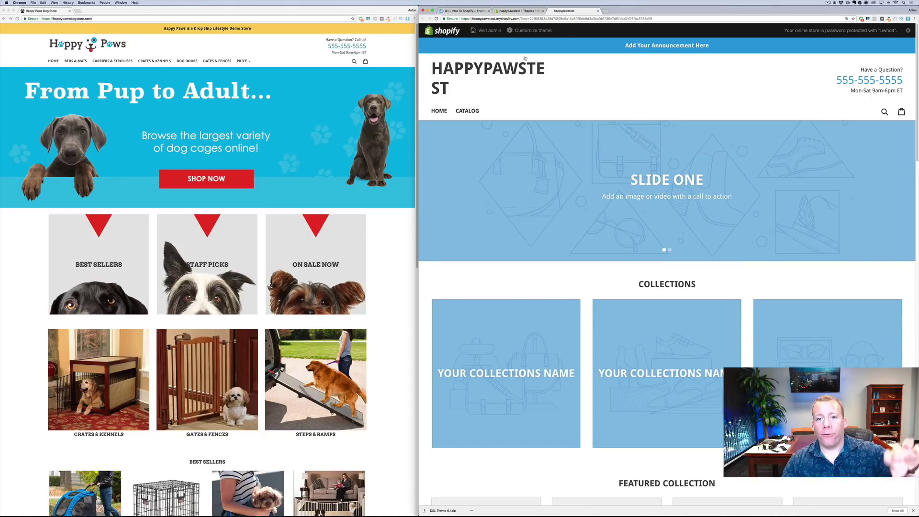
click(486, 19)
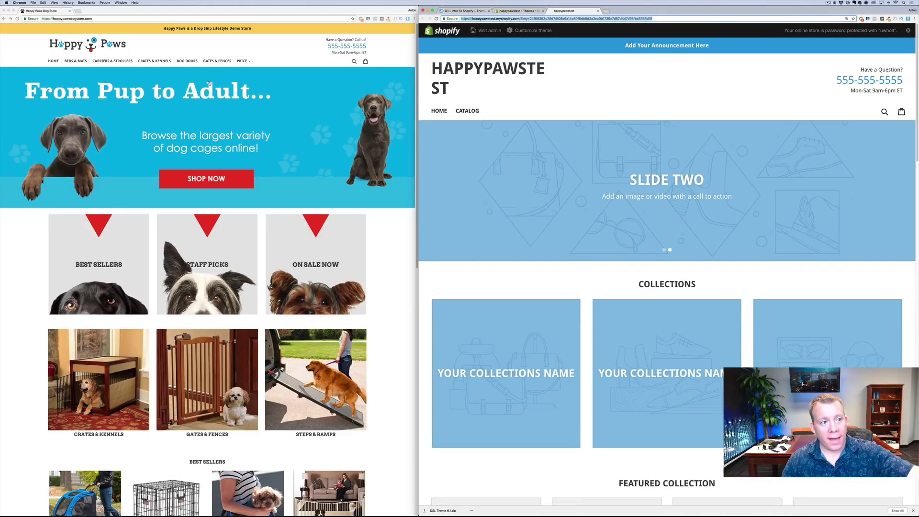
click(522, 11)
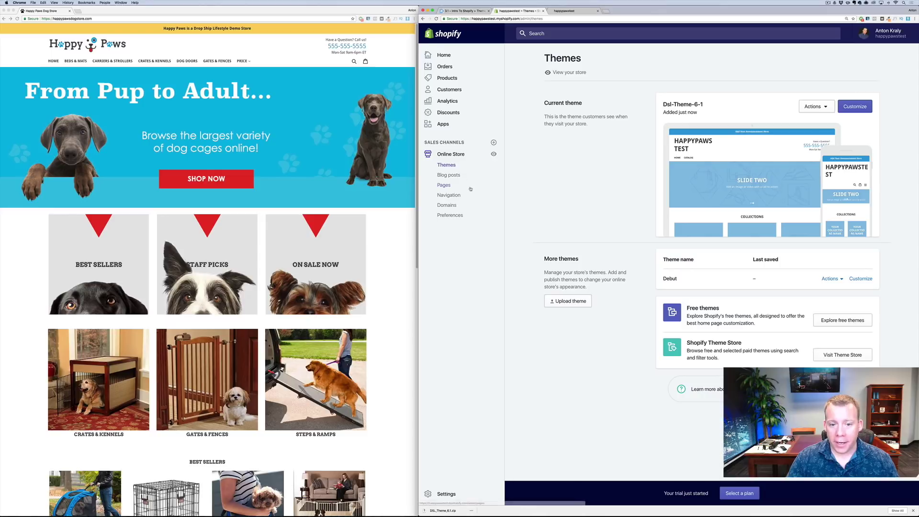
Open Domains and start buying a new domain, entering then clearing 'antontest'
click(452, 207)
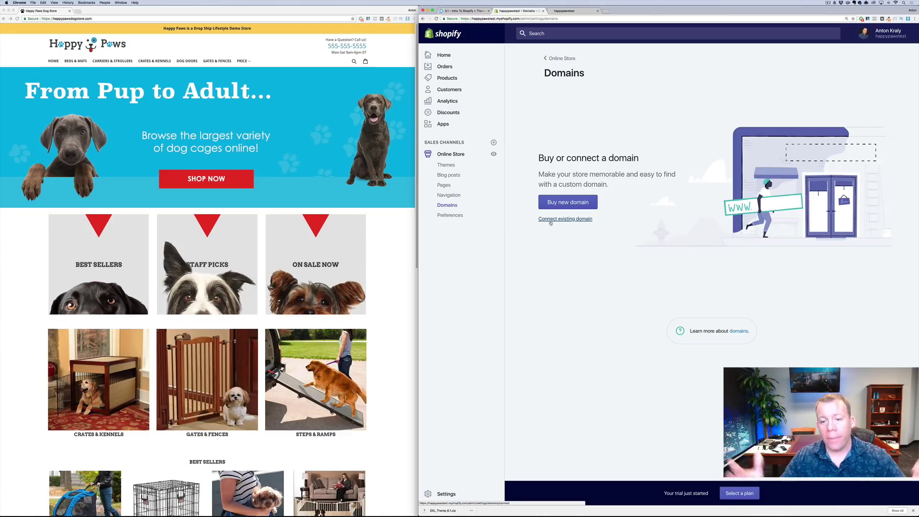
click(567, 202)
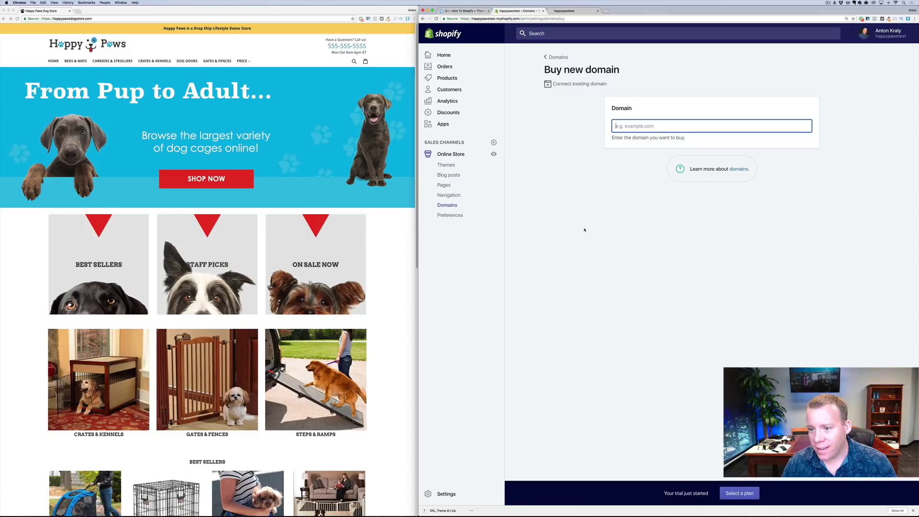
text(antontest)
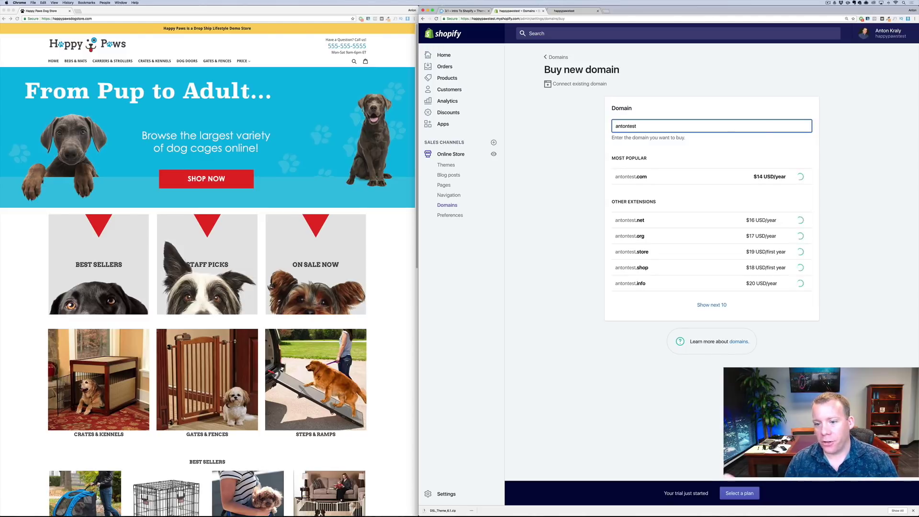
key(super+a)
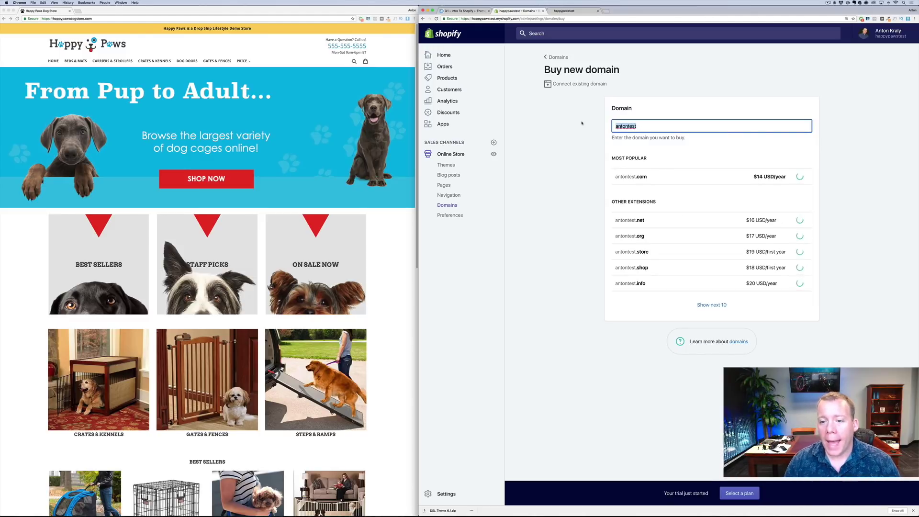
key(BackSpace)
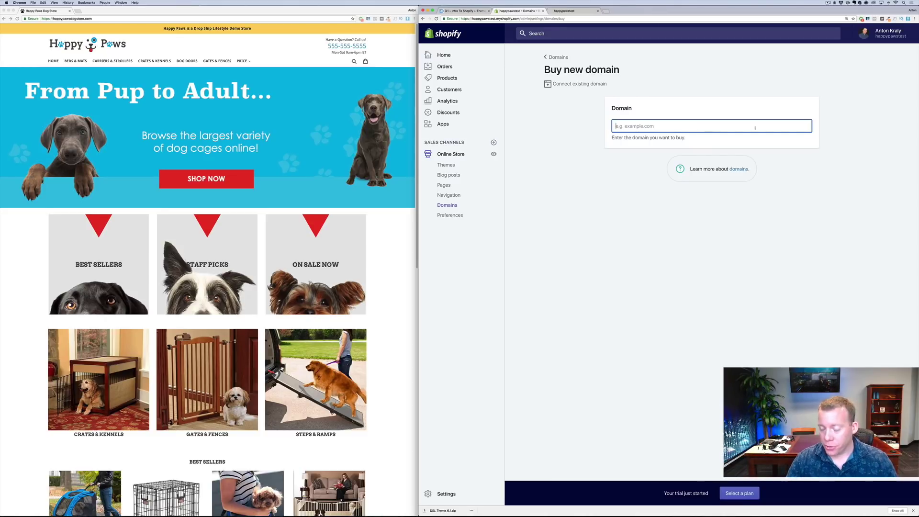
Dismiss the finished theme download notice and bring the Happy Paws store window forward
click(913, 511)
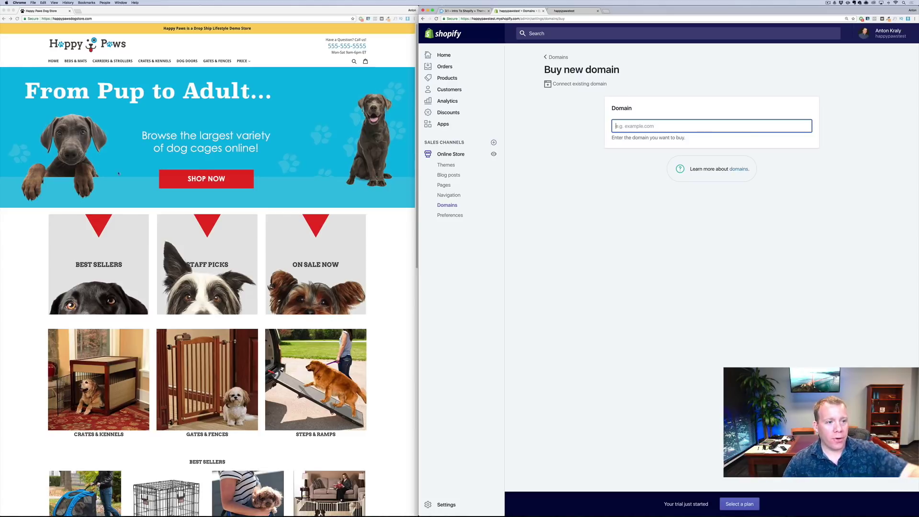
scroll(148, 134, down, 1)
scroll(129, 86, up, 1)
click(77, 64)
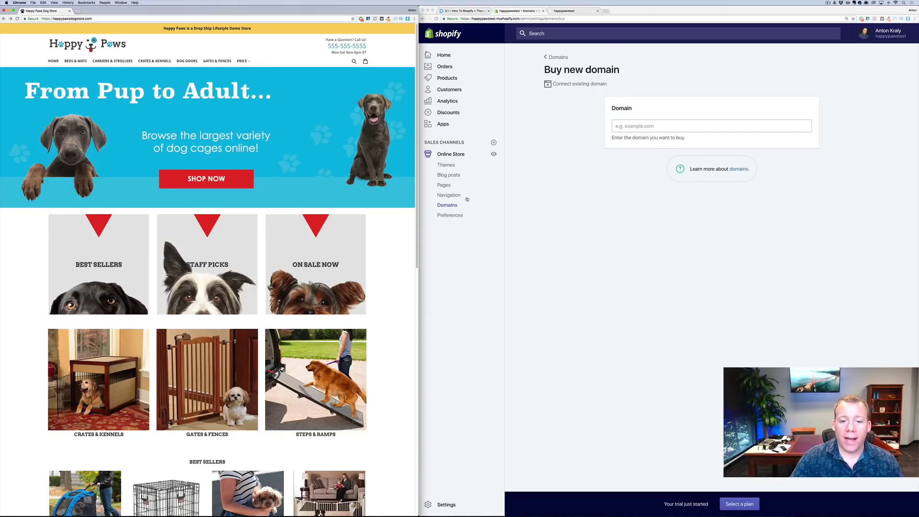
Open Products > Collections, copy 'Beds & Mats' from the Happy Paws sidebar, and begin a new collection
click(453, 81)
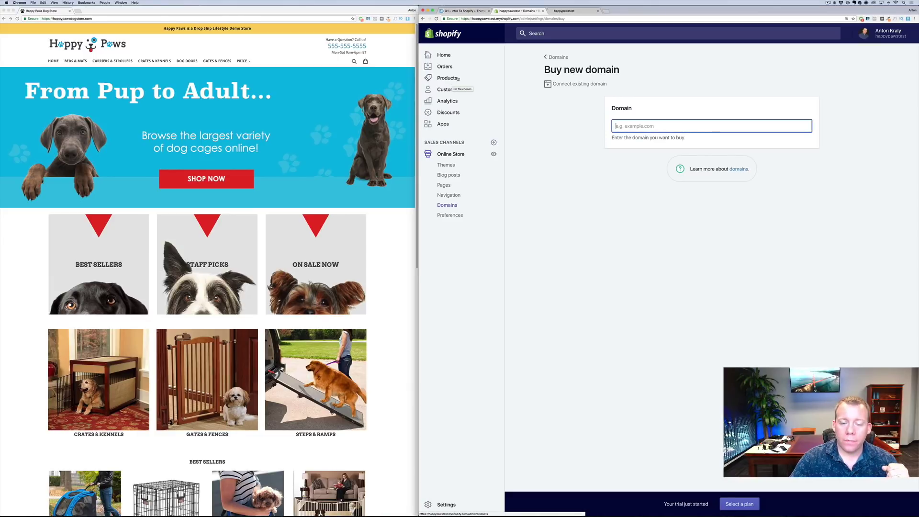
click(456, 79)
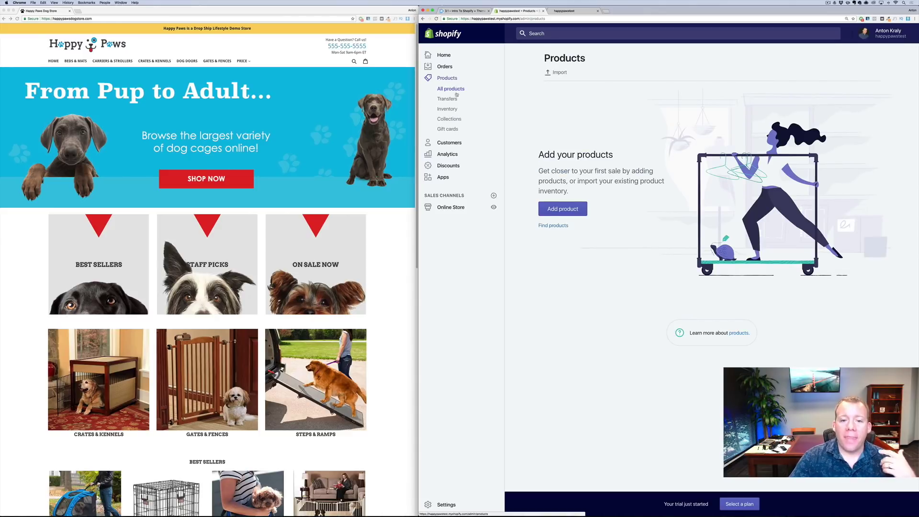
click(458, 119)
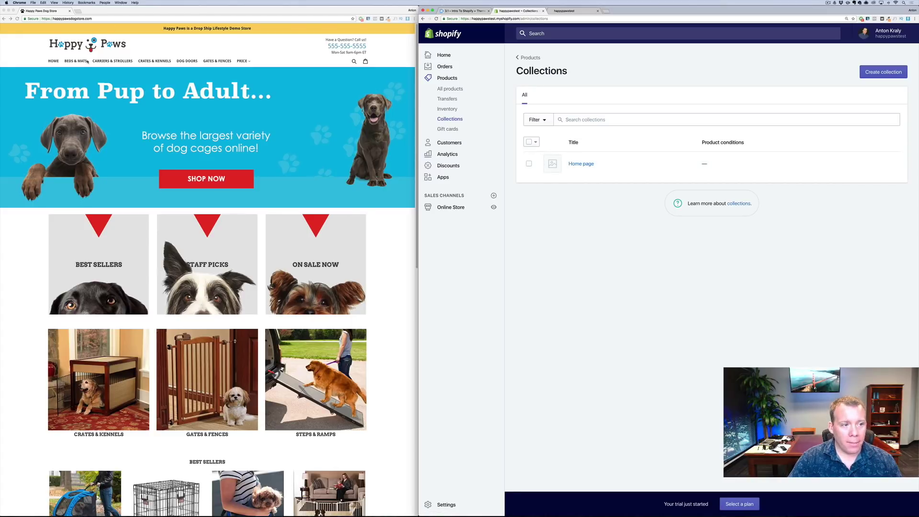
click(106, 247)
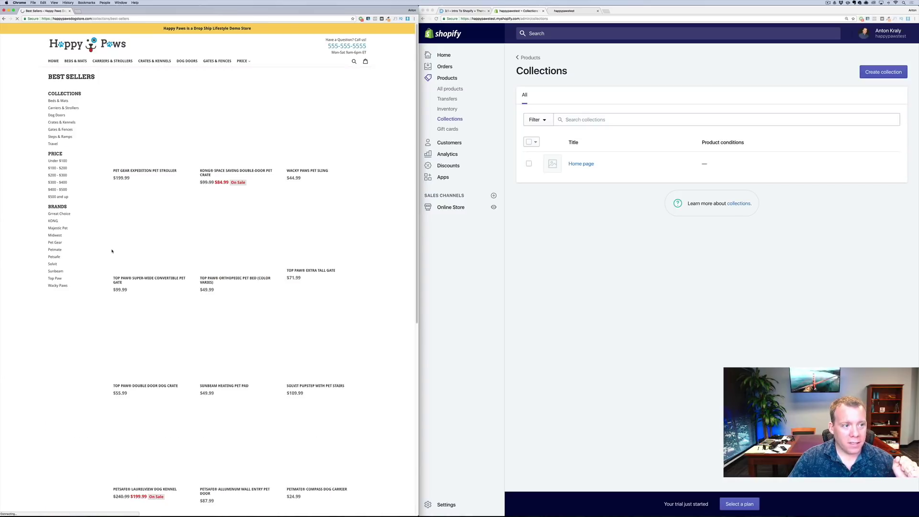
drag(70, 103, 50, 102)
key(super+c)
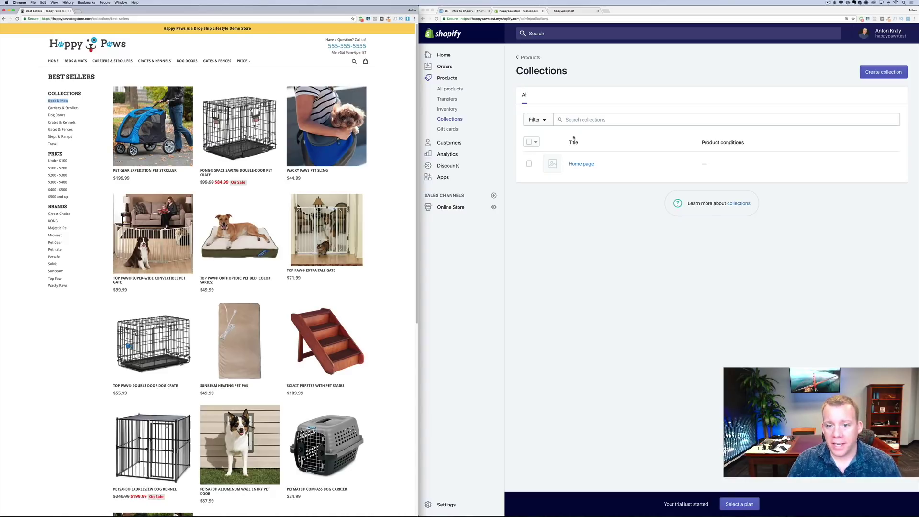
click(846, 73)
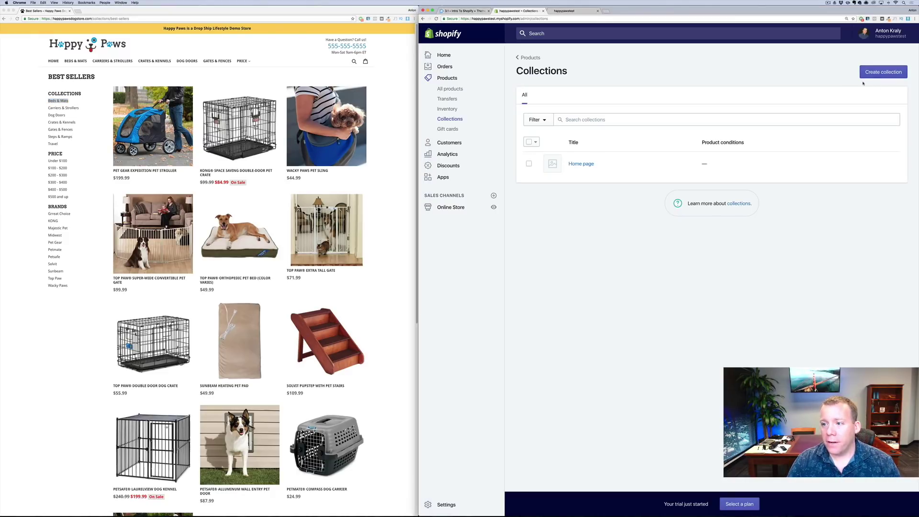
click(883, 73)
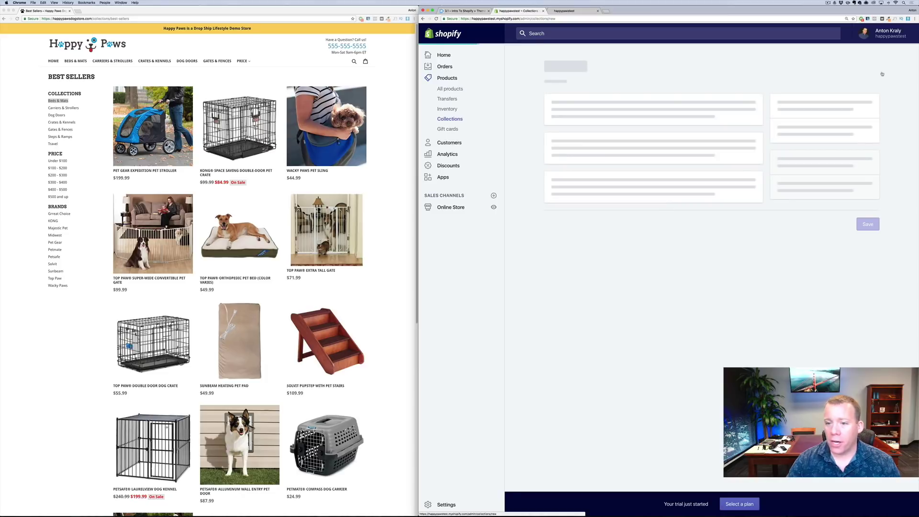
Paste 'Beds & Mats' as the new collection's title and attempt to save
click(711, 108)
key(super+v)
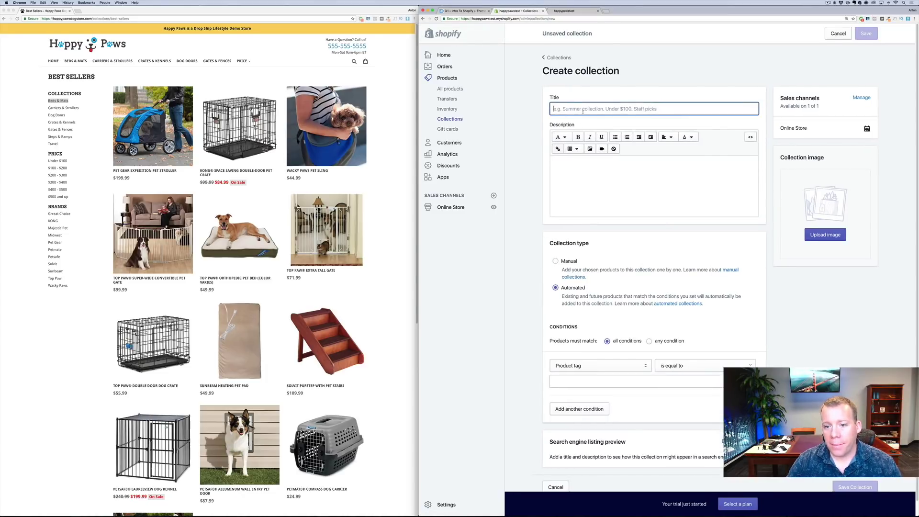
scroll(596, 339, down, 2)
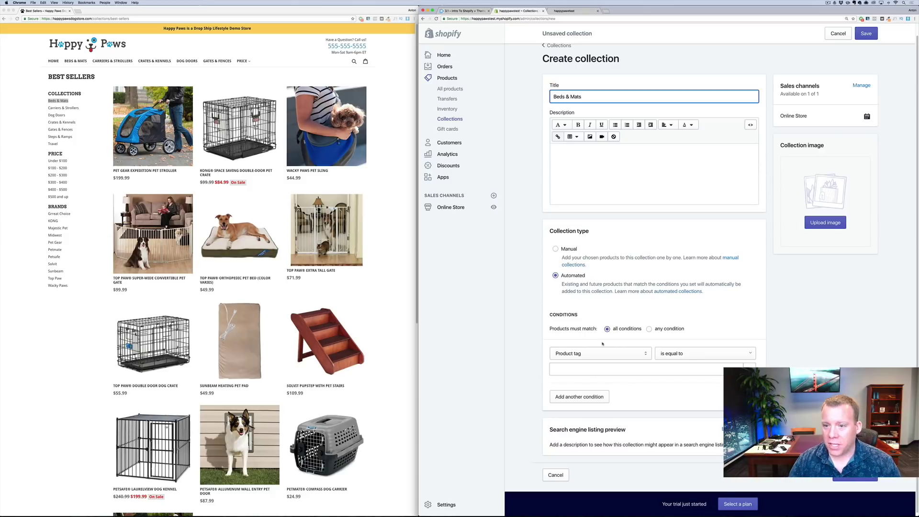
scroll(832, 300, up, 2)
click(872, 35)
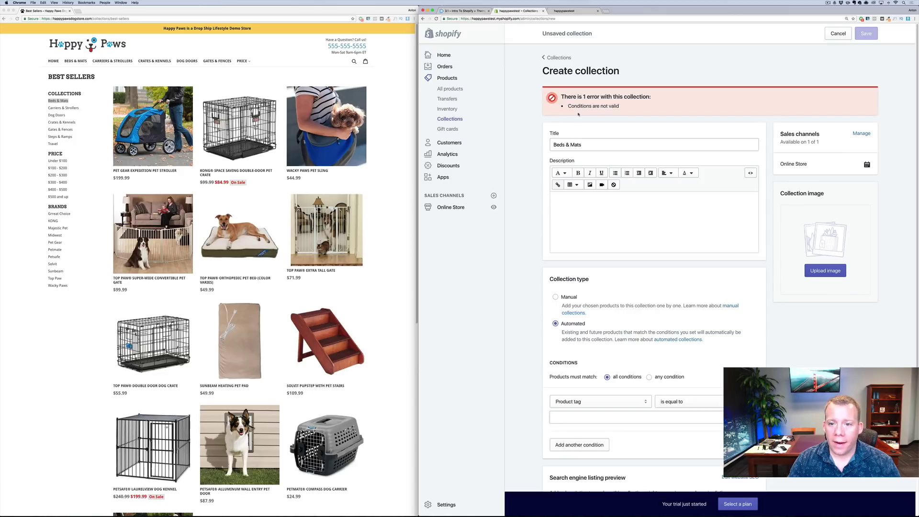
Make Beds & Mats a manual collection, return to Collections, and select 'Carriers & Strollers' on the storefront
scroll(631, 184, down, 1)
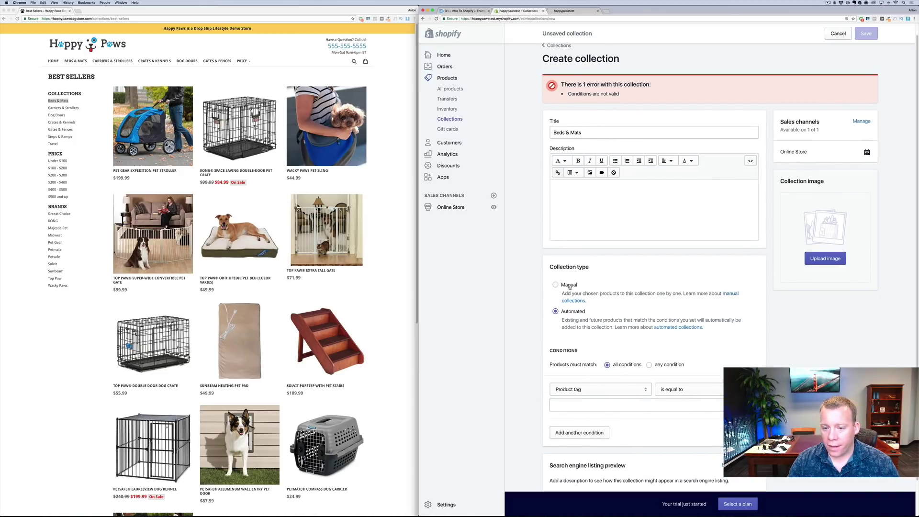
click(569, 286)
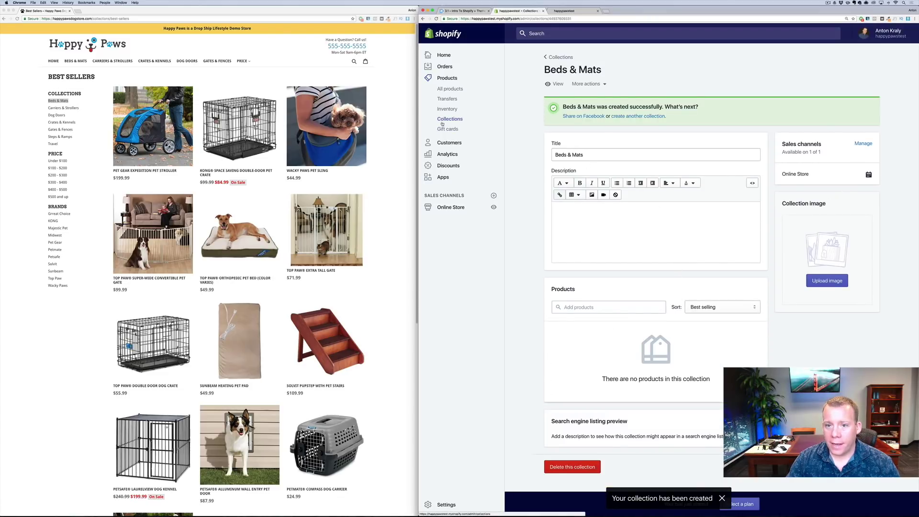
click(557, 57)
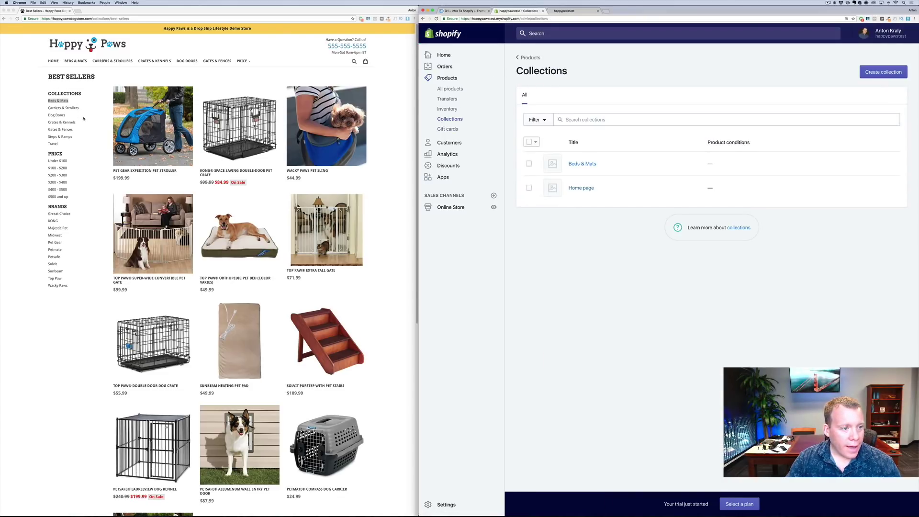
click(49, 111)
drag(99, 110, 42, 109)
key(super+c)
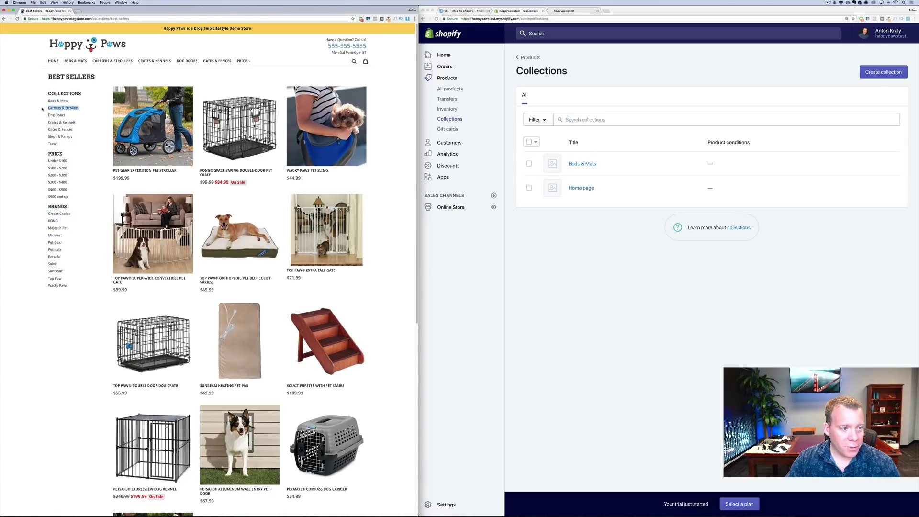
Create and save a manual collection titled 'Carriers & Strollers'
click(868, 80)
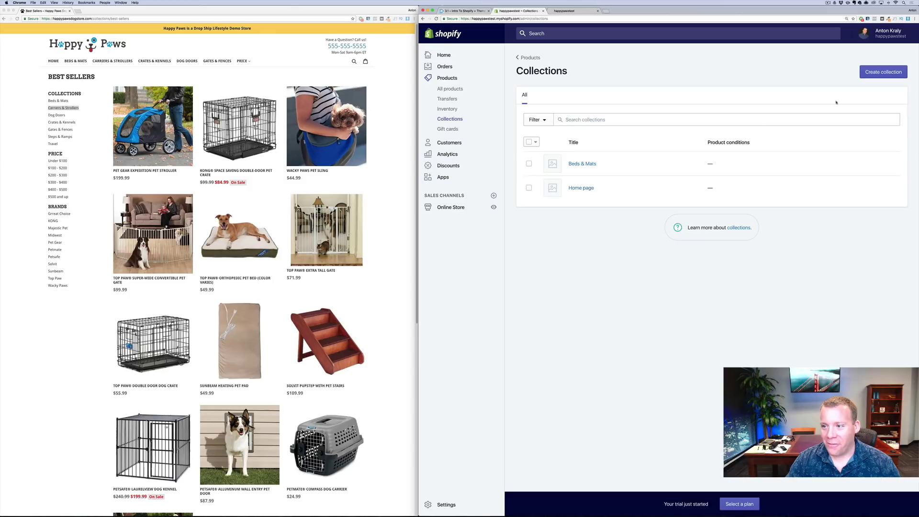
click(873, 74)
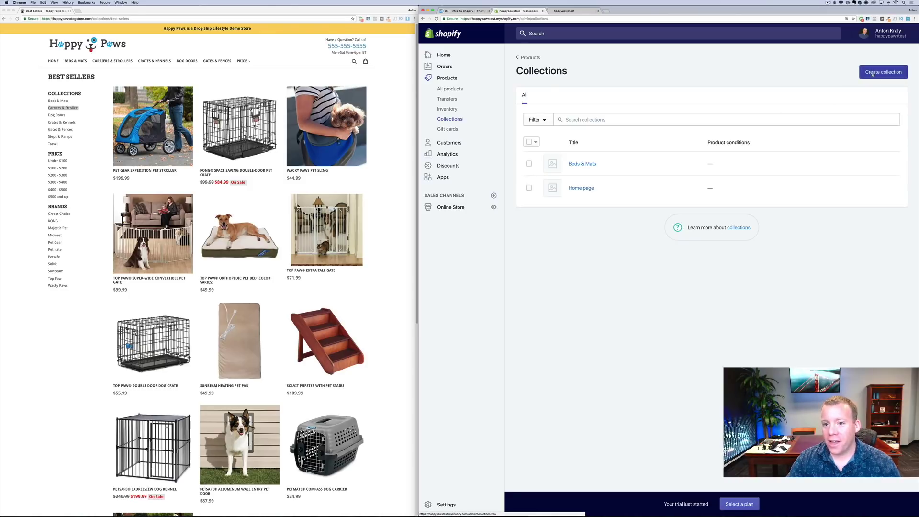
click(613, 105)
key(super+v)
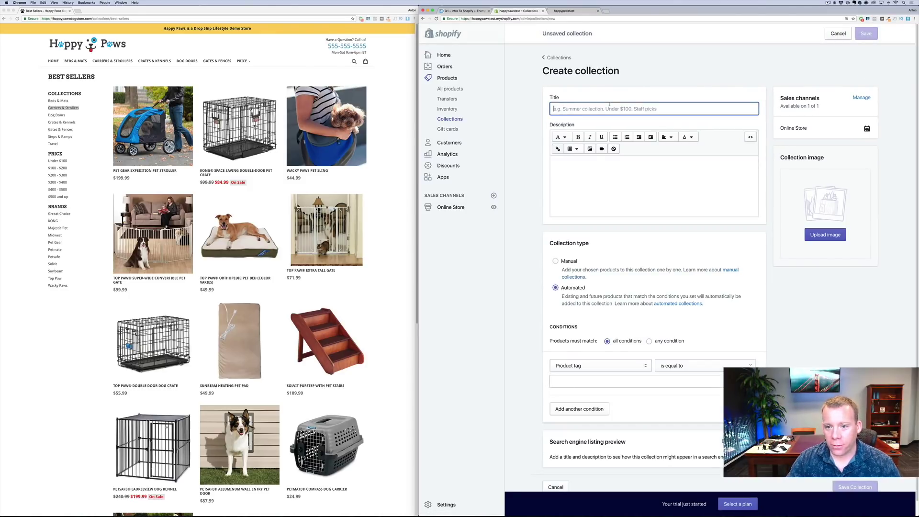
click(785, 249)
scroll(809, 335, down, 1)
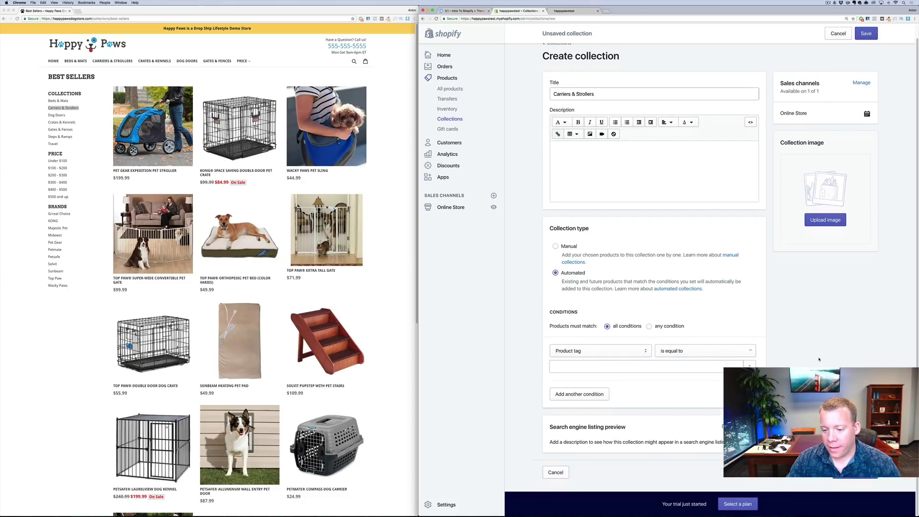
click(556, 245)
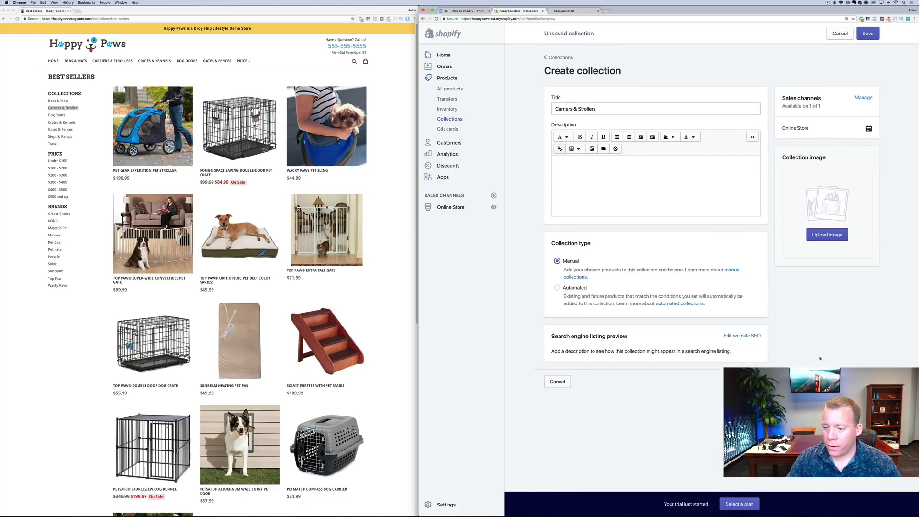
click(63, 124)
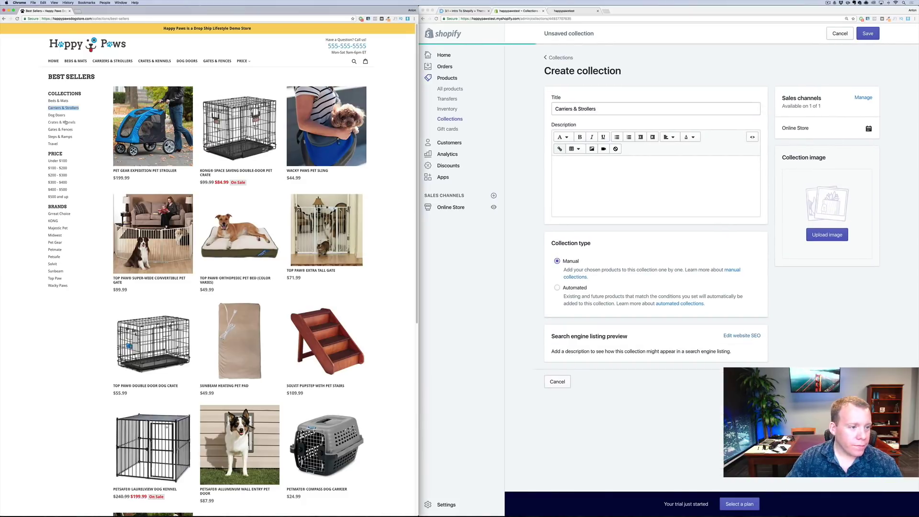
Copy 'Dog Doors' from the storefront categories and go back to the Collections list
click(52, 118)
mouse_move(52, 118)
mouse_down()
mouse_move(63, 116)
mouse_move(50, 116)
mouse_up()
key(super+c)
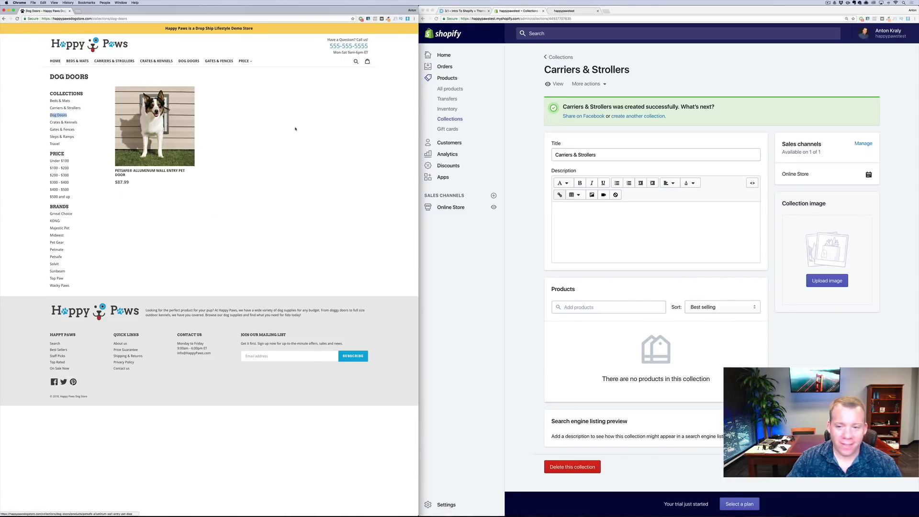
click(561, 57)
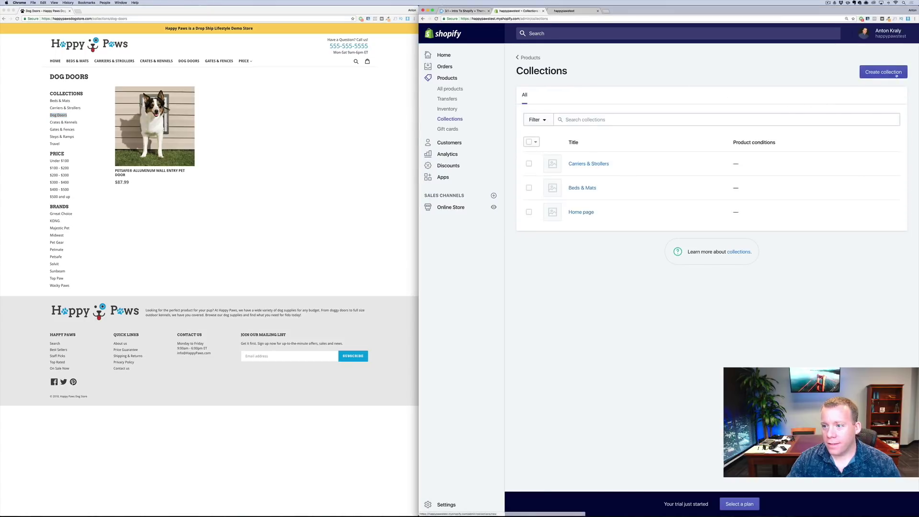
Create and save a manual collection titled 'Dog Doors'
click(897, 75)
click(619, 104)
text(Dog Doors)
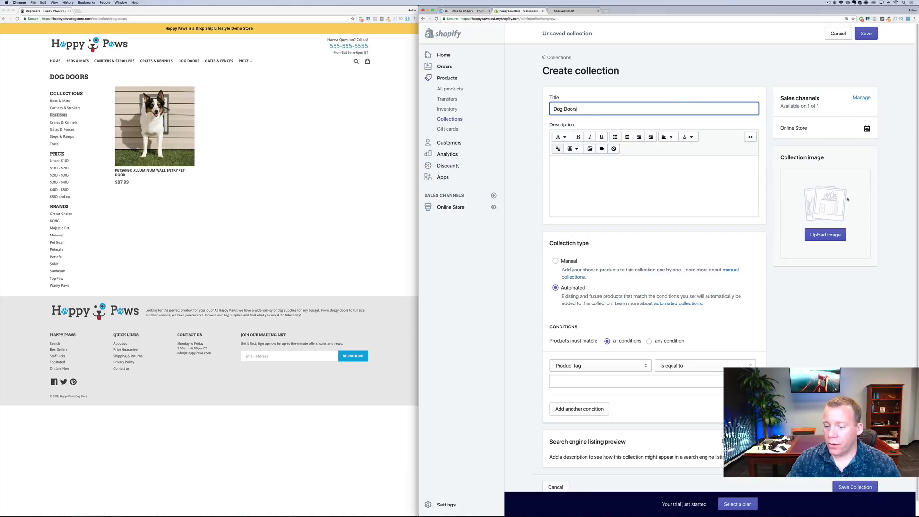
click(856, 486)
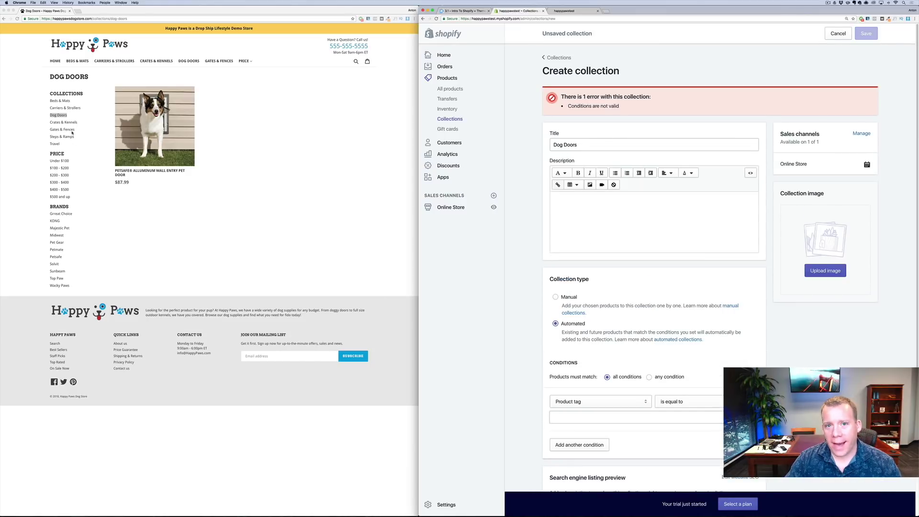
click(555, 296)
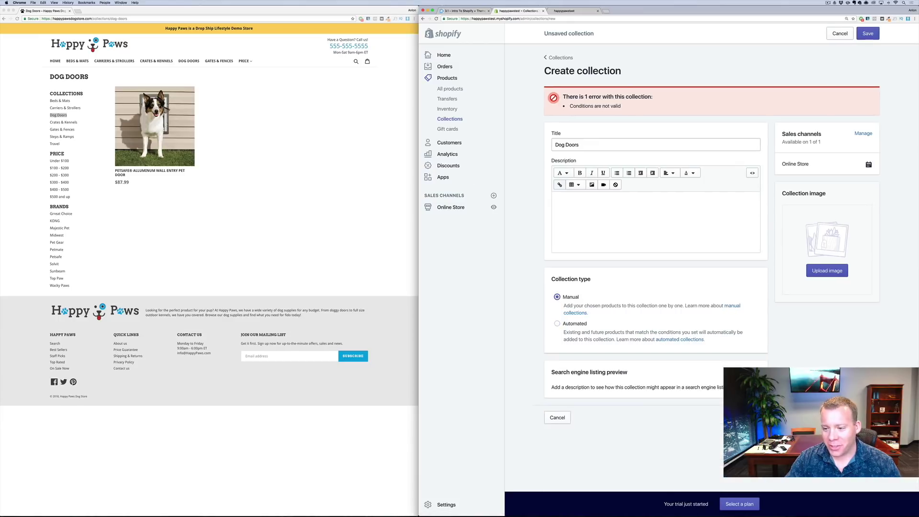
click(855, 417)
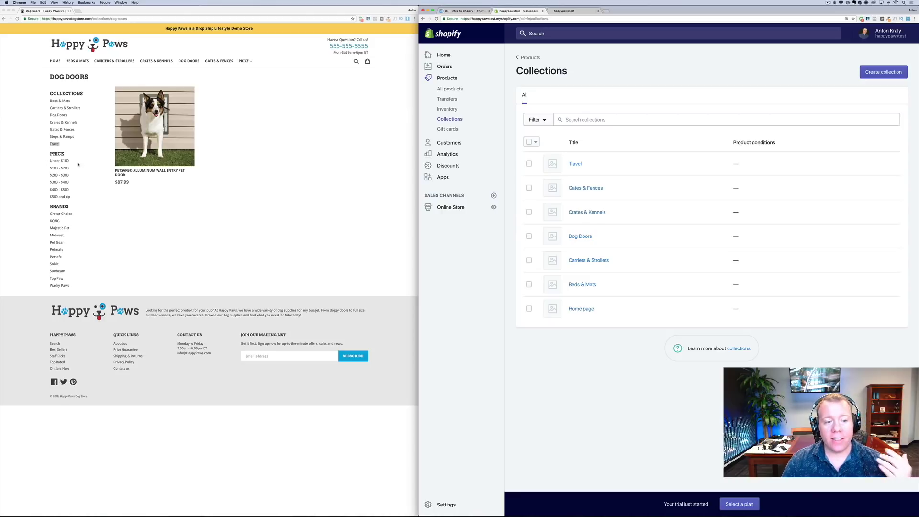
Start a new collection titled 'Under $100'
click(154, 206)
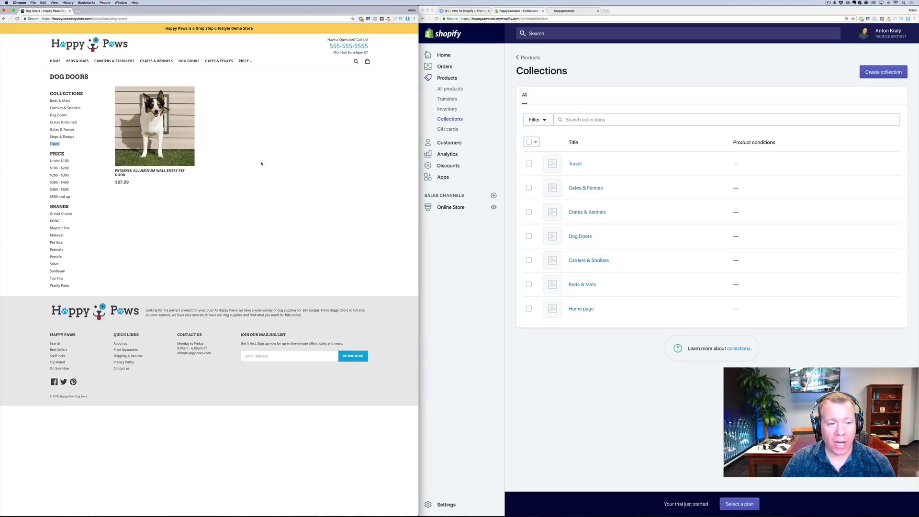
click(889, 75)
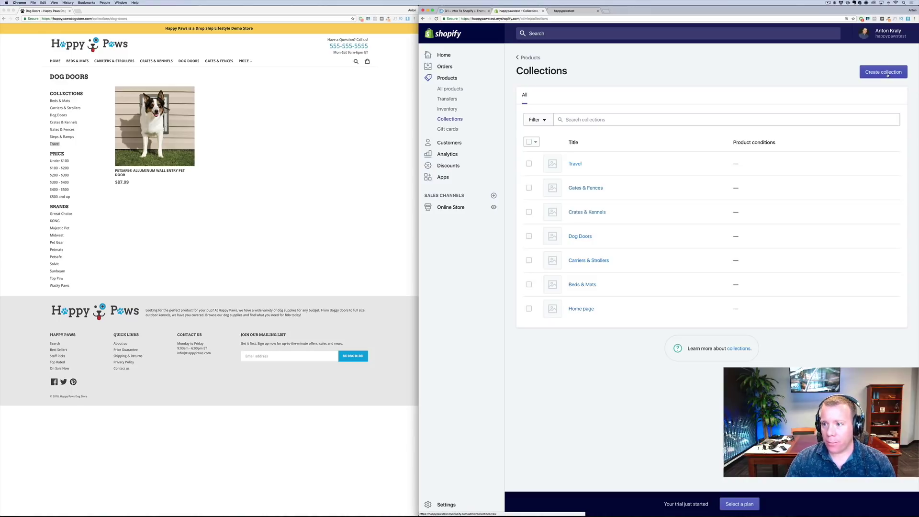
click(883, 72)
click(616, 110)
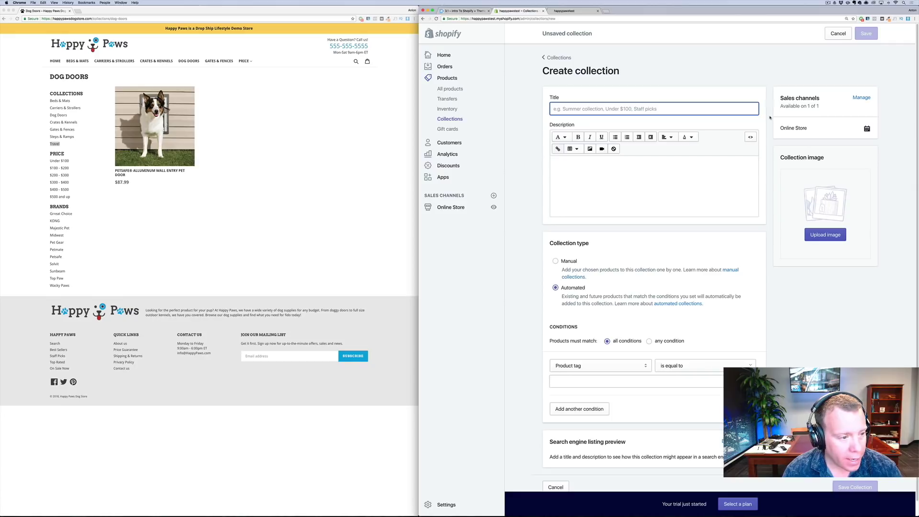
text(Under $100)
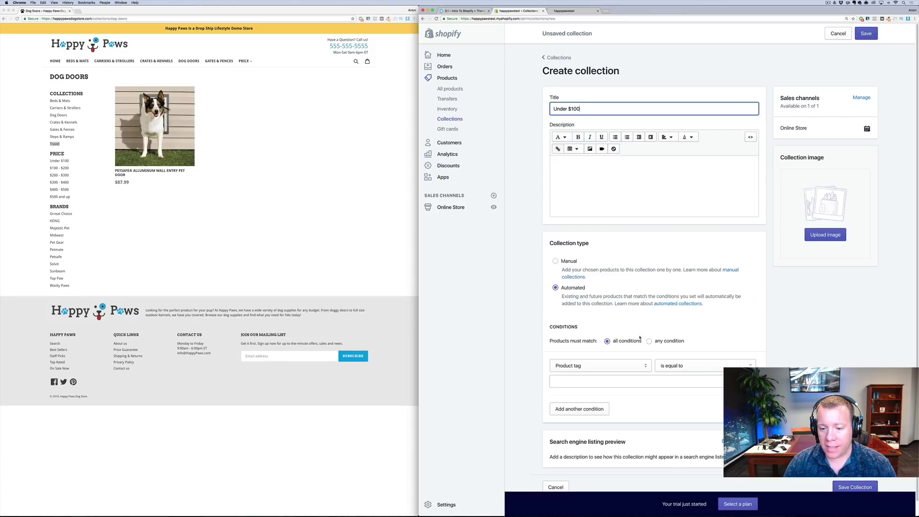
Add the condition product price is less than 100, save, and return to Collections
click(608, 366)
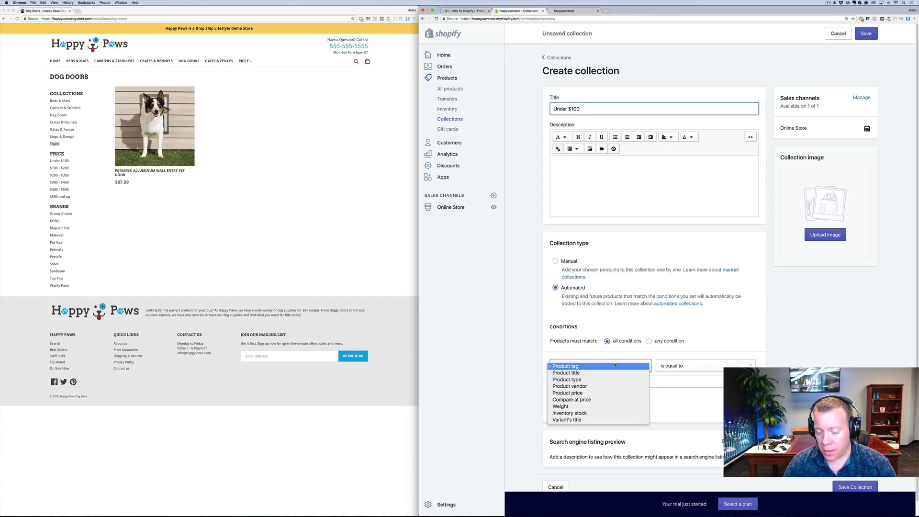
click(612, 393)
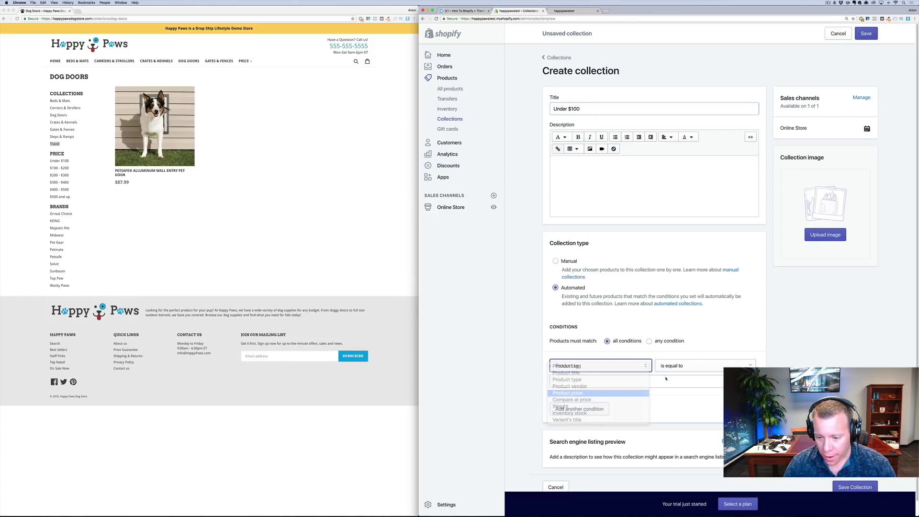
click(668, 370)
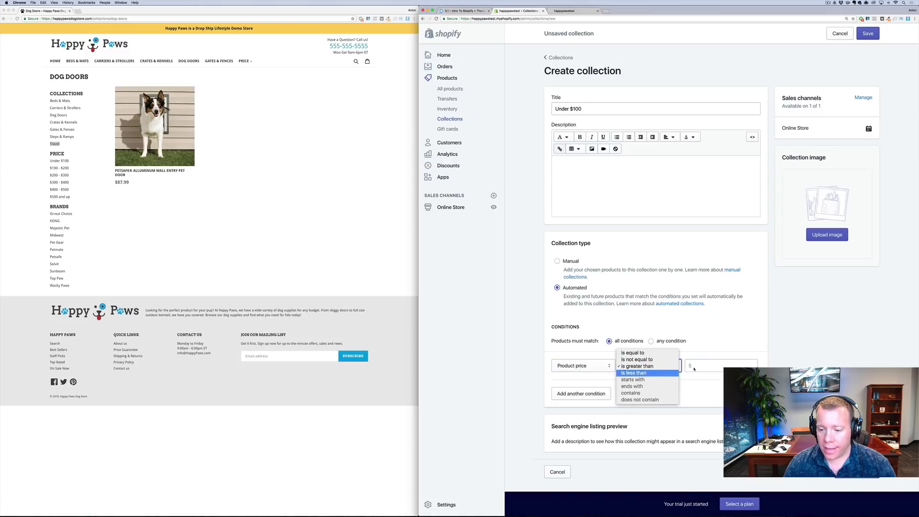
click(633, 373)
key(Tab)
text(10)
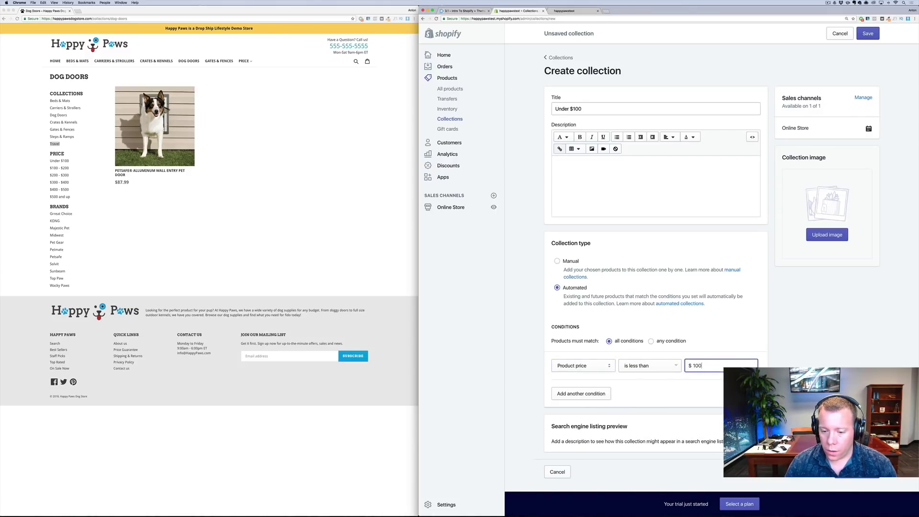
text(0)
key(Tab)
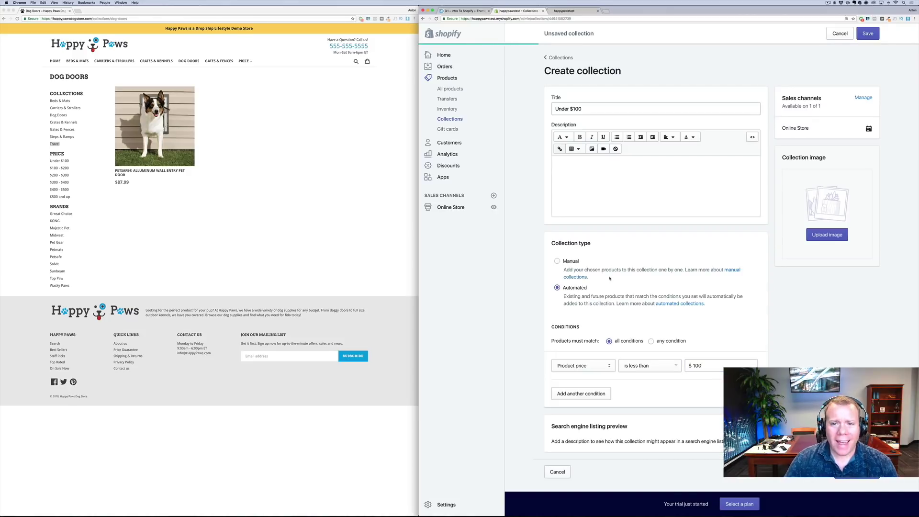
click(451, 119)
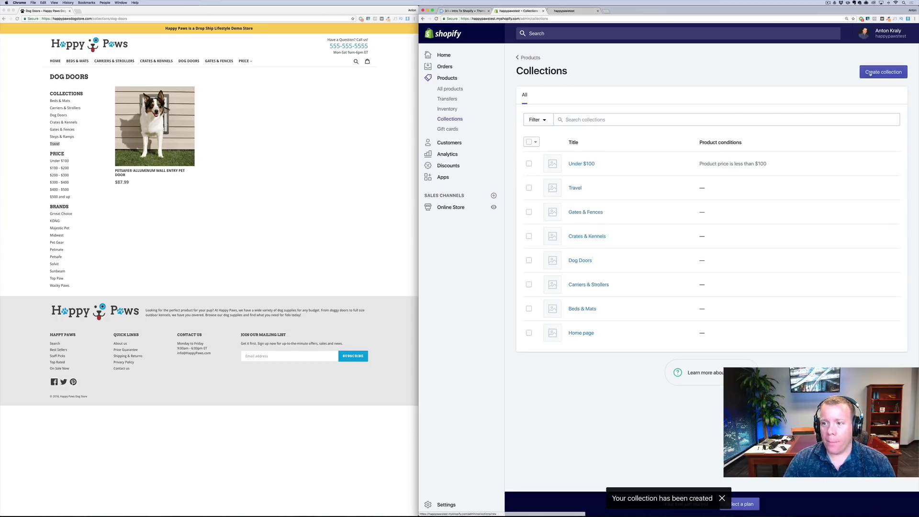
Start a '$100 - $200' collection with a product price lower-bound condition
click(883, 72)
click(584, 113)
text($1-)
text(00 - $200)
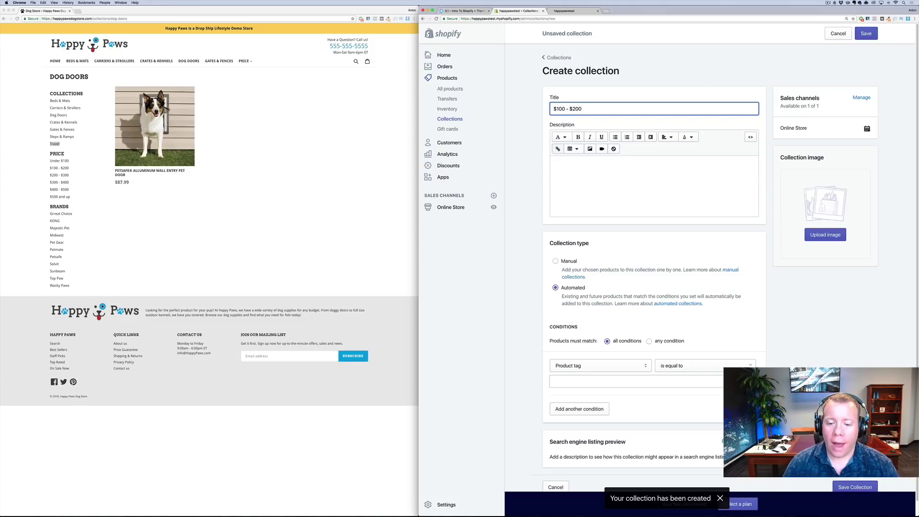
scroll(547, 276, down, 1)
click(614, 361)
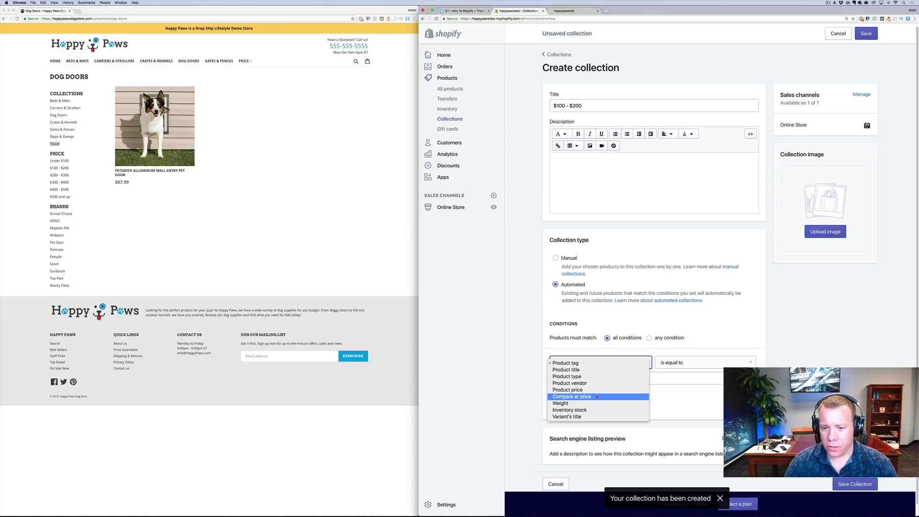
click(596, 396)
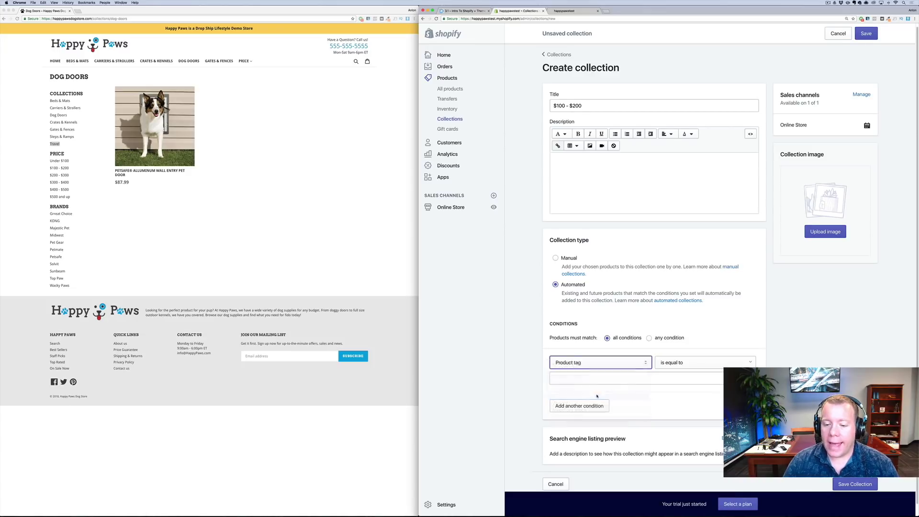
click(599, 364)
click(600, 360)
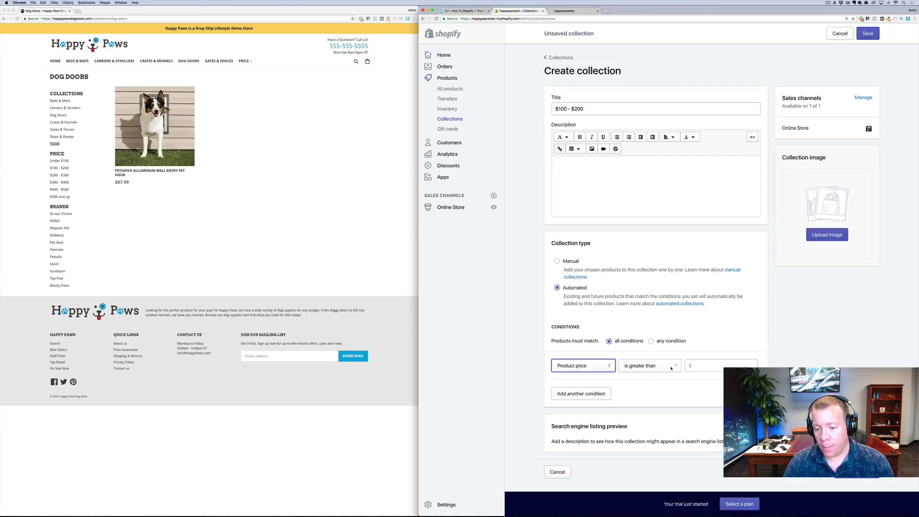
click(713, 365)
text(100)
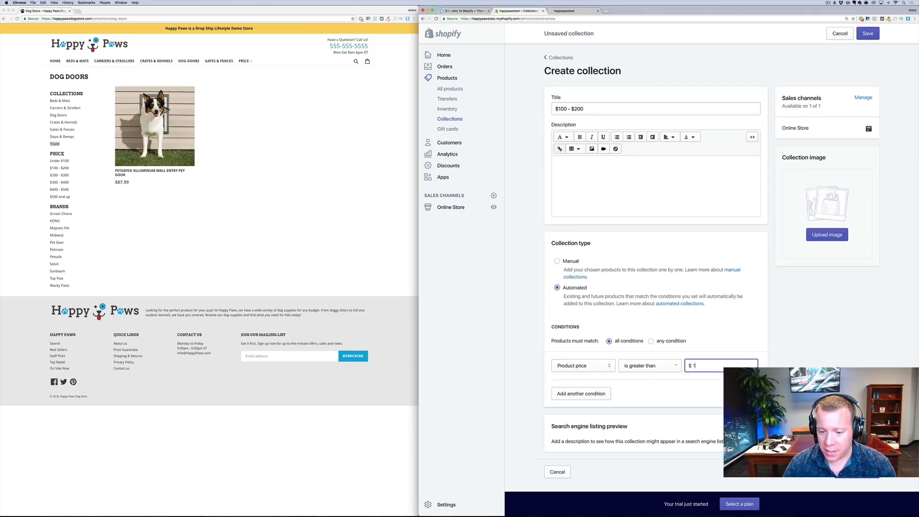
Add a second condition, product price less than 200, and save the collection
click(592, 396)
click(592, 396)
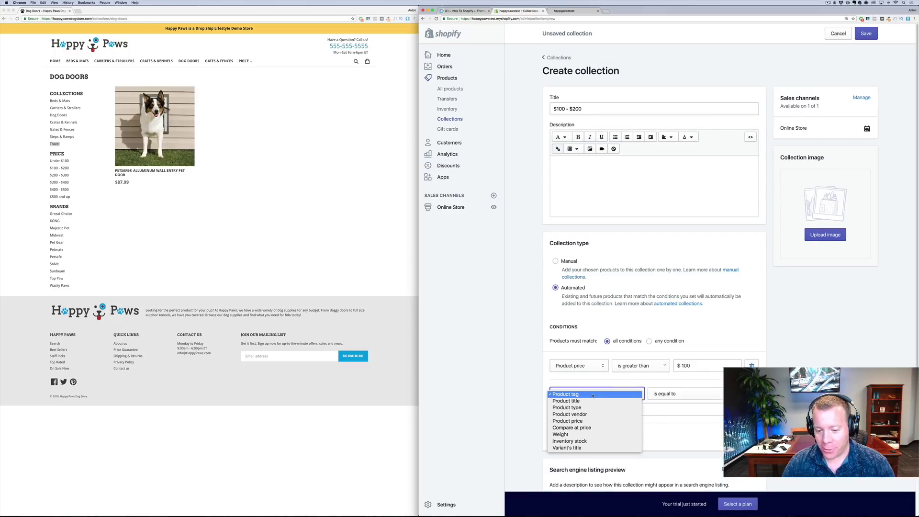
click(594, 421)
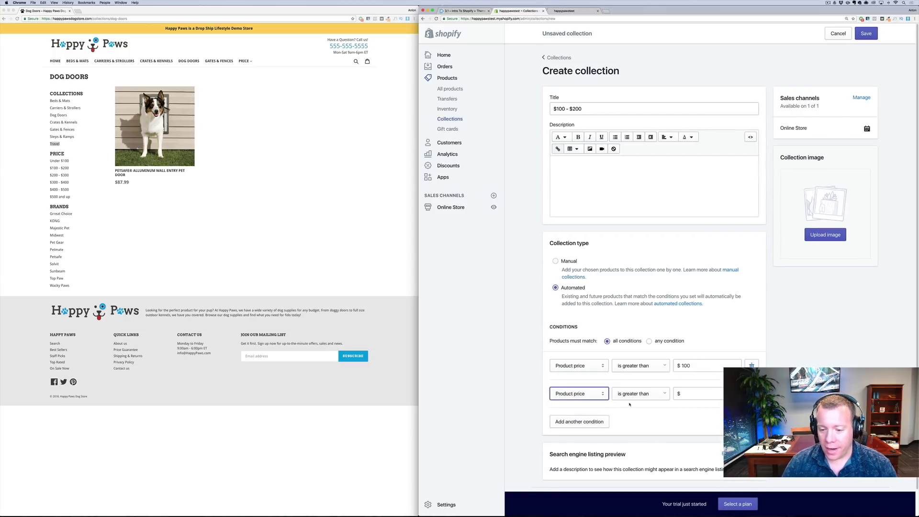
click(631, 393)
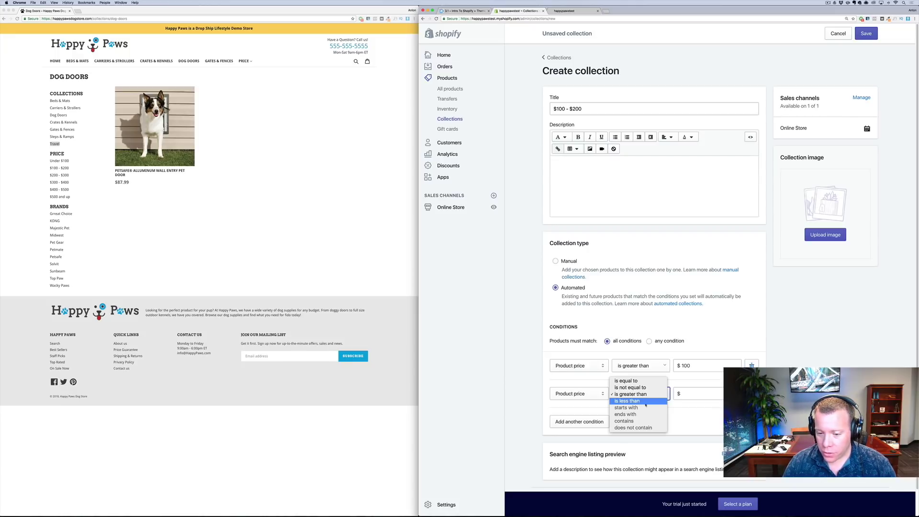
click(642, 401)
click(699, 394)
text(200)
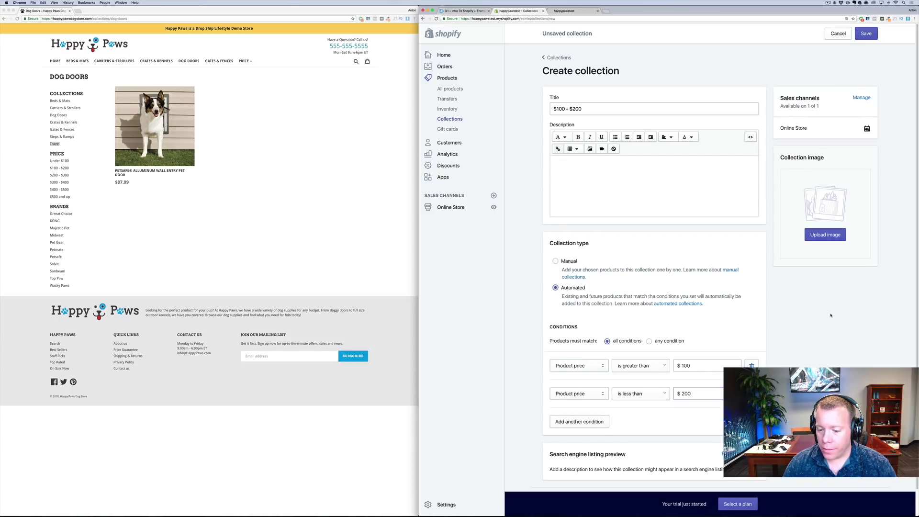
scroll(830, 315, down, 1)
click(855, 473)
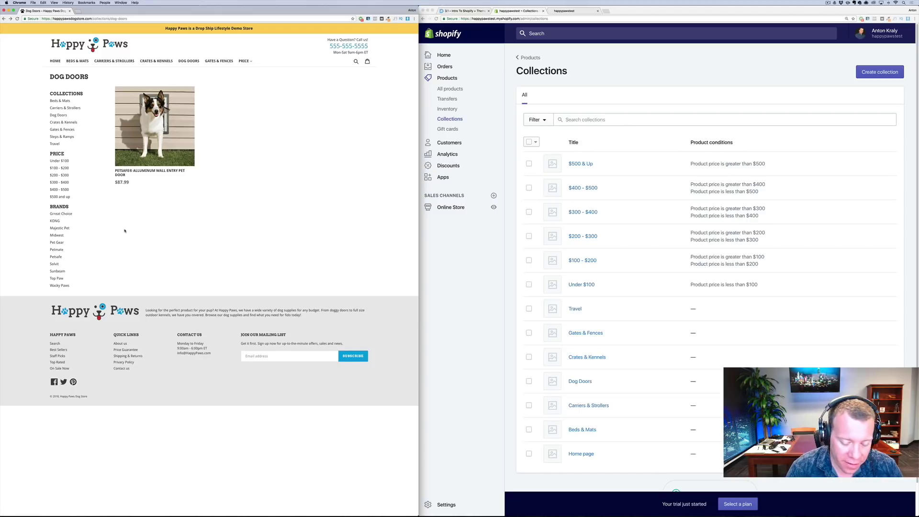
Zoom the Happy Paws site to 125% and show its home page beside the Shopify admin
key(super+plus)
key(super+plus)
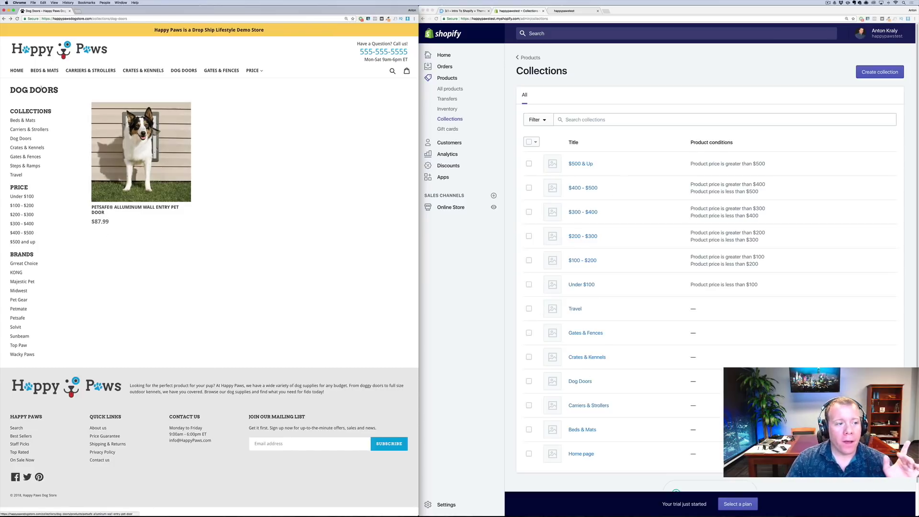
click(17, 70)
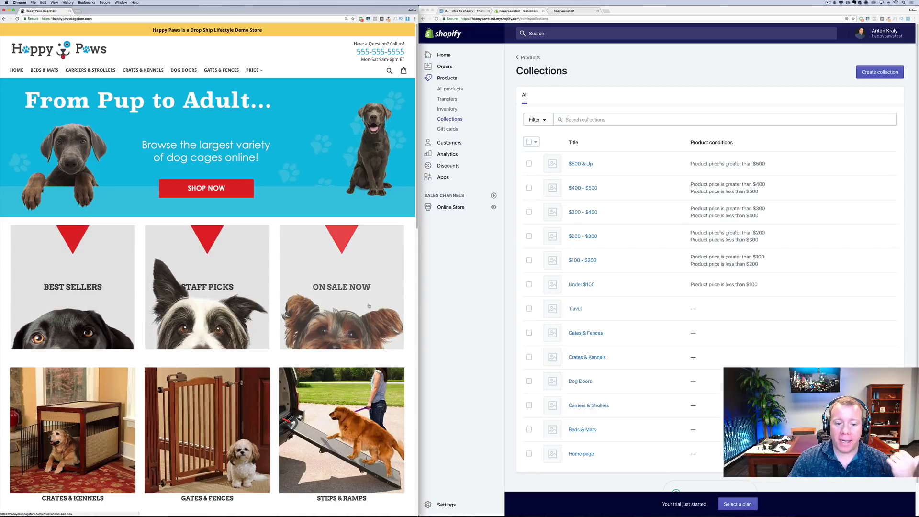
click(696, 114)
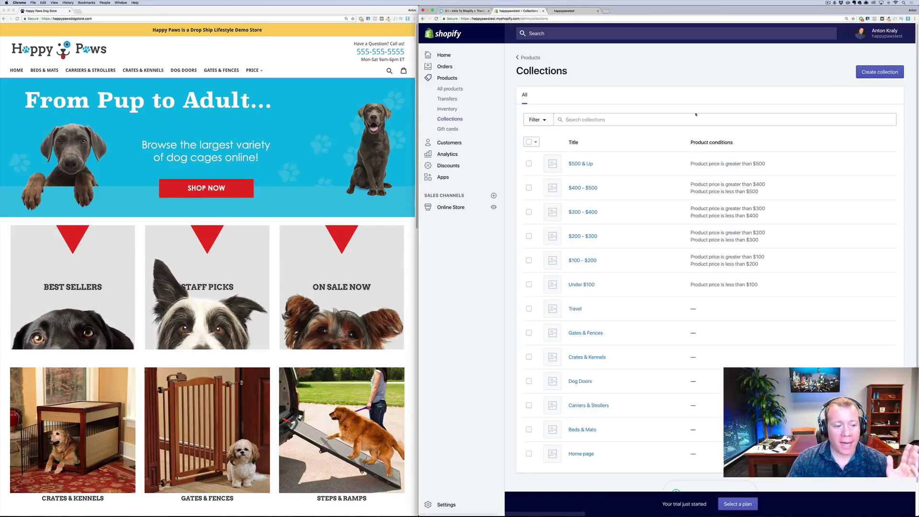
Create a manual 'Best Sellers' collection and return to the Collections list
click(873, 71)
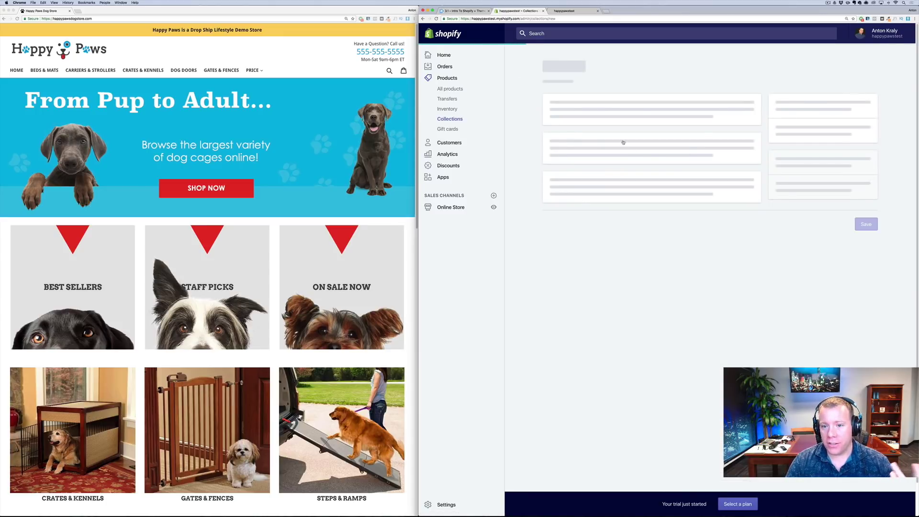
click(594, 113)
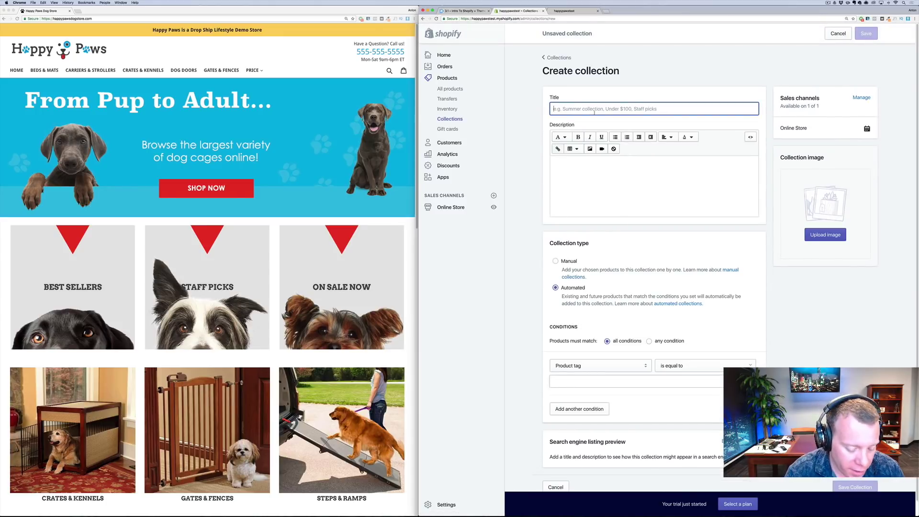
text(Best Sellers)
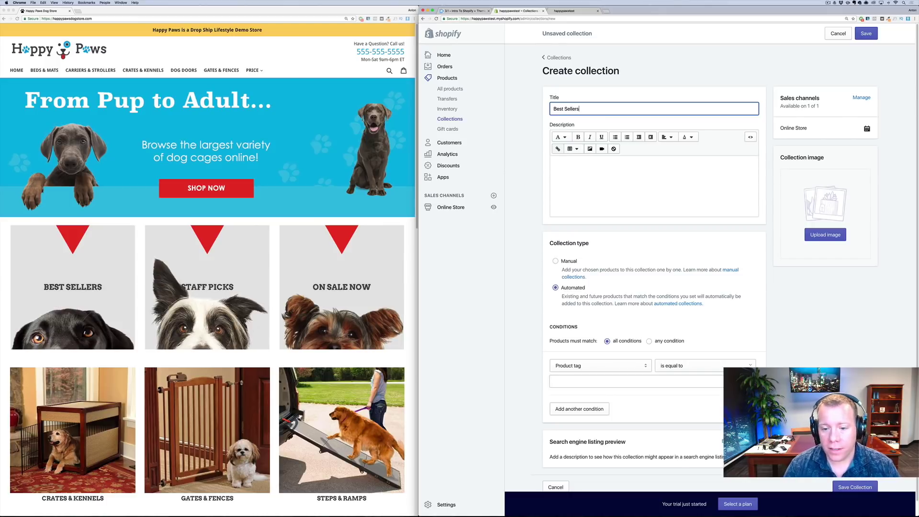
click(575, 262)
click(573, 262)
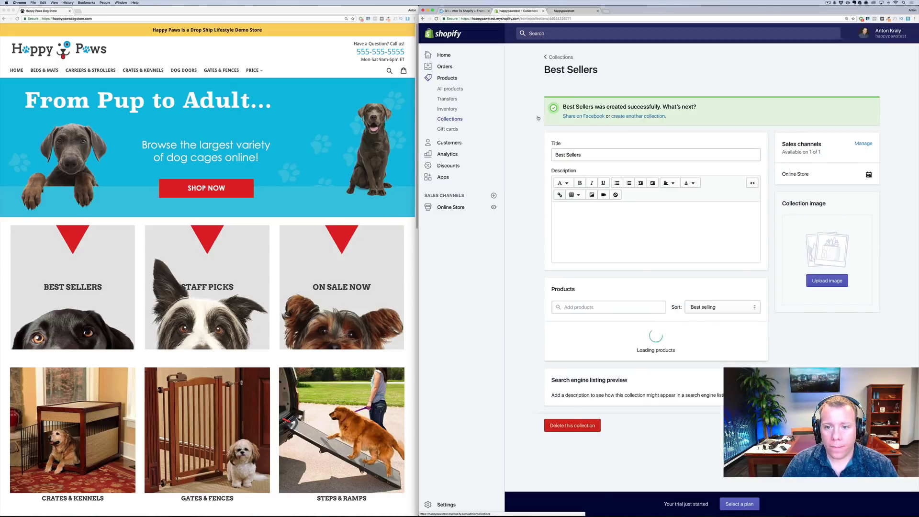
click(450, 119)
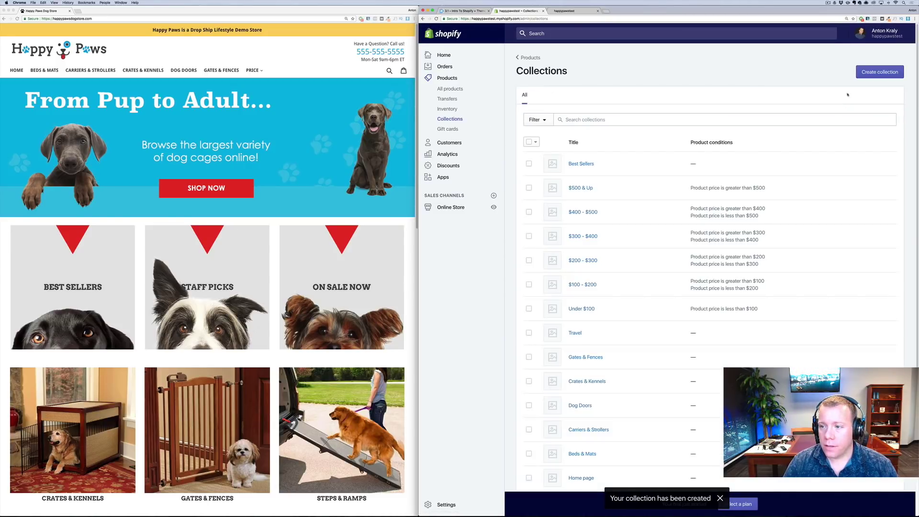
Create a manual 'Staff Picks' collection and return to the Collections list
click(879, 72)
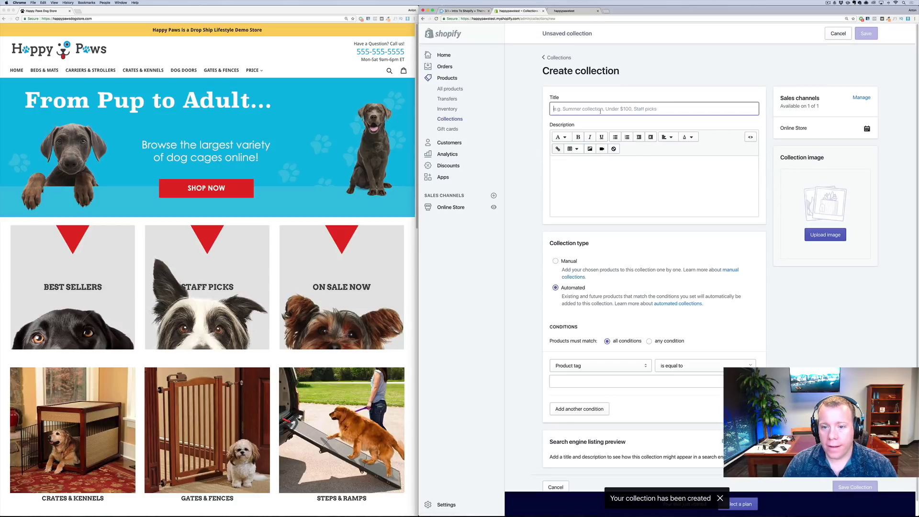
click(600, 109)
text(Staff Picks)
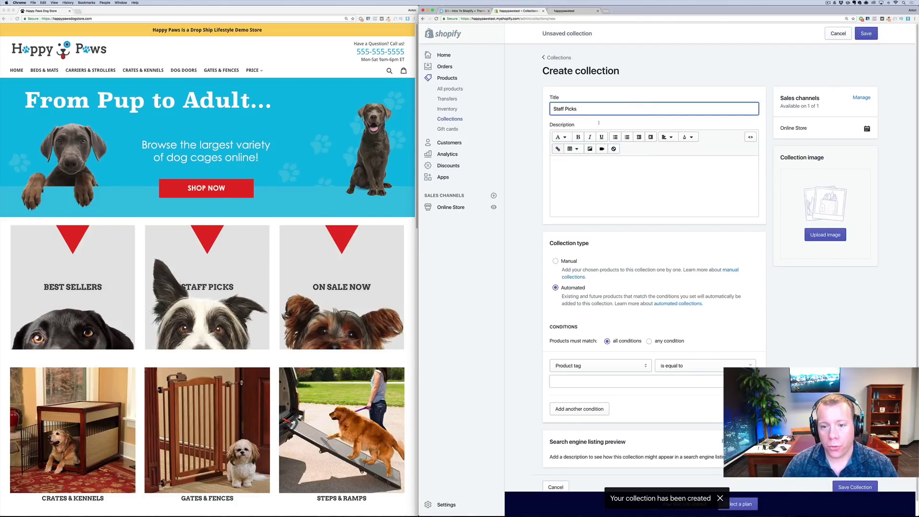
scroll(609, 360, down, 1)
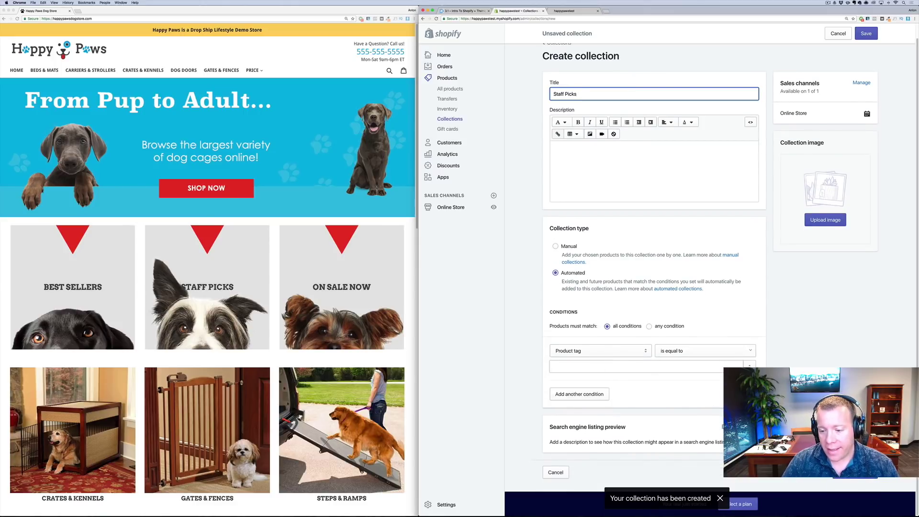
scroll(612, 356, up, 1)
click(567, 251)
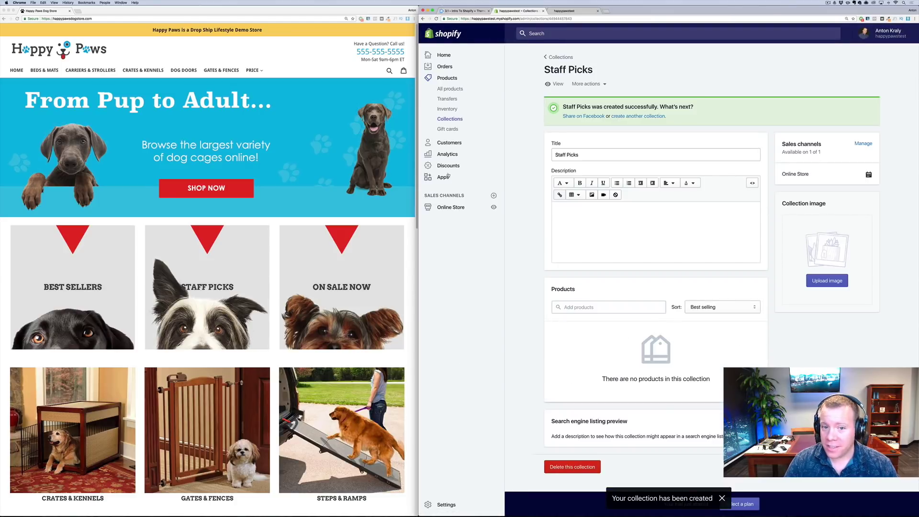
click(559, 57)
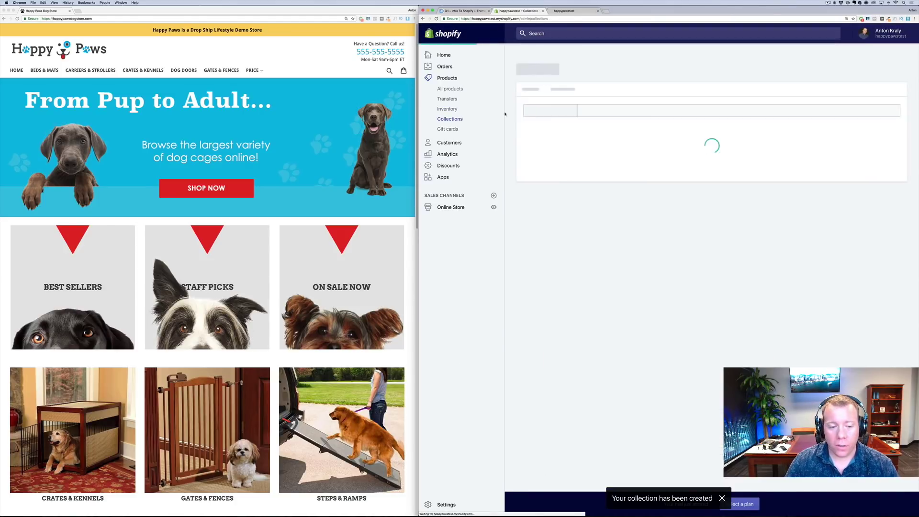
Create a manual collection titled 'On Sale Now'
click(880, 72)
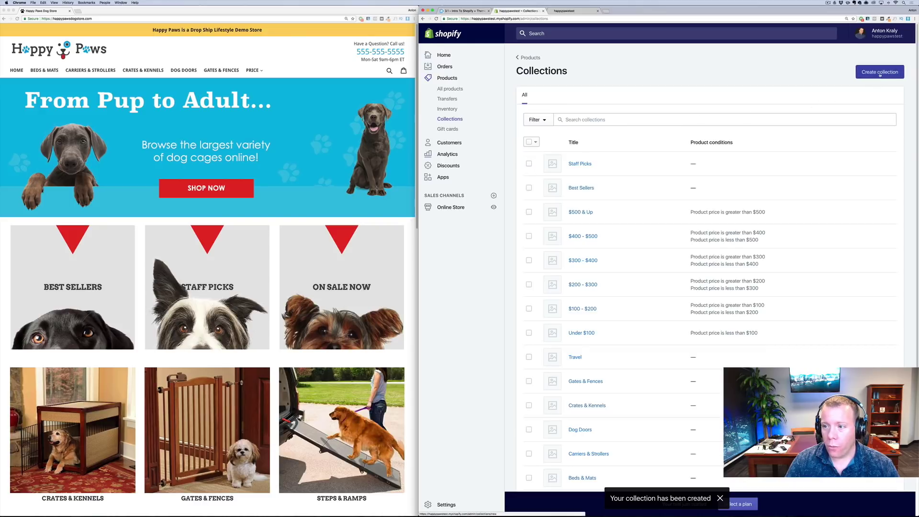
click(603, 109)
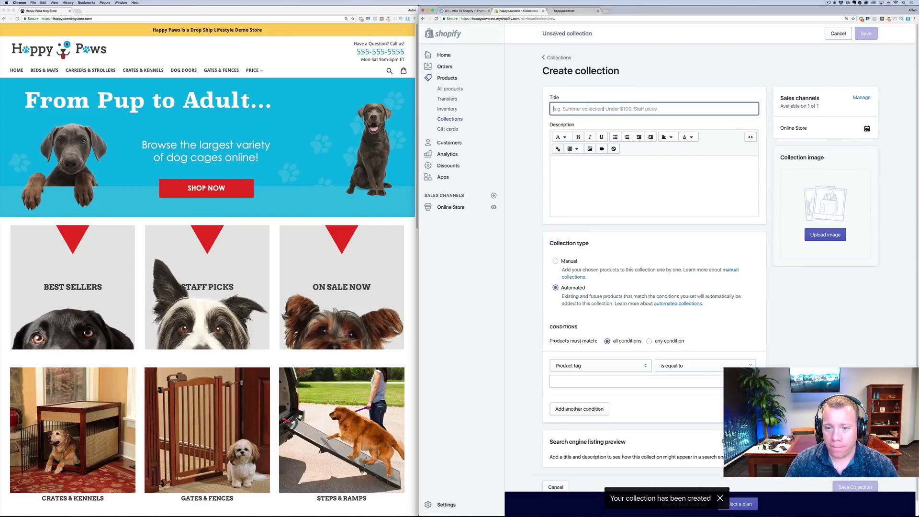
text(On Sale Now)
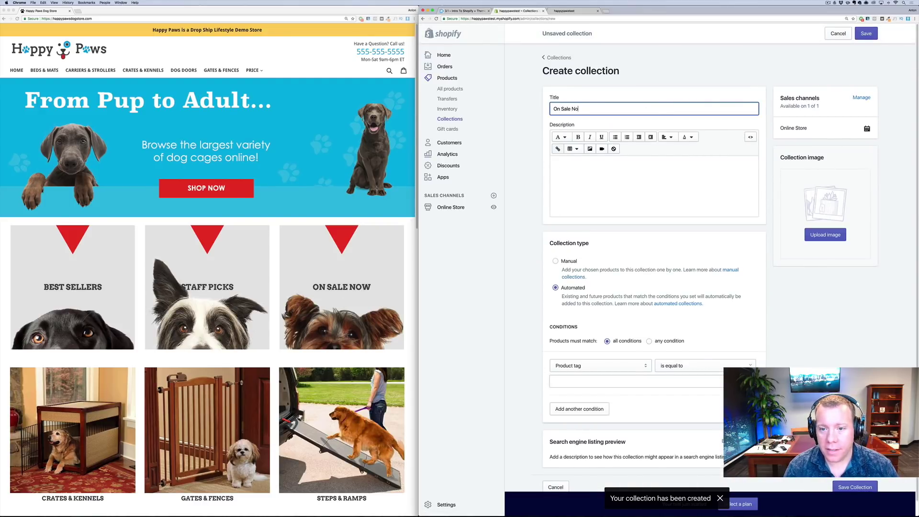
click(567, 263)
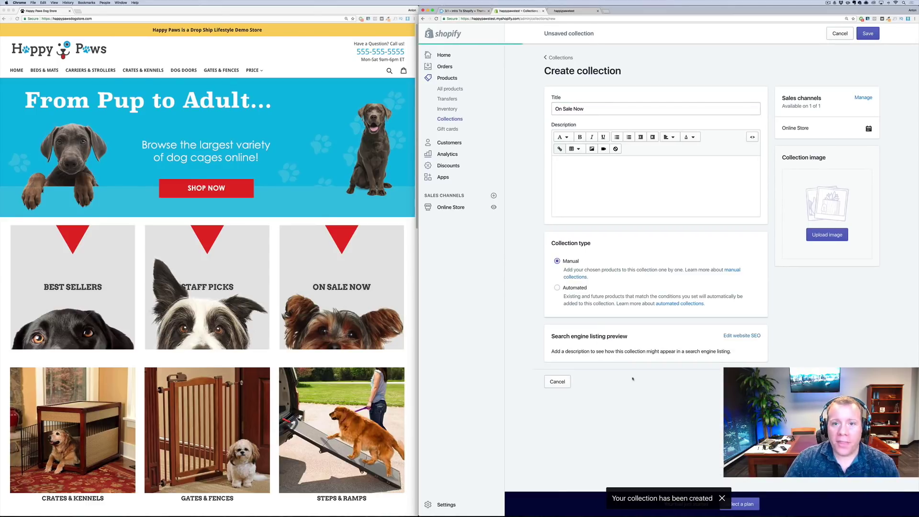
scroll(349, 435, down, 10)
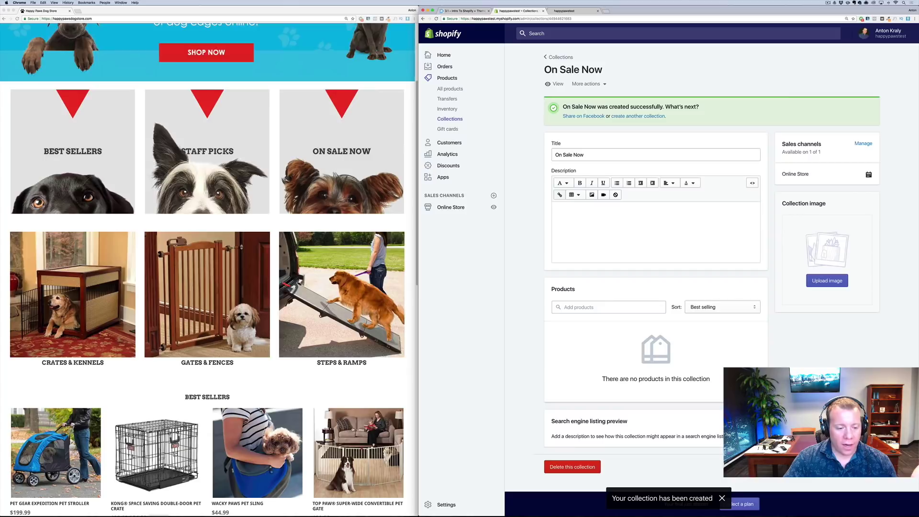
scroll(350, 434, down, 2)
scroll(349, 435, up, 10)
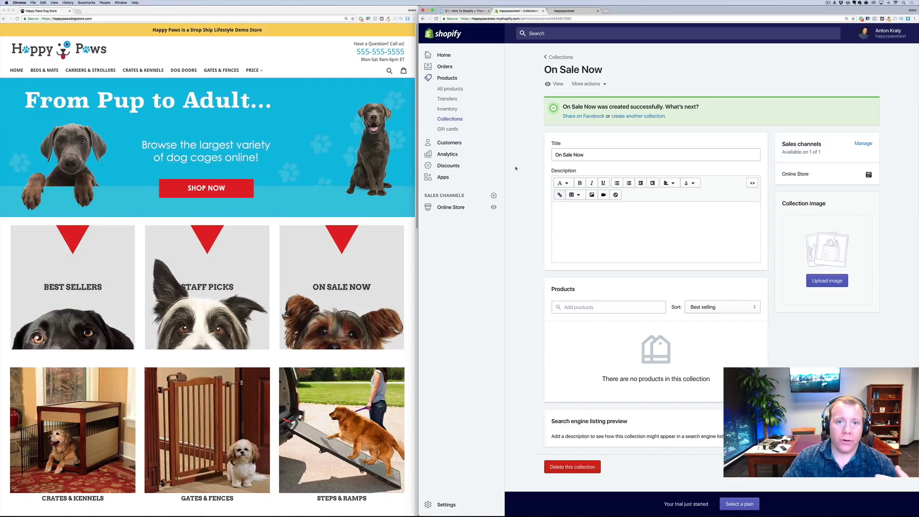
Start a new product and paste 'Pet Gear Expedition Pet Stroller' from Happy Paws as its title
click(456, 91)
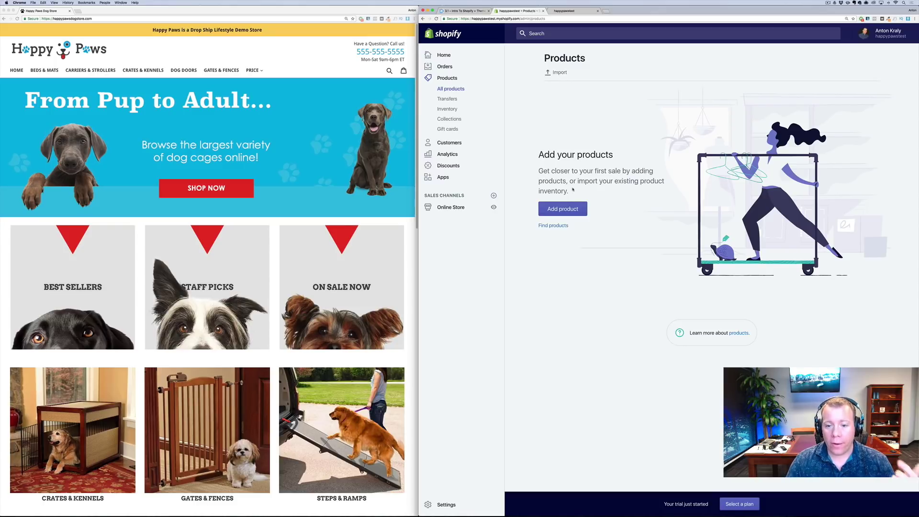
click(570, 208)
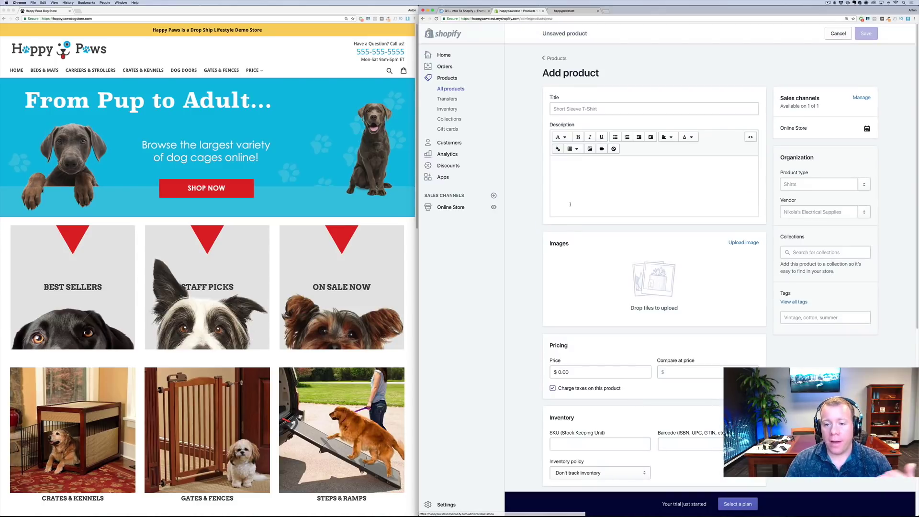
scroll(289, 287, down, 5)
scroll(289, 287, down, 3)
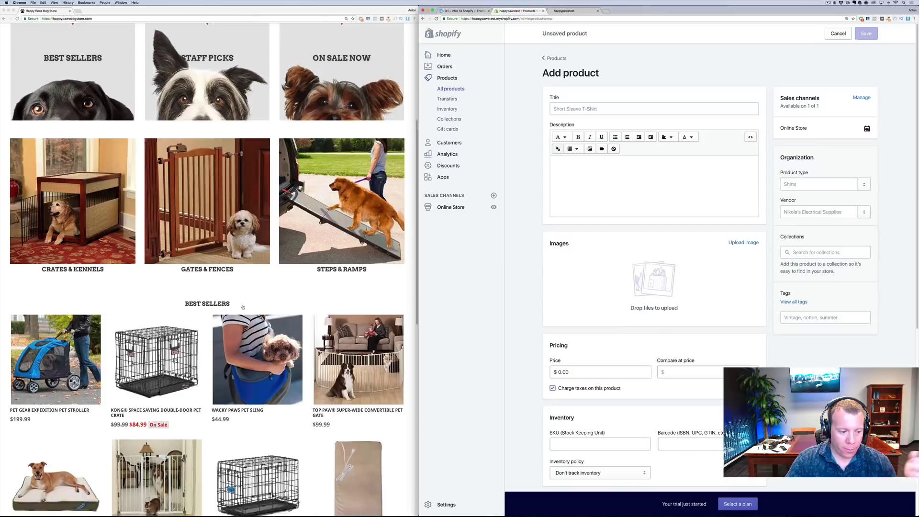
click(29, 311)
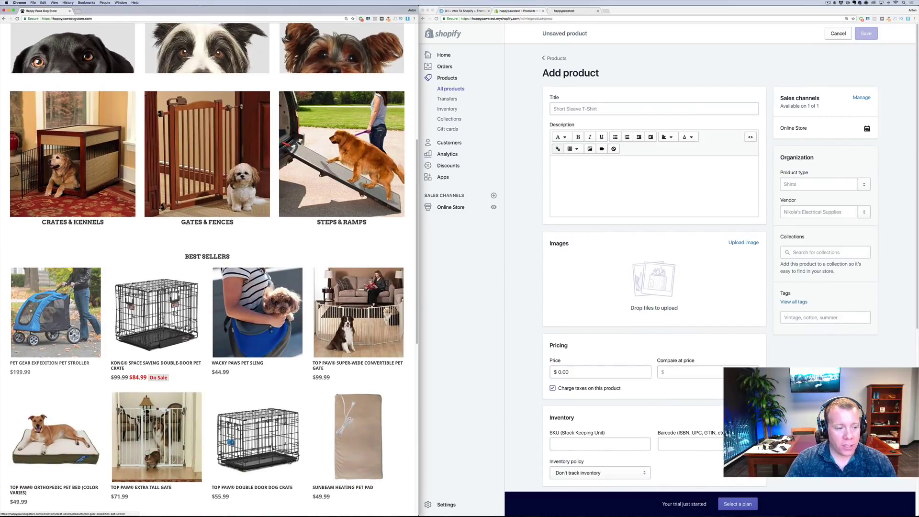
click(53, 312)
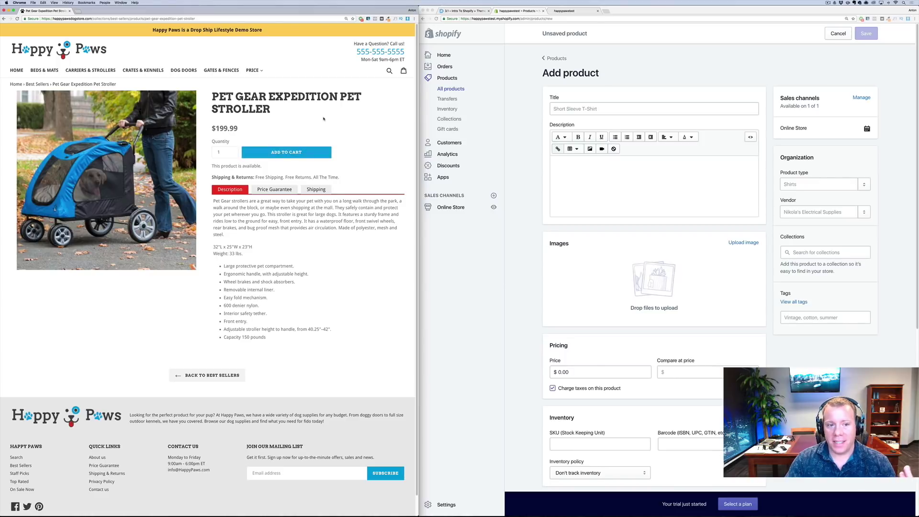
drag(321, 112, 213, 97)
key(super+c)
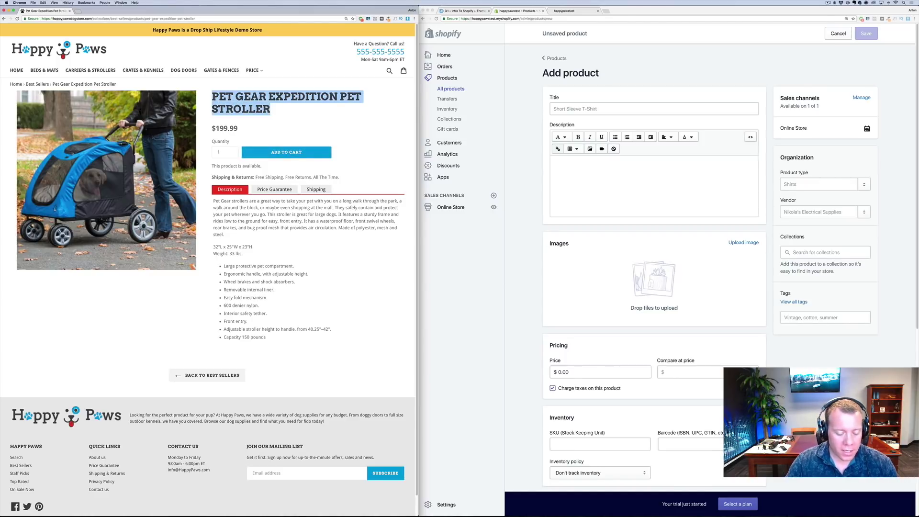
click(654, 109)
key(super+v)
Copy the stroller's full description from the store page into the product description
click(280, 342)
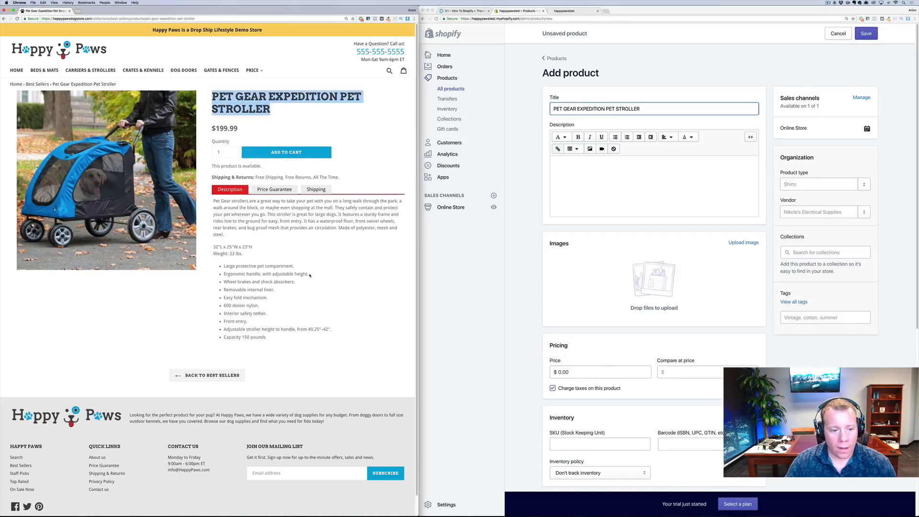
drag(280, 343, 211, 205)
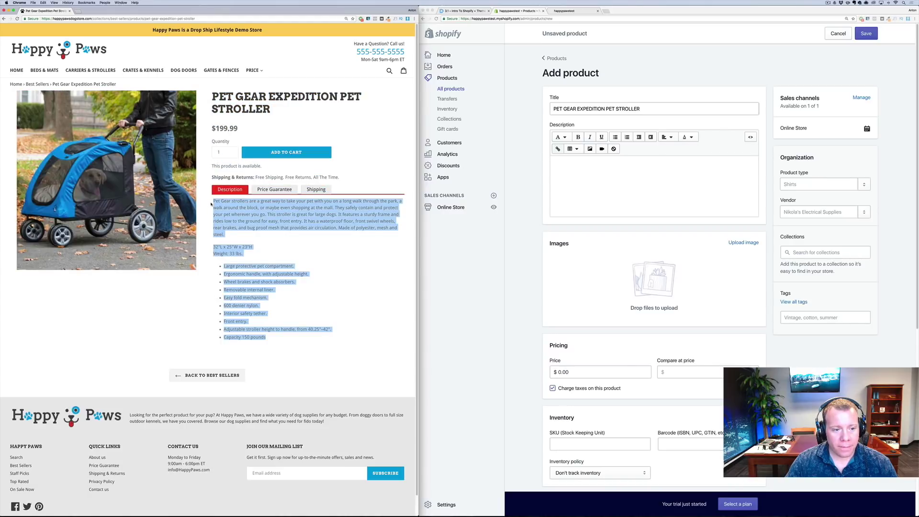
click(686, 210)
click(686, 211)
text(Pet Gear strollers are a great way to take your pet with you on a long walk through the park, a walk around the block, or maybe even shopping at the mall. They safely contain and protect your pet wherever you go. This stroller is great for large dogs. It features a sturdy frame and rides low to the ground for easy, front entry. It has a waterproof floor, front swivel wheels, rear brakes, and bug proof mesh that provides air circulation. Made of polyester, mesh and steel. 32"L x 25"W x 23"H Weight: 33 lbs. Large protective pet compartment. Ergonomic handle, with adjustable height. Wheel brakes and shock absorbers. Removable internal liner. Easy fold mechanism. 600 denier nylon. Interior safety tether. Front entry. Adjustable stroller height to handle, from 40.25"–42". Capacity 150 pounds)
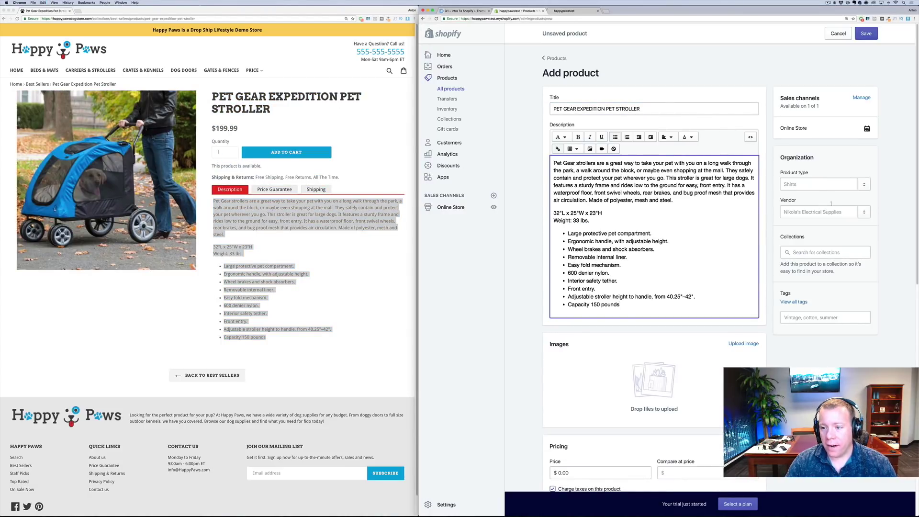
Set the vendor to the new vendor PET GEAR EXPEDITION, copied from the store page
click(830, 217)
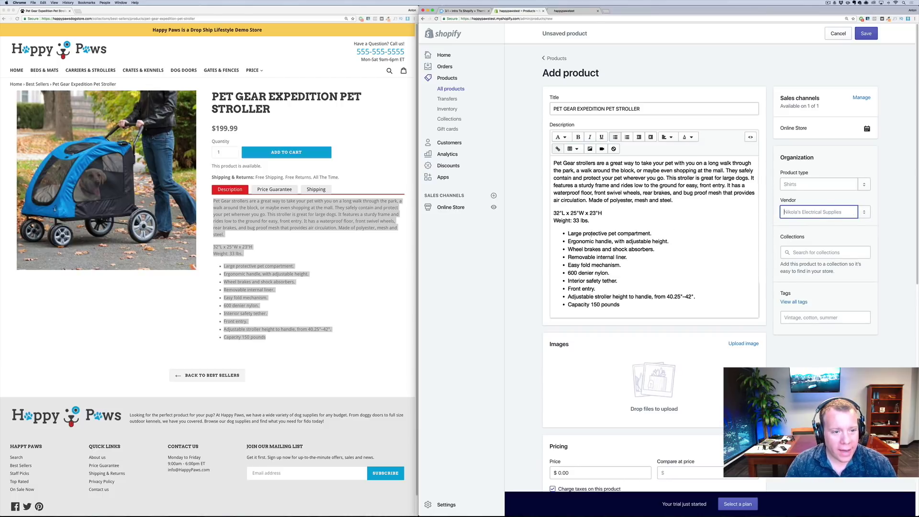
click(260, 173)
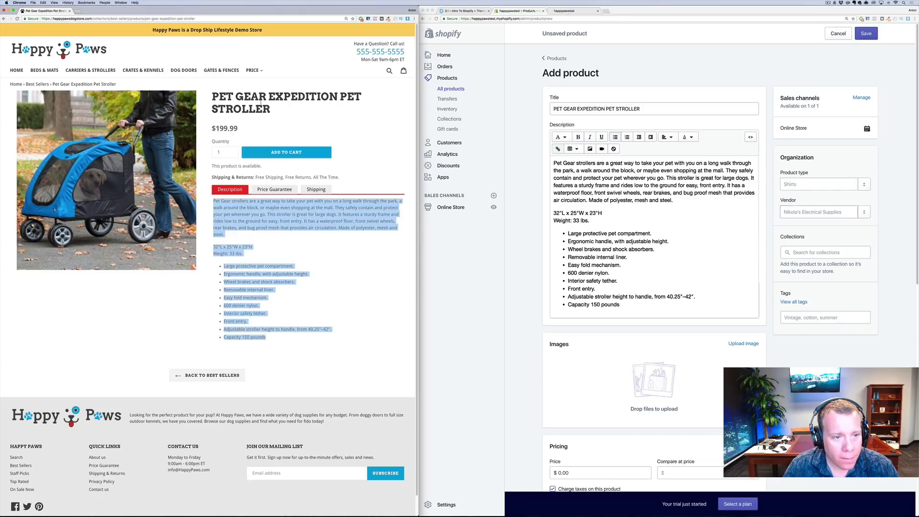
drag(337, 97, 207, 95)
key(ctrl+c)
click(794, 212)
key(ctrl+v)
click(795, 231)
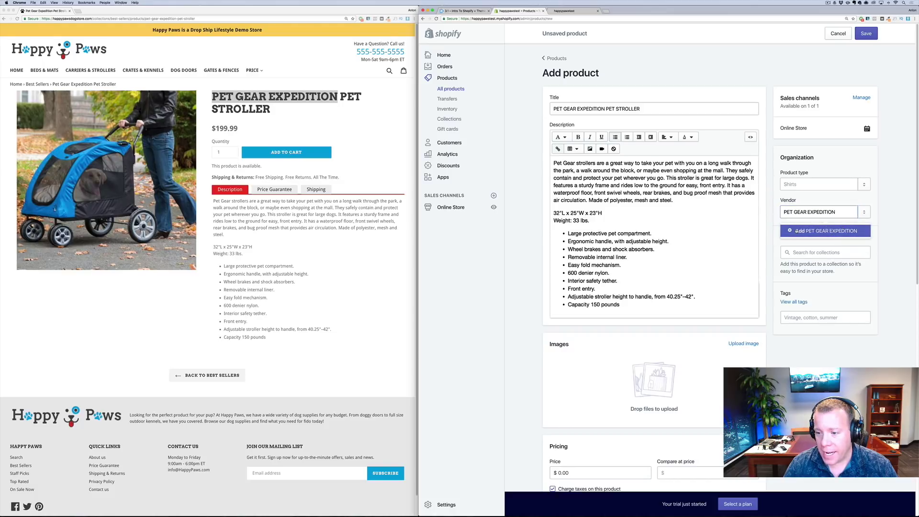
Add the stroller product to the Travel collection
click(802, 254)
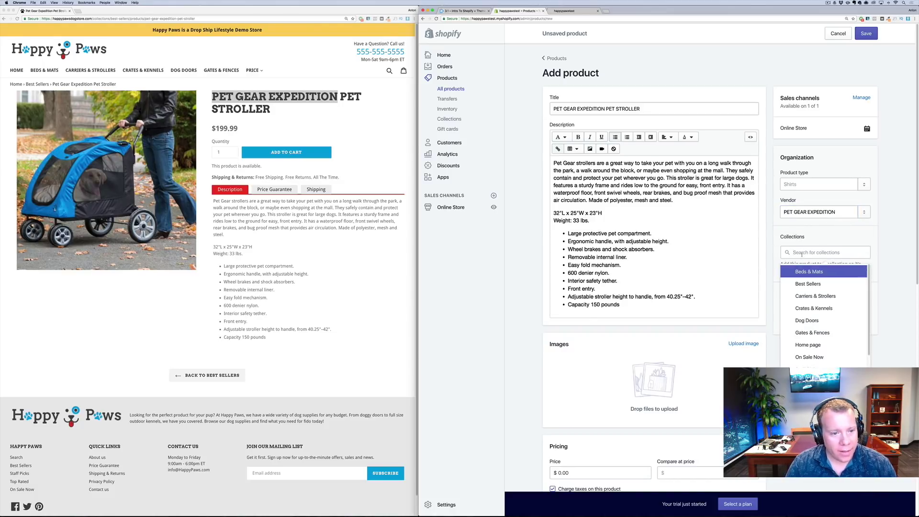
text(tra)
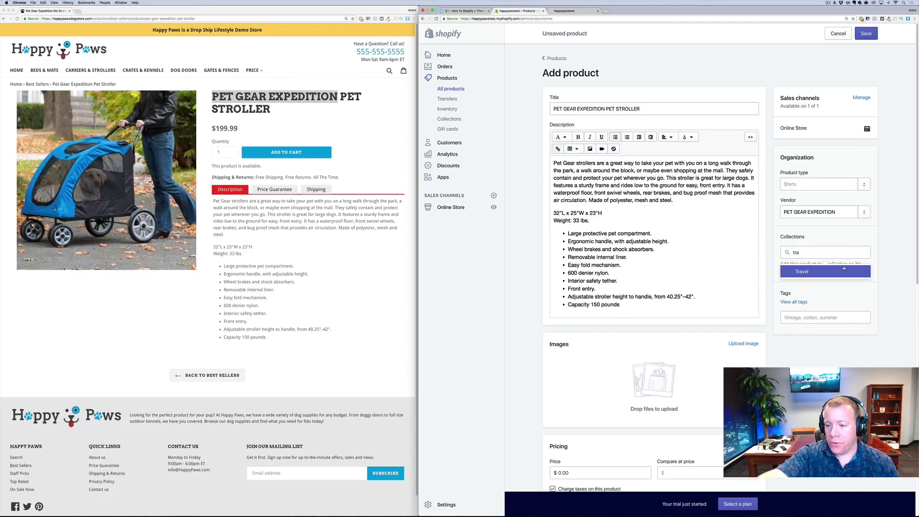
click(843, 270)
click(814, 313)
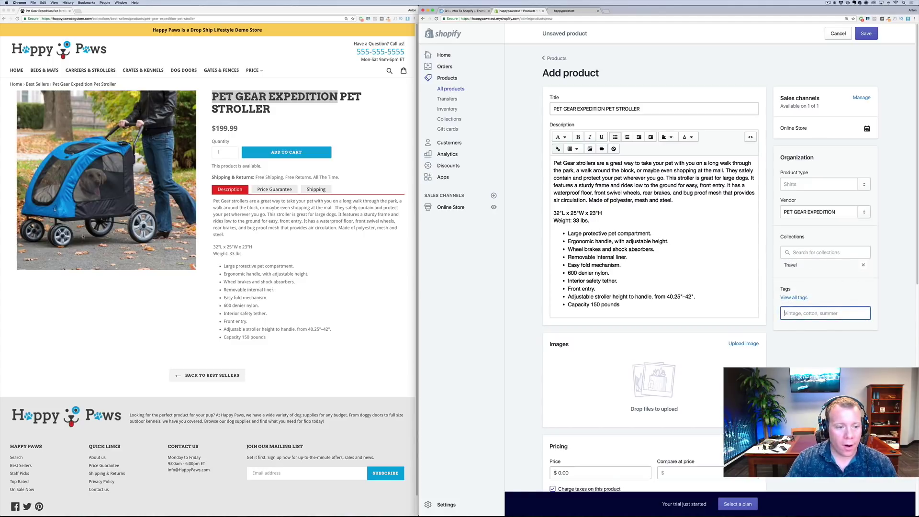
Save the Happy Paws stroller photo, upload it to the product images, and copy the 199.99 price
right_click(131, 185)
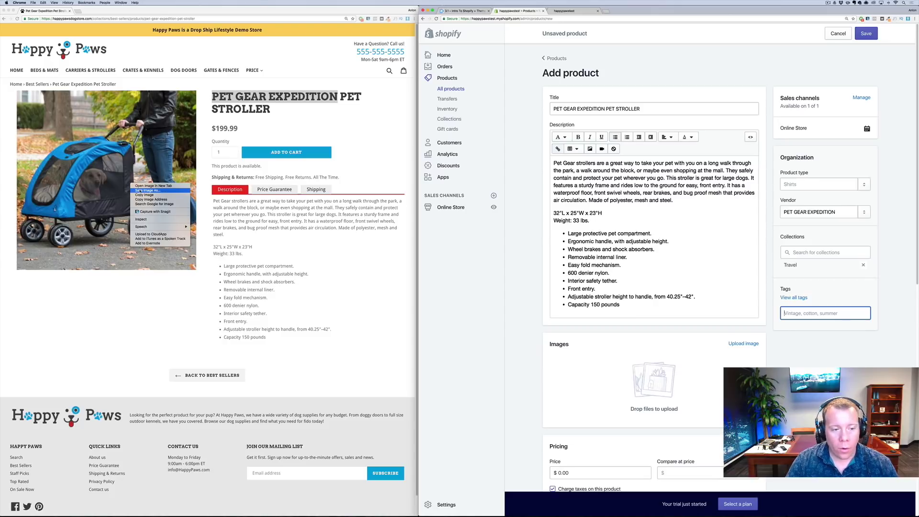
click(140, 191)
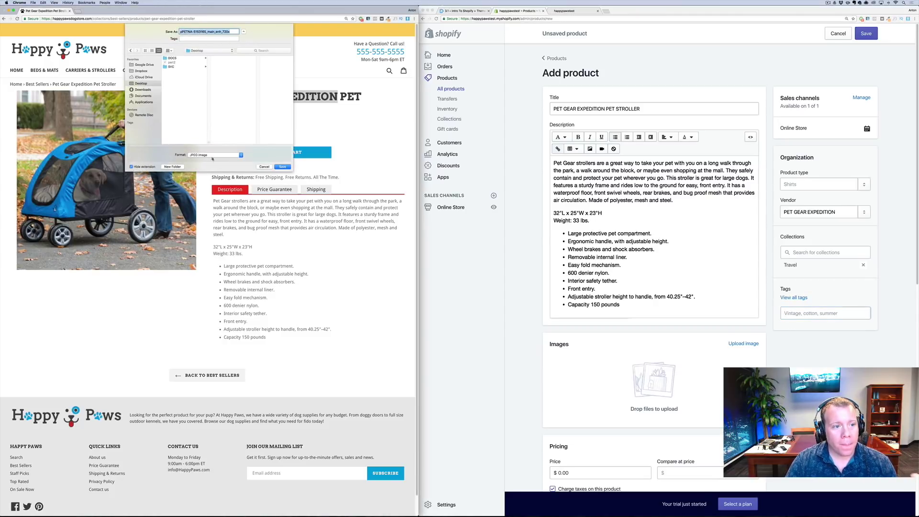
click(284, 167)
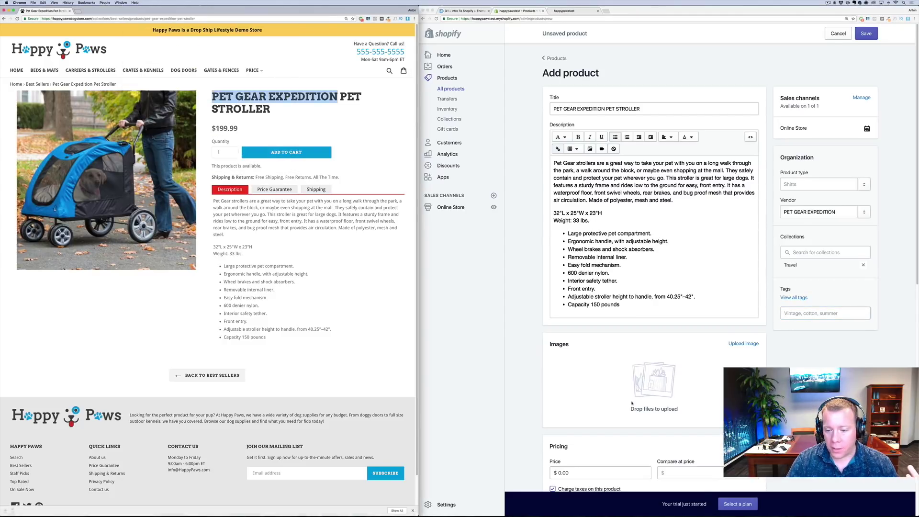
click(661, 389)
click(24, 511)
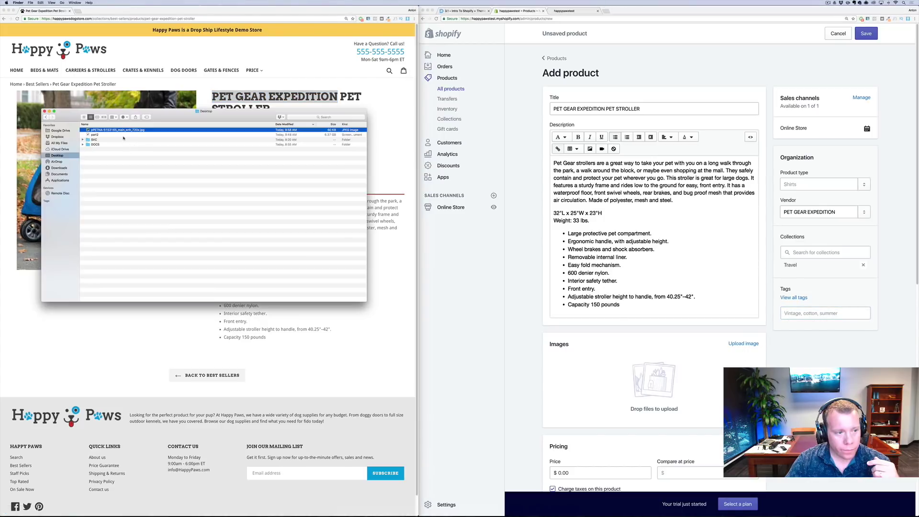
drag(125, 130, 654, 382)
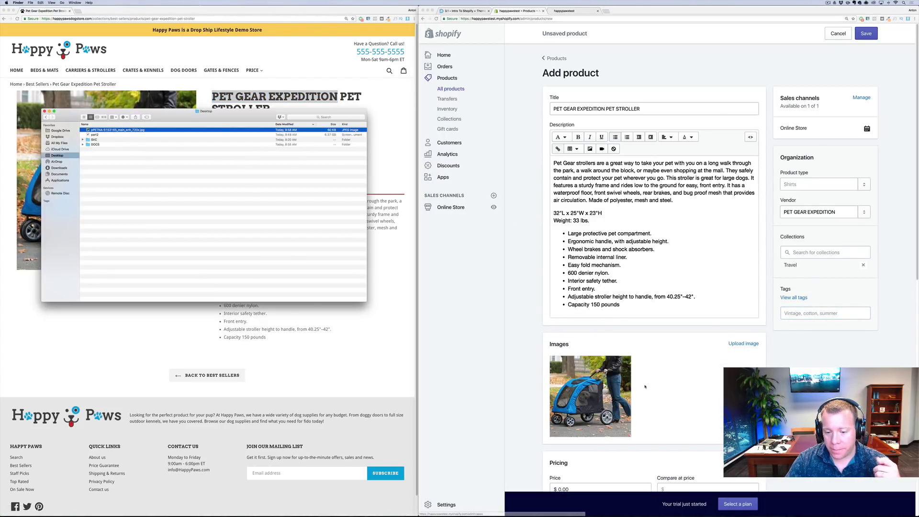
key(super+Tab)
drag(239, 129, 216, 129)
key(ctrl+c)
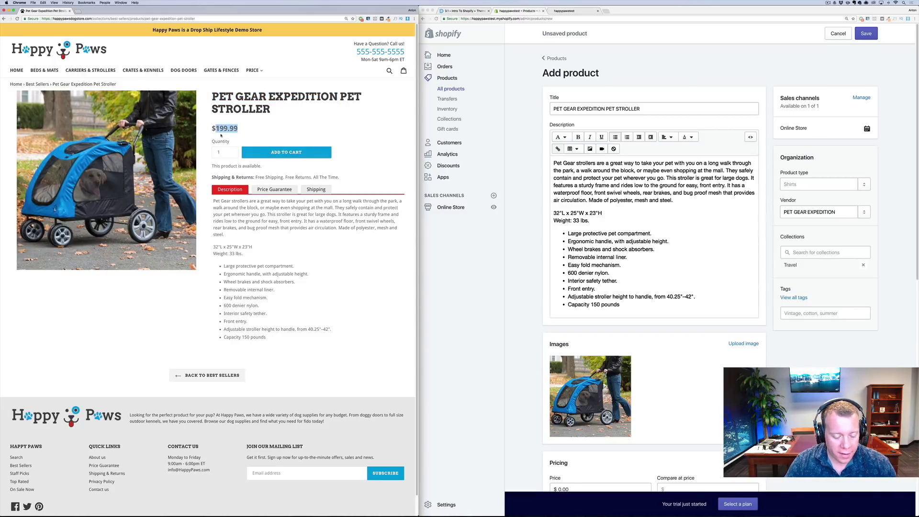
scroll(598, 378, down, 1)
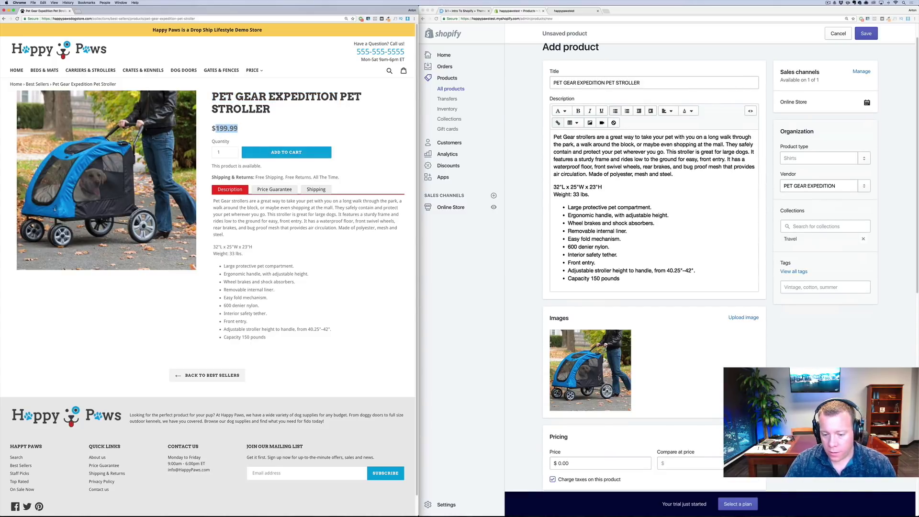
Replace the zero price with 199.99 and save the stroller product
click(575, 463)
click(569, 463)
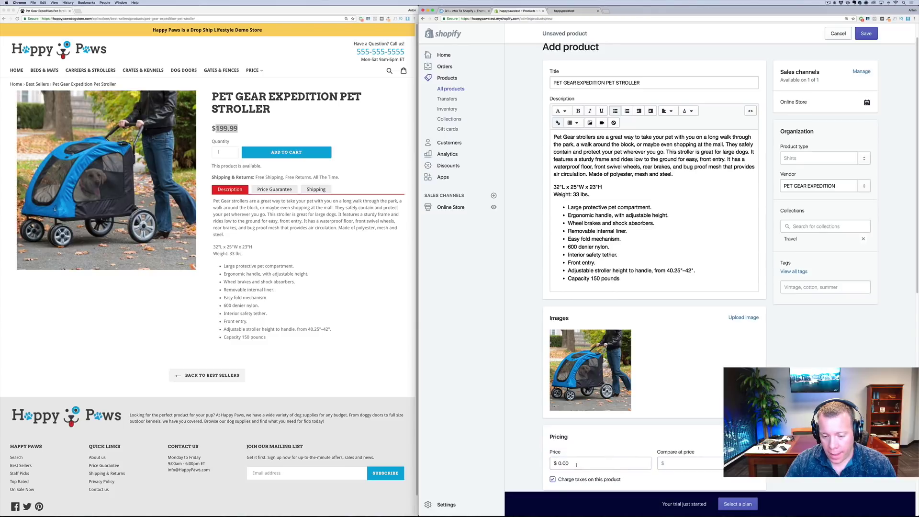
key(BackSpace)
key(BackSpace)
key(BackSpace)
key(ctrl+v)
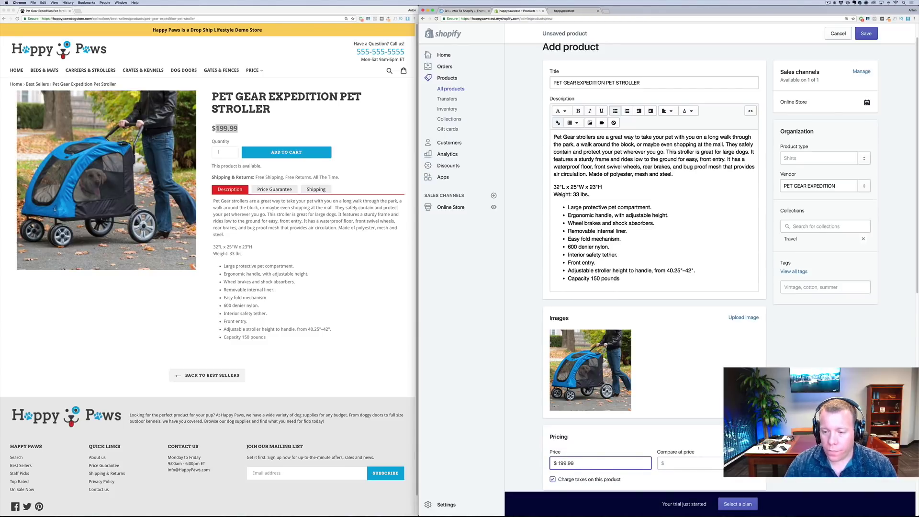
scroll(724, 329, down, 6)
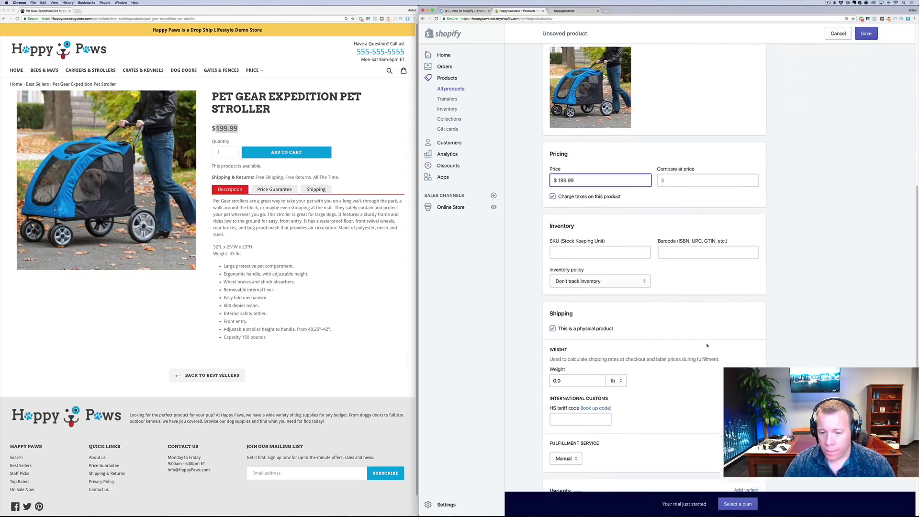
scroll(595, 338, down, 3)
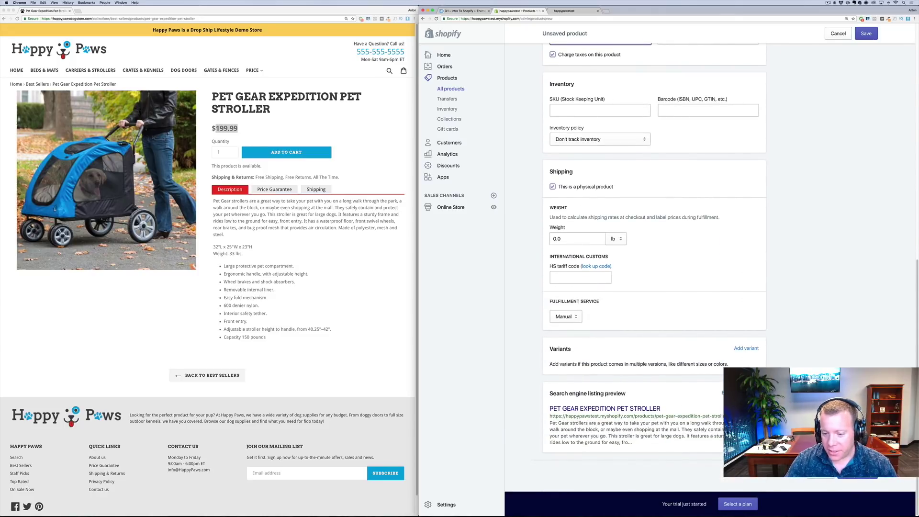
key(super+s)
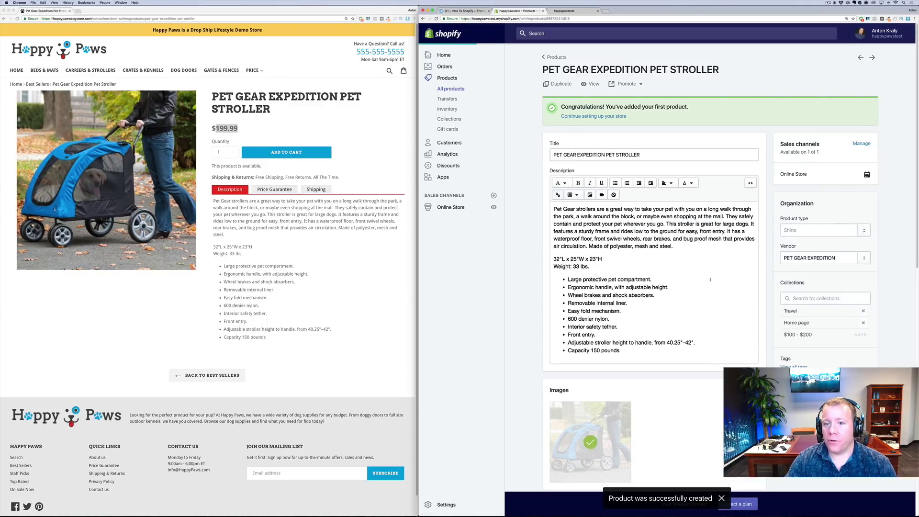
Open the saved stroller product on the storefront
click(592, 85)
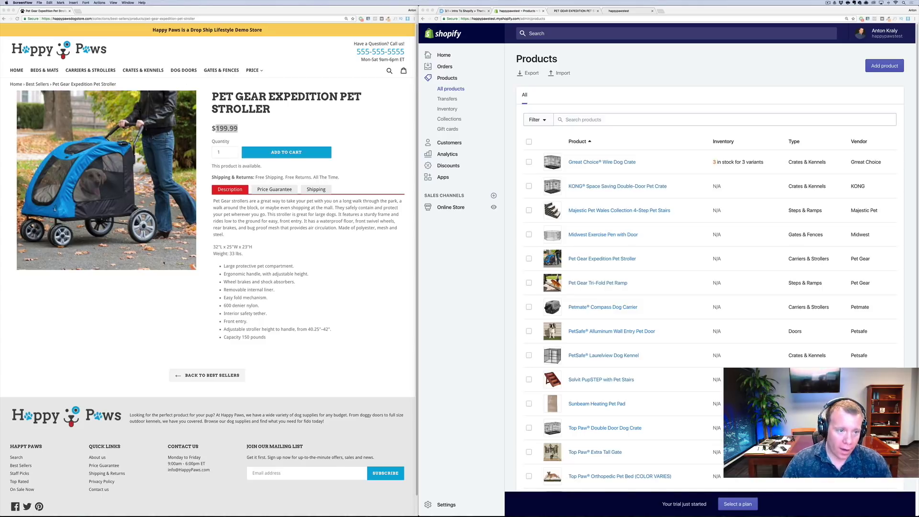
Scroll the Happy Paws homepage to its blog posts and footer, then return to Shopify's Online Store
scroll(214, 226, down, 1)
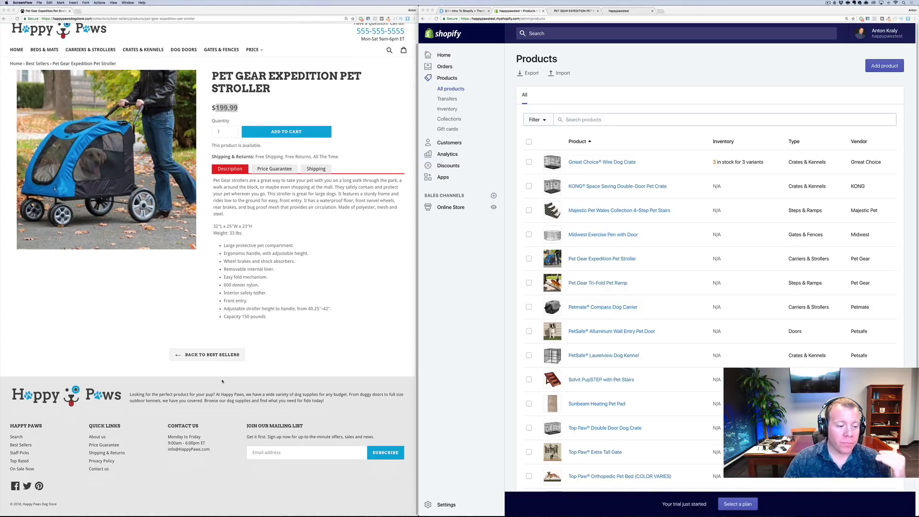
click(139, 382)
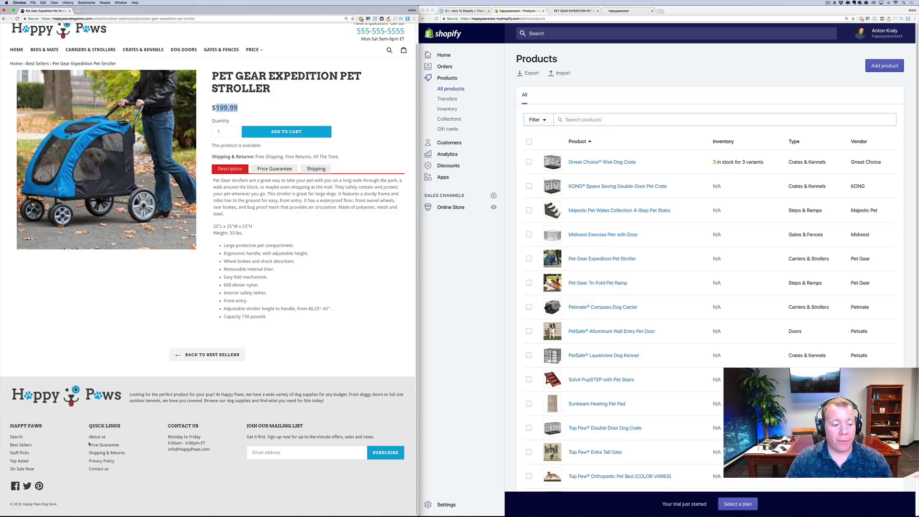
click(72, 34)
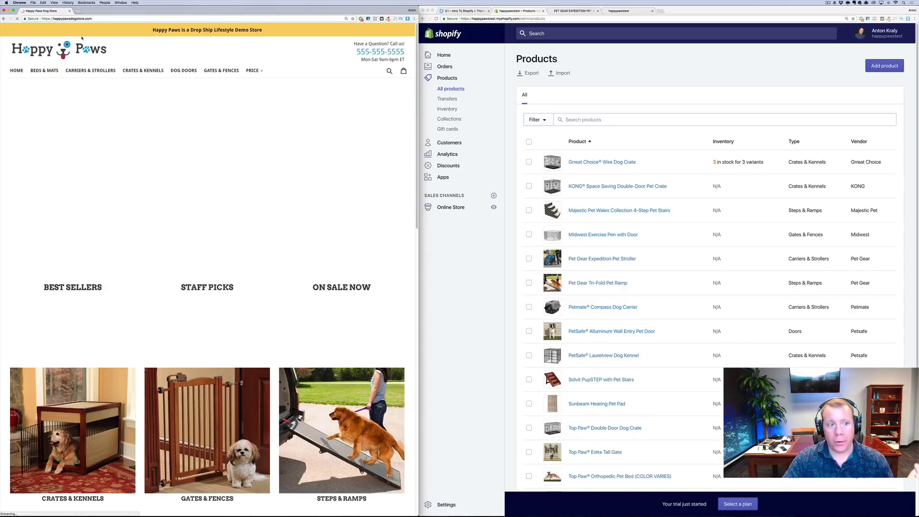
scroll(212, 186, down, 3)
scroll(211, 186, down, 10)
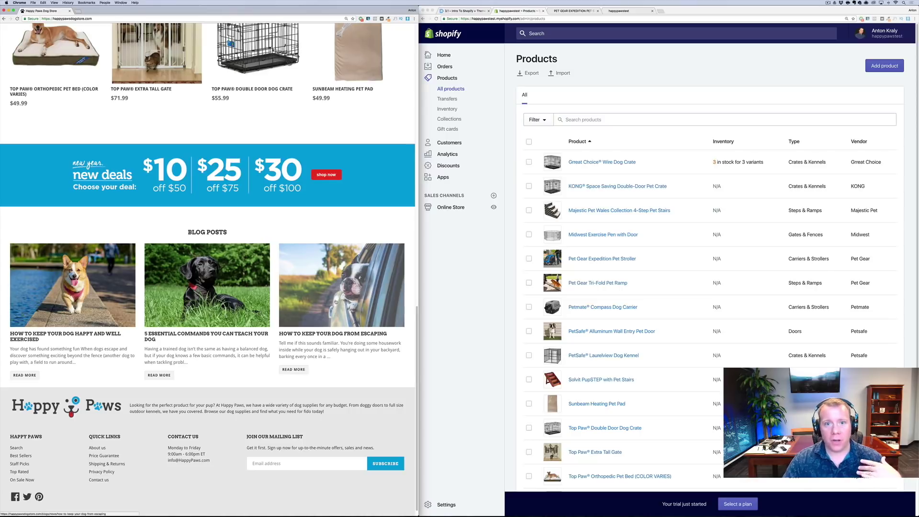
click(454, 271)
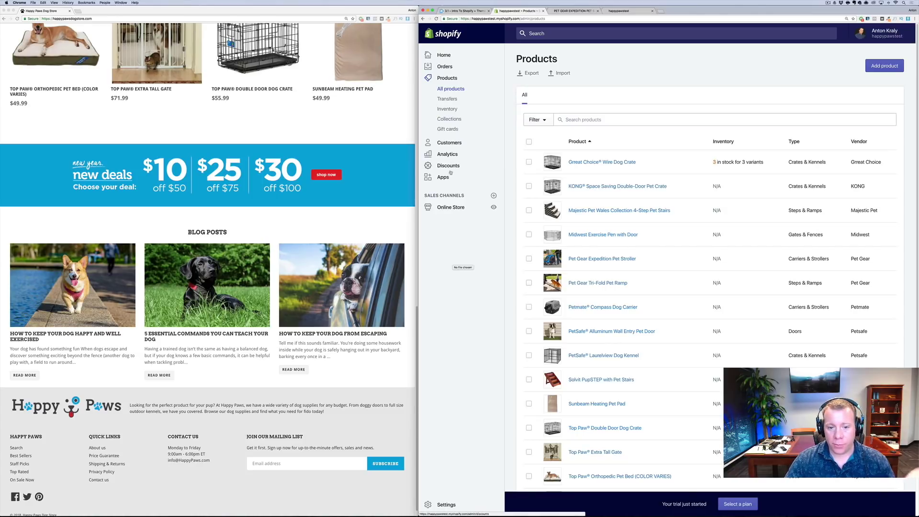
click(455, 208)
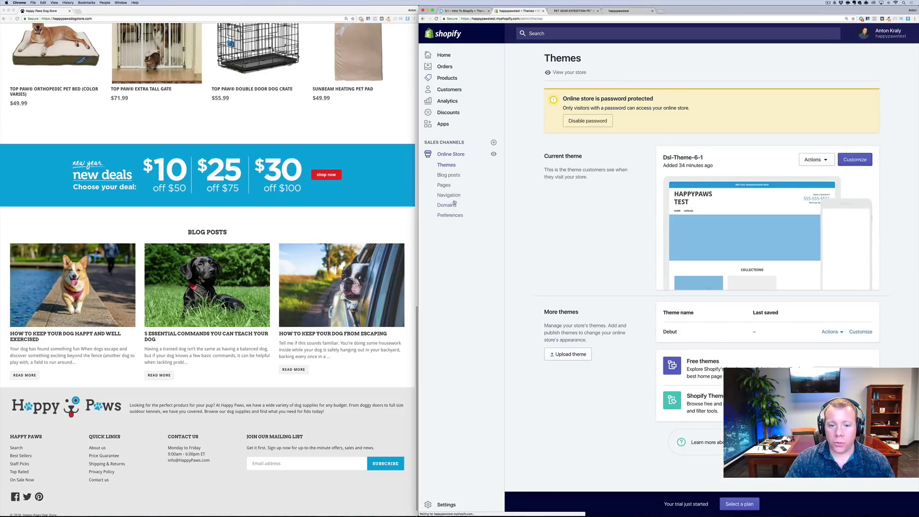
Start a new page and title it About us
click(444, 186)
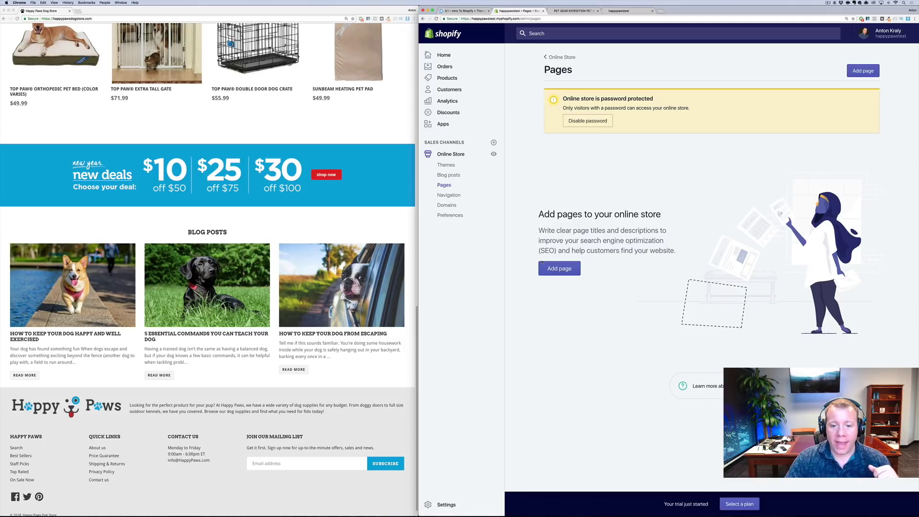
click(546, 266)
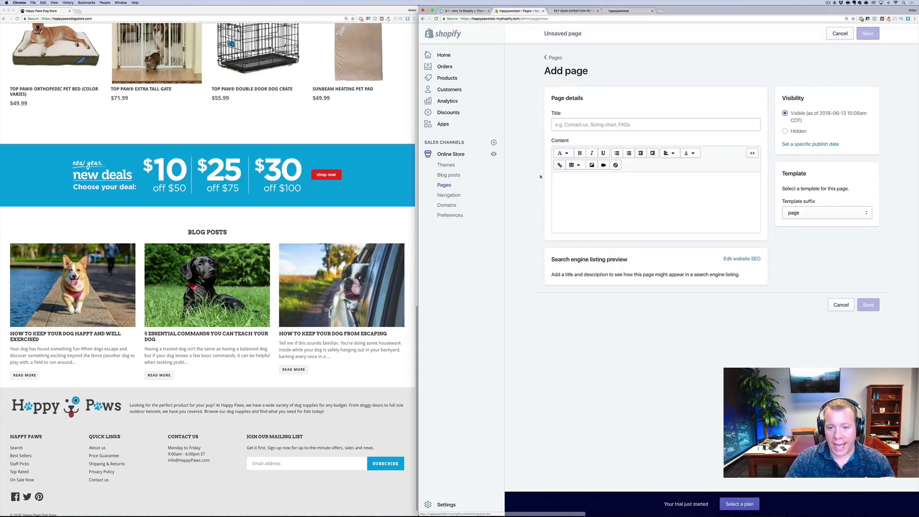
click(575, 123)
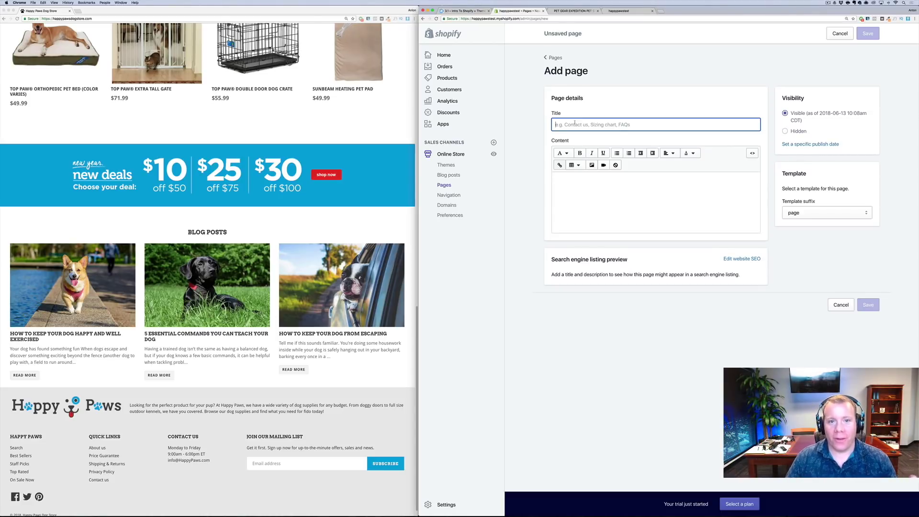
text(About us)
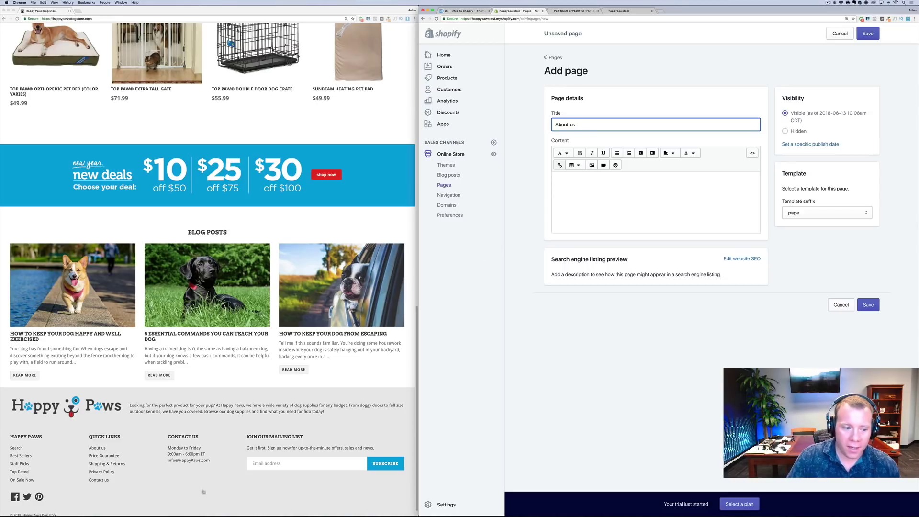
Copy the four Happy Paws About Us paragraphs into the page content and save it
right_click(102, 450)
click(108, 437)
click(98, 447)
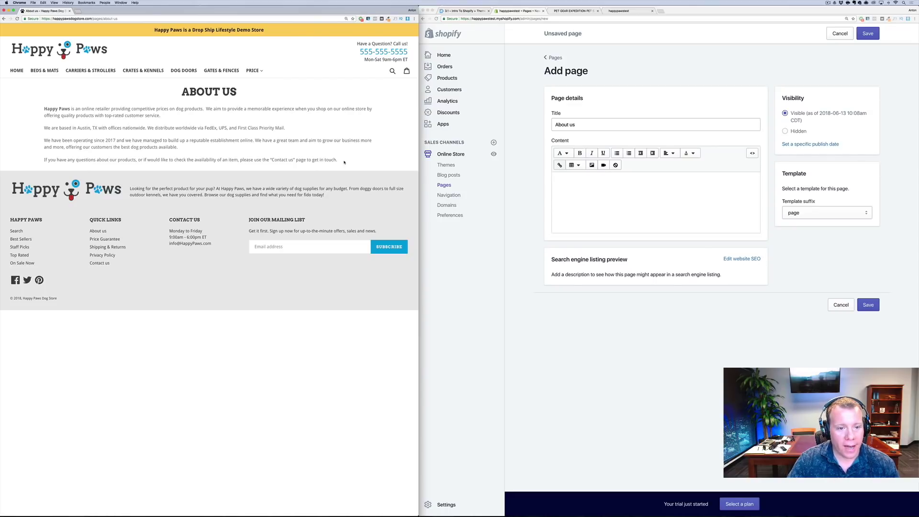
drag(344, 163, 42, 111)
key(super+c)
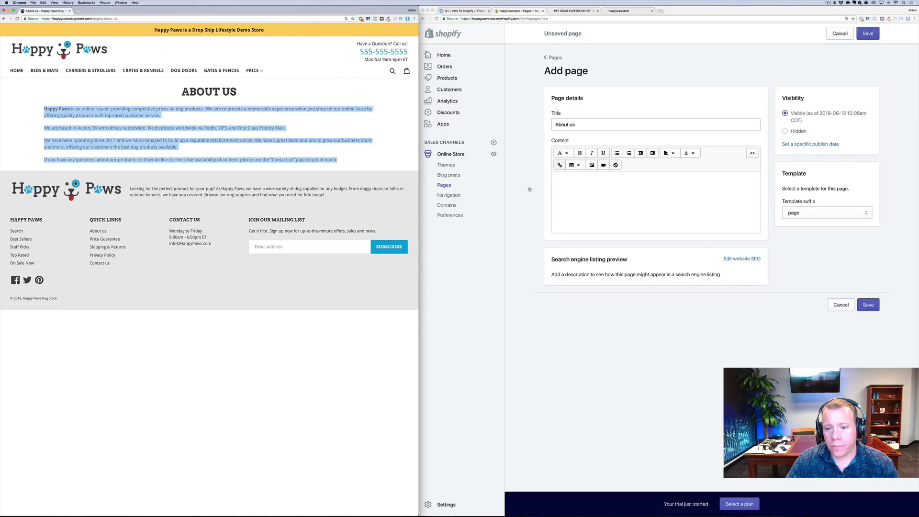
click(529, 190)
click(619, 199)
key(super+v)
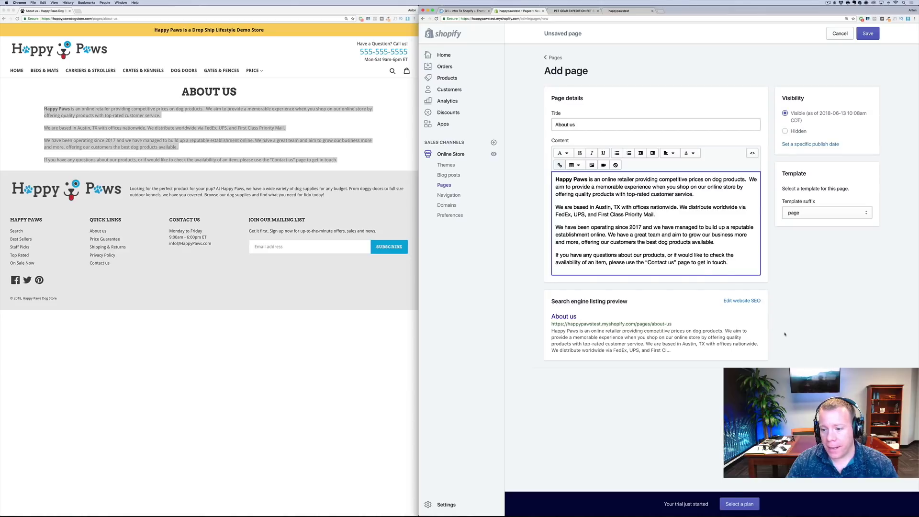
key(super+s)
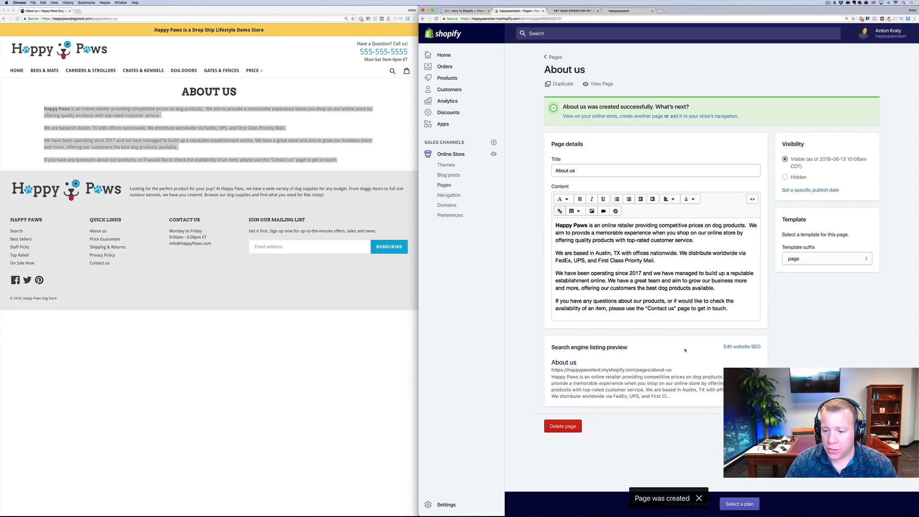
Preview the live About us page in a new tab, close the storefront tabs, and return to Pages
right_click(594, 84)
click(610, 88)
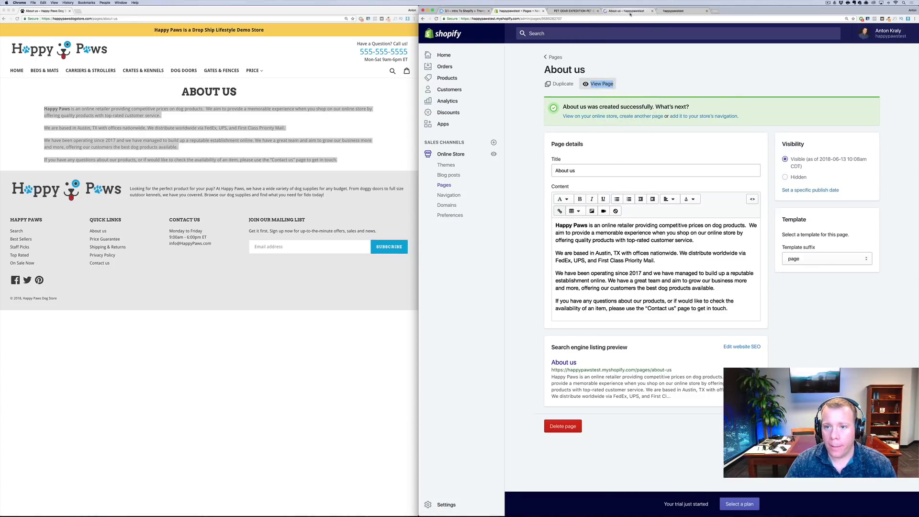
click(629, 13)
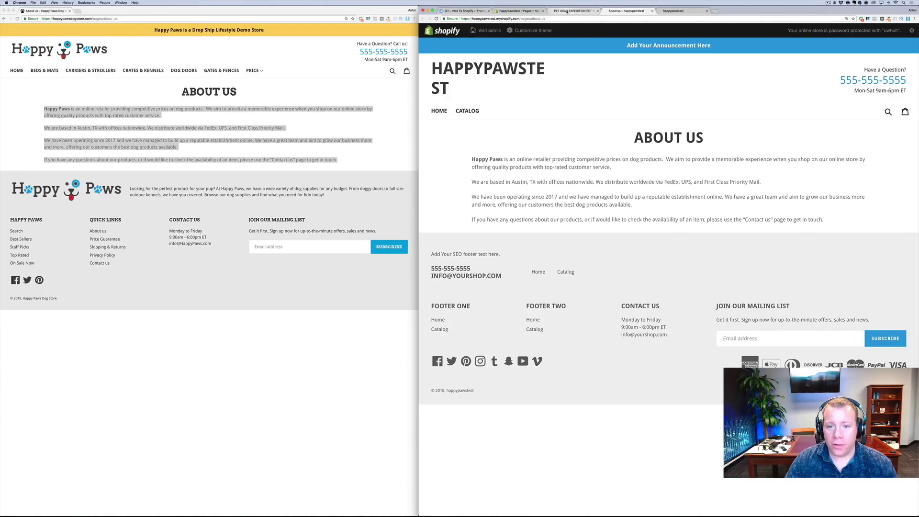
click(588, 11)
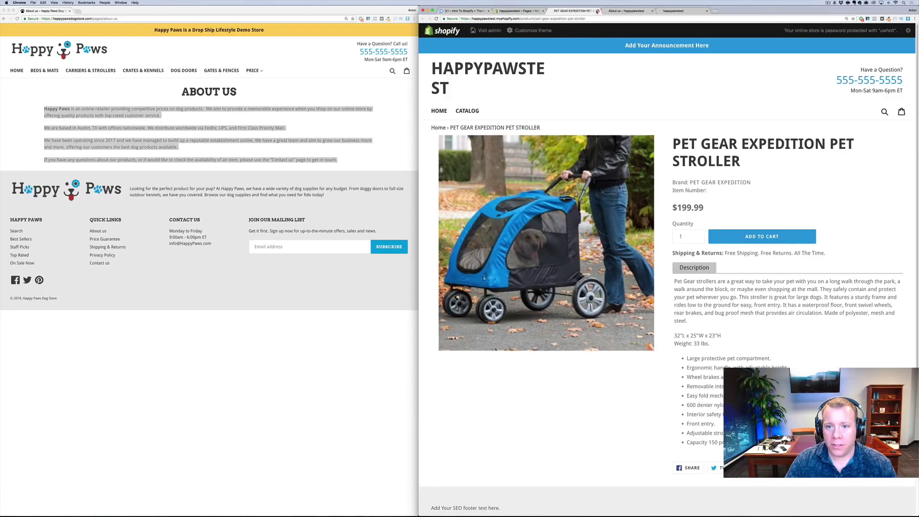
click(597, 10)
click(598, 11)
click(597, 10)
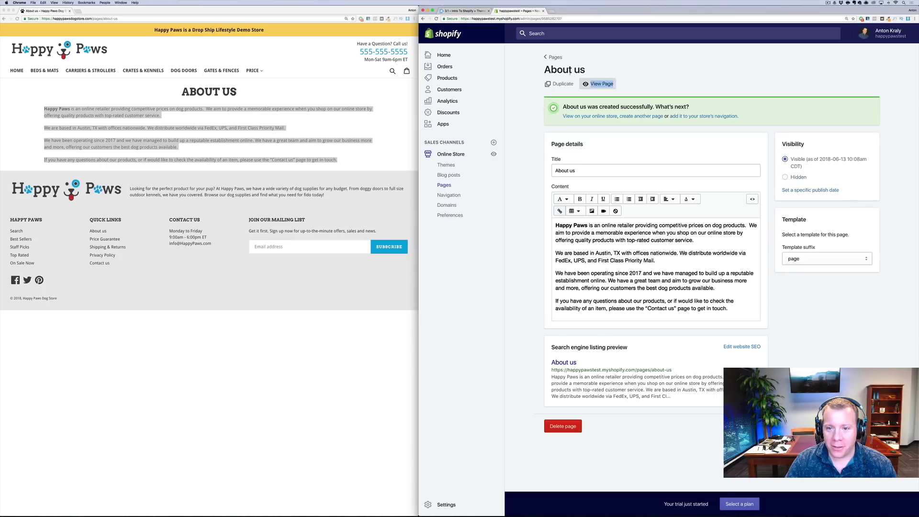
click(554, 57)
click(106, 239)
Start a new page titled PRICE GUARANTEE, copied from the Happy Paws Price Guarantee page
click(106, 239)
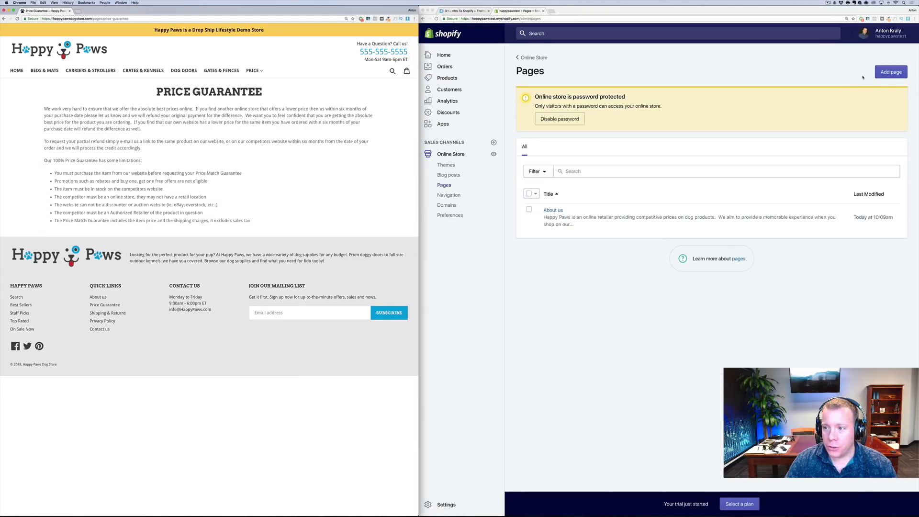
click(864, 78)
click(891, 72)
click(265, 89)
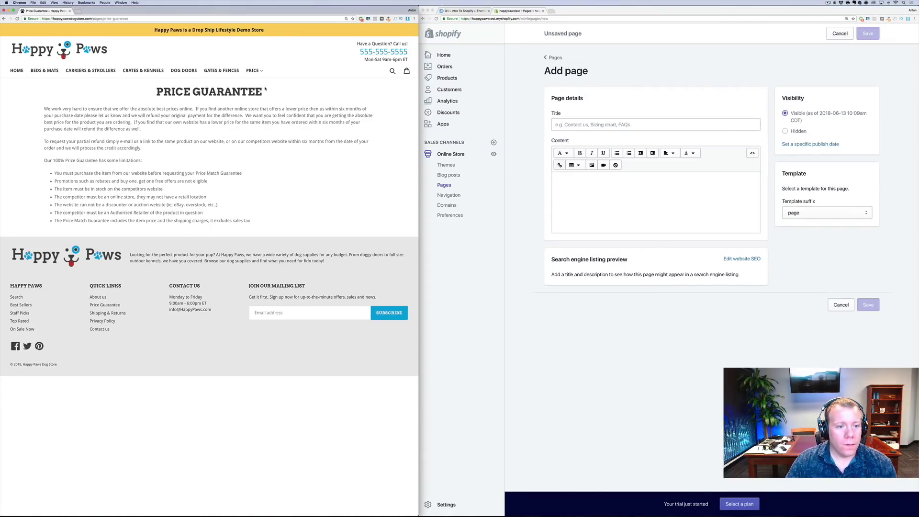
drag(264, 90, 124, 79)
click(540, 142)
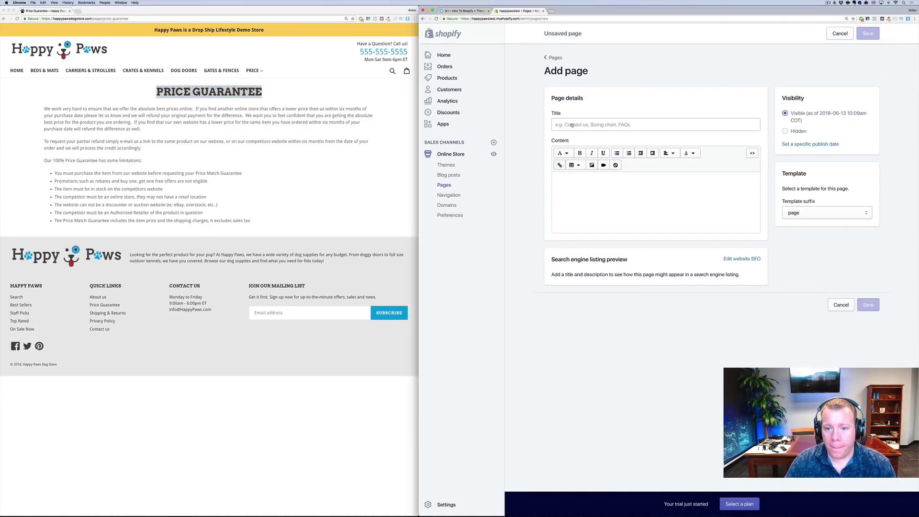
text(Submit CartCart PRICE GUARANTEE)
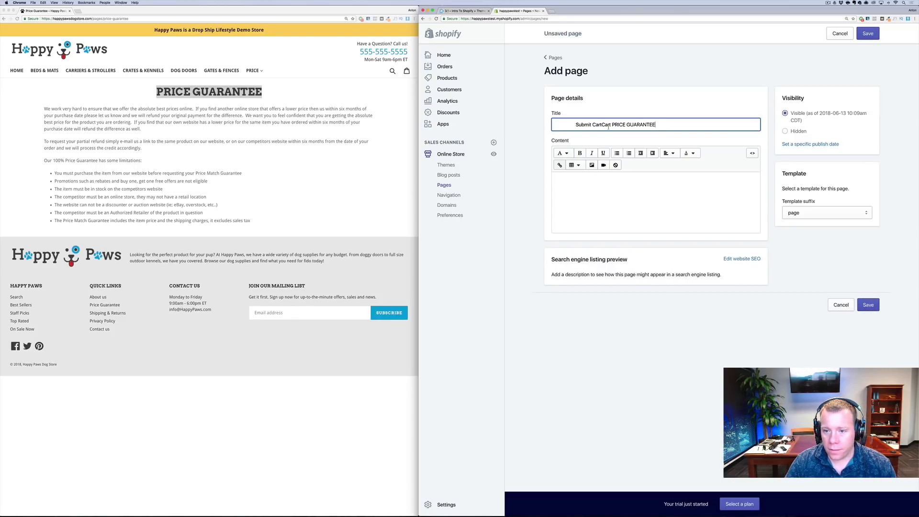
drag(612, 125, 552, 125)
key(BackSpace)
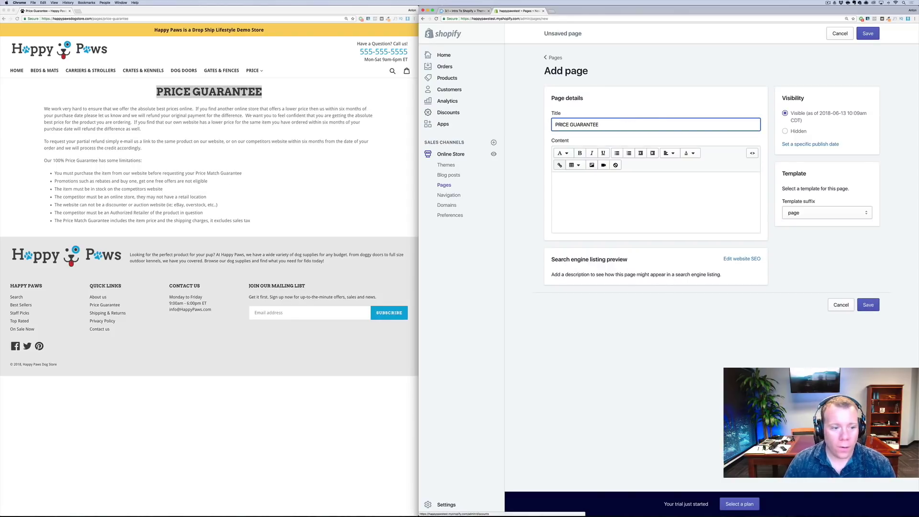
Paste the Happy Paws price guarantee text into the content and save the page
drag(54, 220, 87, 120)
drag(39, 104, 288, 226)
key(super+c)
click(663, 224)
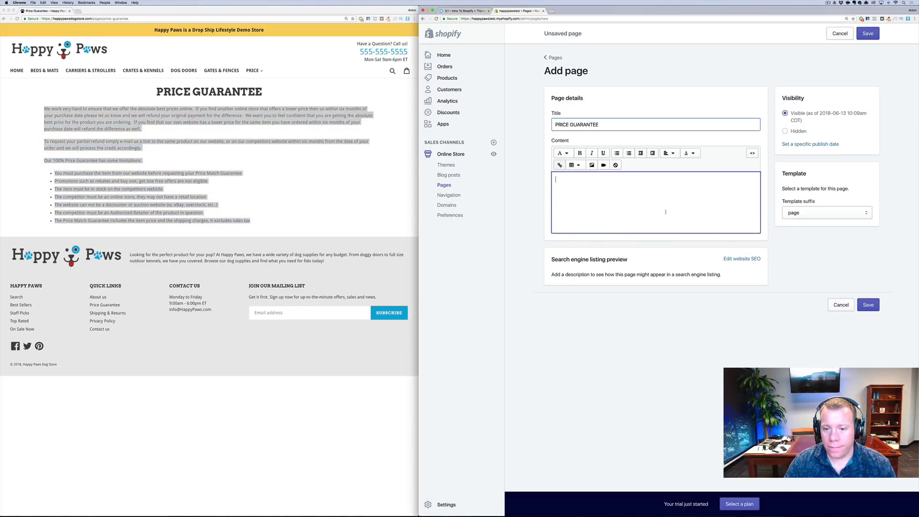
key(super+v)
key(super+s)
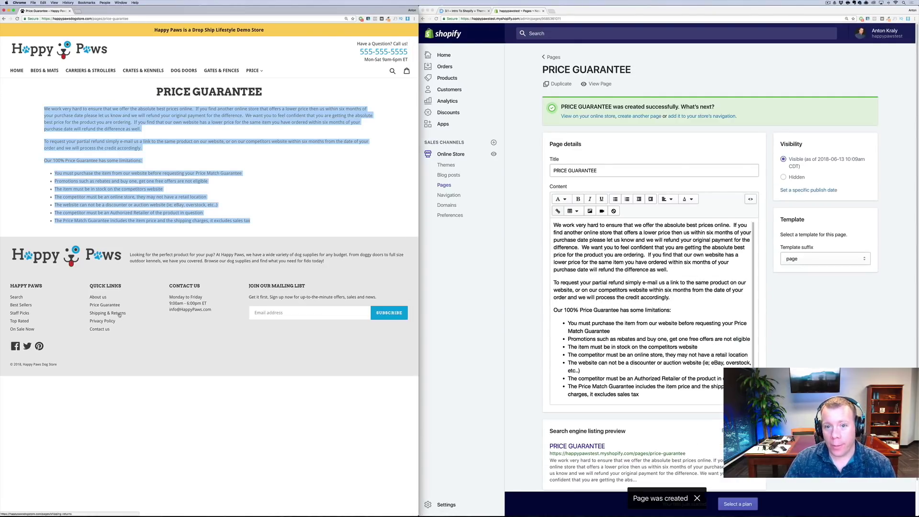
click(119, 315)
click(554, 58)
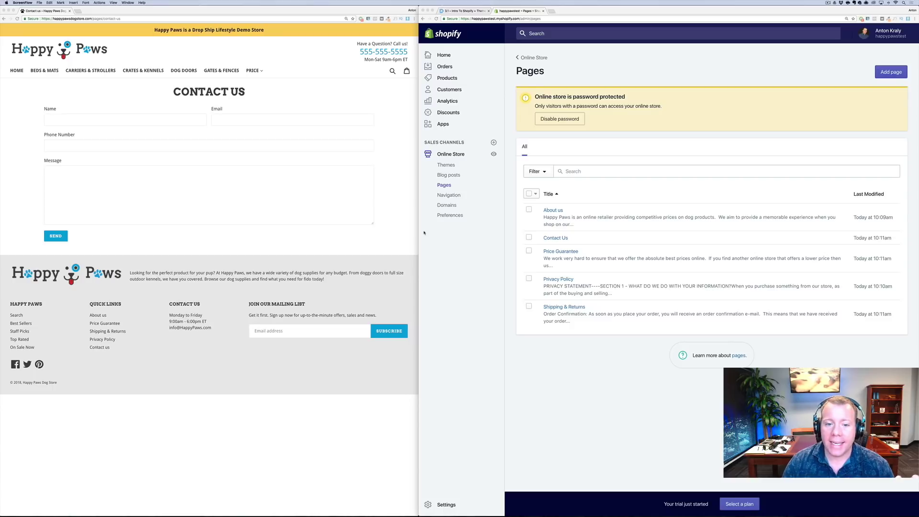
Bring the Shopify admin forward on its empty Blog posts section
click(450, 177)
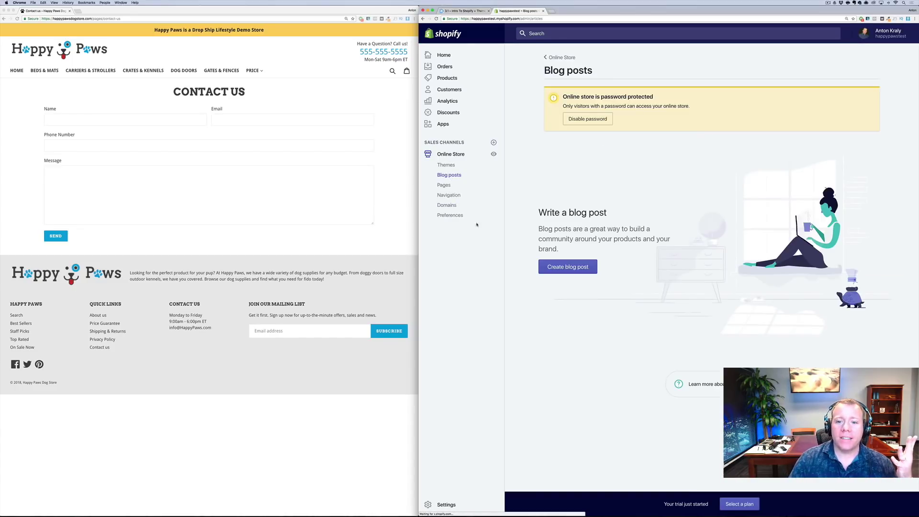
Create a new blog post and leave News selected as its blog
click(567, 269)
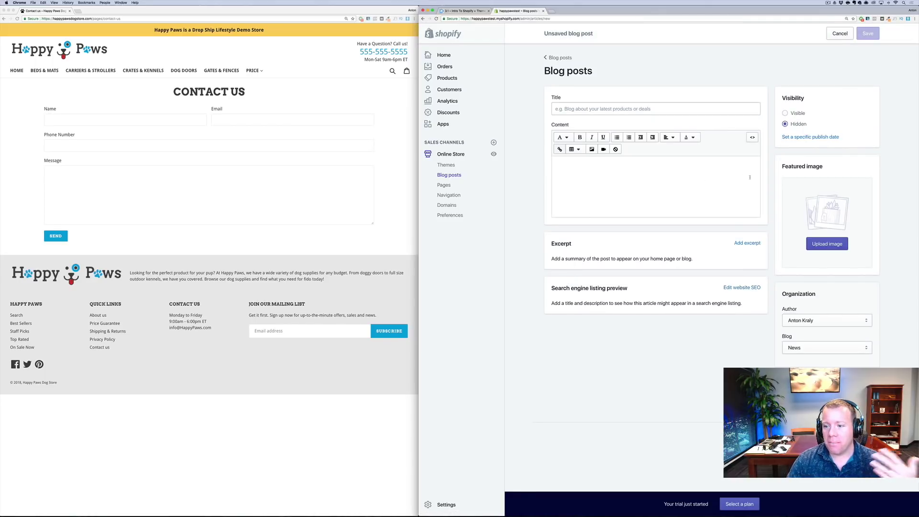
click(811, 351)
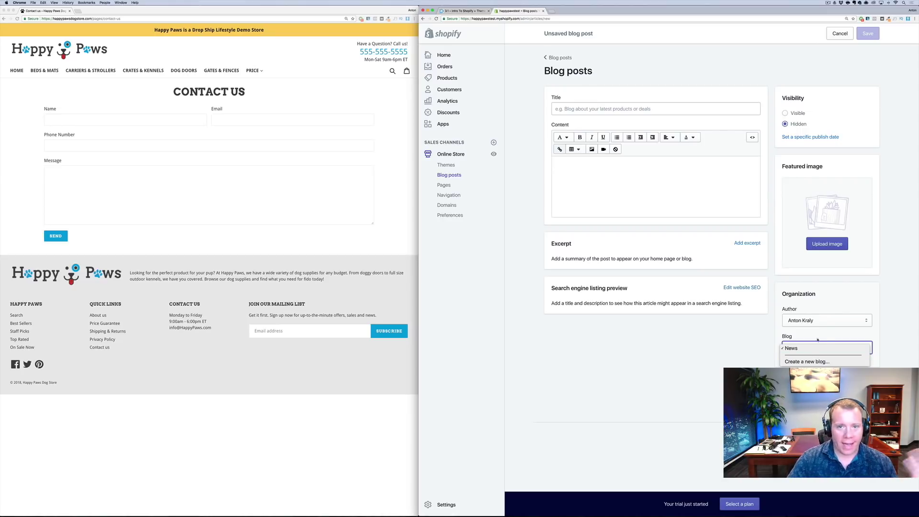
click(733, 348)
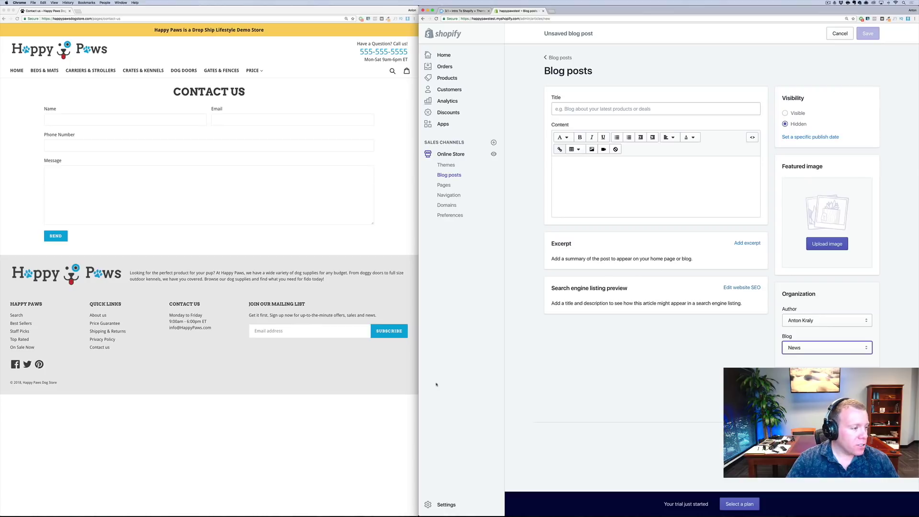
Paste the first Happy Paws article's title, HOW TO KEEP YOUR DOG HAPPY AND WELL EXERCISED, into the post
click(16, 71)
scroll(100, 271, down, 3)
scroll(100, 271, down, 10)
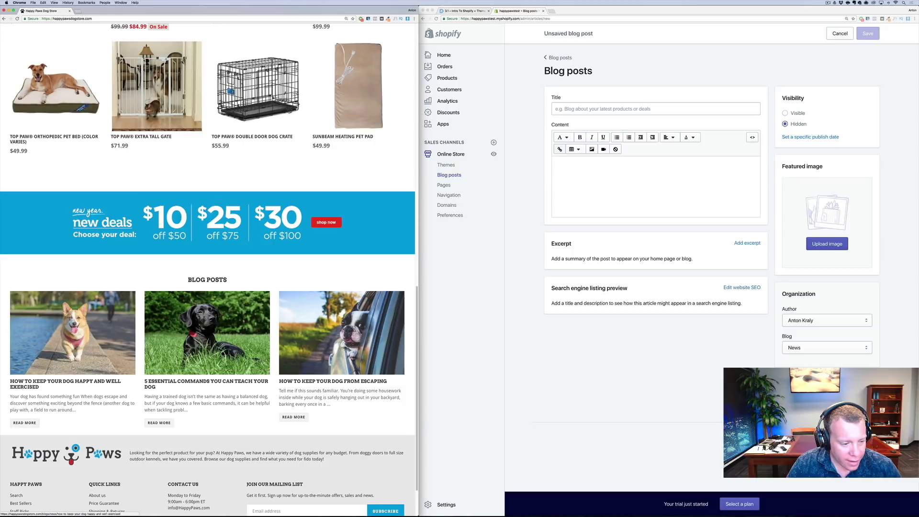
right_click(24, 422)
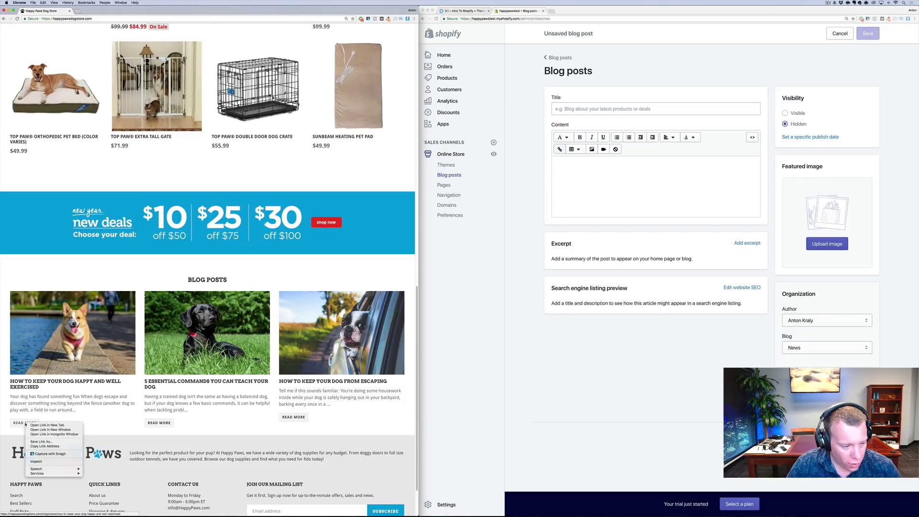
click(48, 426)
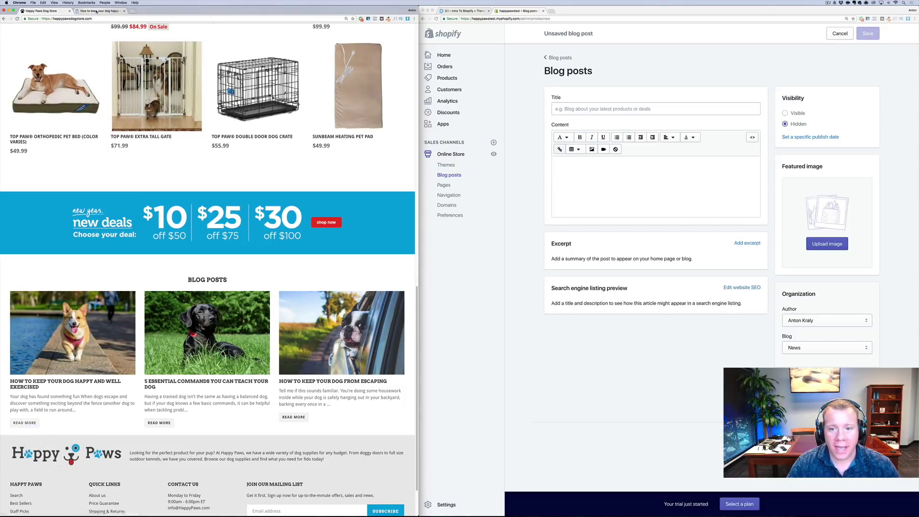
click(99, 11)
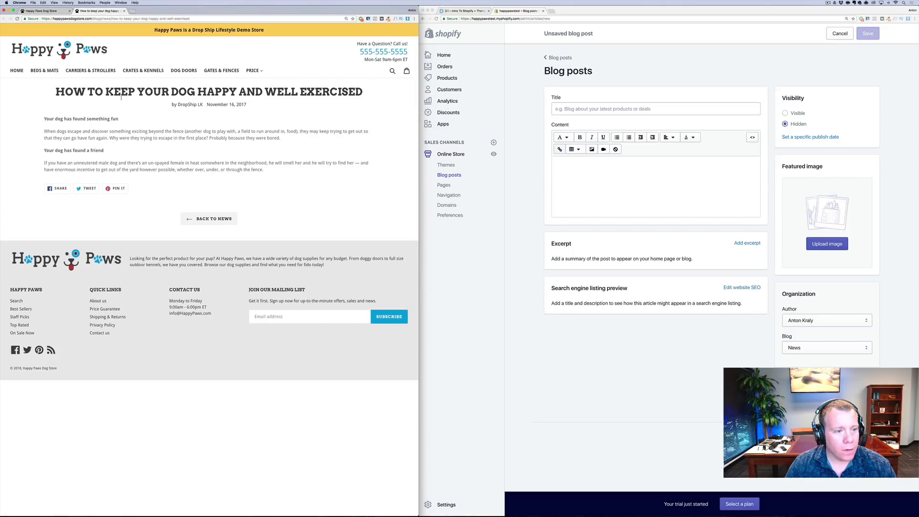
drag(365, 92, 54, 91)
key(cmd+c)
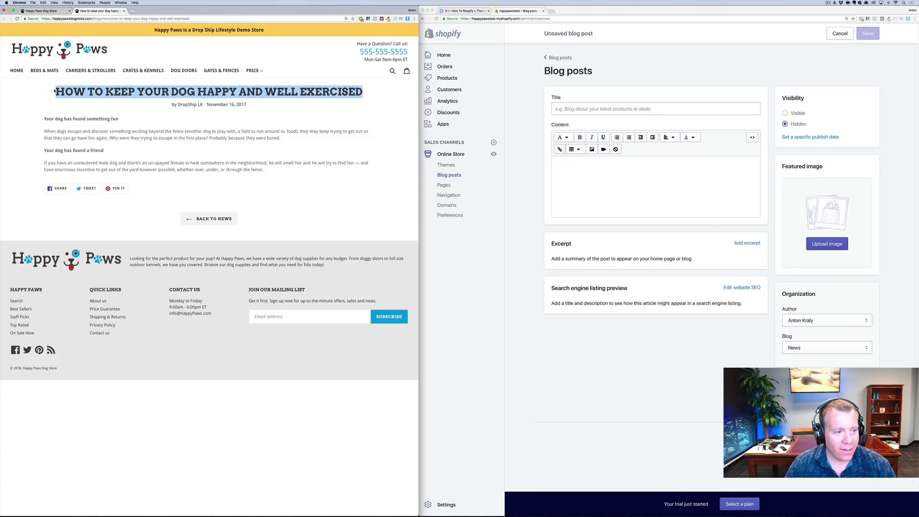
click(599, 108)
key(cmd+v)
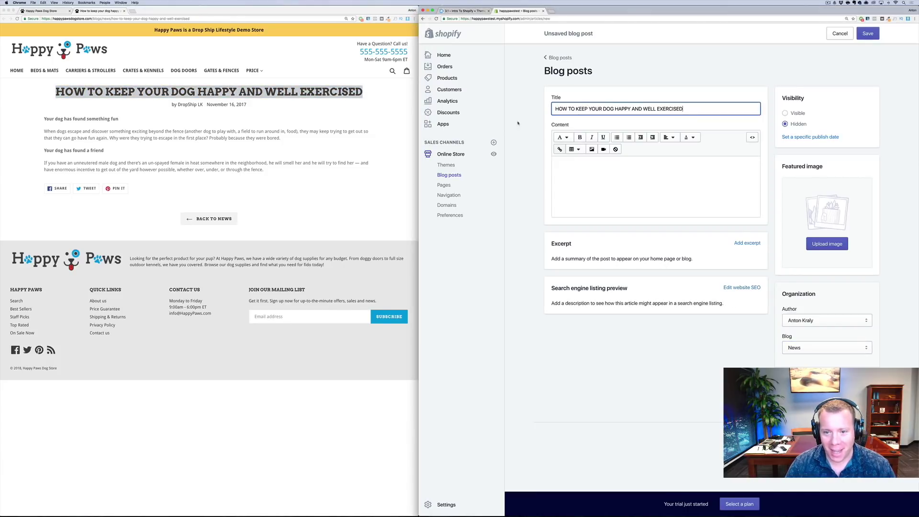
Copy the article's full body text into the post content
click(40, 10)
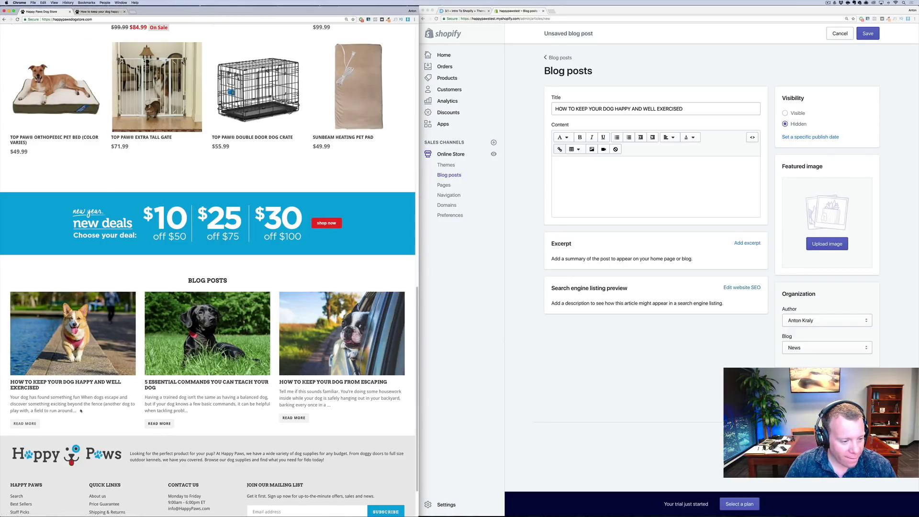
click(26, 423)
drag(276, 173, 49, 113)
key(super+c)
click(518, 194)
click(615, 182)
key(super+v)
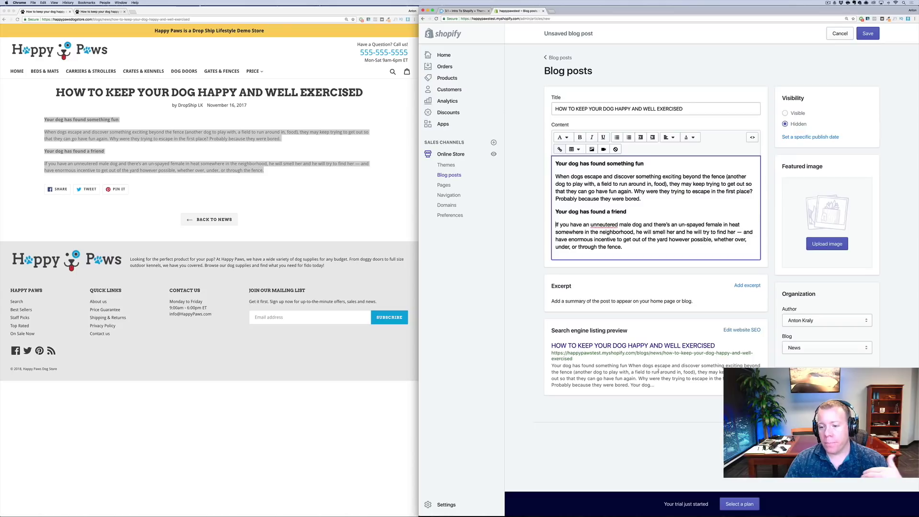
Expand the post's search engine listing to show its page title and meta description
click(732, 330)
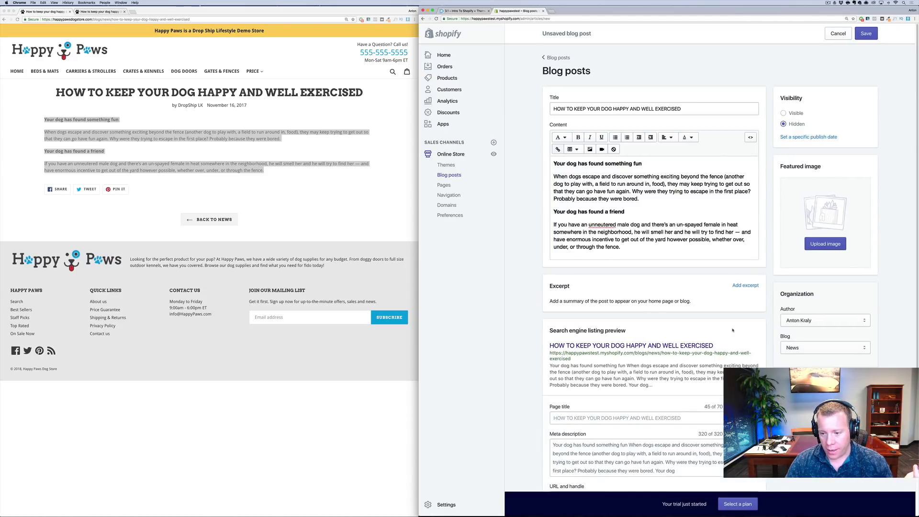
scroll(670, 383, down, 3)
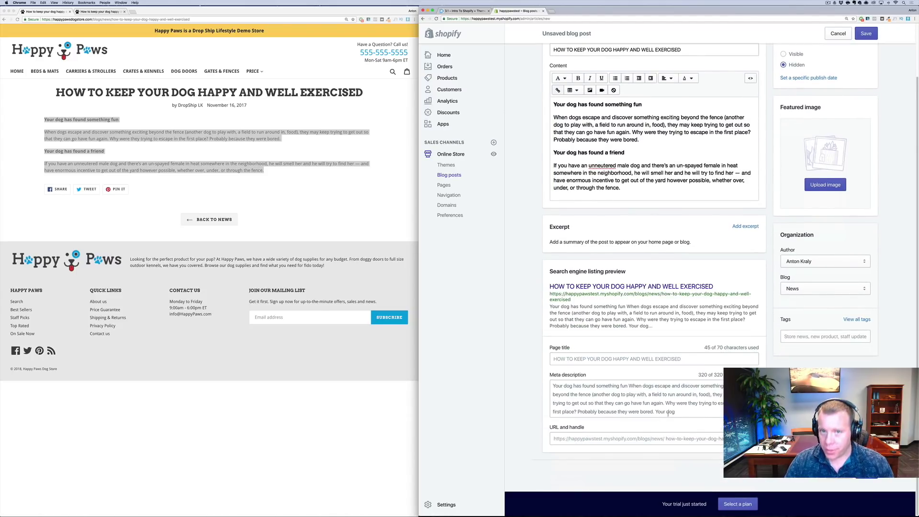
scroll(649, 403, up, 3)
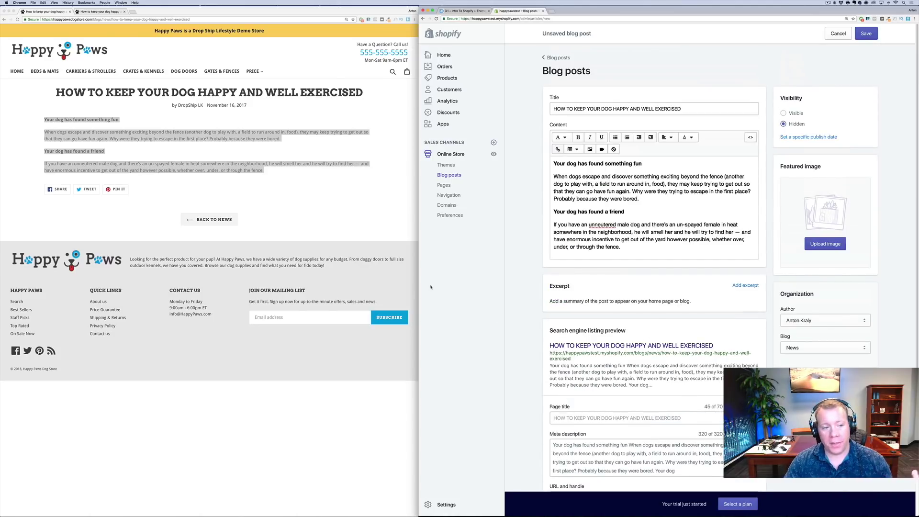
Go back to the Happy Paws home page in Chrome and scroll to the top
click(65, 21)
key(super+bracketleft)
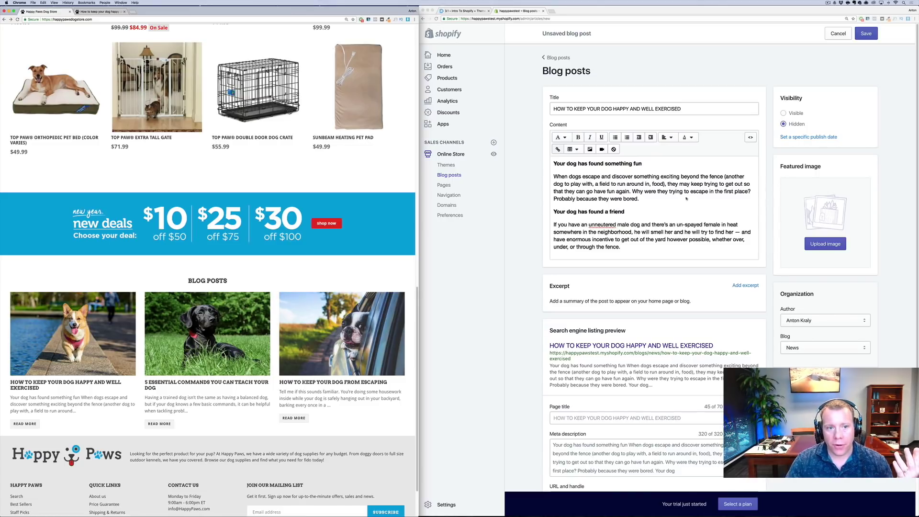
scroll(271, 239, up, 3)
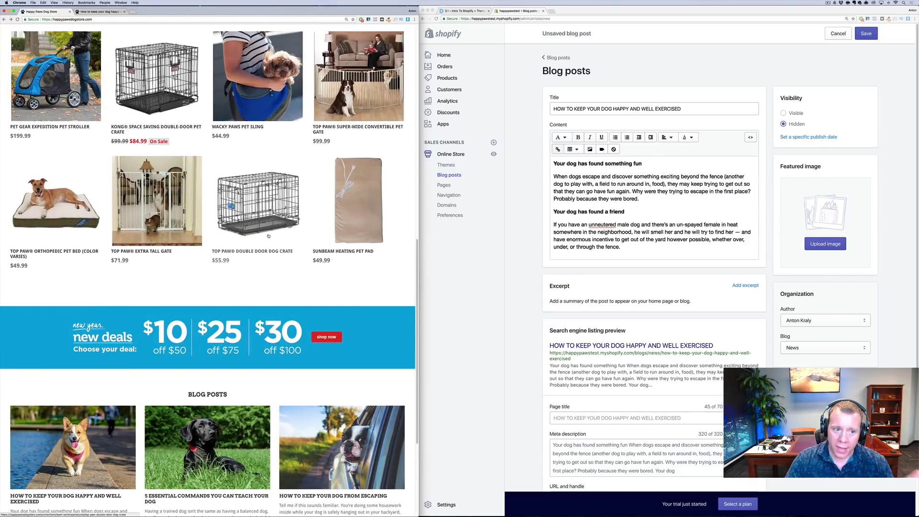
scroll(268, 236, up, 5)
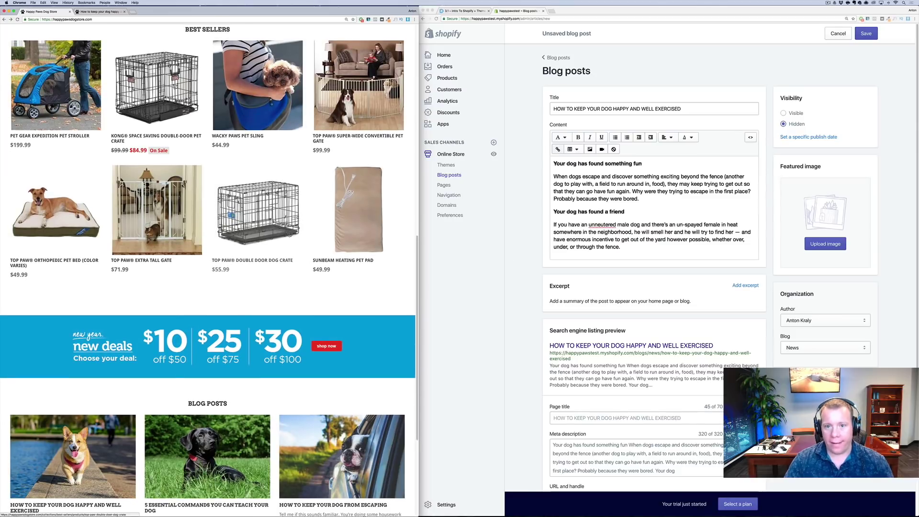
scroll(262, 200, up, 10)
scroll(262, 200, down, 1)
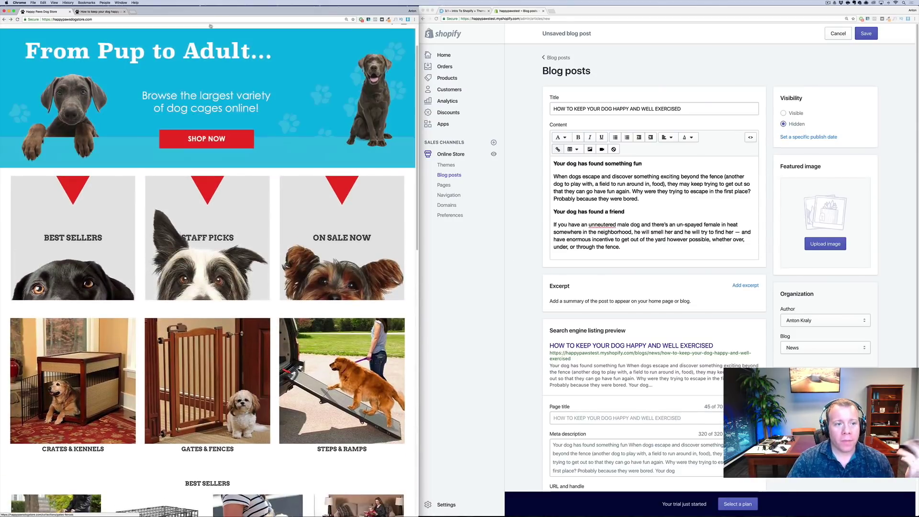
scroll(205, 75, up, 1)
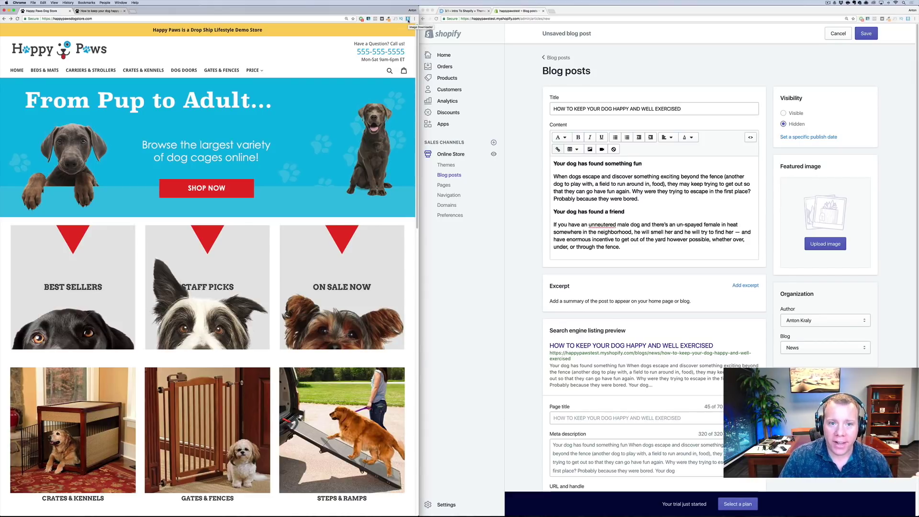
With Image Downloader, select all 21 home-page images, download them, and close the popup
click(408, 20)
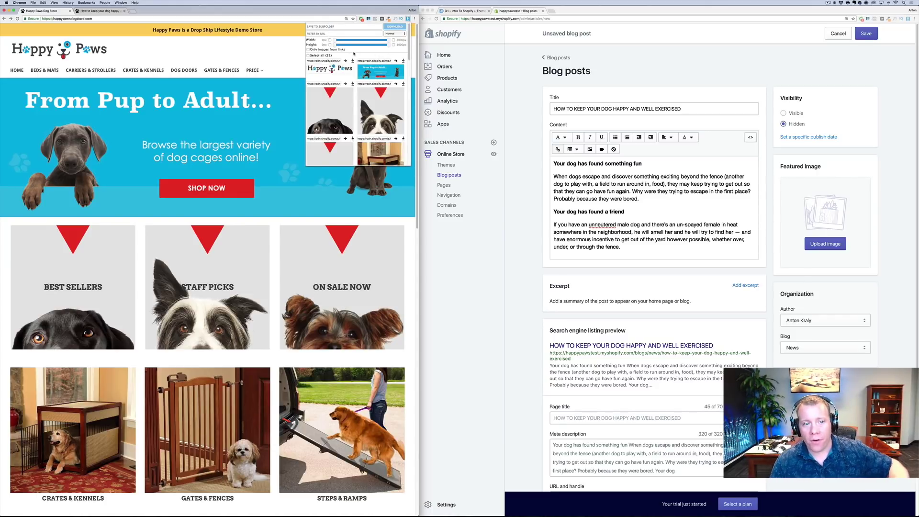
click(308, 56)
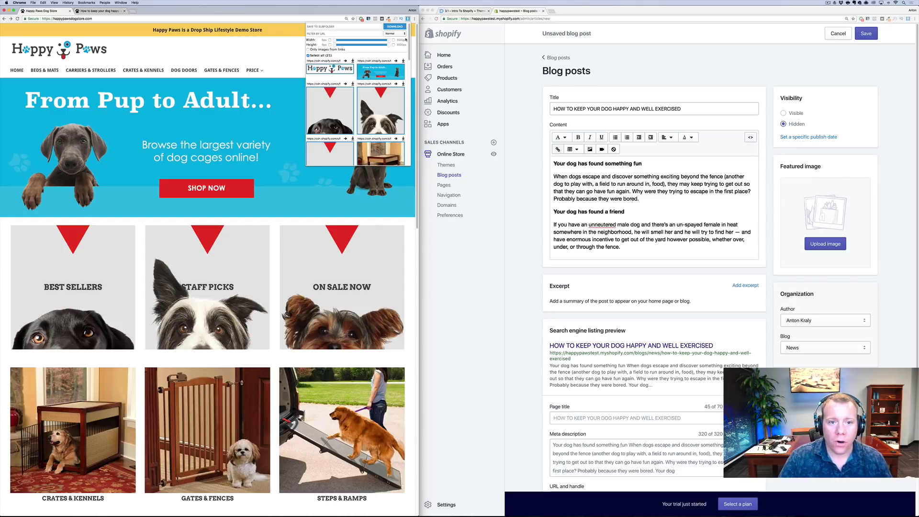
click(400, 27)
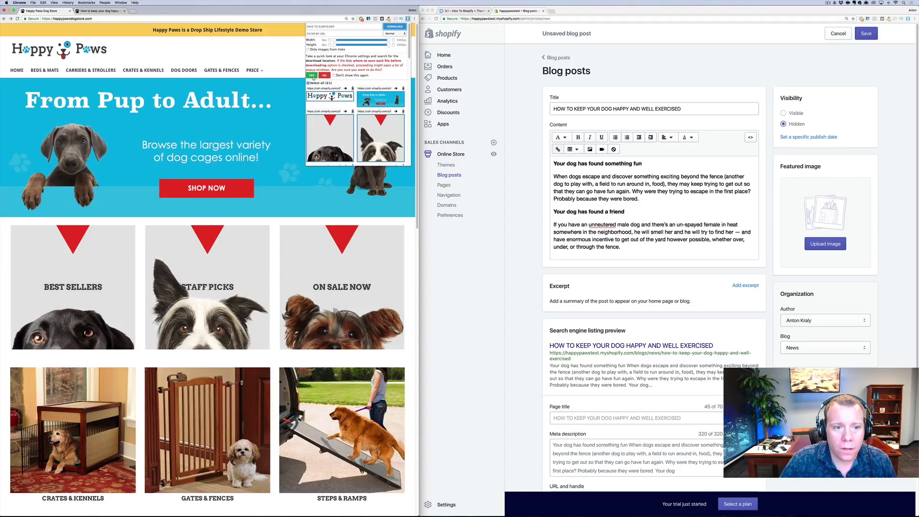
click(312, 76)
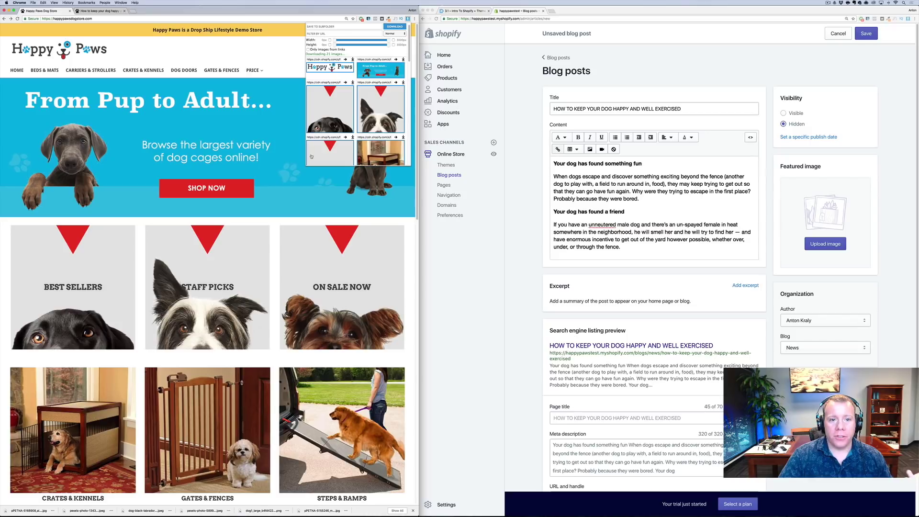
click(339, 26)
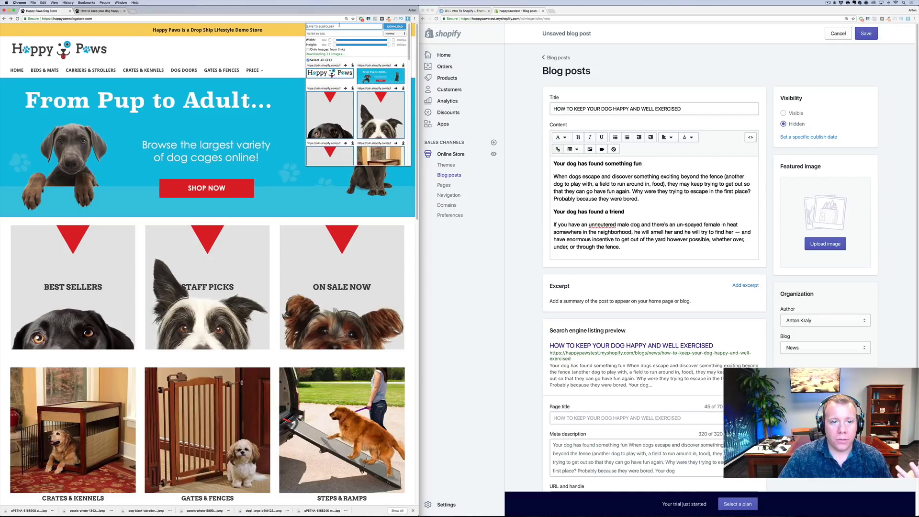
scroll(357, 106, down, 5)
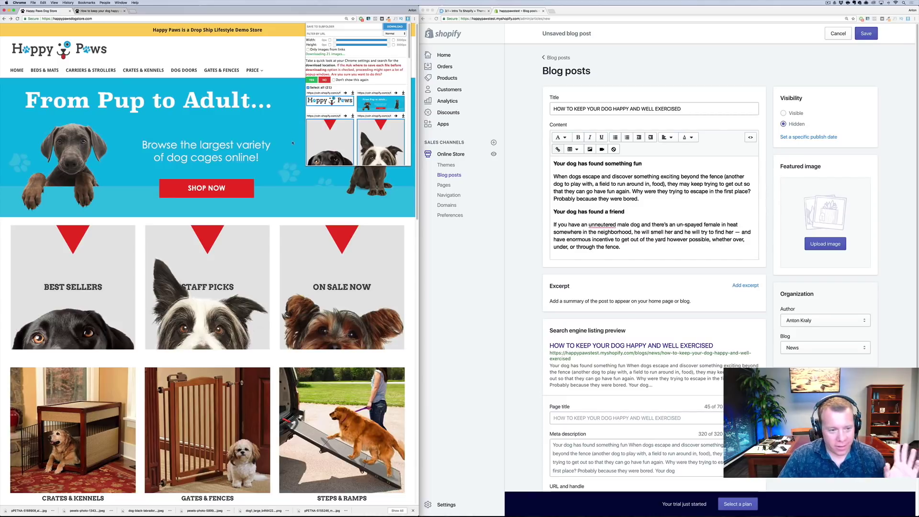
click(290, 144)
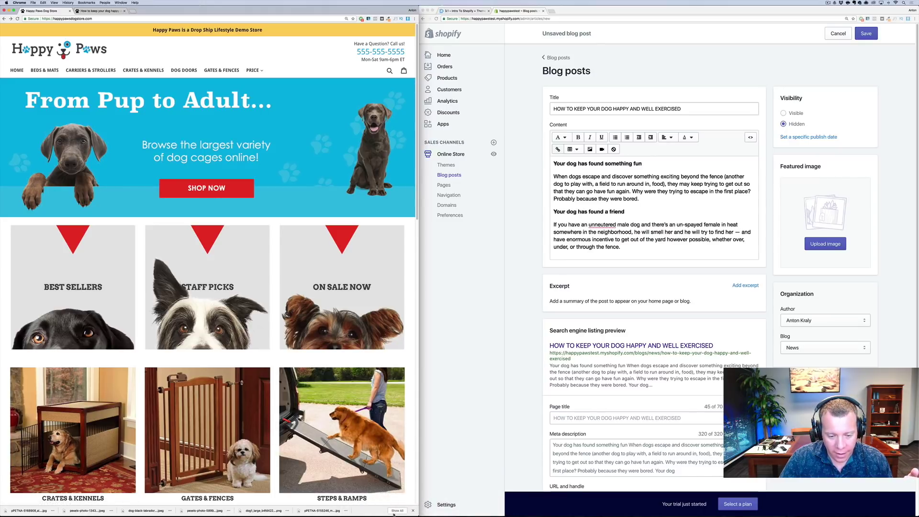
Drag the corgi pexels photo from Finder's Downloads into the post's Featured image
click(351, 509)
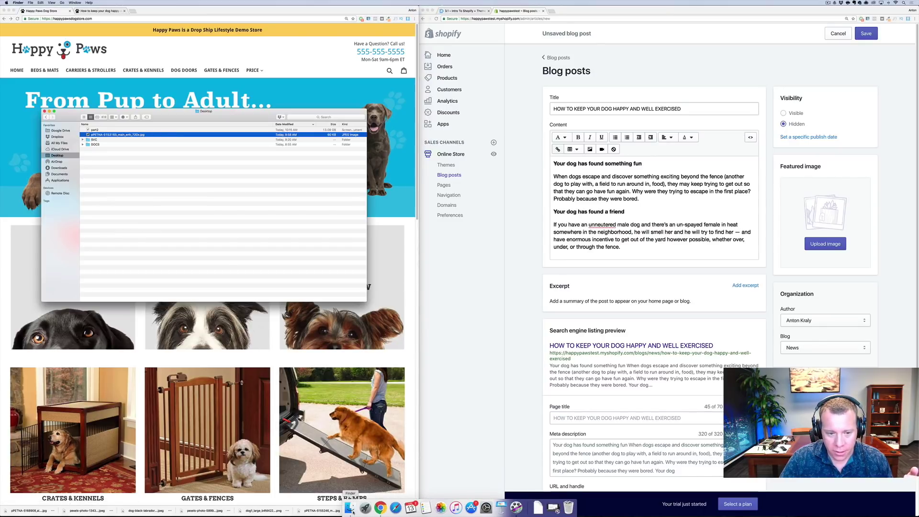
click(59, 168)
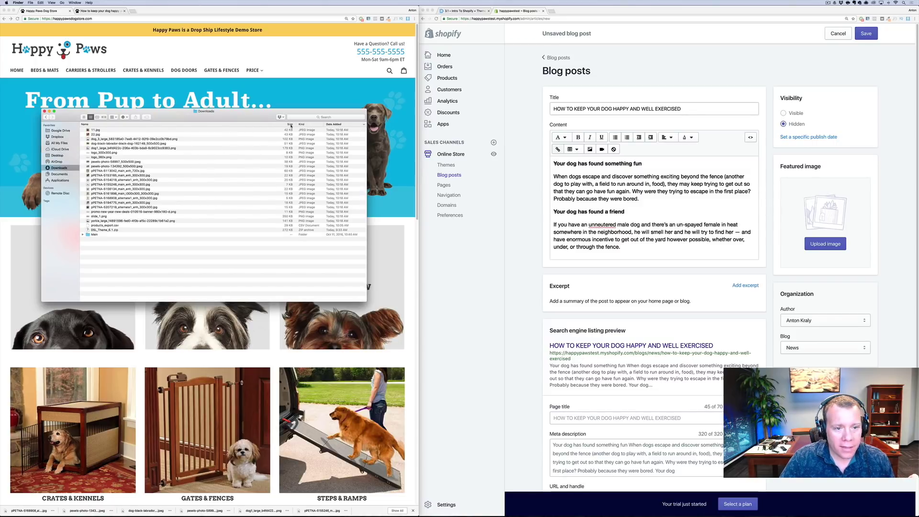
click(84, 117)
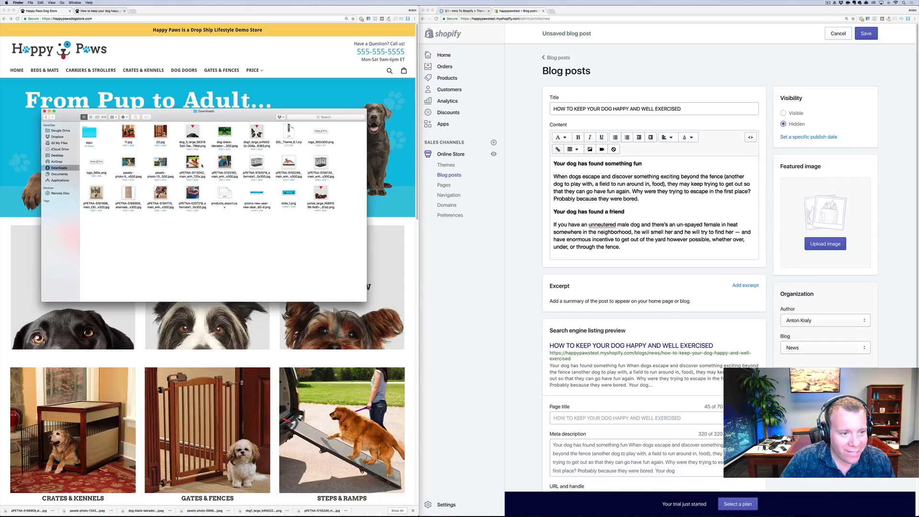
scroll(207, 345, down, 10)
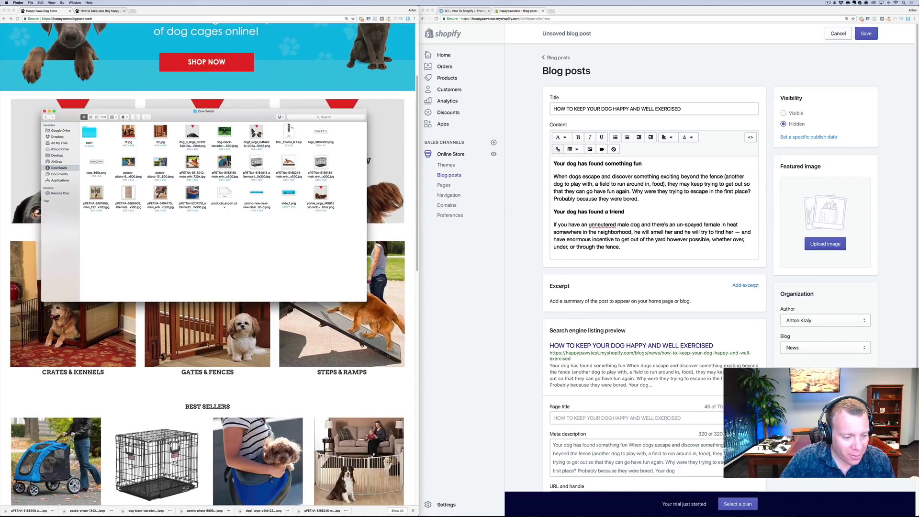
scroll(207, 345, down, 3)
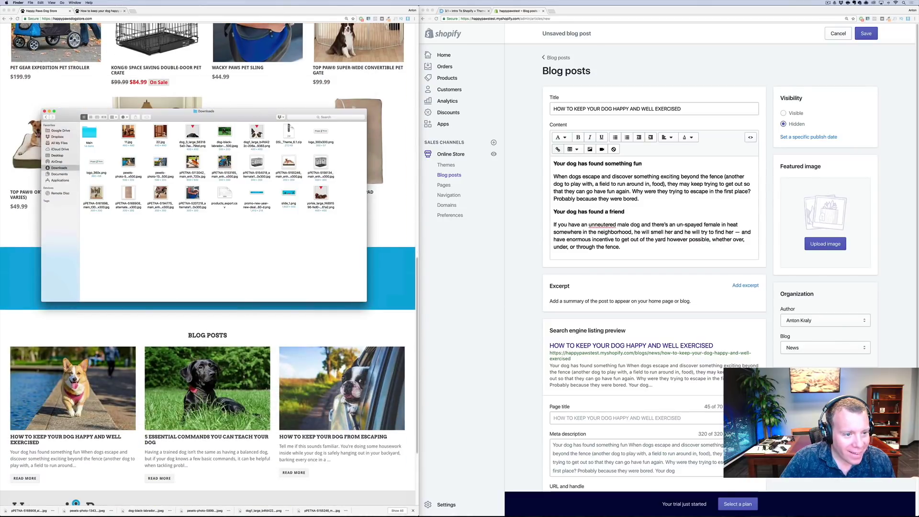
drag(128, 162, 825, 223)
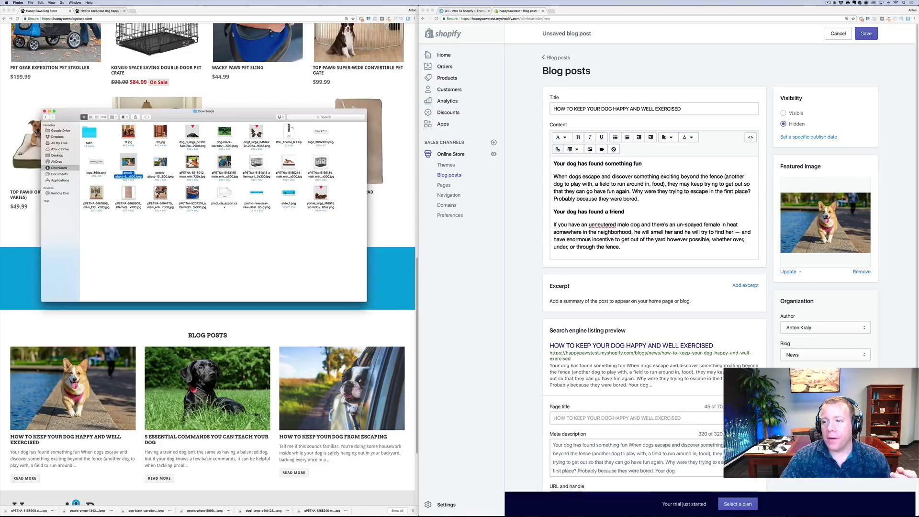
Save the dog-exercise post and return to the Blog posts list
click(865, 33)
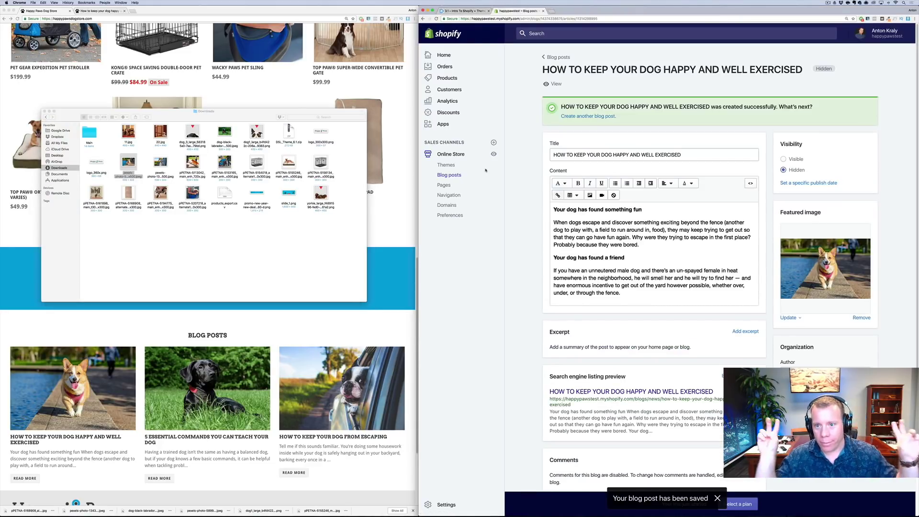
click(451, 176)
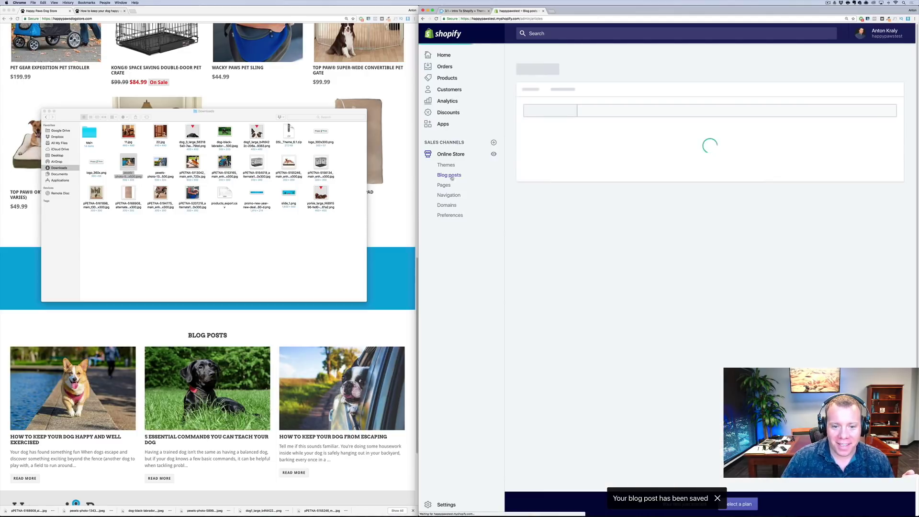
click(340, 318)
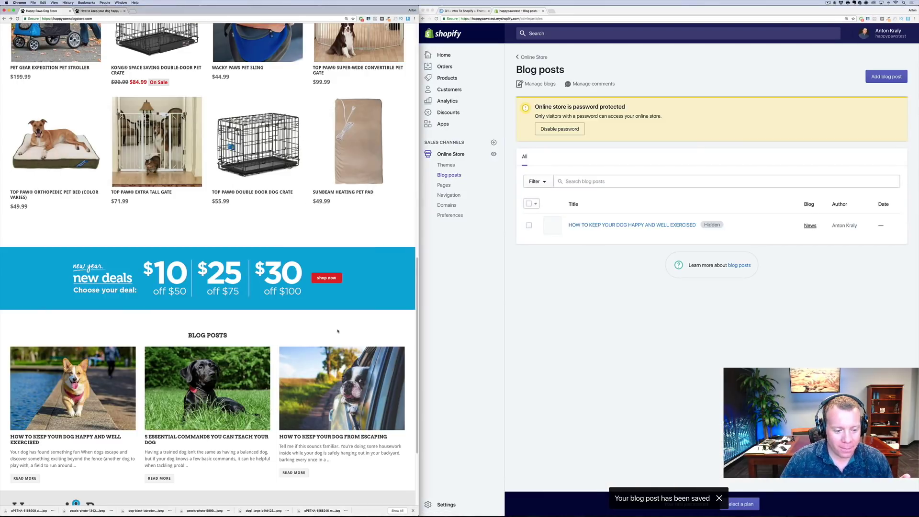
Start a new blog post titled 5 ESSENTIAL COMMANDS YOU CAN TEACH YOUR DOG
click(184, 437)
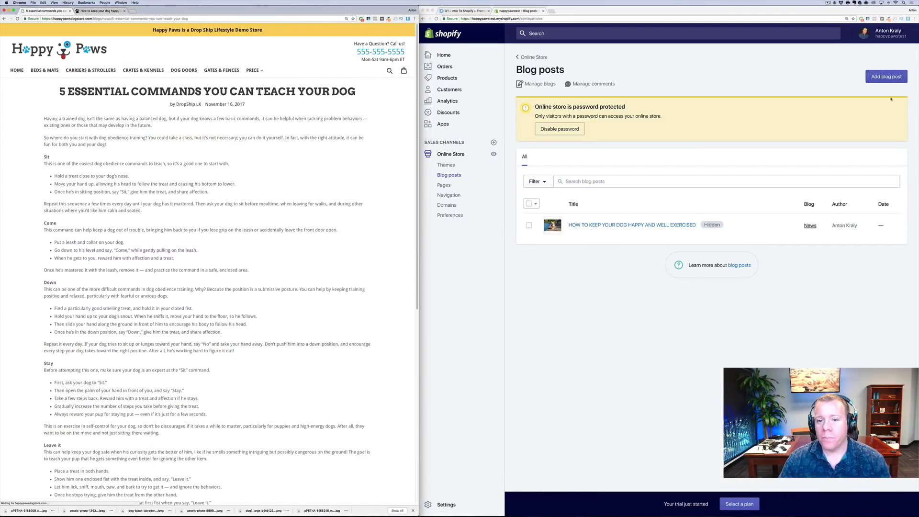
click(885, 78)
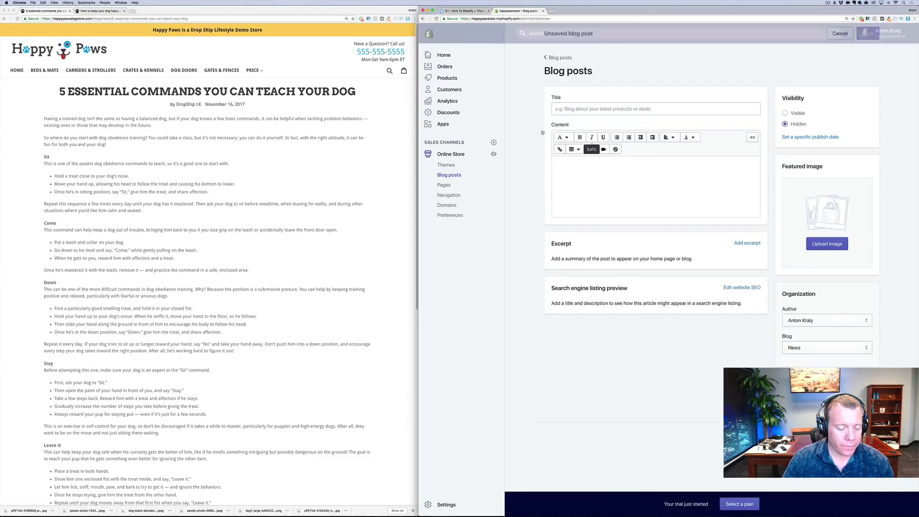
drag(358, 92, 40, 93)
key(super+c)
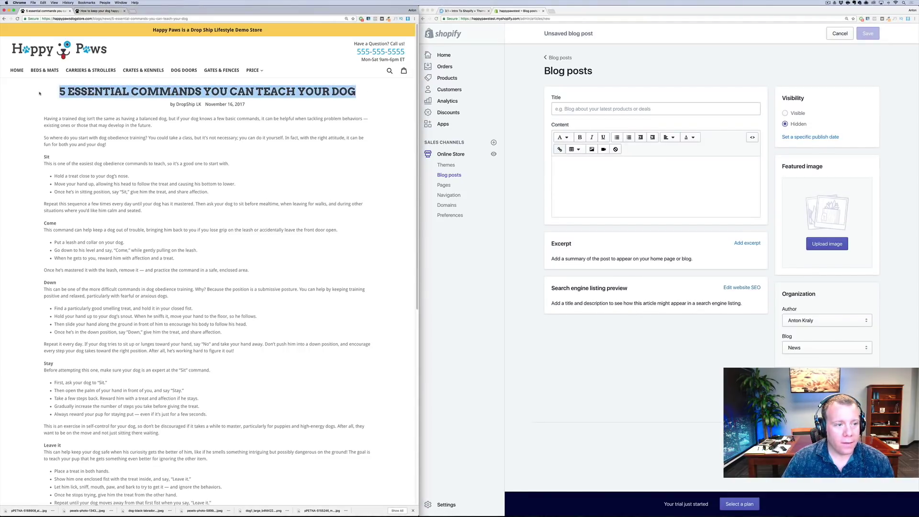
click(656, 108)
key(super+v)
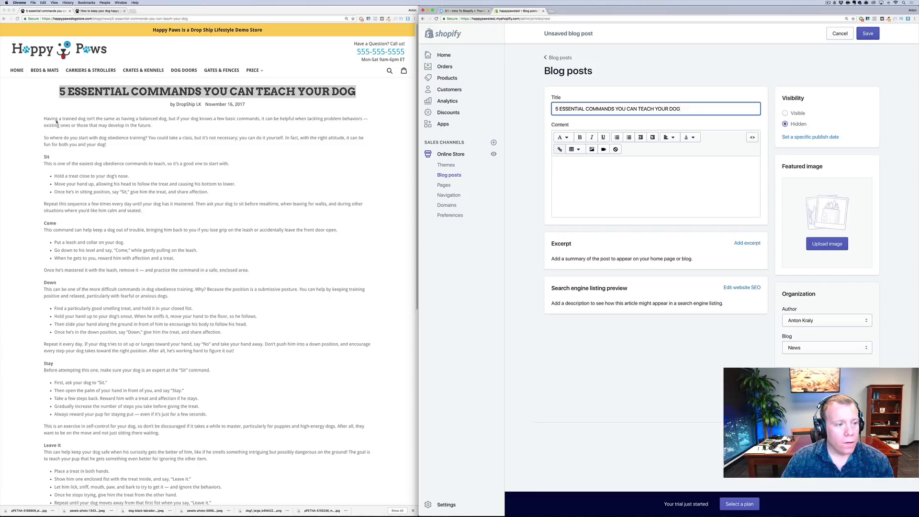
Paste the article's body text into the post content, without the share buttons
click(41, 122)
drag(41, 121, 292, 387)
key(super+c)
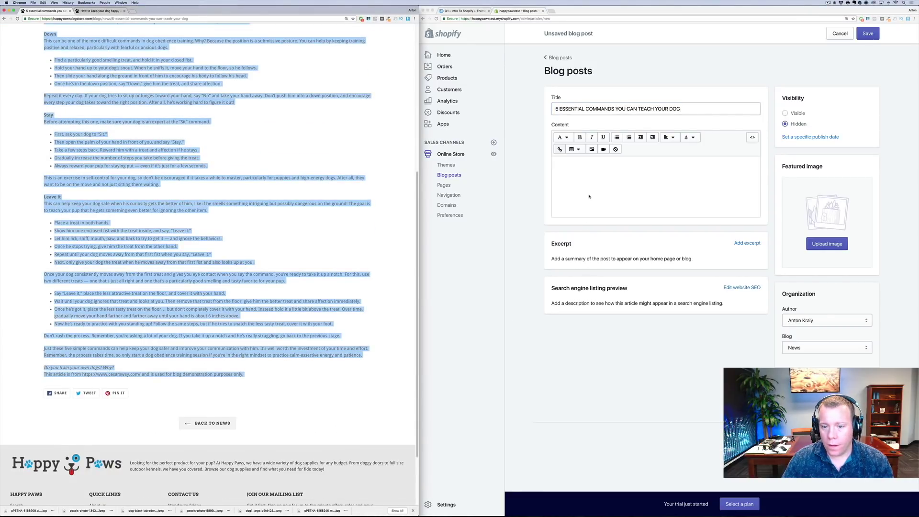
click(589, 197)
key(super+v)
key(super+z)
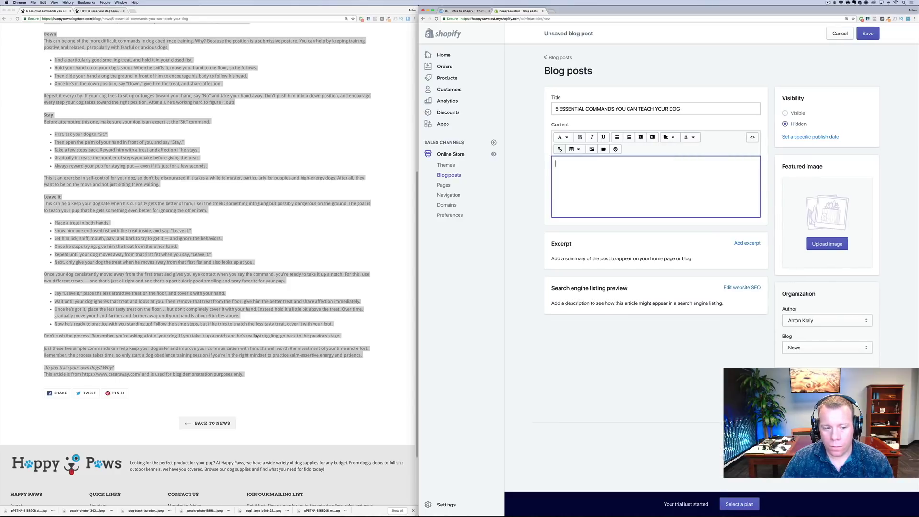
click(241, 375)
drag(240, 376, 40, 122)
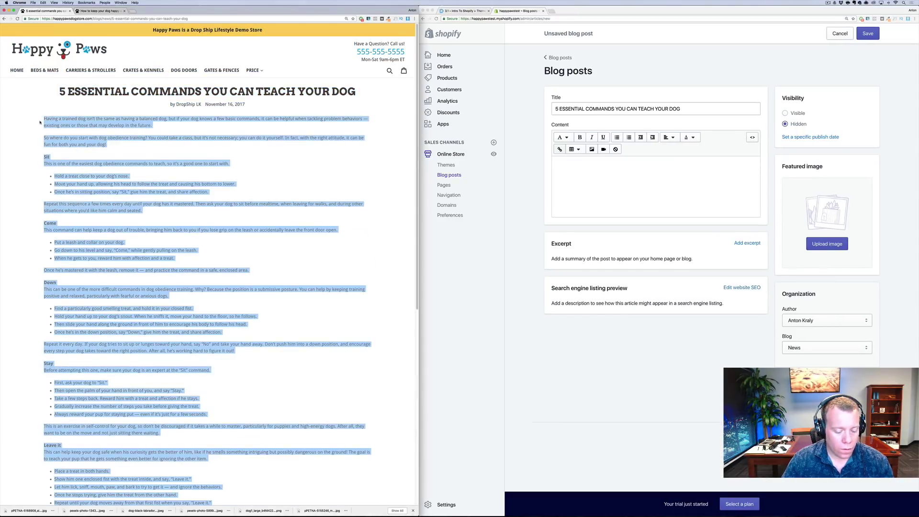
click(425, 240)
key(super+v)
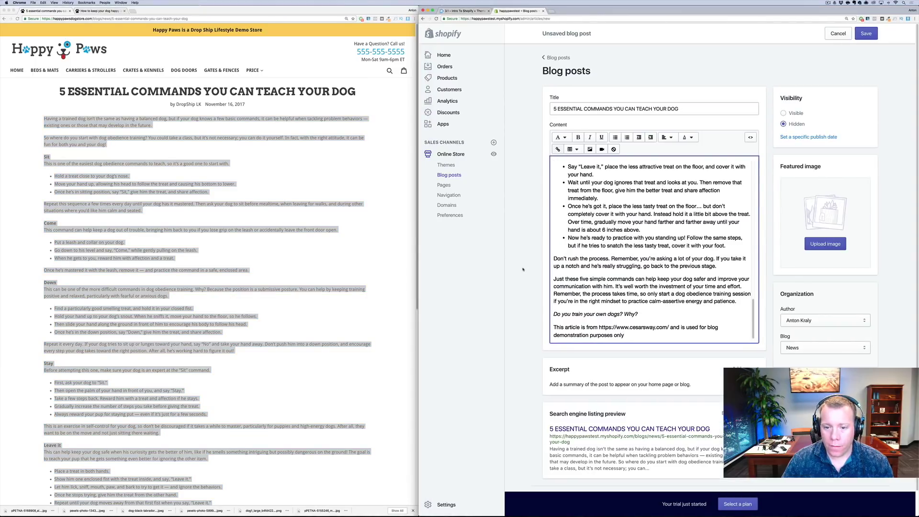
Set the black labrador photo from Downloads as the featured image and save the post
click(191, 197)
key(super+bracketleft)
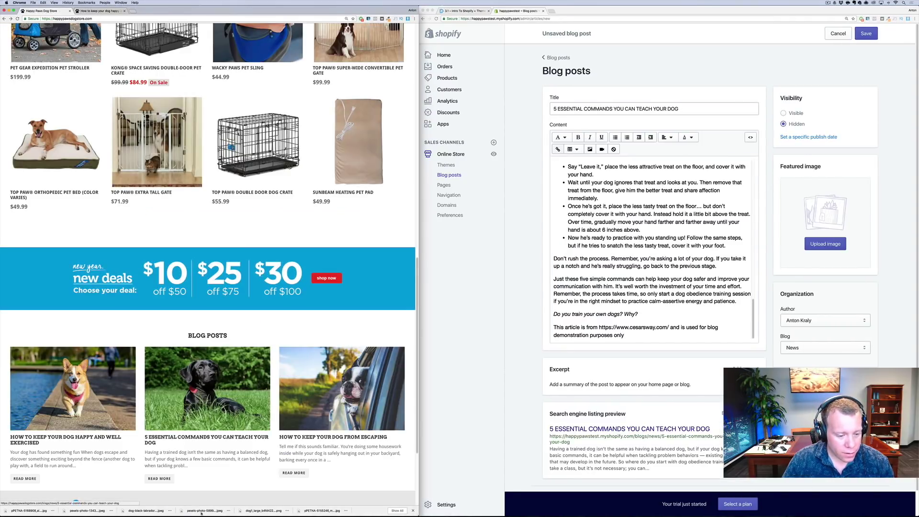
click(350, 508)
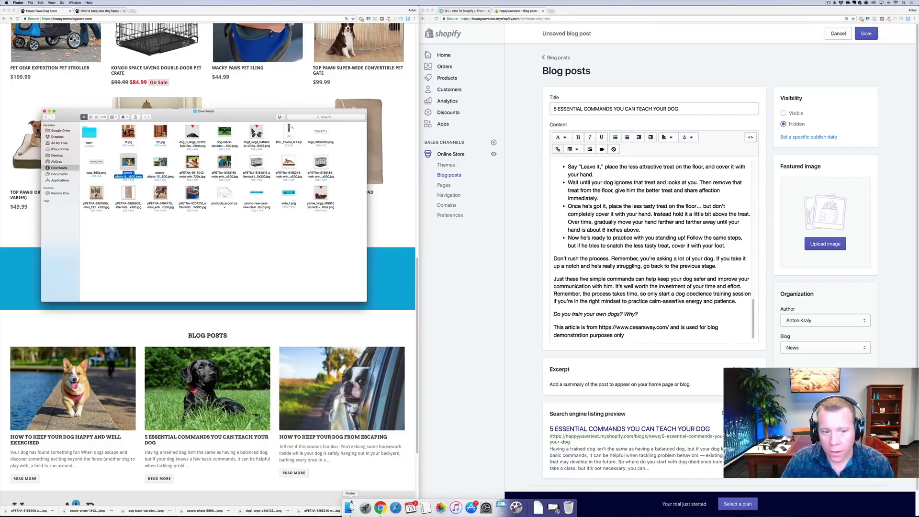
drag(224, 132, 842, 215)
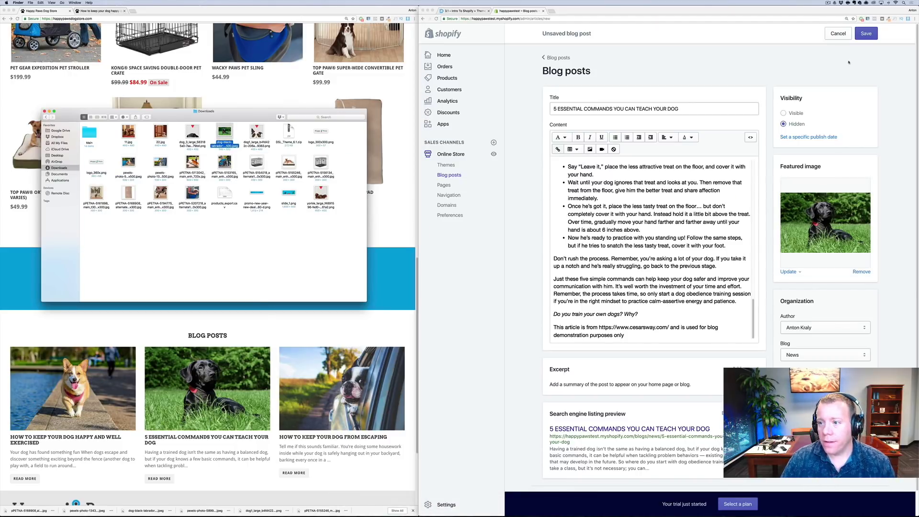
click(866, 33)
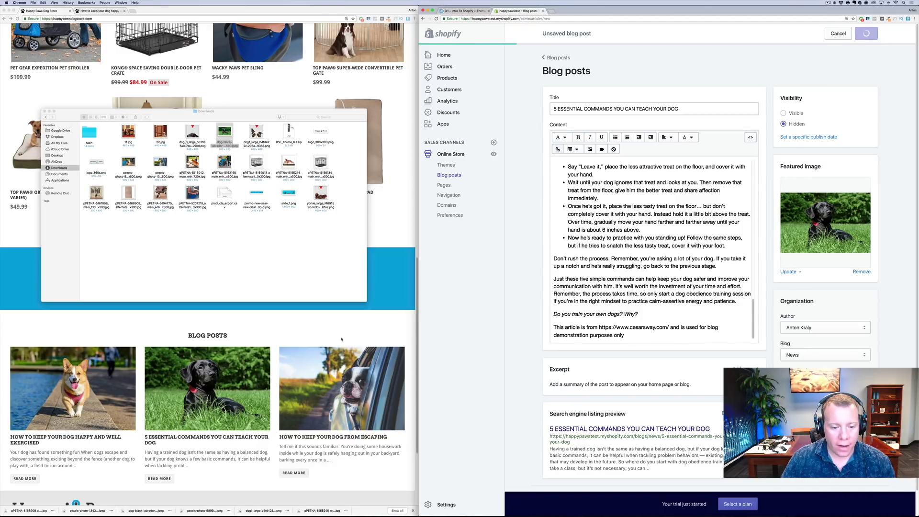
Open the HOW TO KEEP YOUR DOG FROM ESCAPING article in a new tab
click(341, 339)
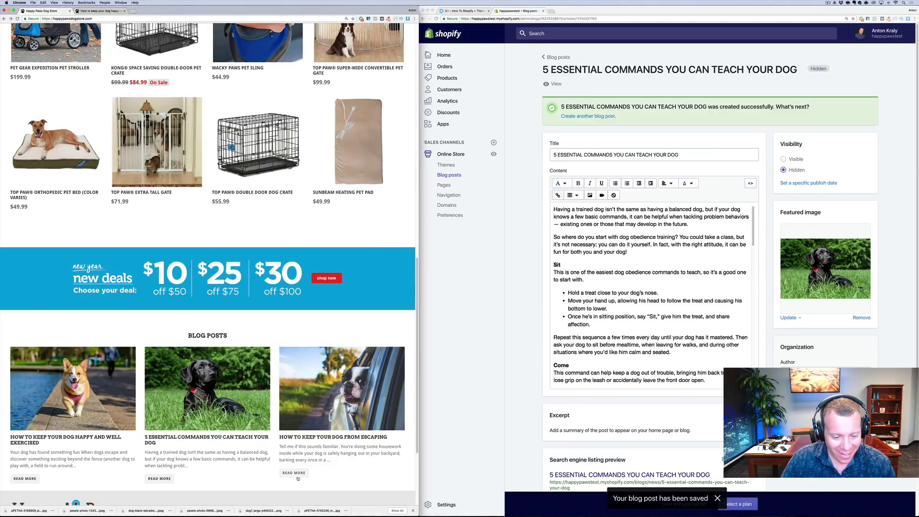
right_click(298, 460)
click(319, 462)
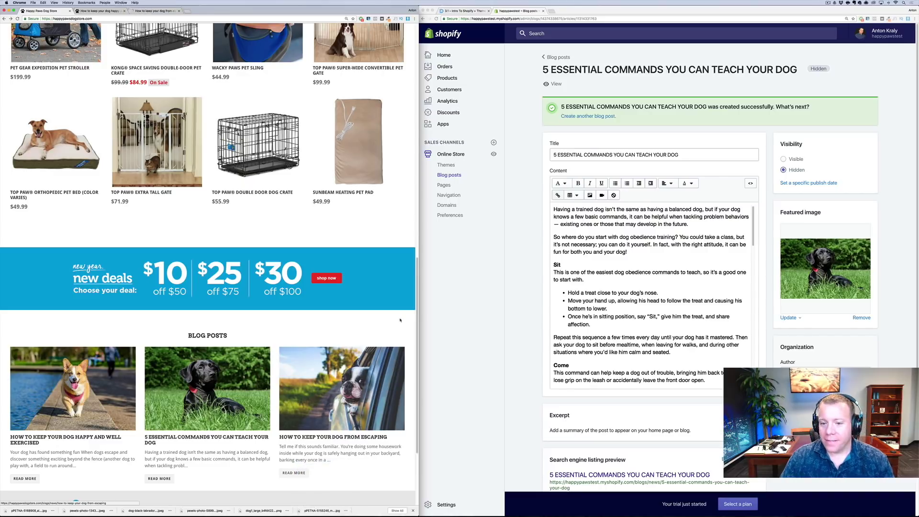
Create a new blog post titled HOW TO KEEP YOUR DOG FROM ESCAPING
click(557, 57)
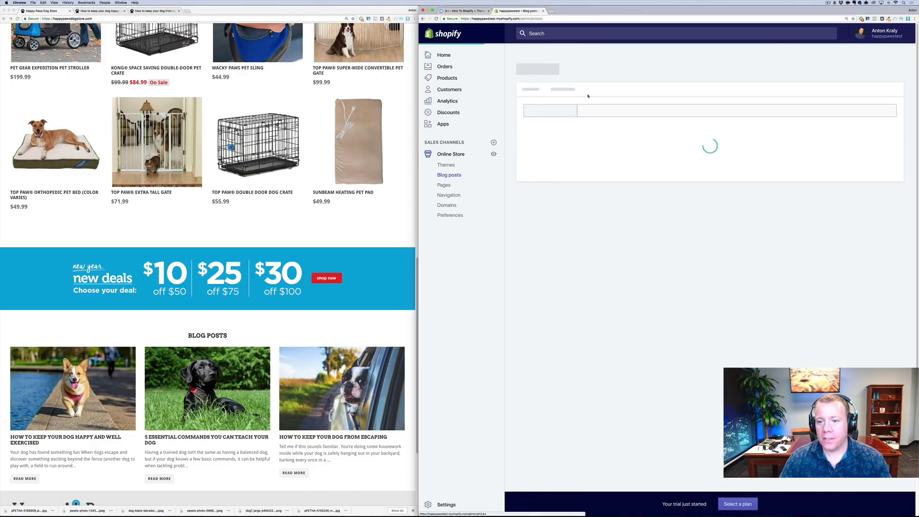
click(898, 78)
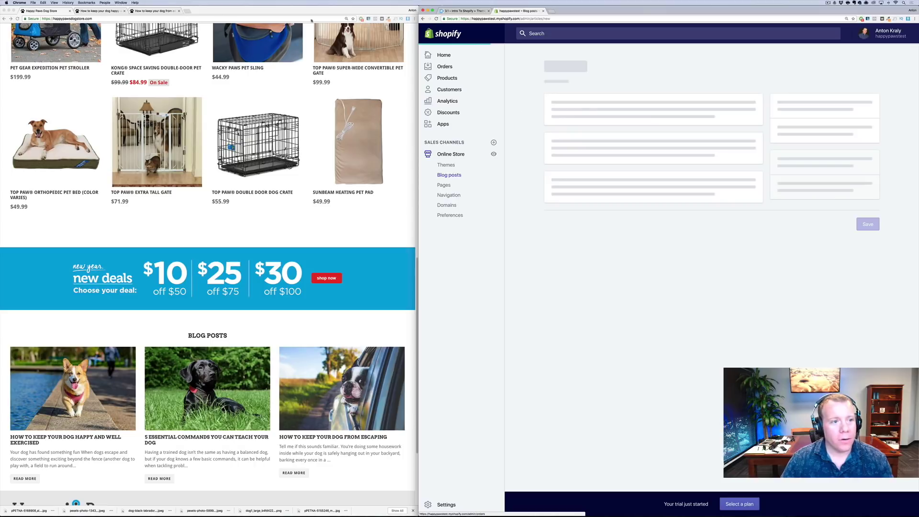
click(149, 14)
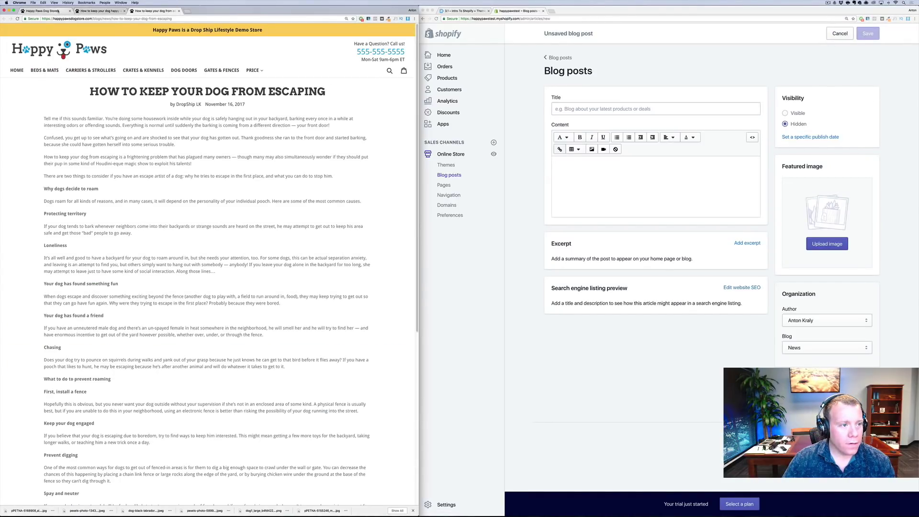
click(57, 10)
click(154, 11)
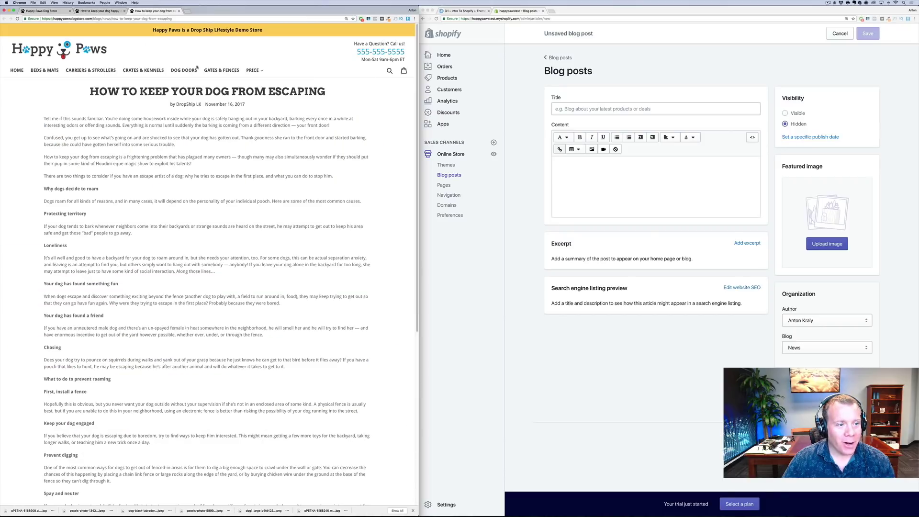
drag(328, 84, 136, 85)
key(super+c)
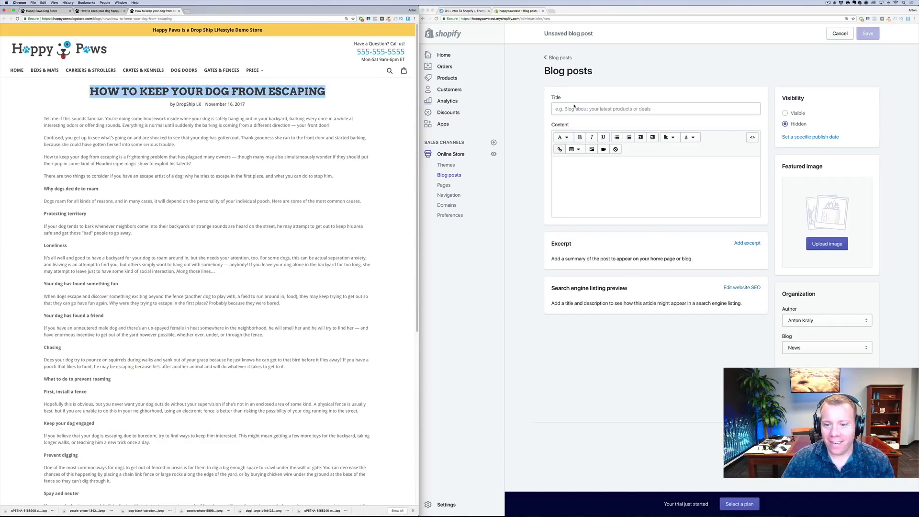
click(574, 108)
key(super+v)
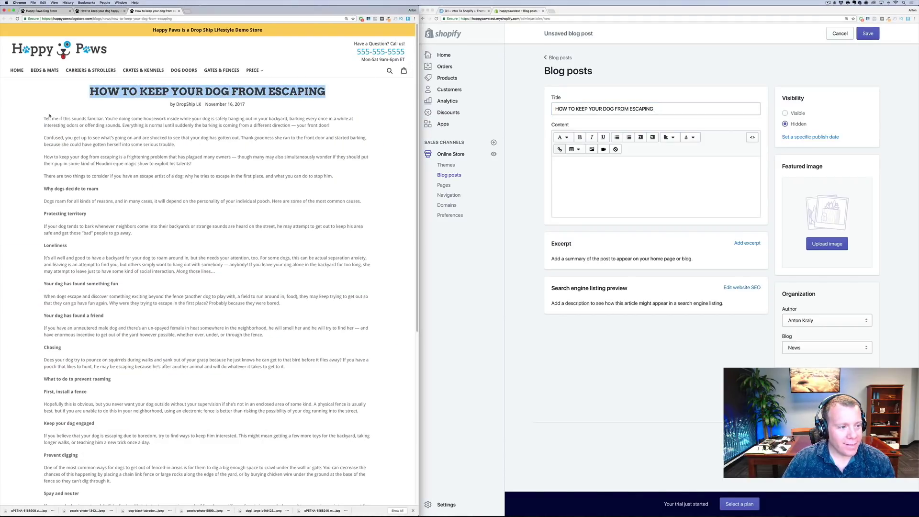
Copy the escaping article's body text into the post content
drag(45, 117, 241, 331)
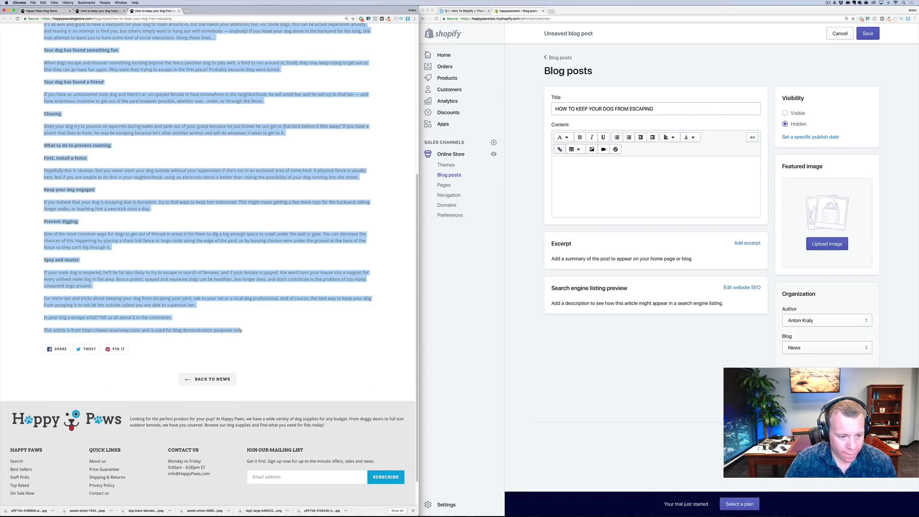
key(super+c)
click(609, 191)
key(super+v)
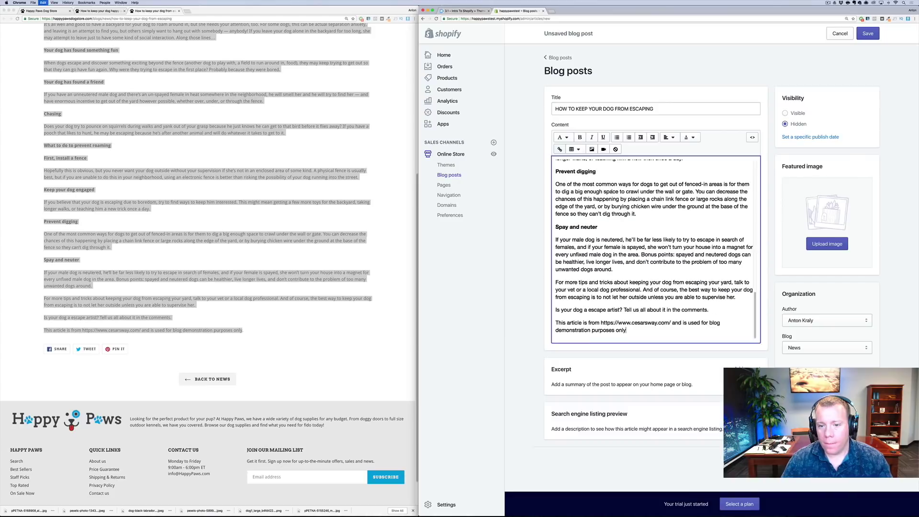
Set a dog photo from Downloads as the featured image and save the post
mouse_move(397, 507)
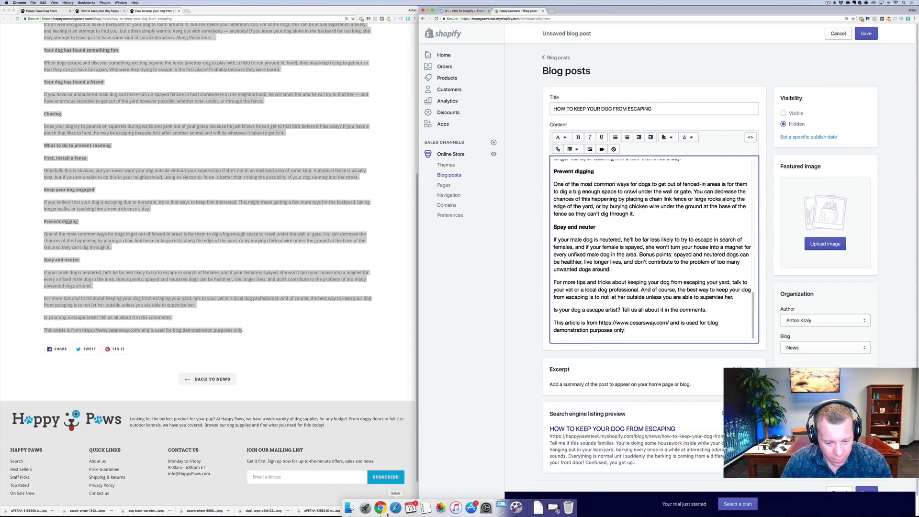
click(351, 506)
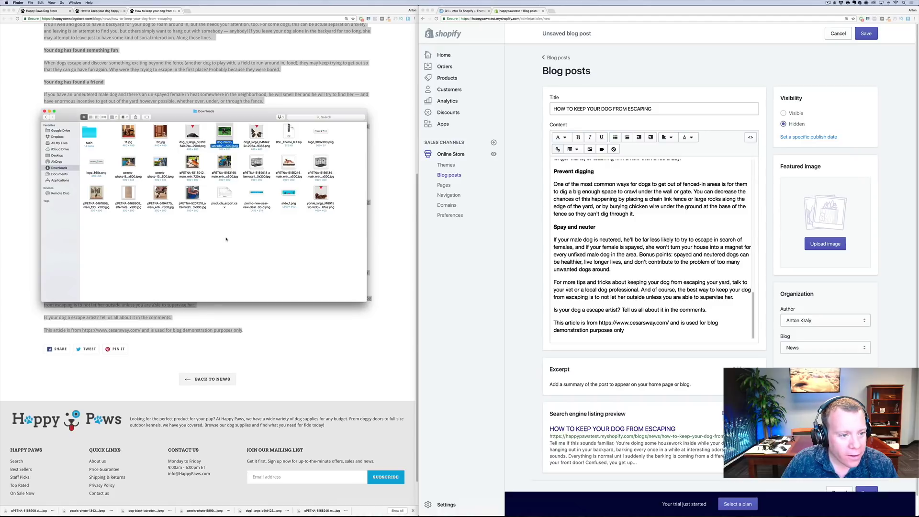
drag(476, 183, 825, 218)
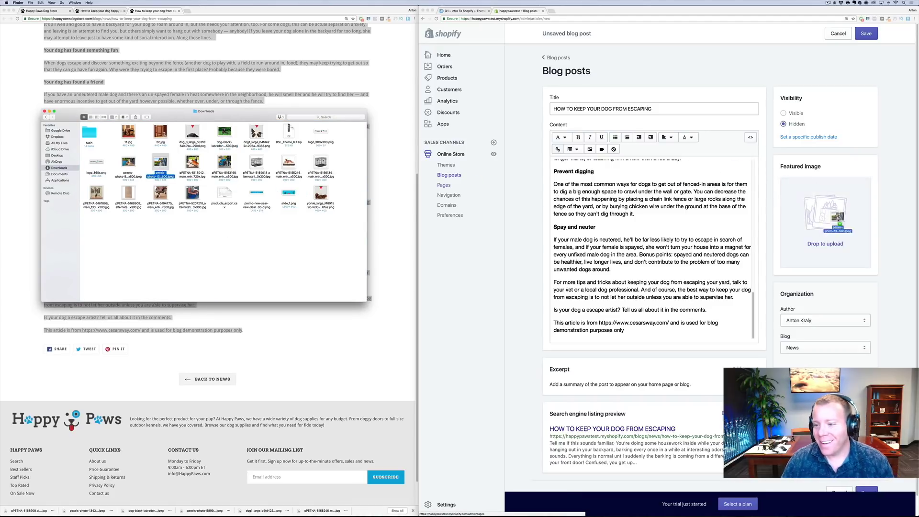
click(866, 34)
click(867, 34)
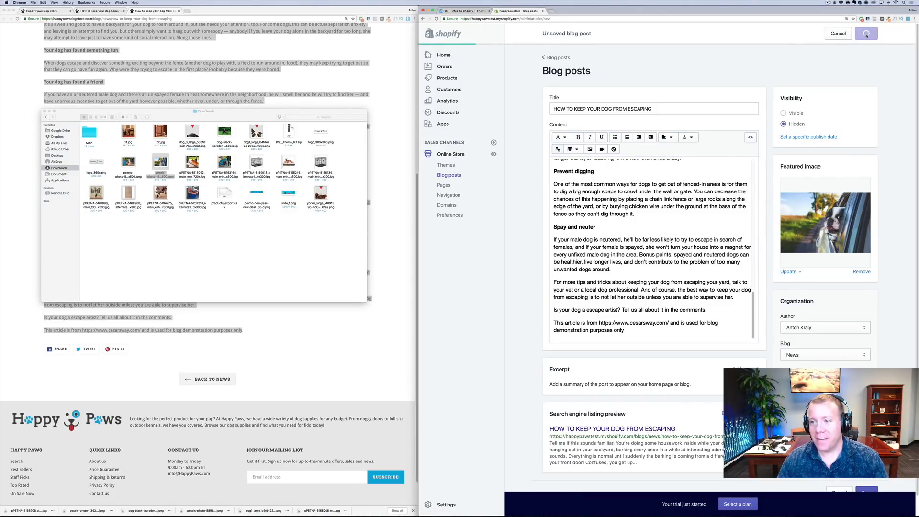
click(449, 186)
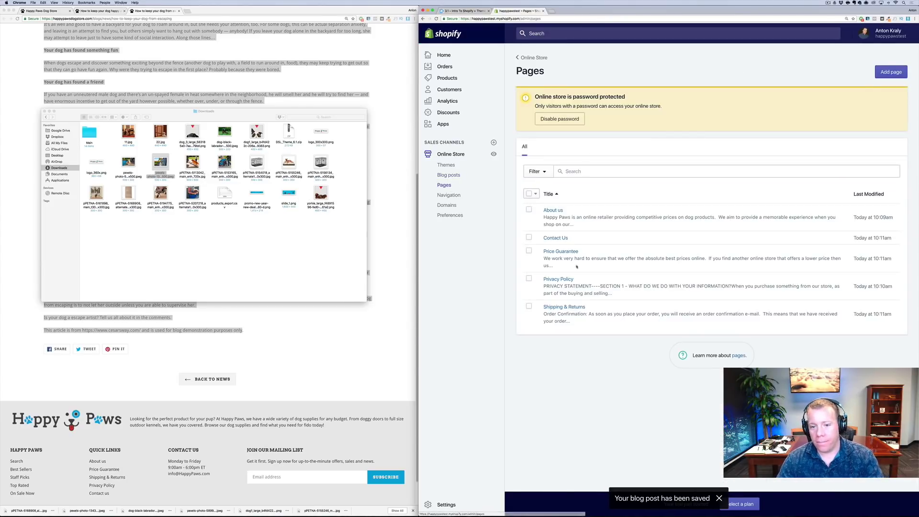
Open the Blog posts list showing all three dog articles as Hidden in the News blog
click(449, 175)
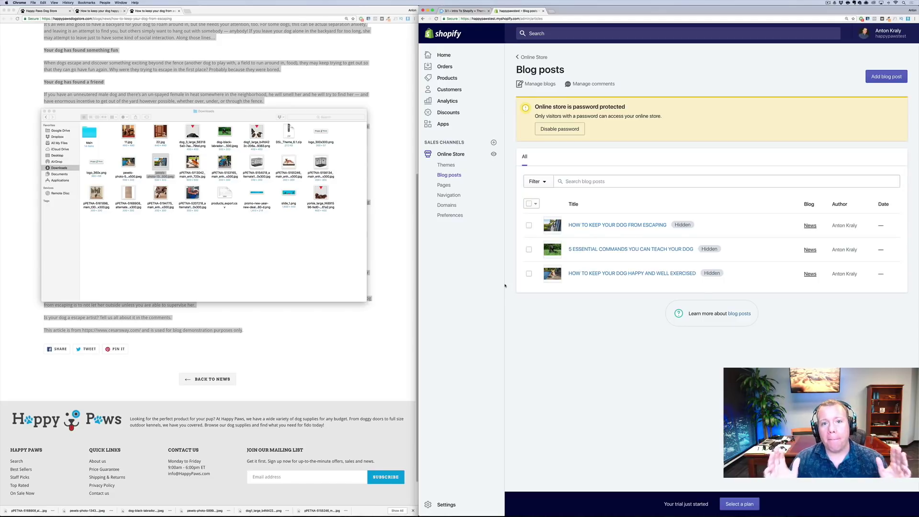
click(326, 356)
click(326, 355)
scroll(323, 340, down, 1)
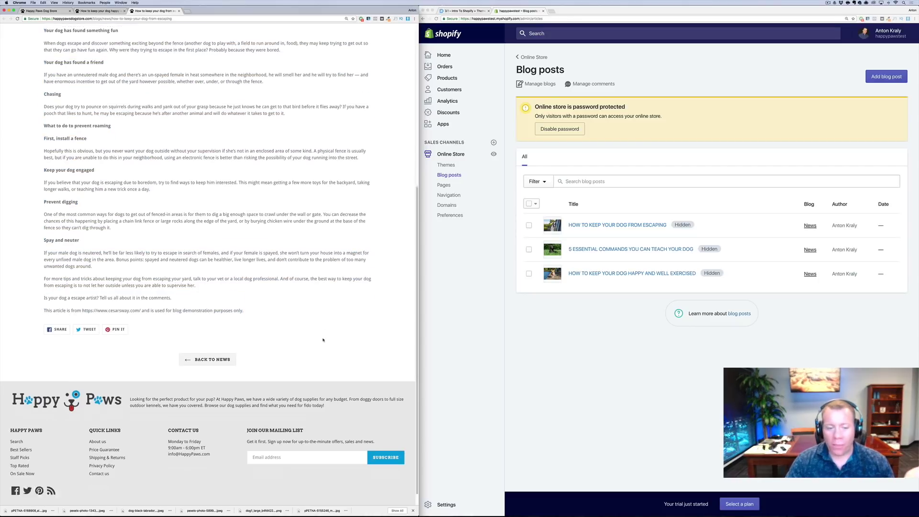
scroll(323, 339, down, 1)
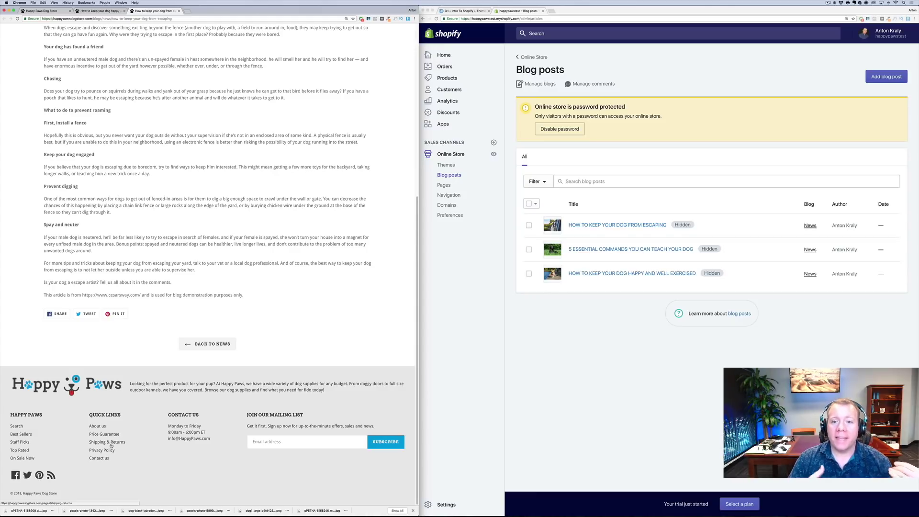
click(475, 178)
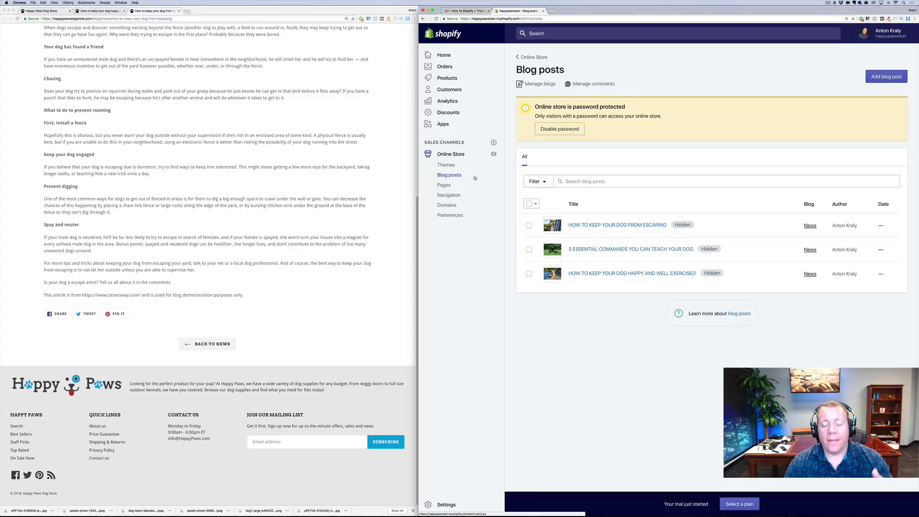
Create a new navigation menu titled Happy Paws
click(454, 196)
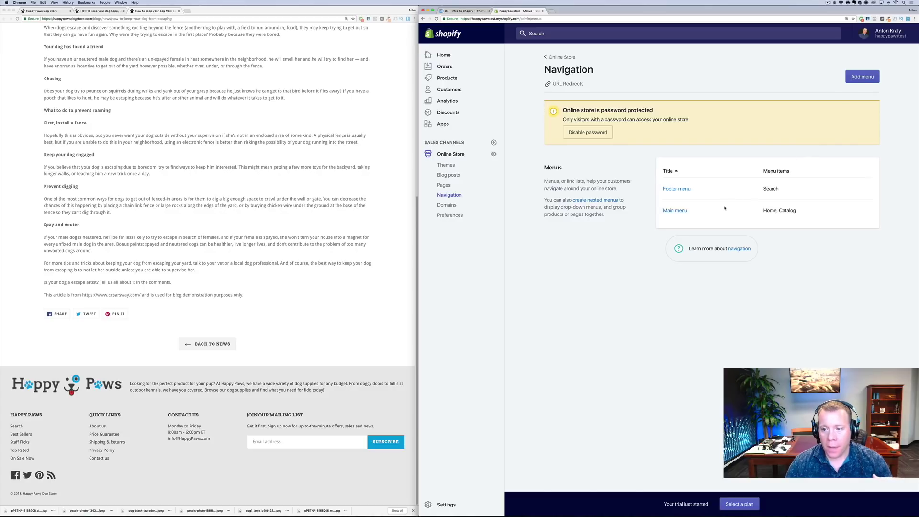
click(862, 77)
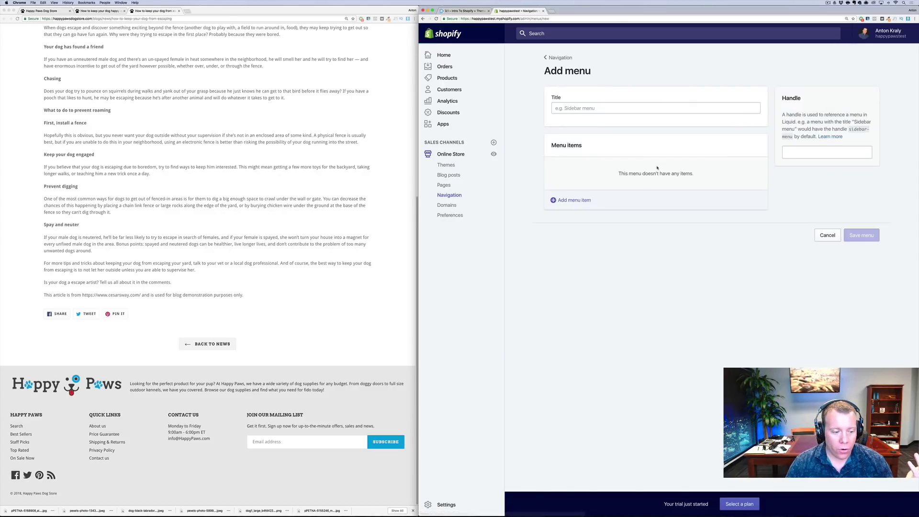
click(603, 111)
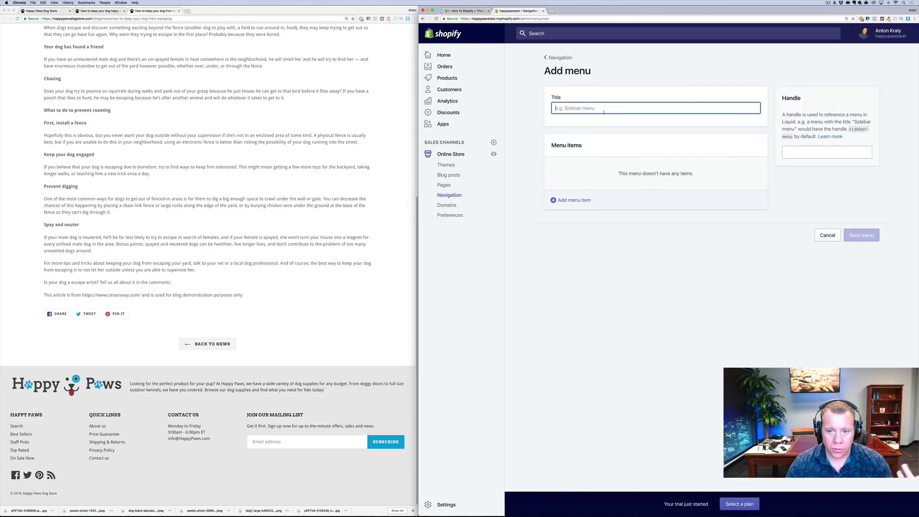
text(Hao)
key(BackSpace)
text(ppy Paws)
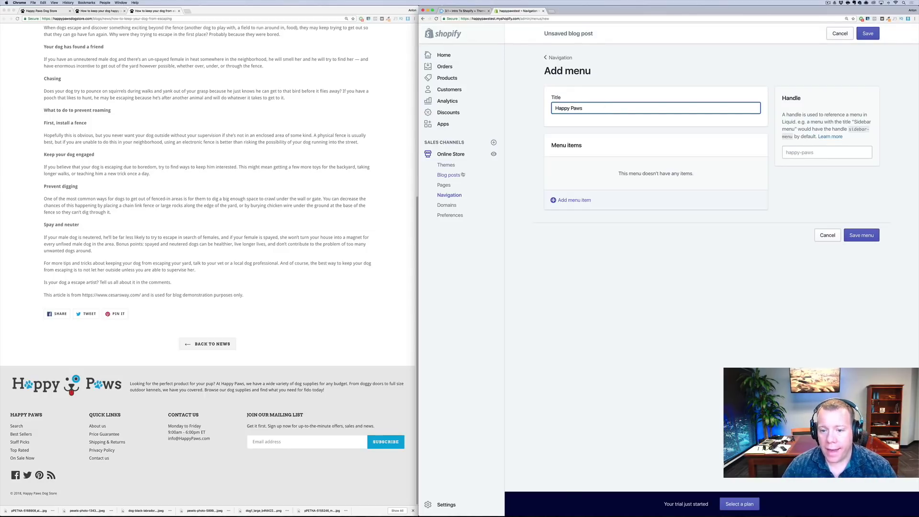
Add a Search menu item linked to the store's search page
click(574, 200)
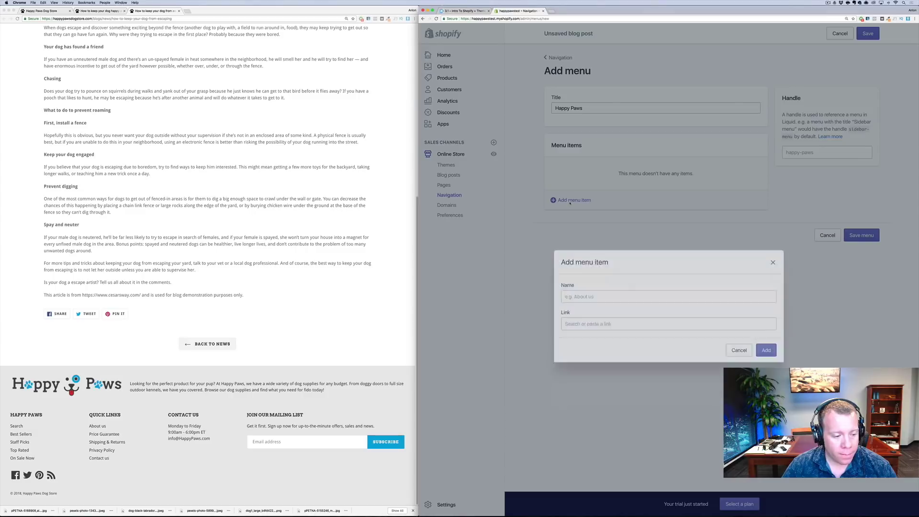
text(Sear)
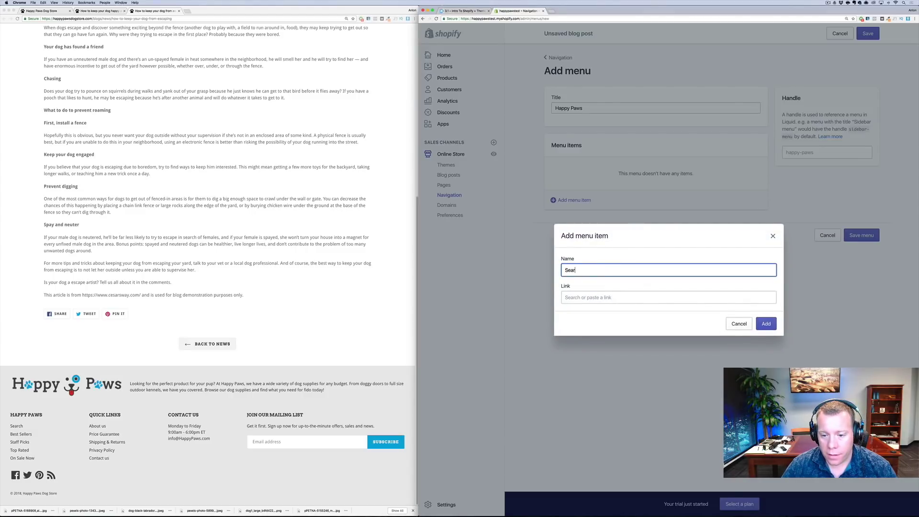
text(ch)
key(Tab)
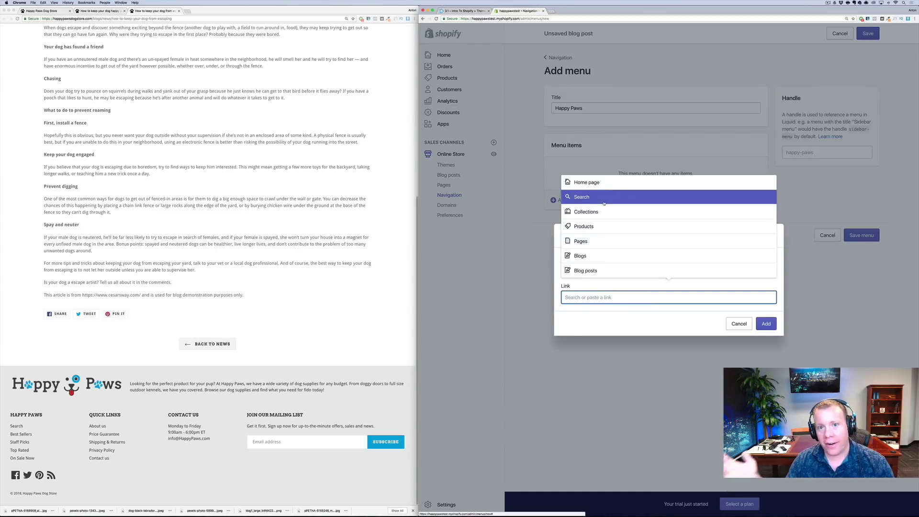
click(604, 204)
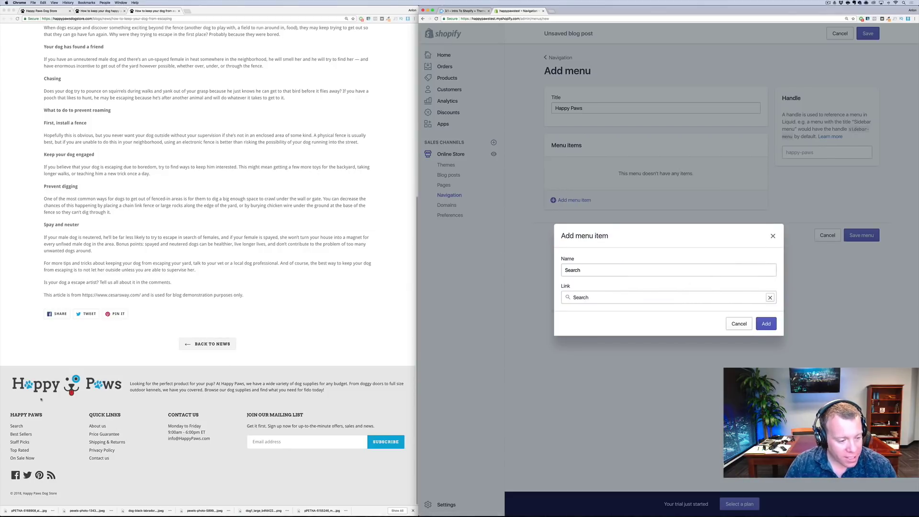
click(766, 323)
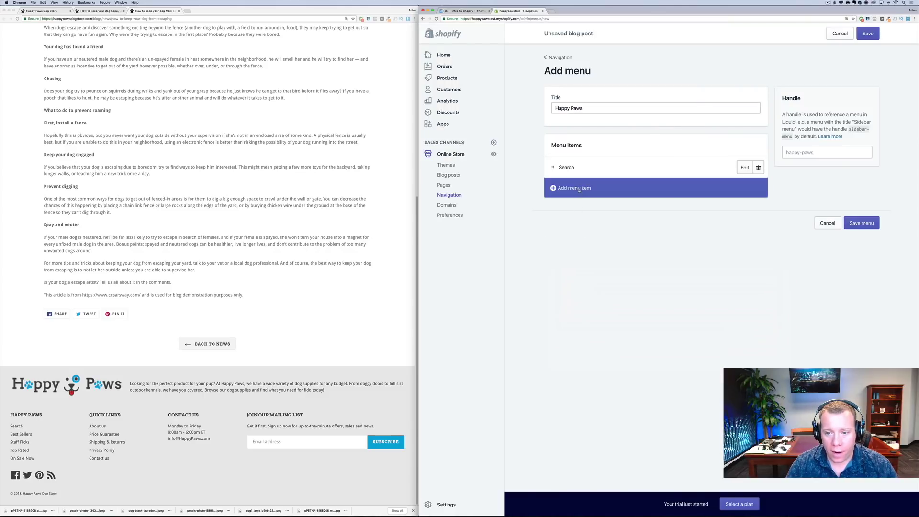
Add a Best Sellers item linked to the Best Sellers collection
click(578, 190)
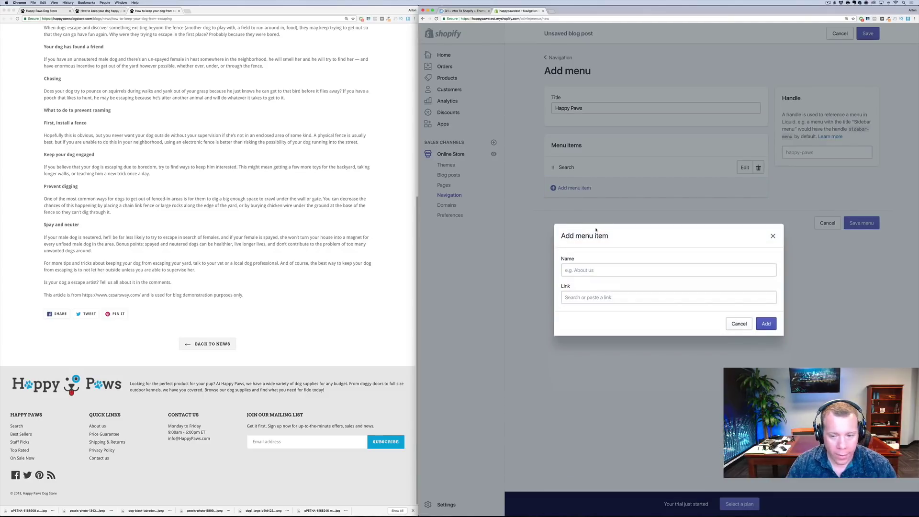
click(610, 270)
text(Best Sellers)
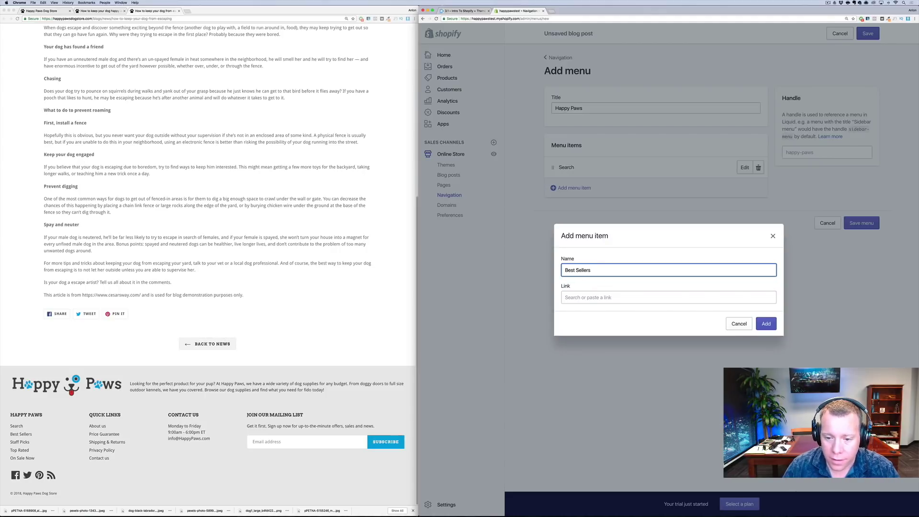
key(Tab)
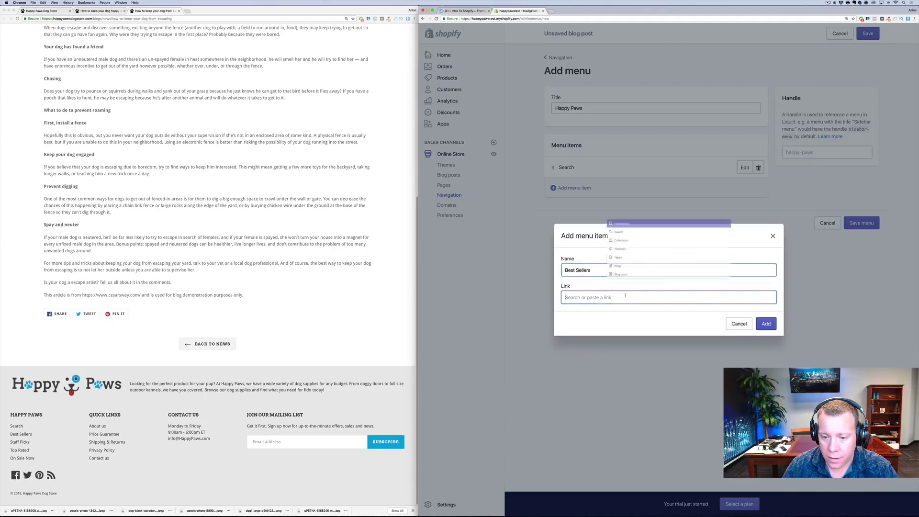
text(best)
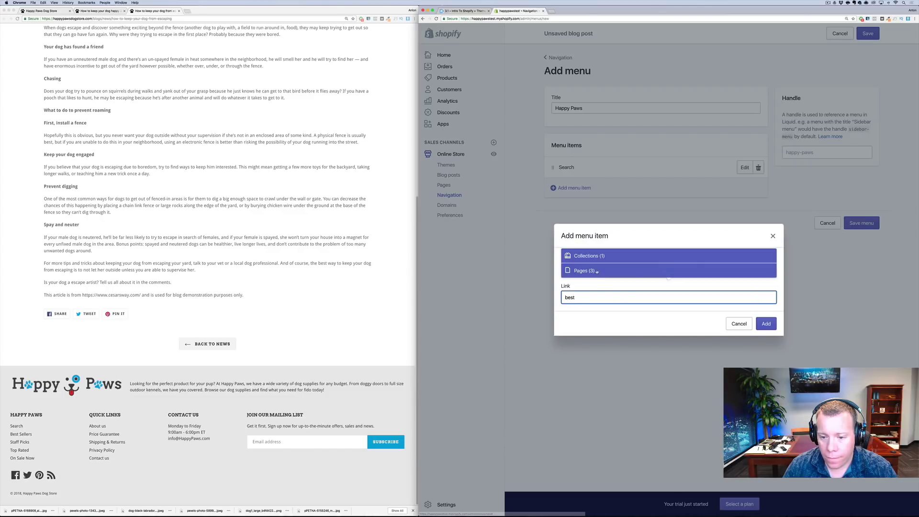
click(596, 256)
click(598, 267)
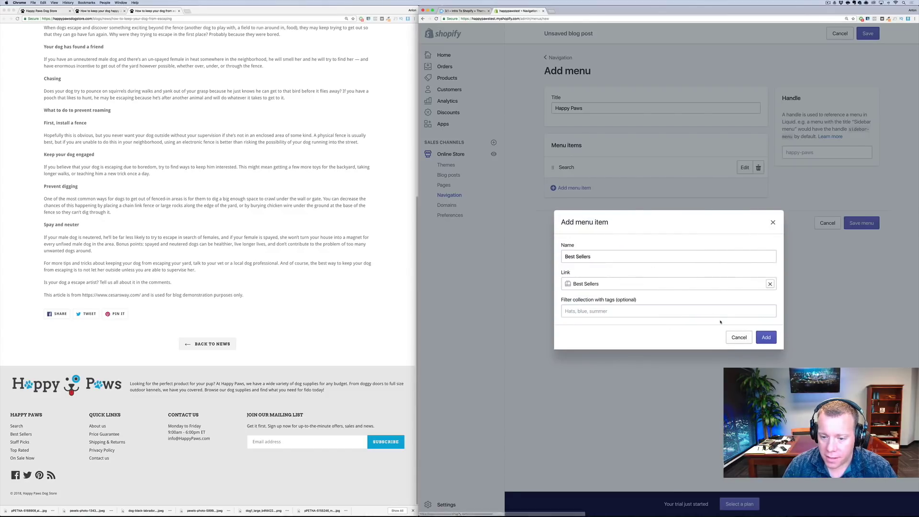
click(767, 337)
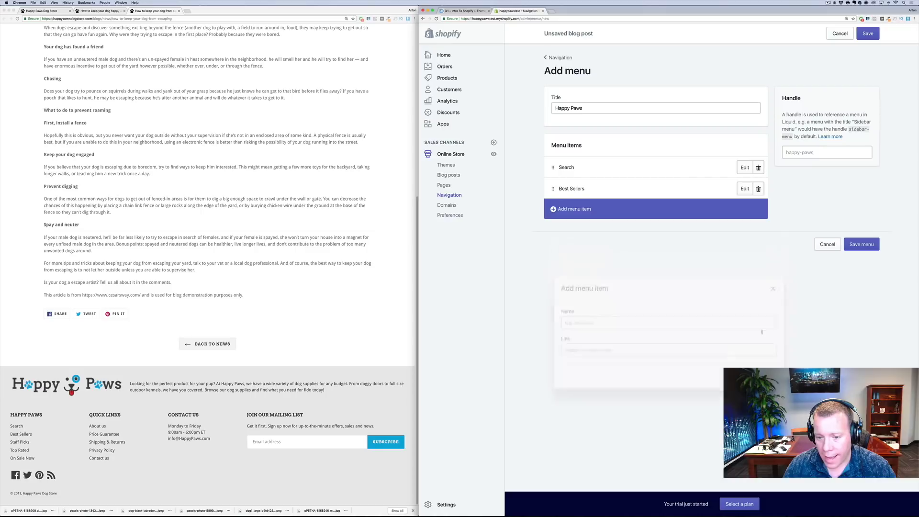
Add a Staff Picks item linked to the Staff Picks collection
click(567, 207)
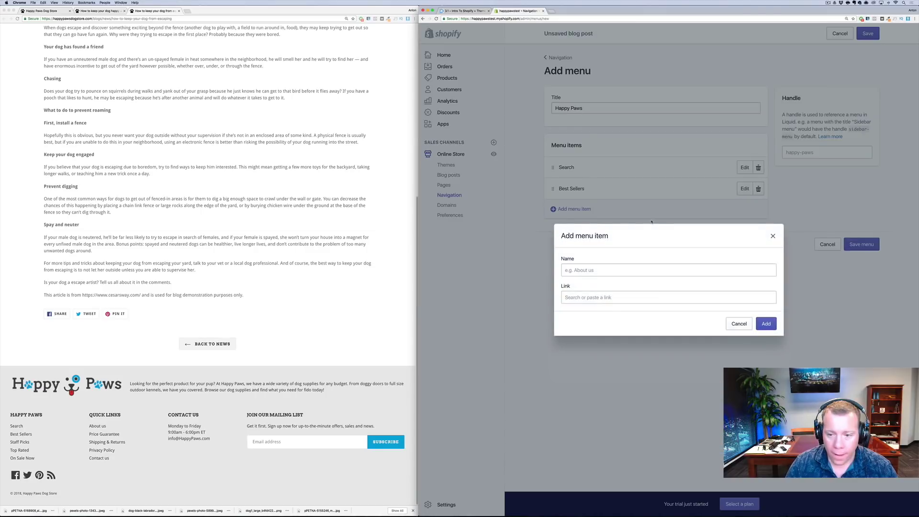
click(611, 273)
text(Staff Picks)
click(602, 295)
text(staff)
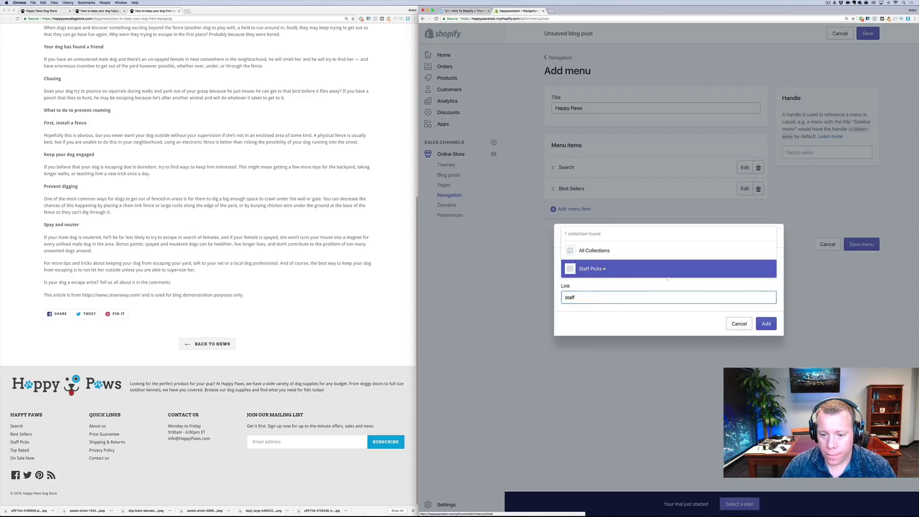
click(590, 269)
click(767, 338)
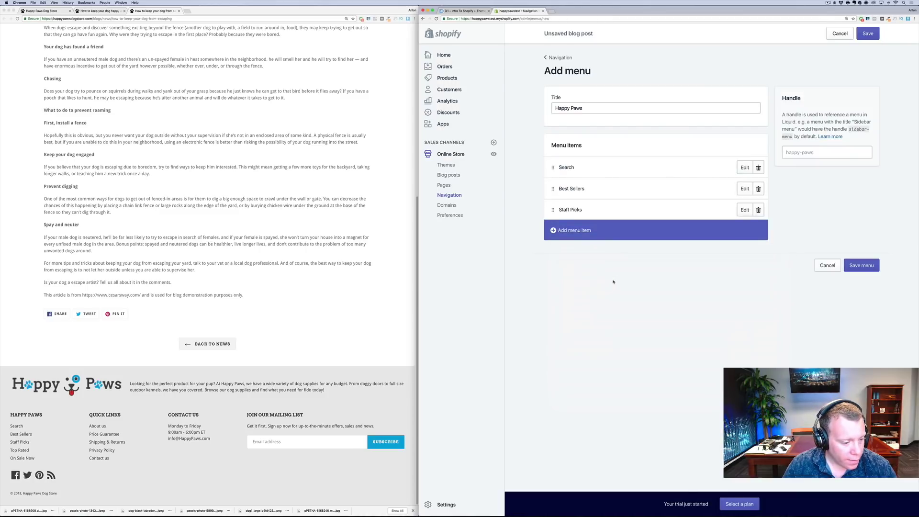
Start a fourth item named Top Rated and try searching for a matching link
click(588, 230)
text(Top Sa)
key(BackSpace)
text(Rated)
key(Tab)
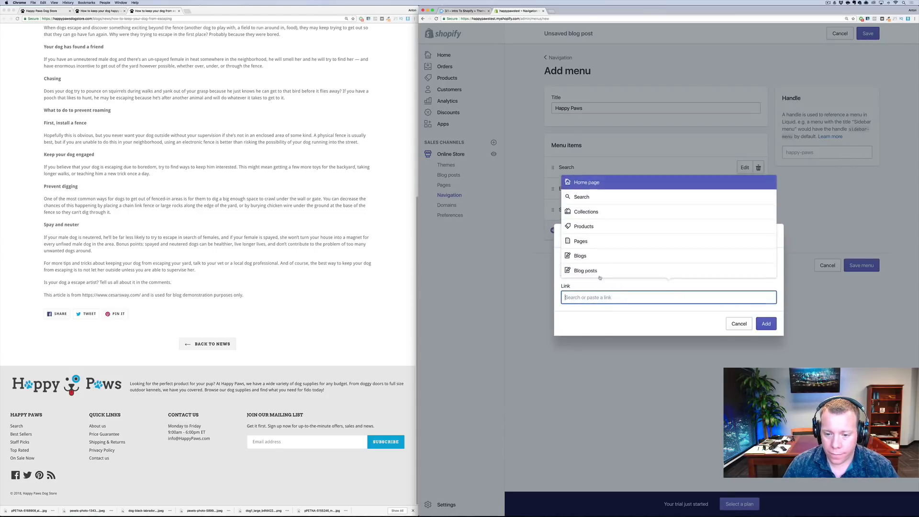
text(top rated)
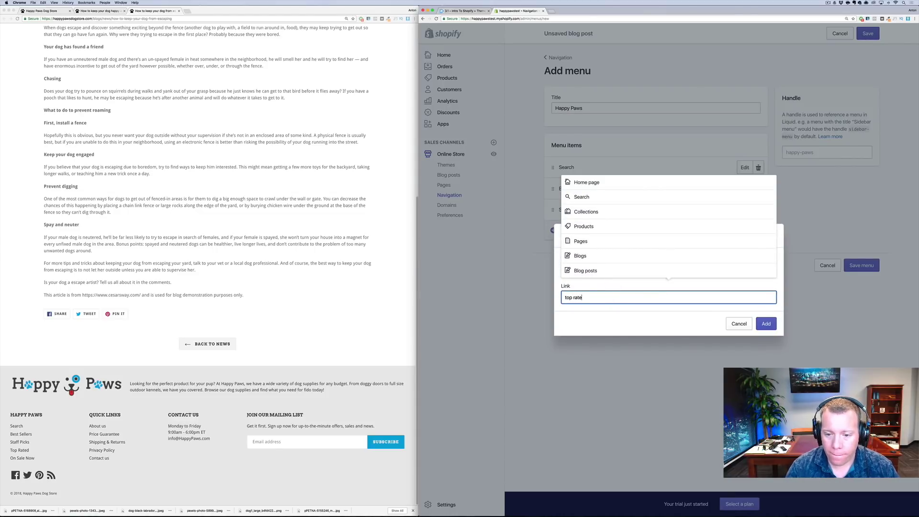
key(BackSpace)
key(BackSpace)
key(BackSpace)
key(BackSpace)
key(BackSpace)
key(BackSpace)
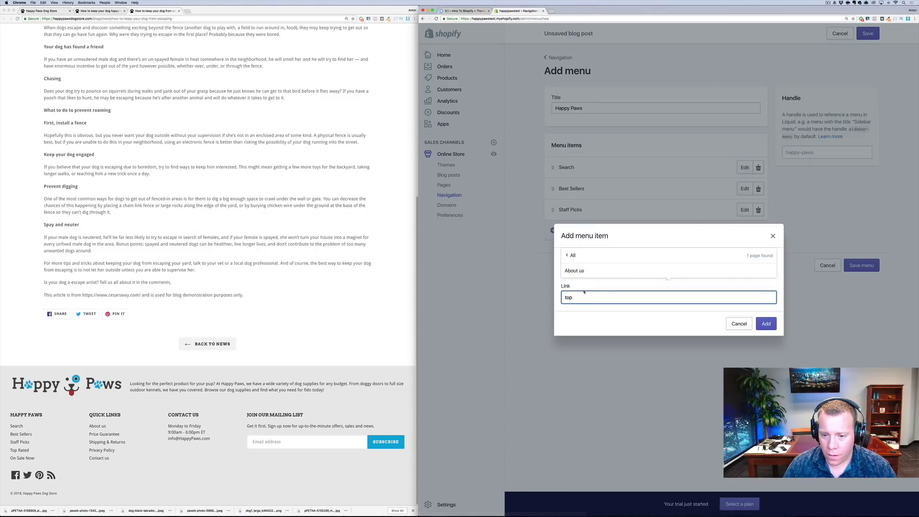
key(super+a)
key(BackSpace)
click(617, 315)
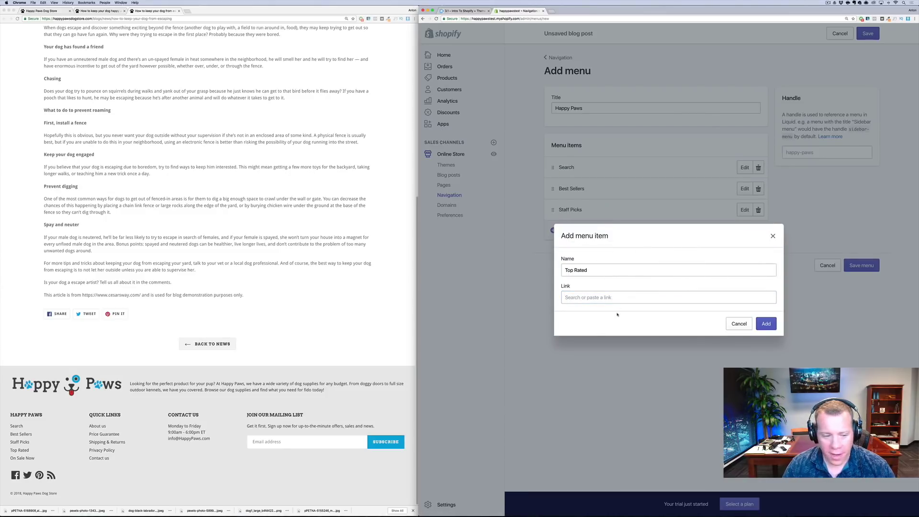
click(615, 303)
Rename the item On Sale Now, link it to the On Sale Now collection, and save the menu
key(shift+Tab)
text(On Sale Nopw)
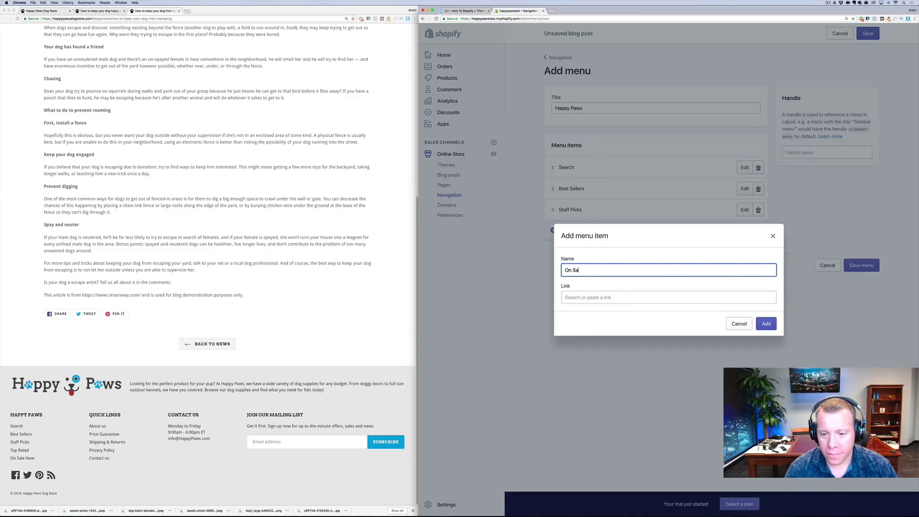
key(BackSpace)
key(BackSpace)
text(w)
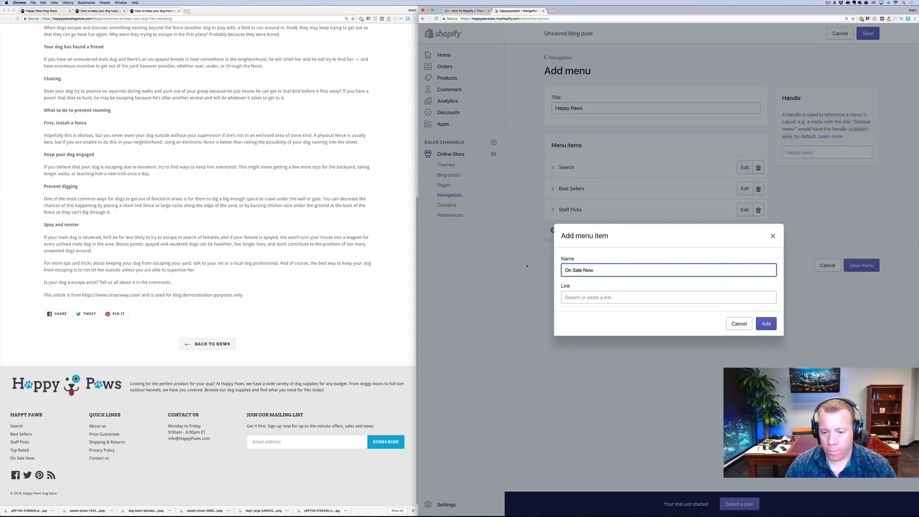
key(Tab)
text(on sale)
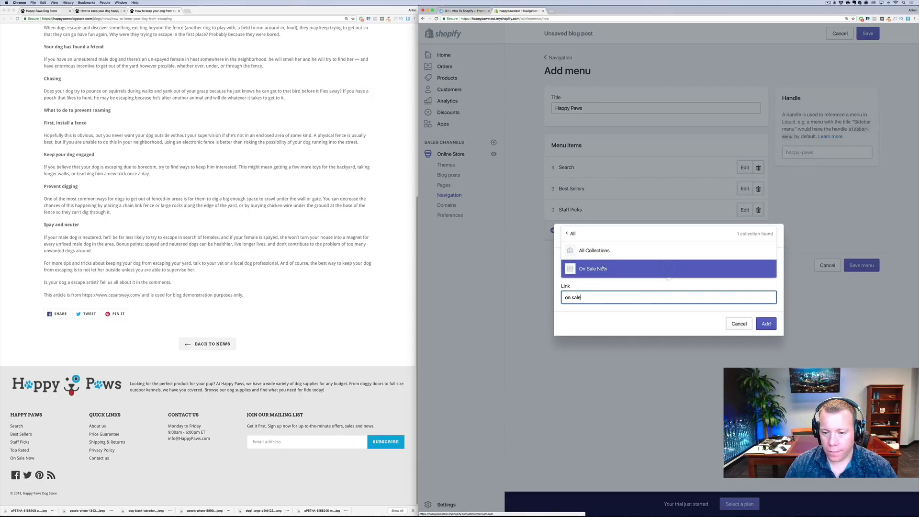
click(603, 269)
click(765, 337)
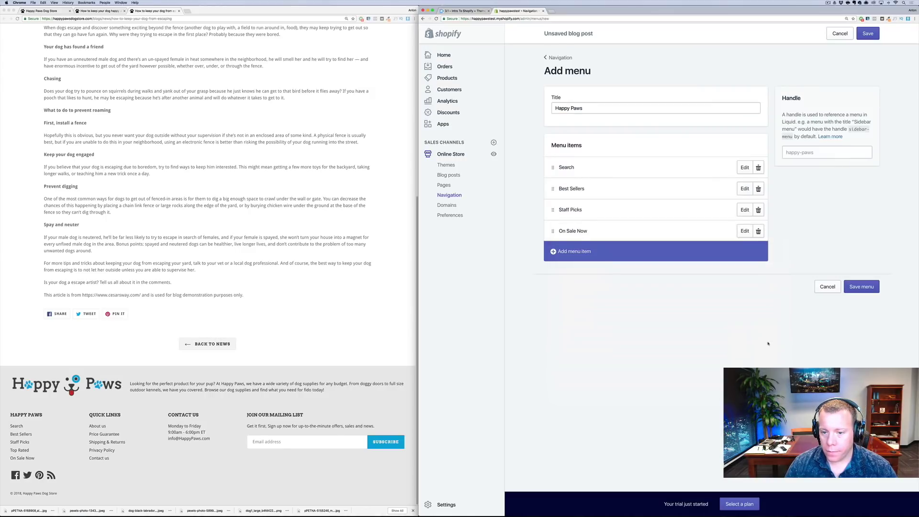
click(859, 286)
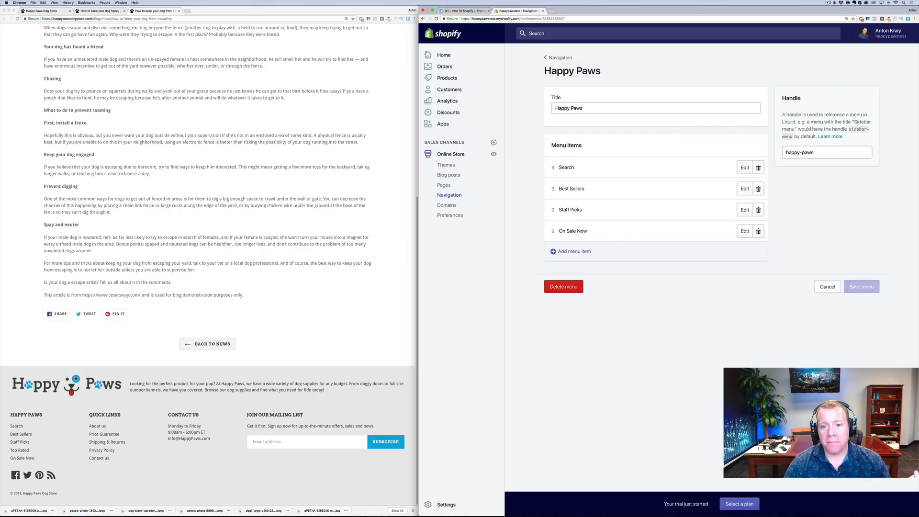
Create a new navigation menu titled 'Quick Links'
click(559, 57)
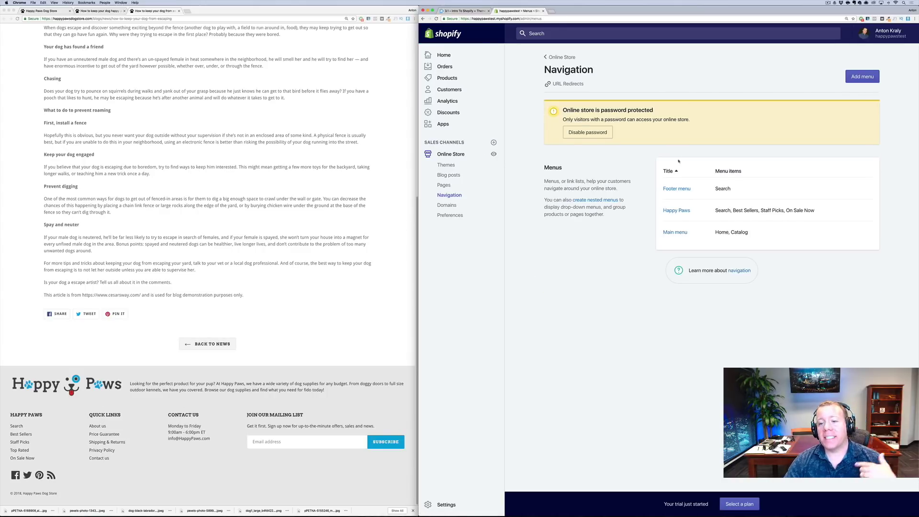
click(862, 77)
click(636, 107)
text(Quick Links)
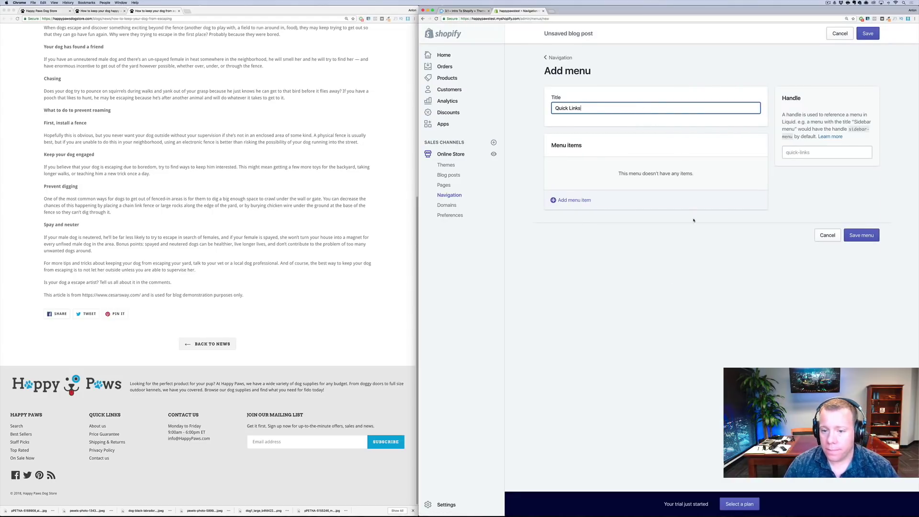
Add an 'About' item linked to the About us page
click(618, 200)
click(617, 270)
text(About u)
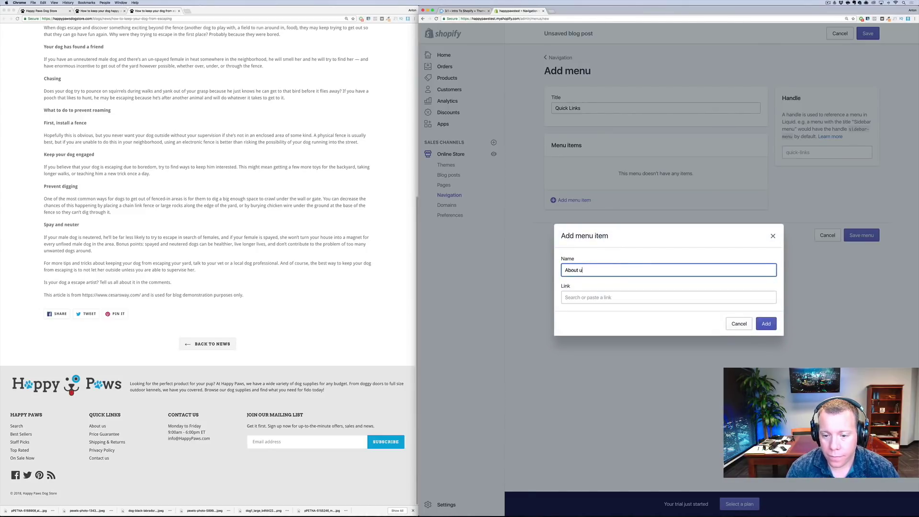
key(Tab)
text(abour)
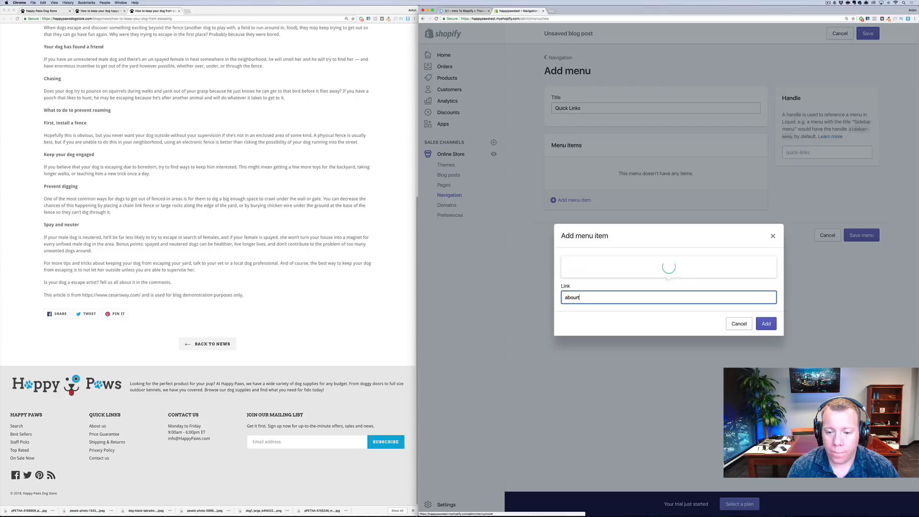
key(BackSpace)
text(t)
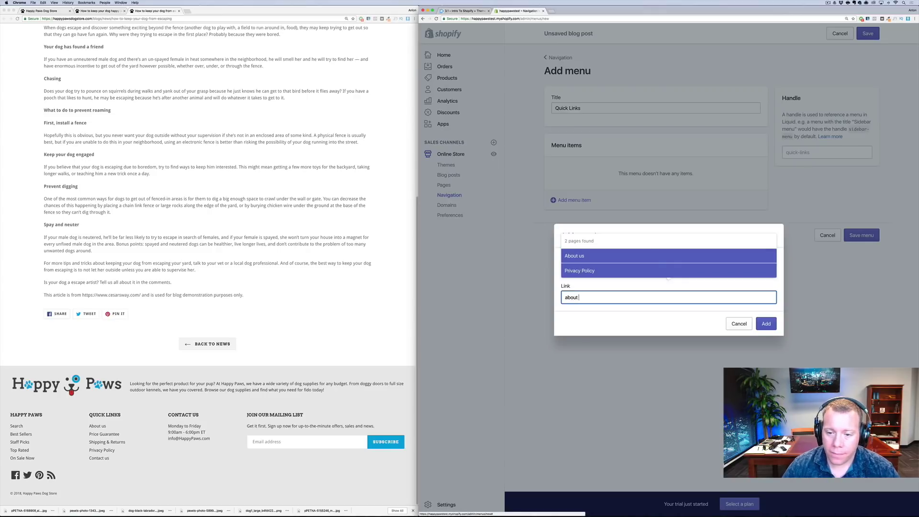
click(625, 255)
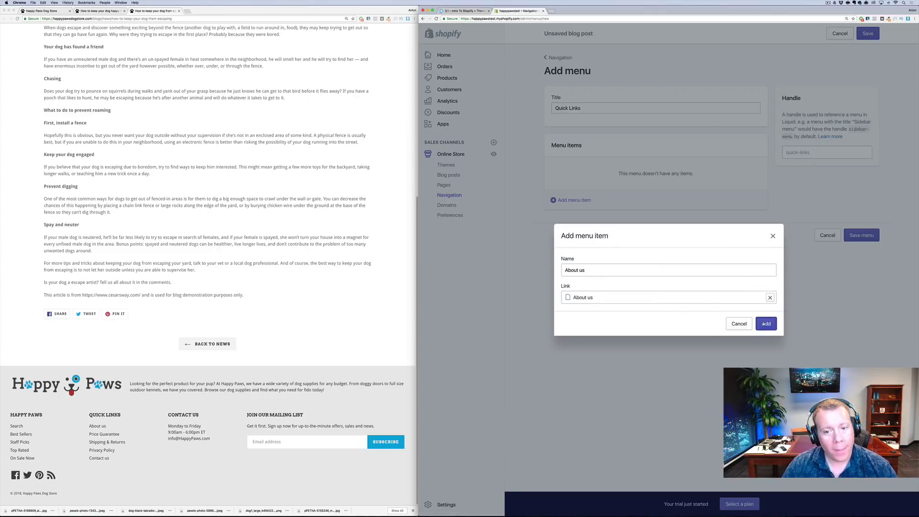
click(766, 323)
Add a 'Price Guarantee' item linked to the Price Guarantee page
click(574, 187)
click(603, 269)
text(Price Gur)
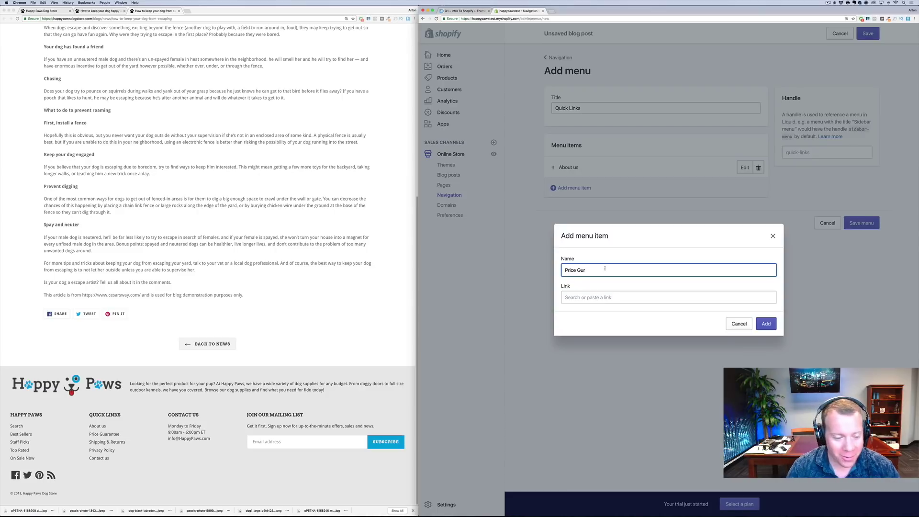
key(BackSpace)
text(aran)
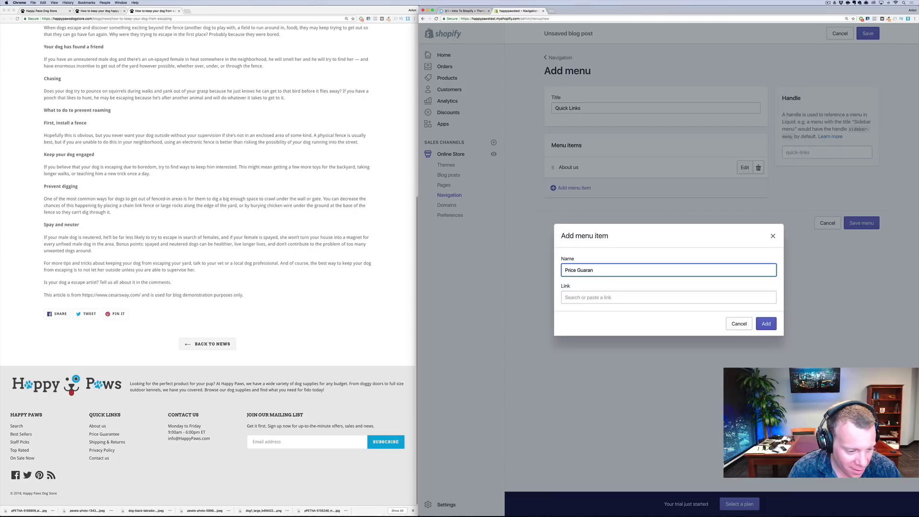
text(tee)
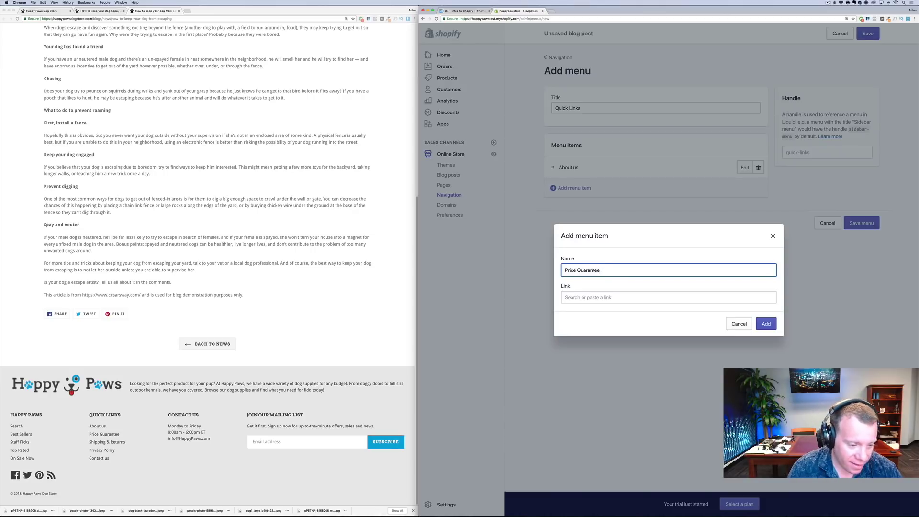
key(Tab)
text(price)
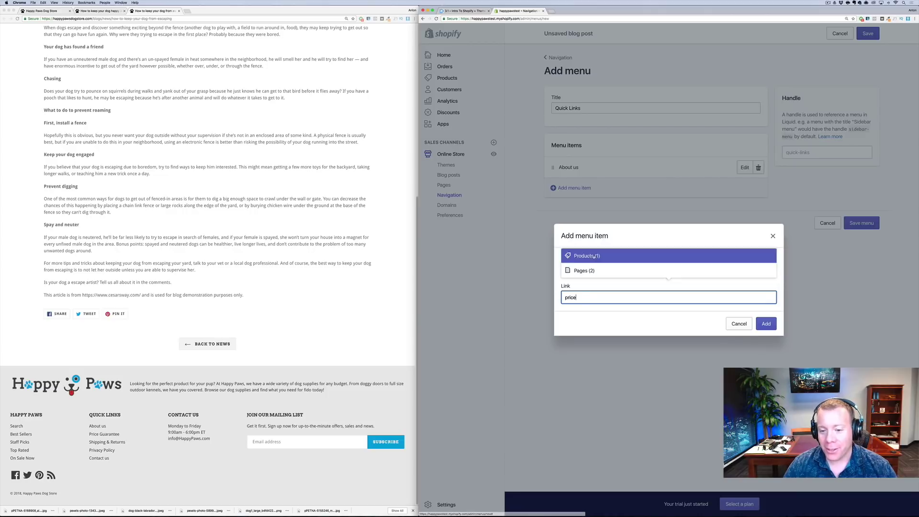
click(598, 271)
click(603, 270)
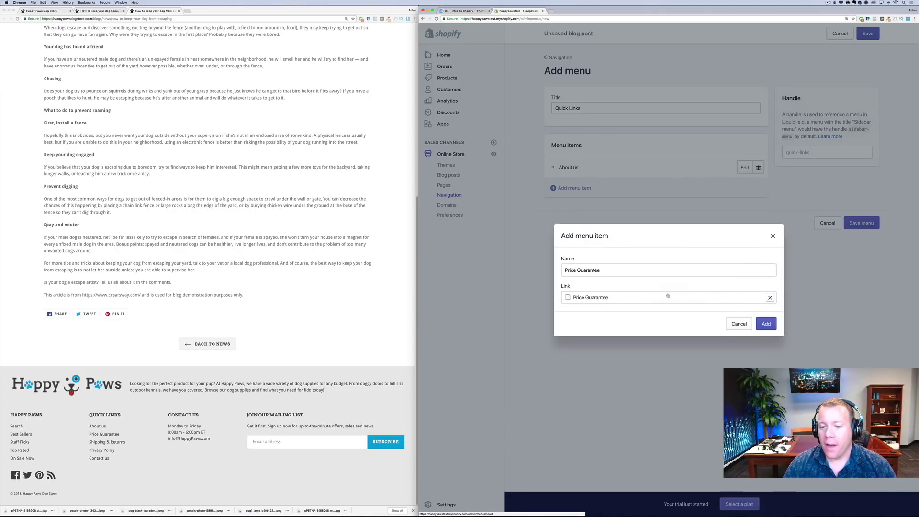
click(766, 323)
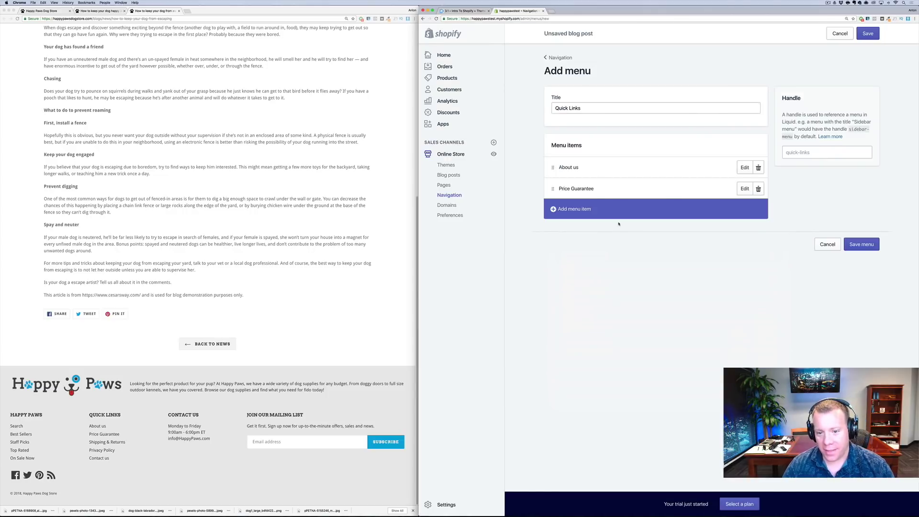
Add a 'Shipping & Returns' item linked to its page, then begin a Privacy Policy item
click(578, 213)
text(Shipping)
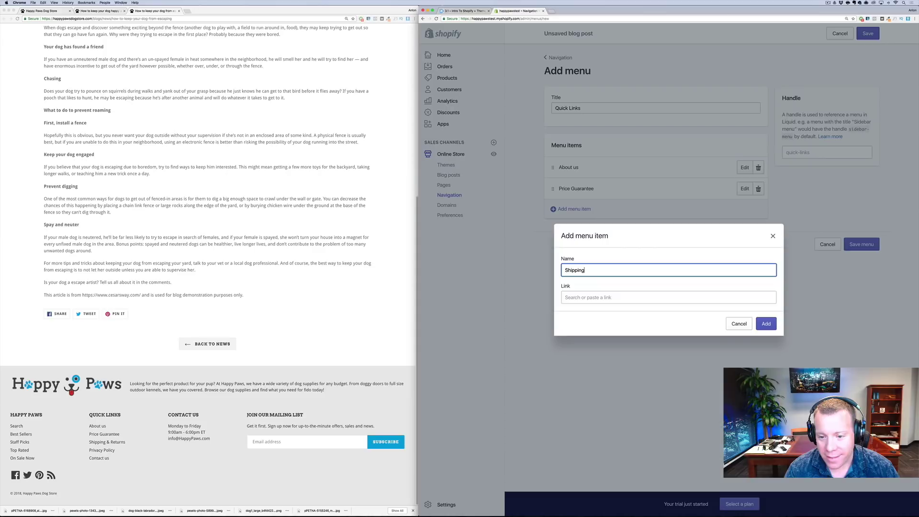
text( &)
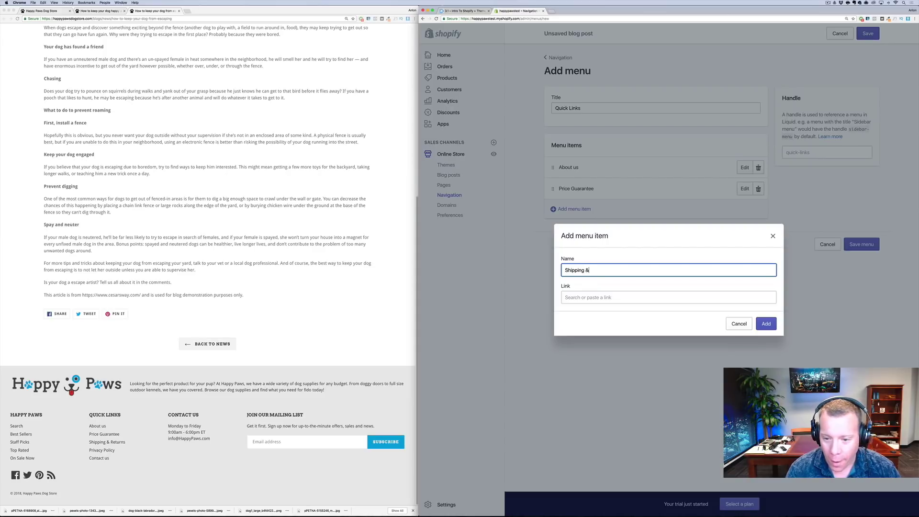
text( Returns)
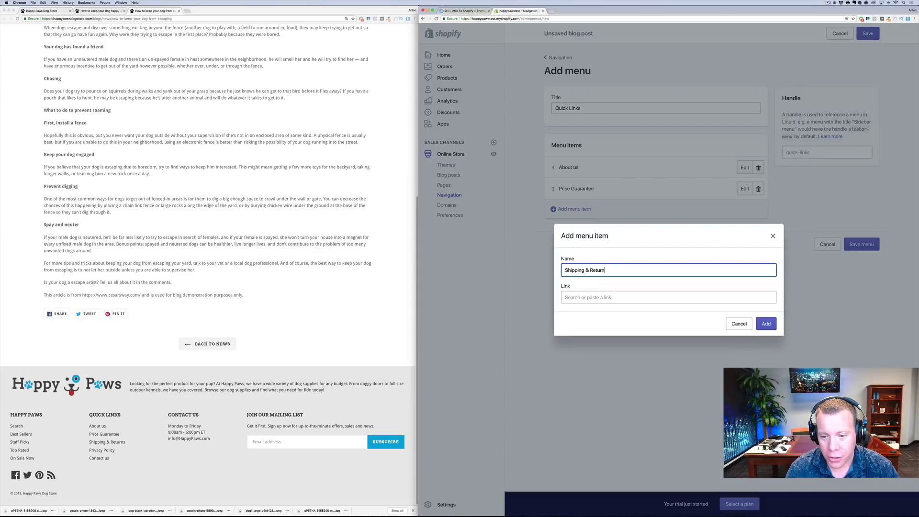
click(669, 297)
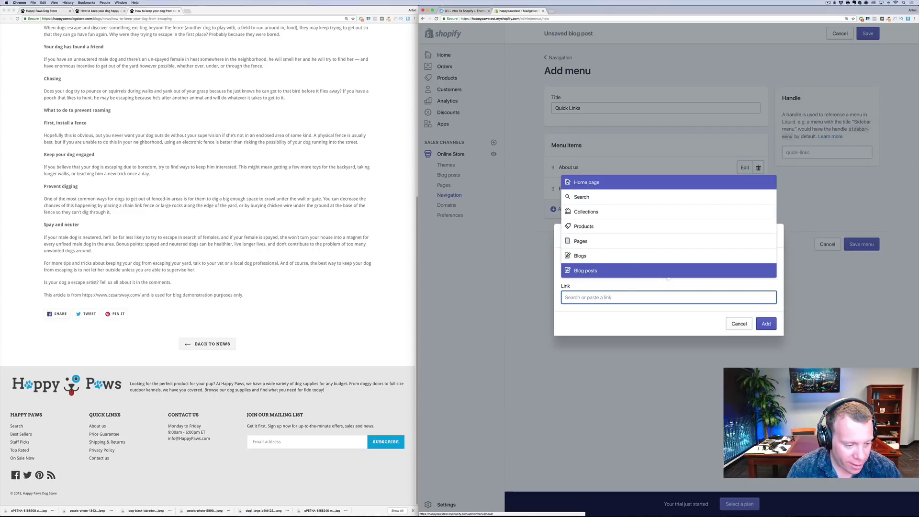
text(shipp)
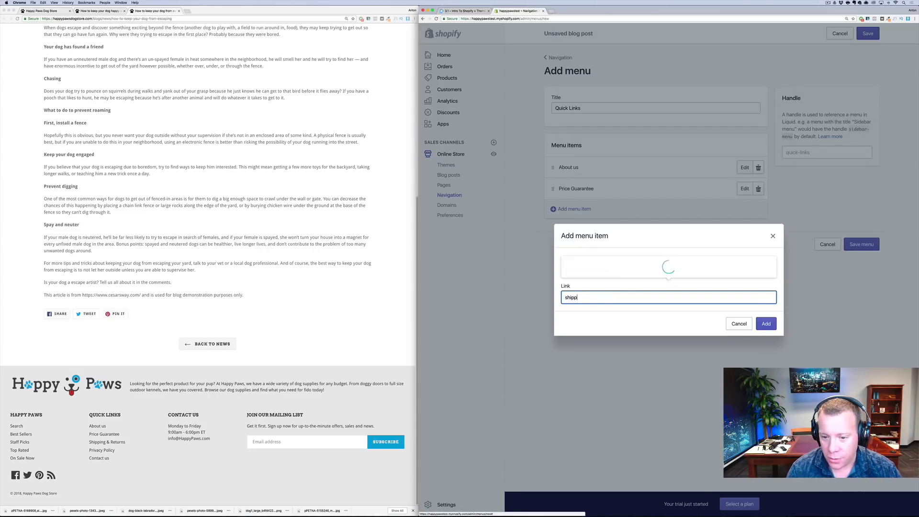
key(Down)
key(Return)
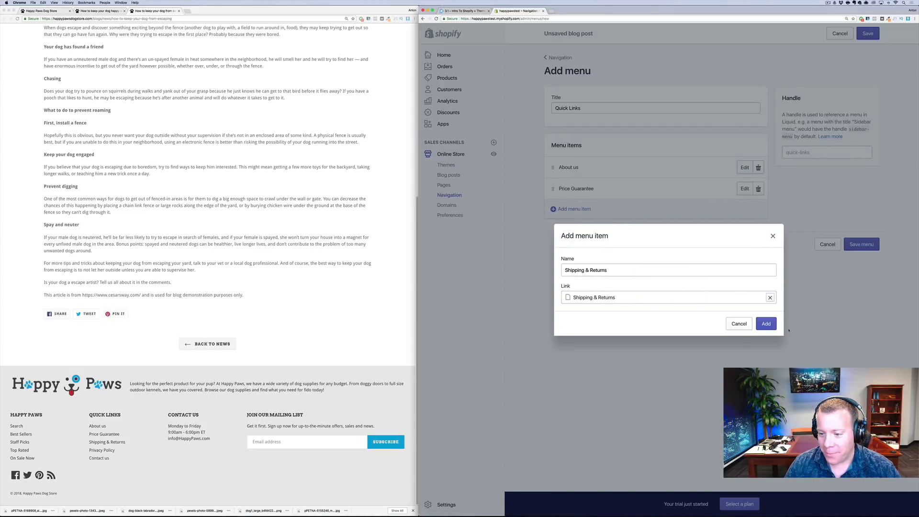
click(766, 324)
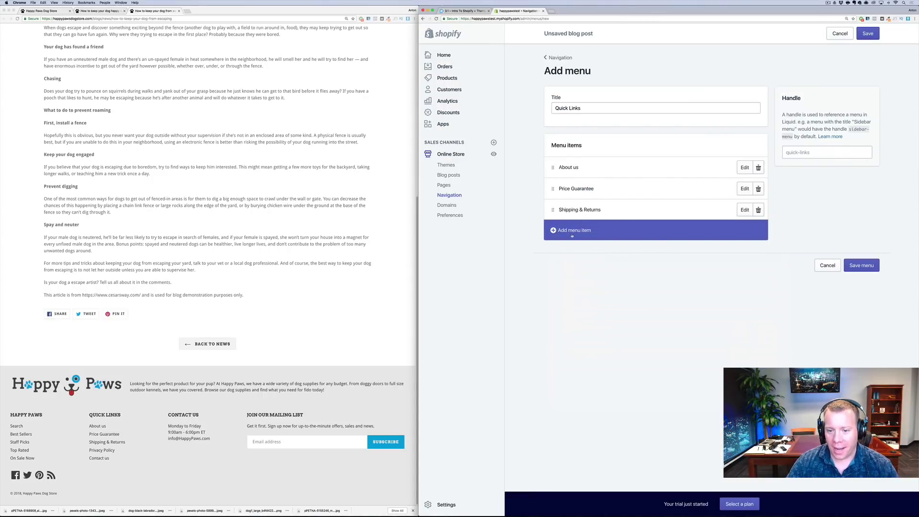
click(572, 233)
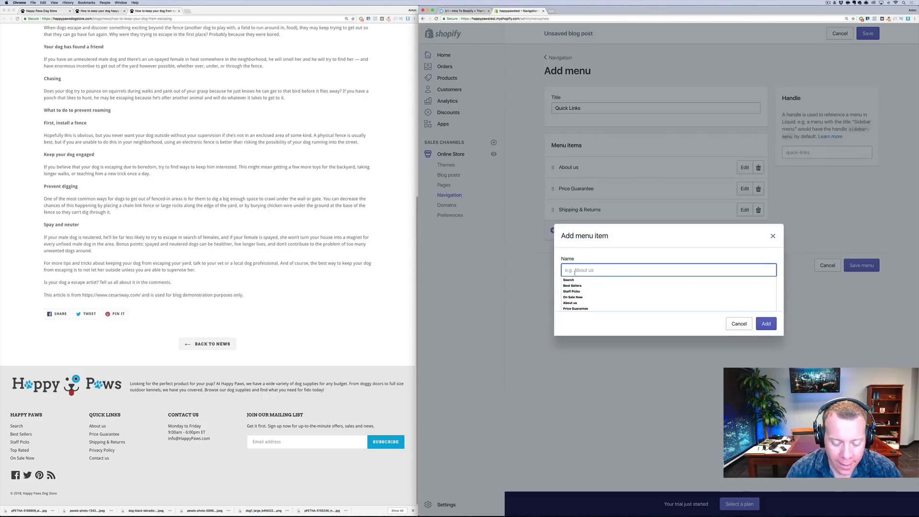
text(Privac)
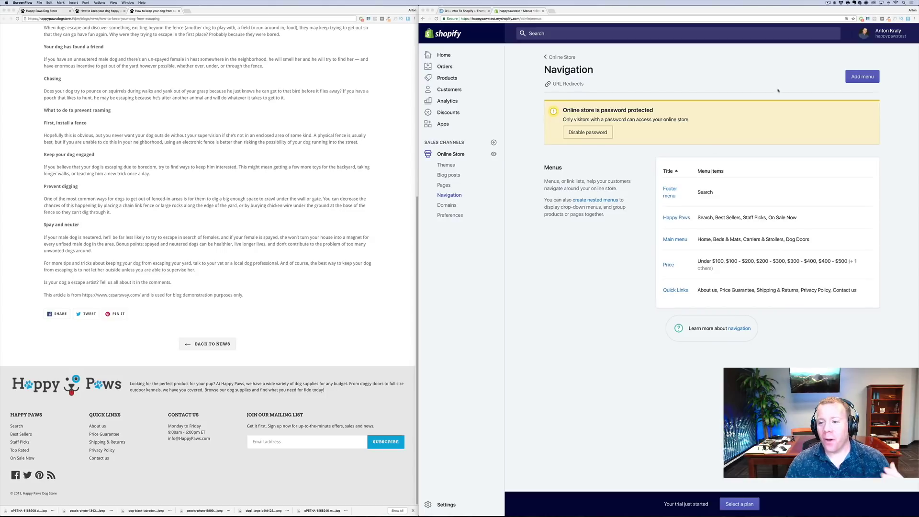
click(890, 32)
click(889, 34)
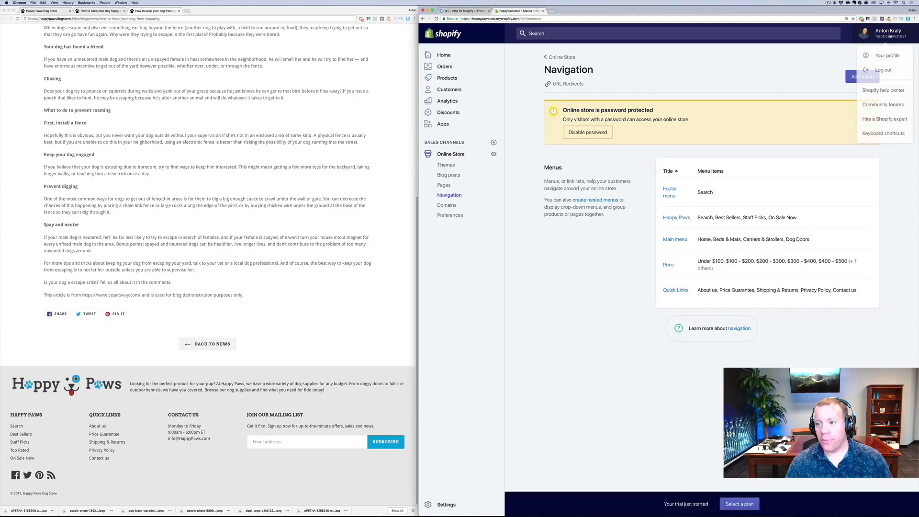
click(774, 78)
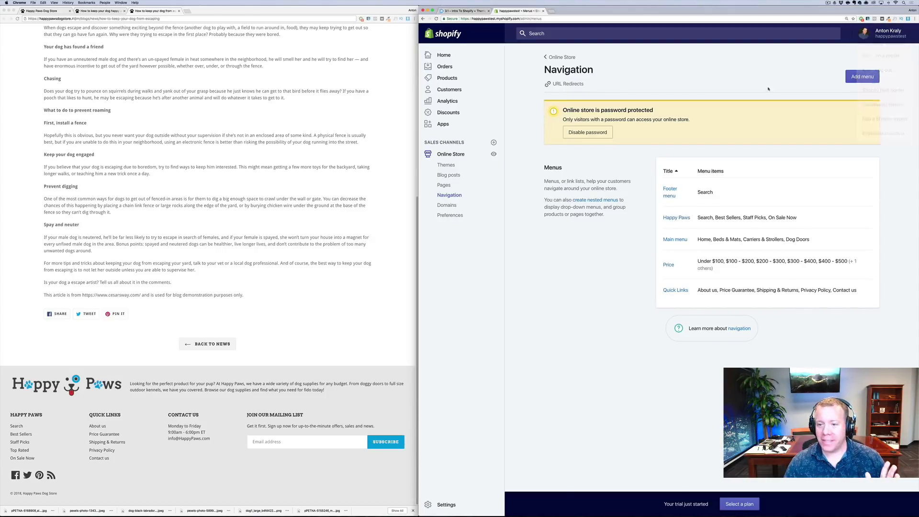
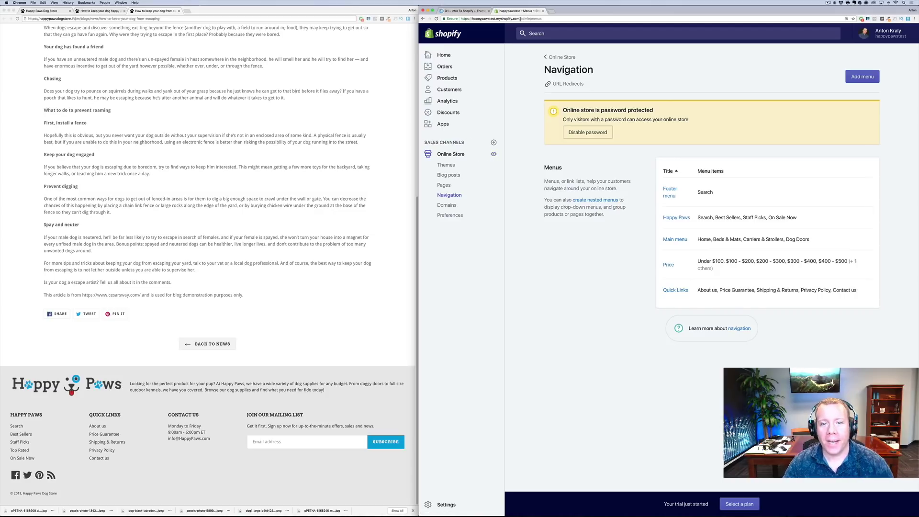
Copy the test store's web address and load the live storefront in a new tab
drag(521, 19, 454, 18)
key(ctrl+c)
key(ctrl+t)
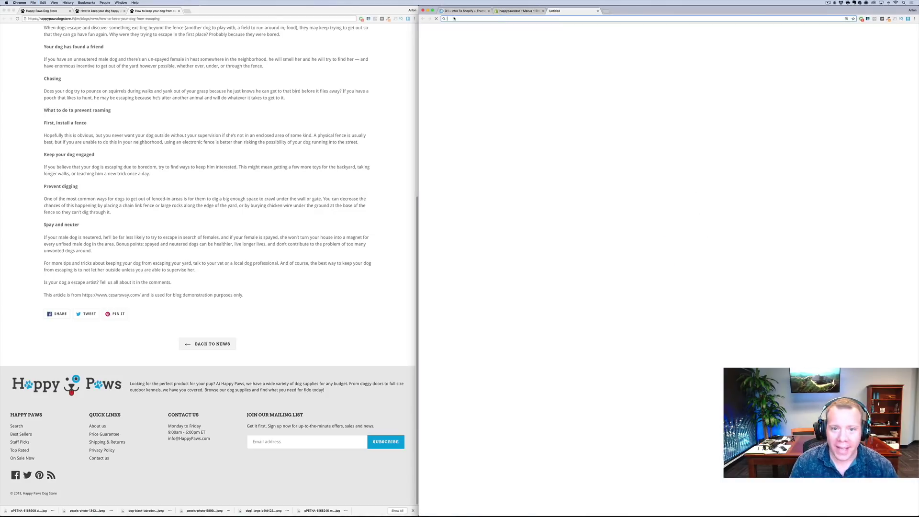
key(ctrl+v)
key(Return)
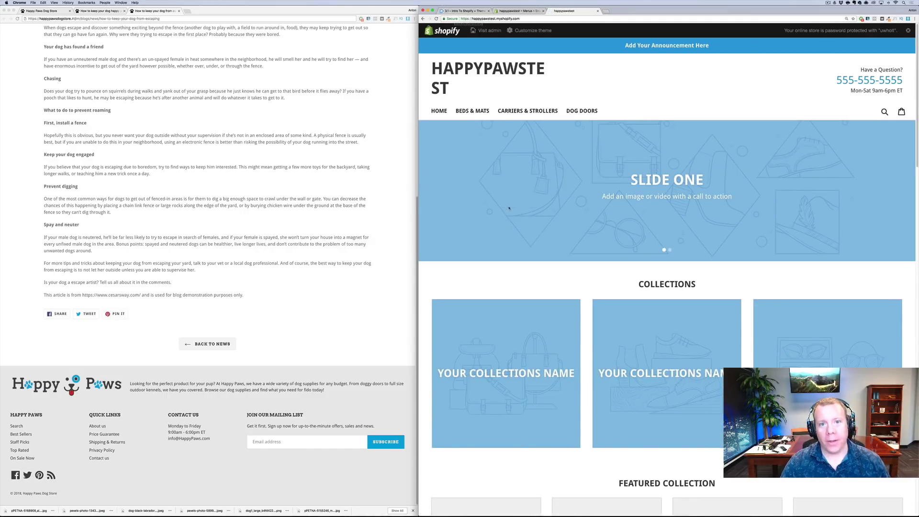
Scroll through the storefront's default homepage sections, then go back to the admin tab
scroll(519, 241, down, 5)
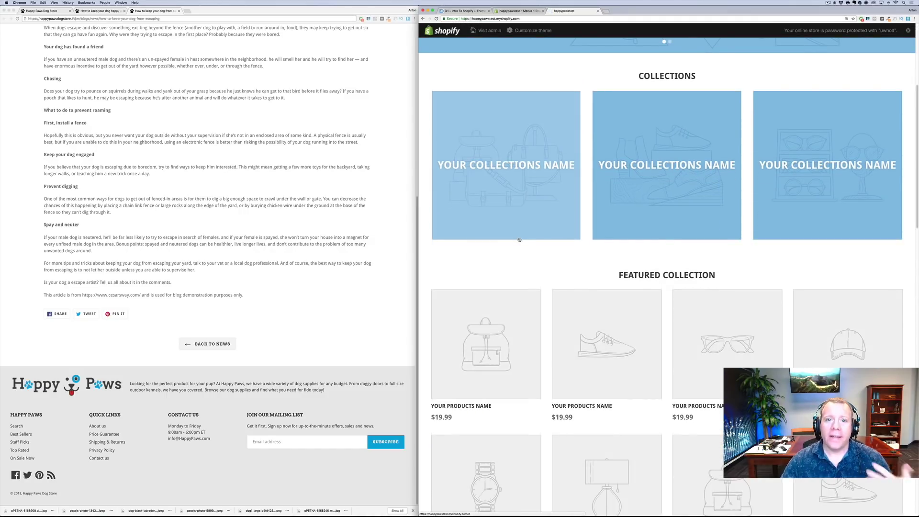
scroll(518, 239, down, 15)
scroll(523, 251, down, 6)
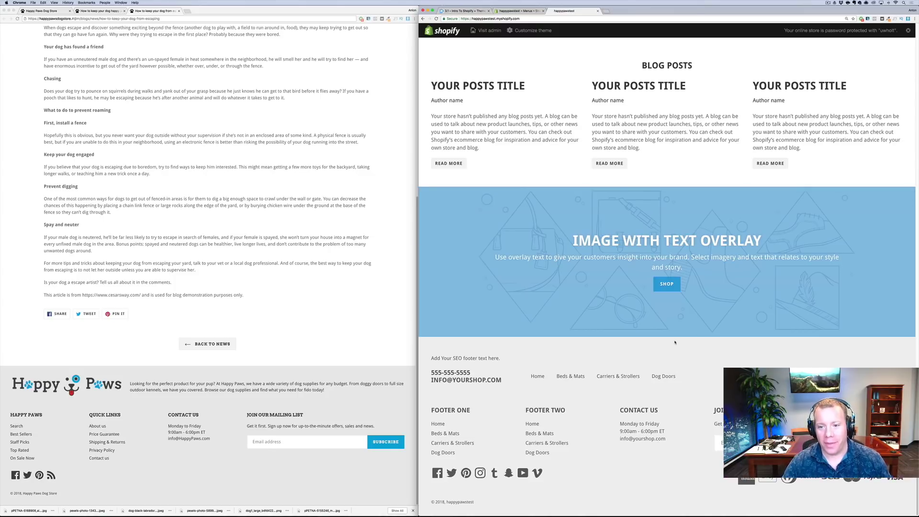
scroll(676, 343, up, 20)
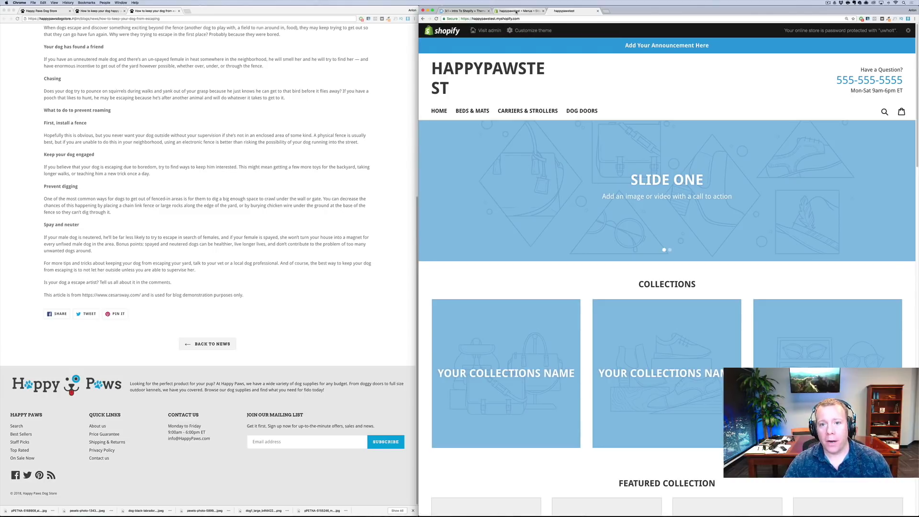
click(516, 11)
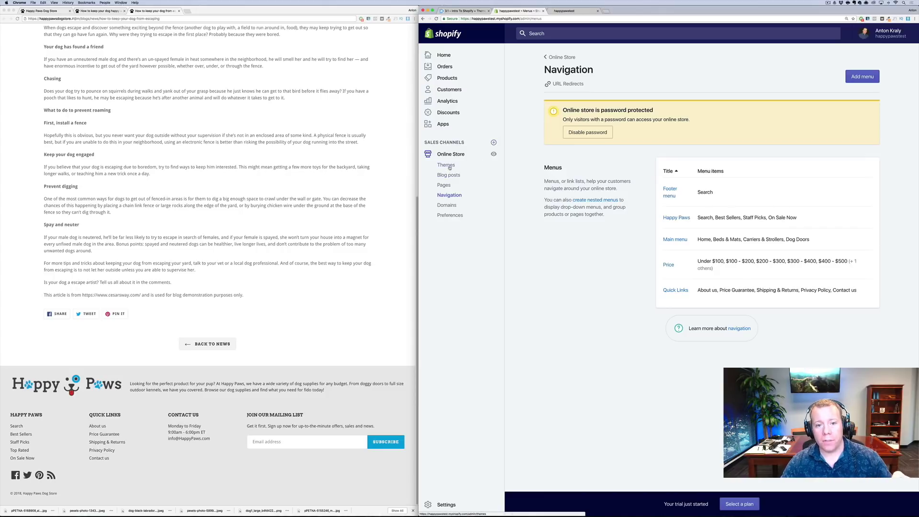
Go to Online Store Themes and customize the current Dsl-theme-6-1 theme
click(446, 165)
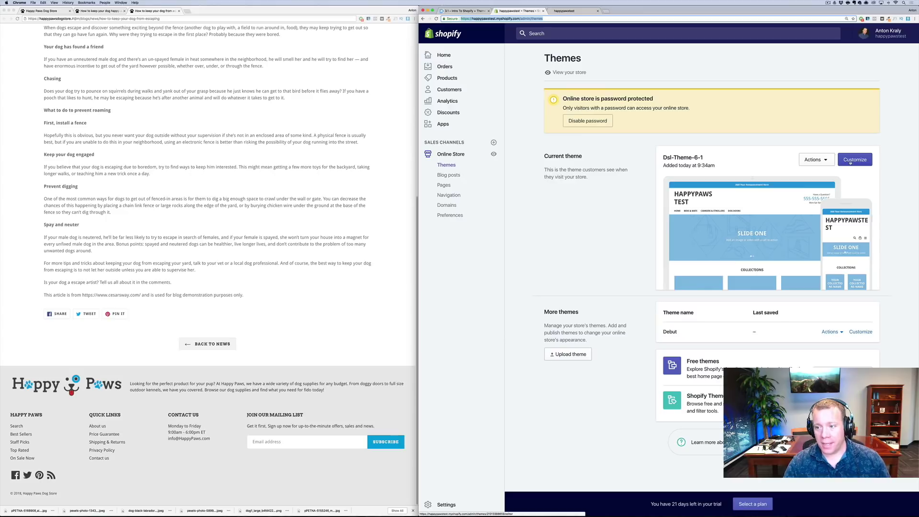
click(850, 164)
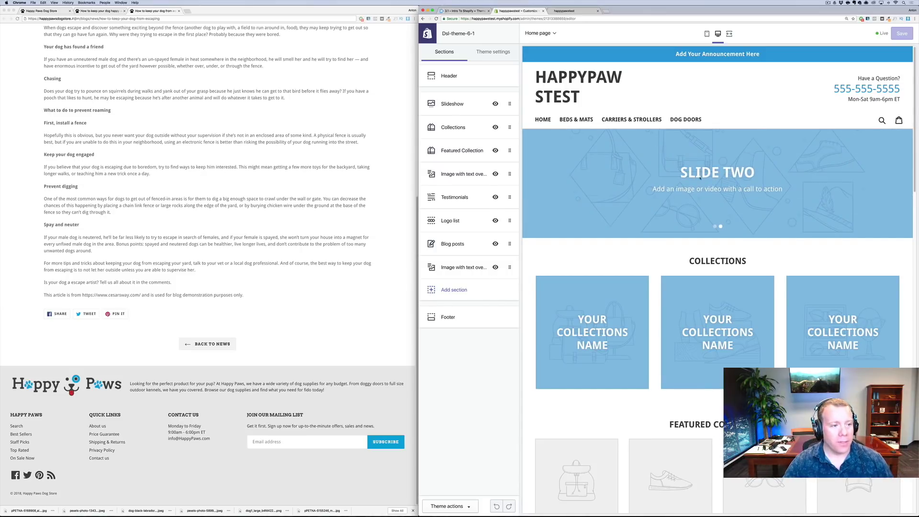
Load the Happy Paws demo homepage for comparison and open the theme's Header section settings
scroll(206, 192, up, 20)
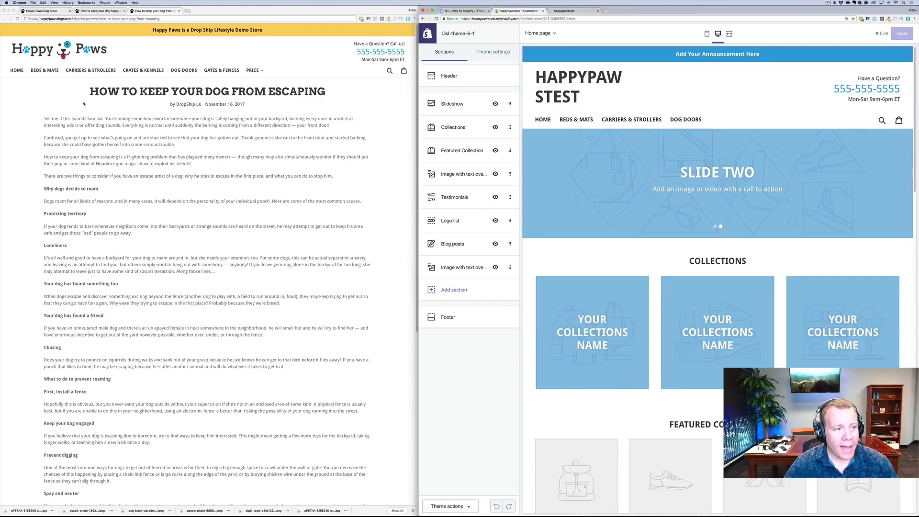
click(47, 51)
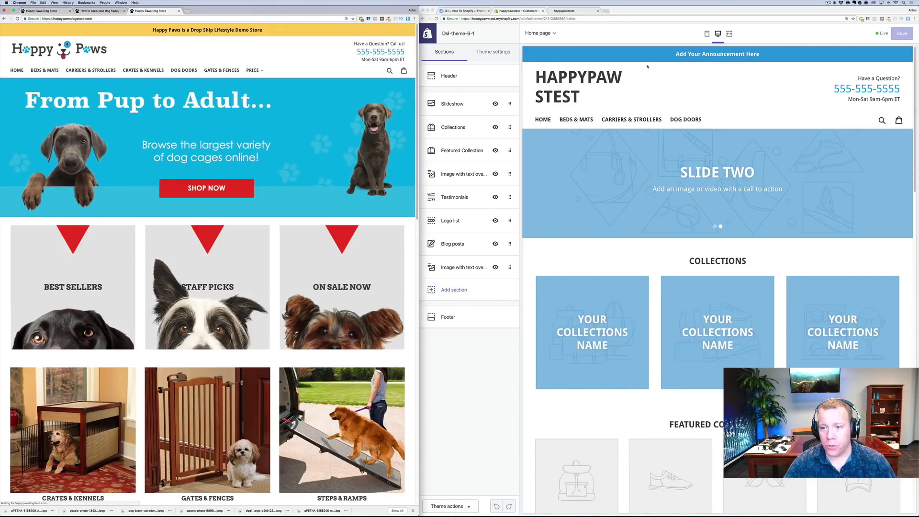
click(564, 11)
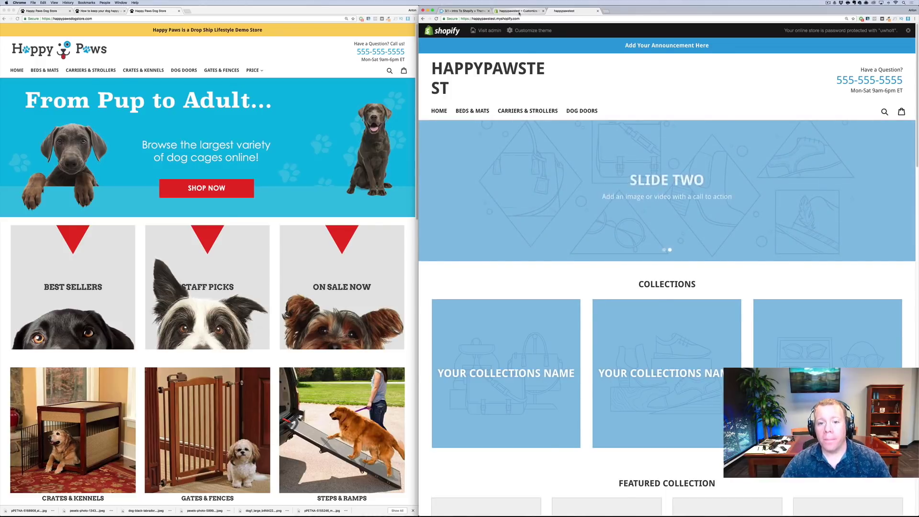
click(536, 11)
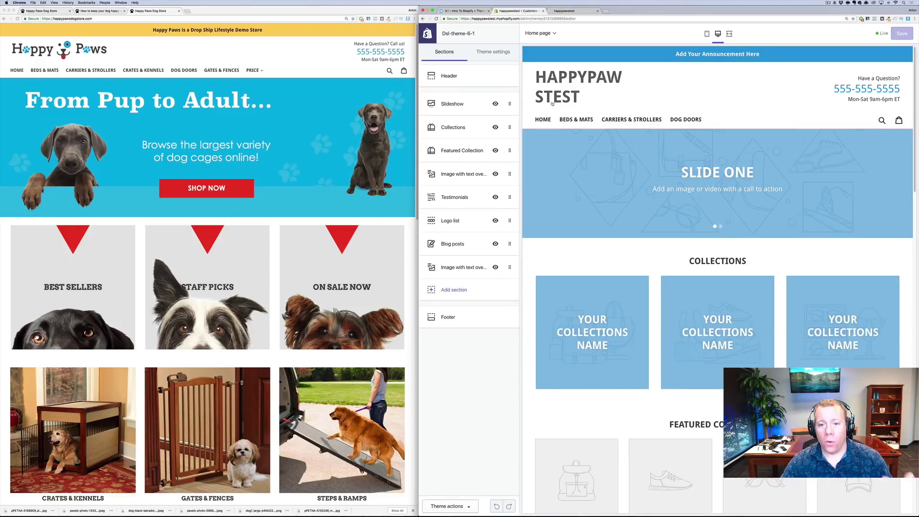
click(448, 82)
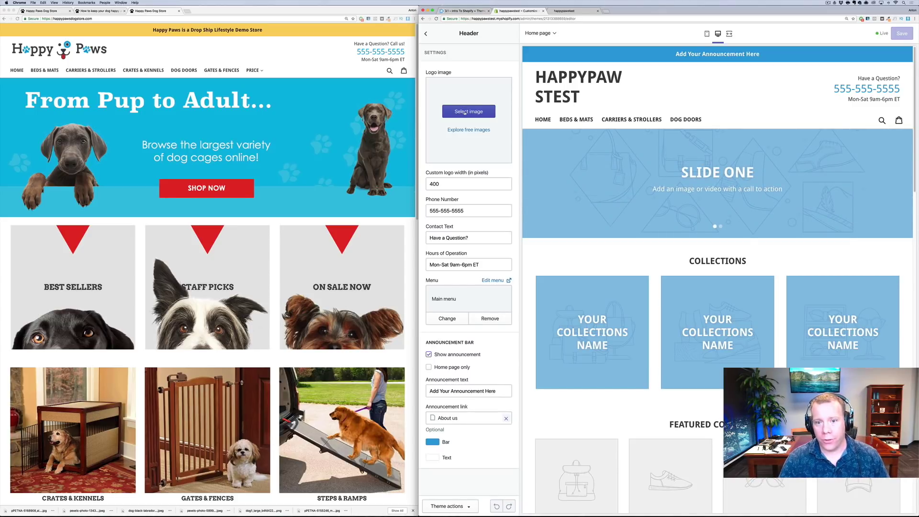
Upload the Happy Paws logo from Downloads and set it as the header logo image
click(459, 113)
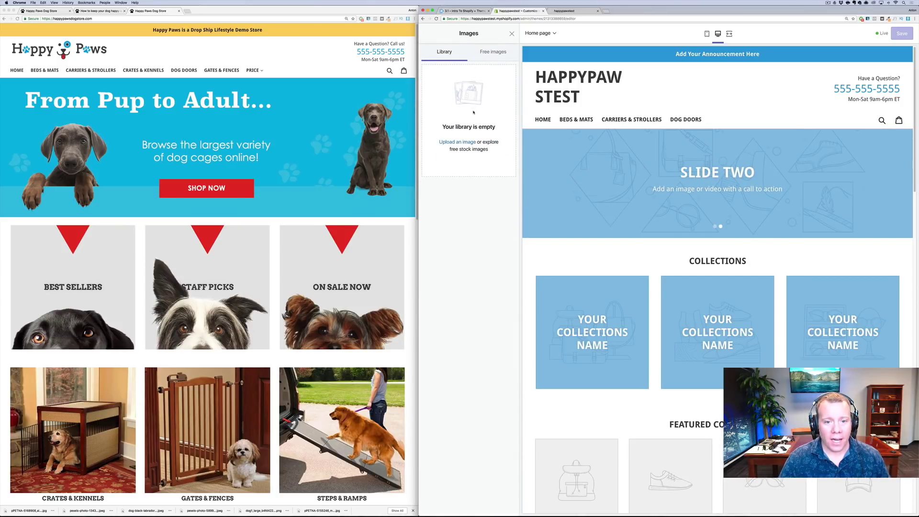
click(457, 142)
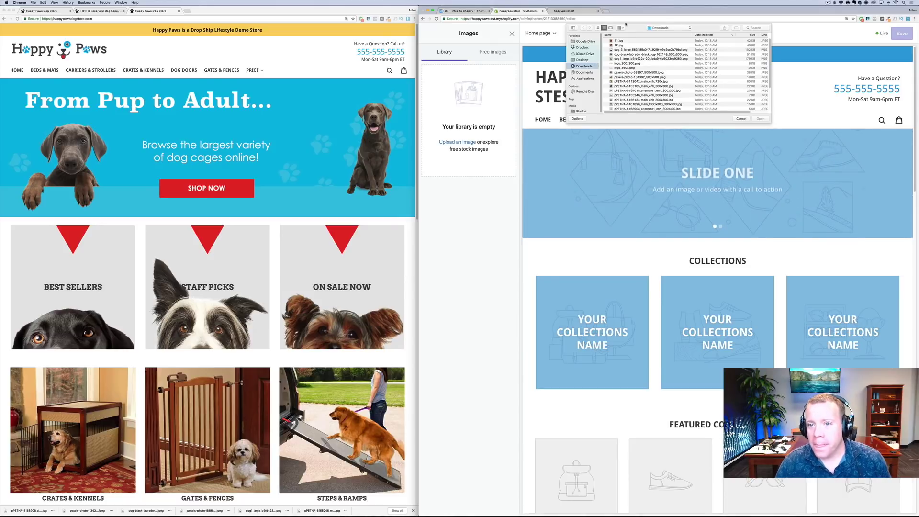
click(598, 28)
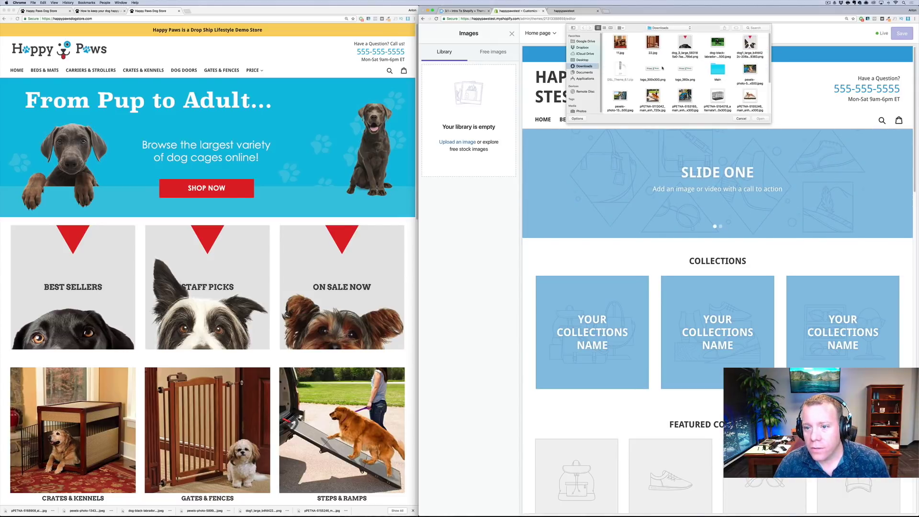
double_click(653, 71)
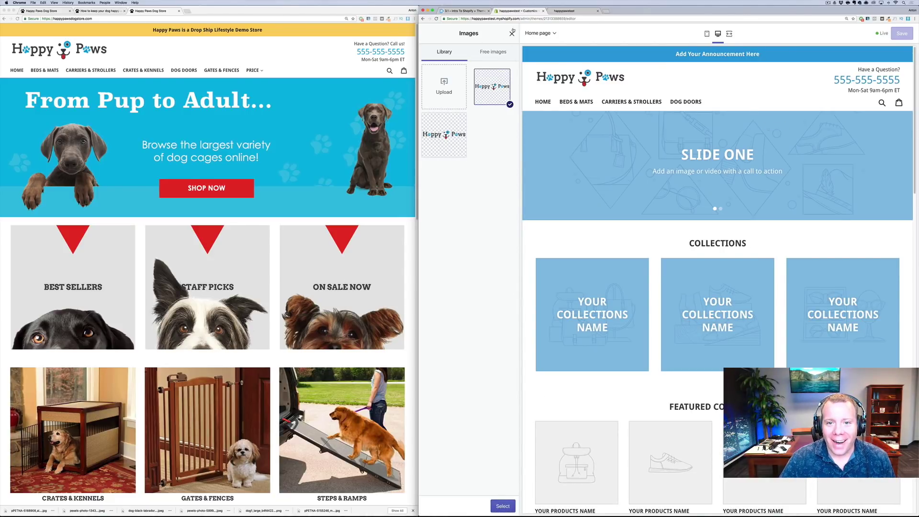
click(512, 32)
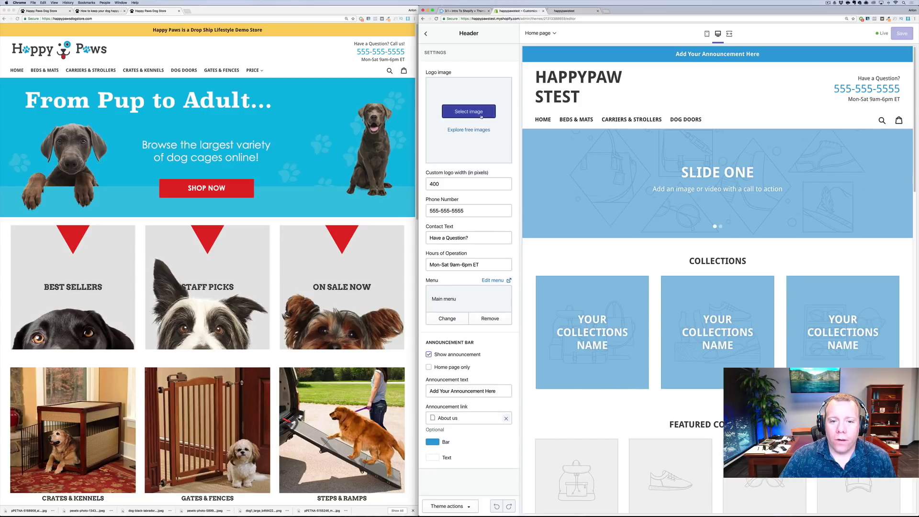
click(484, 112)
click(446, 135)
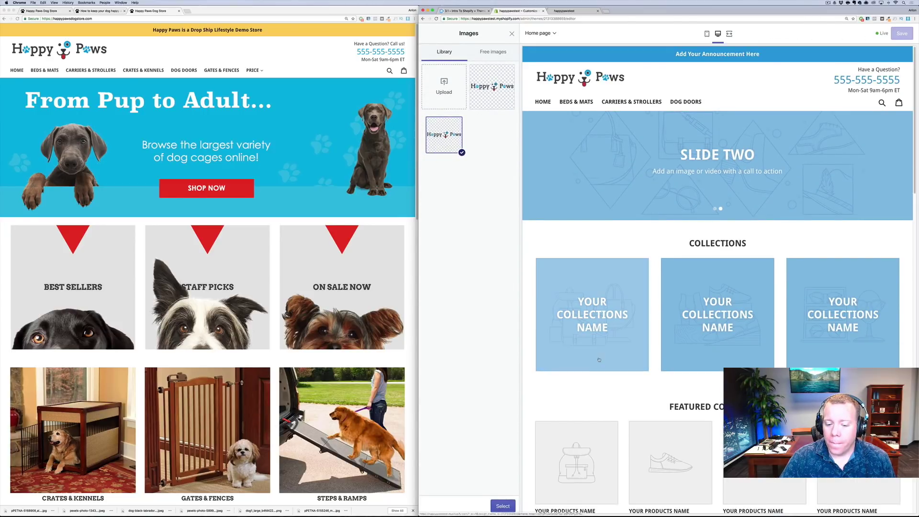
click(503, 504)
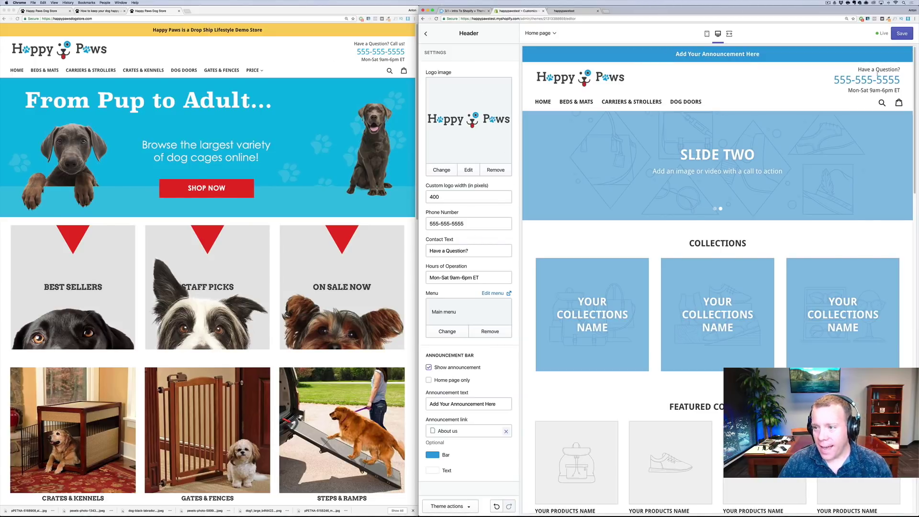
Change the contact text to 'Have a Question? Call us!' and clear the About us announcement link
click(467, 250)
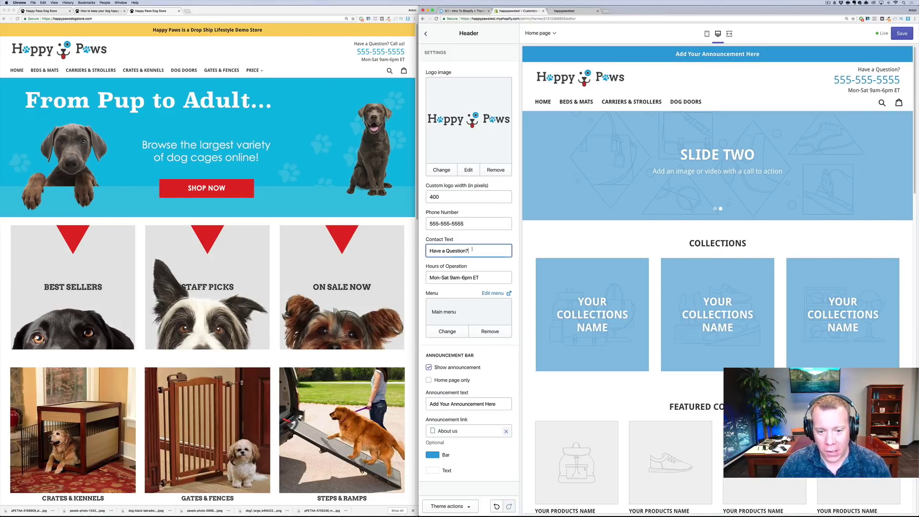
text(Call)
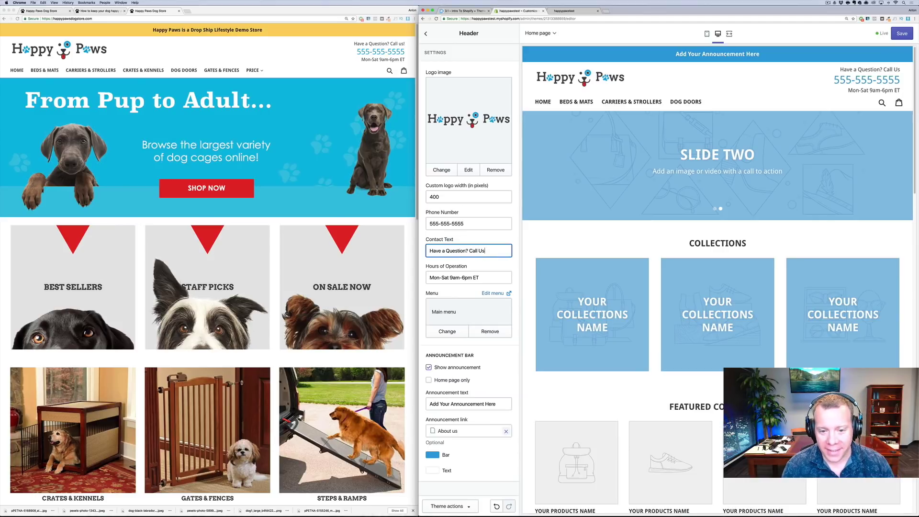
text( us)
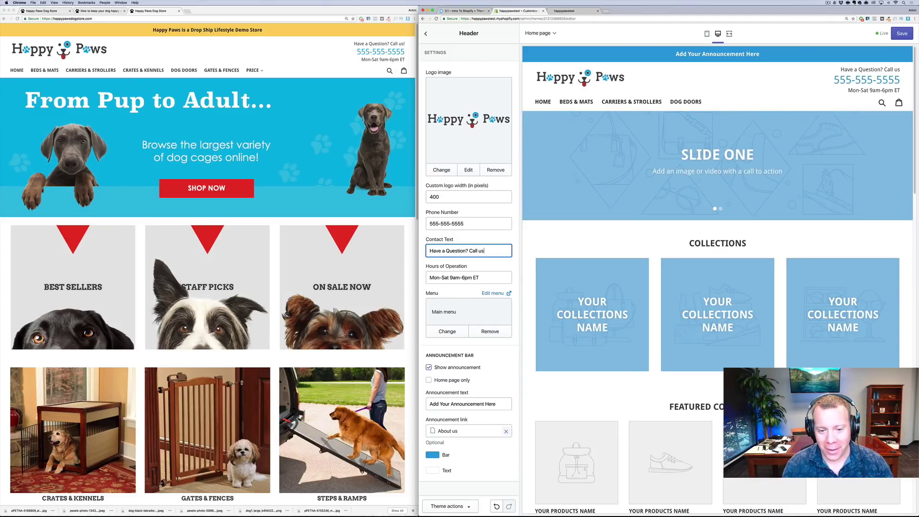
text(!)
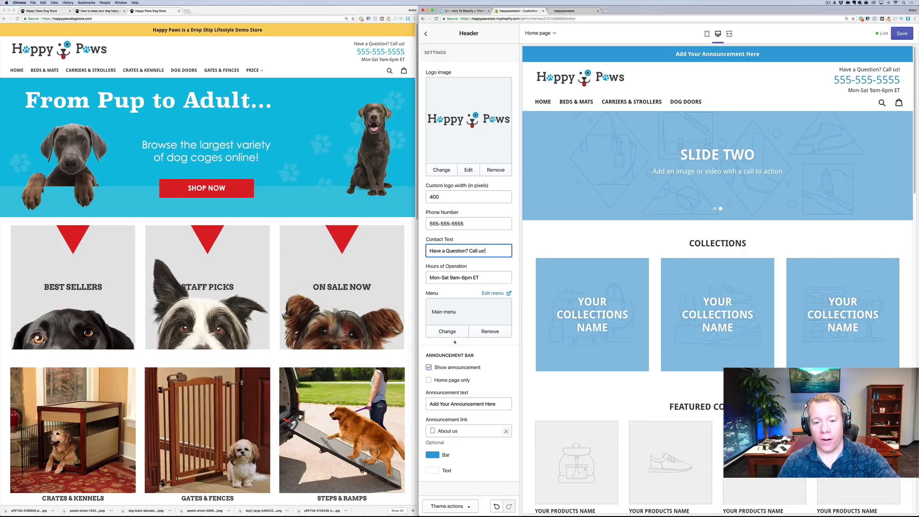
click(453, 336)
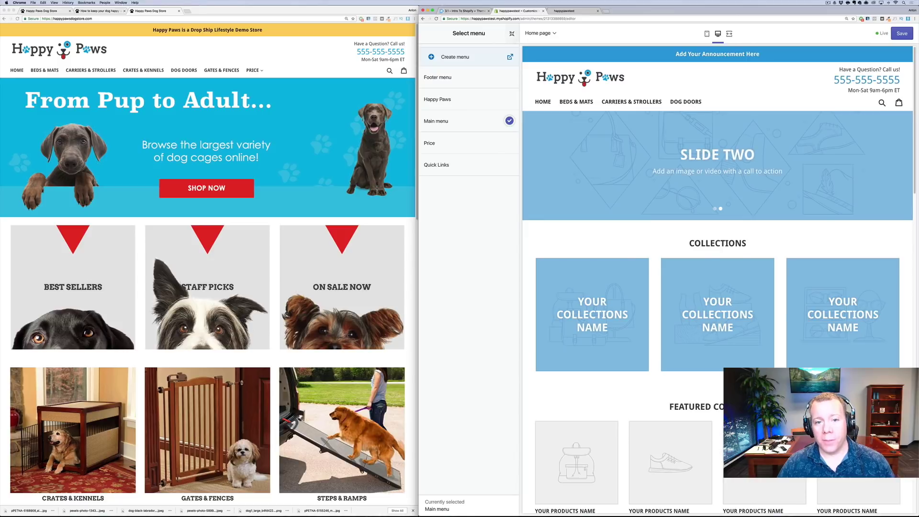
click(512, 33)
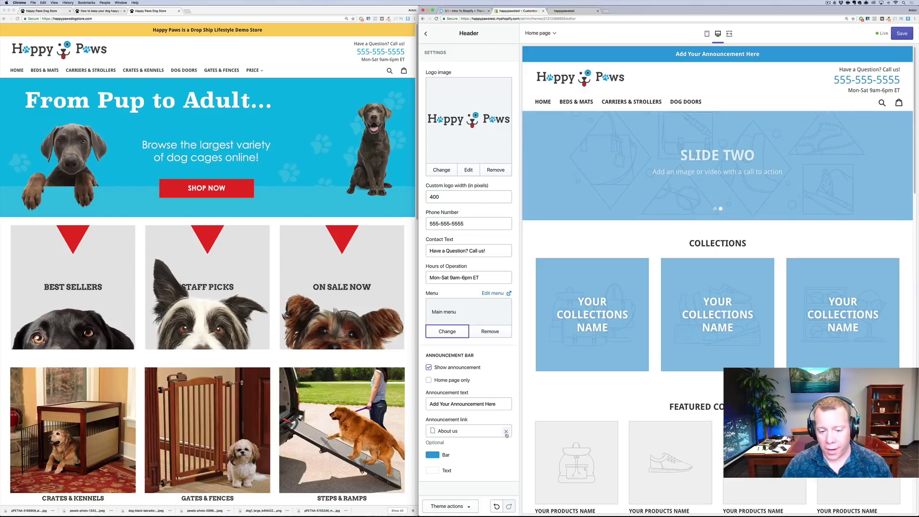
click(505, 432)
click(498, 467)
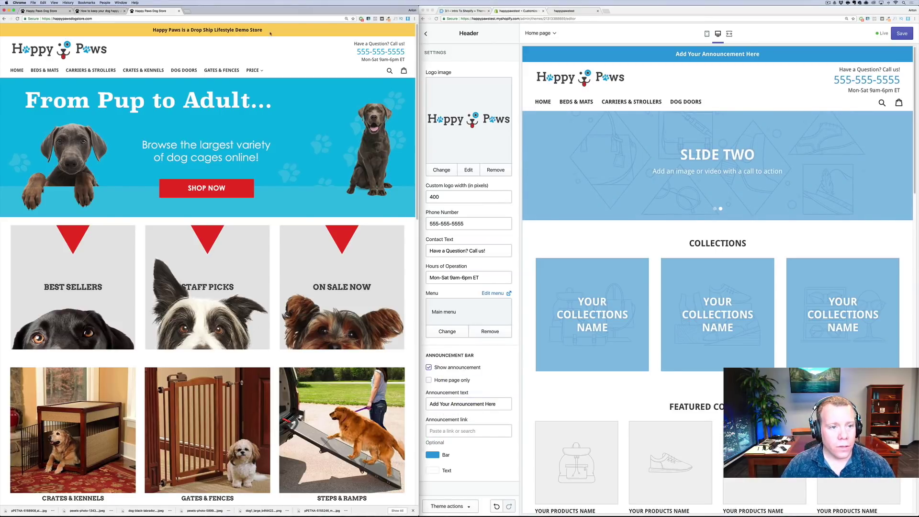
Replace the announcement text with the demo's 'Happy Paws is a Drop Ship Lifestyle Demo Store'
drag(263, 31, 152, 32)
key(ctrl+c)
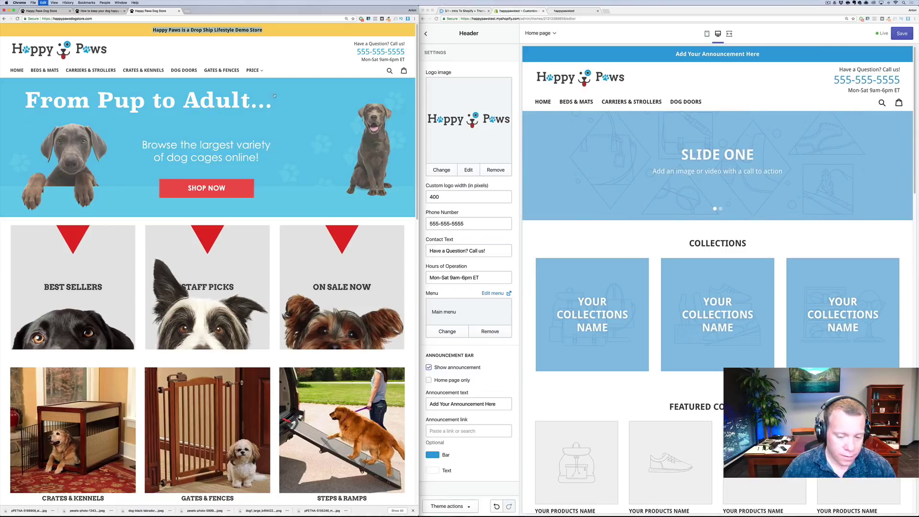
click(487, 400)
triple_click(495, 403)
key(ctrl+v)
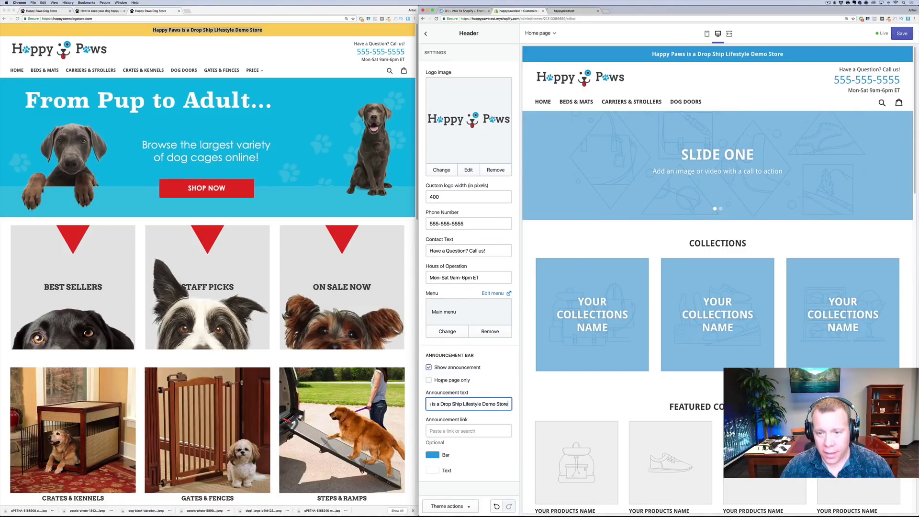
click(496, 434)
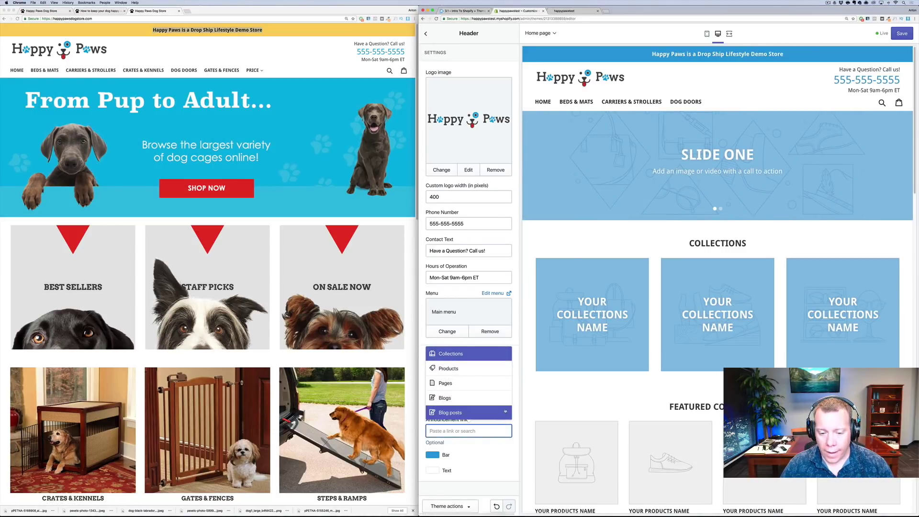
Open the ColorZilla extension over the demo store to sample its bar colour
click(507, 456)
click(508, 456)
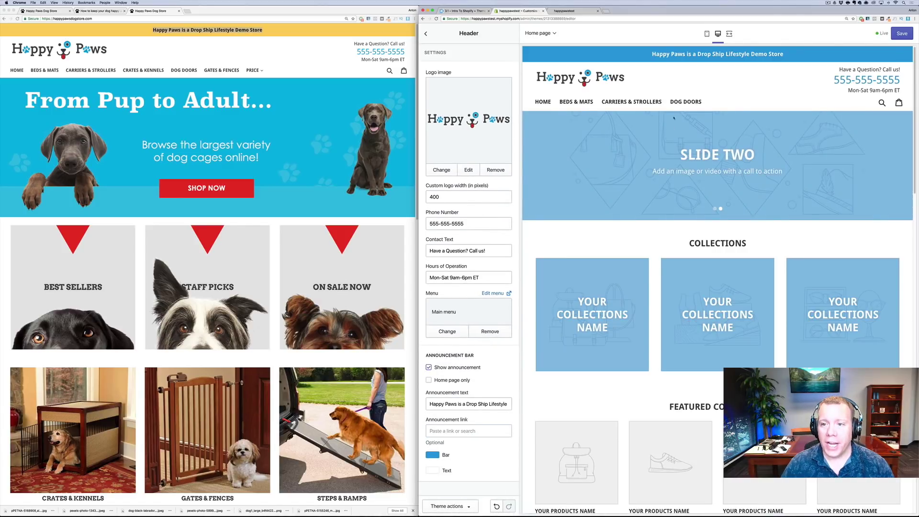
click(312, 41)
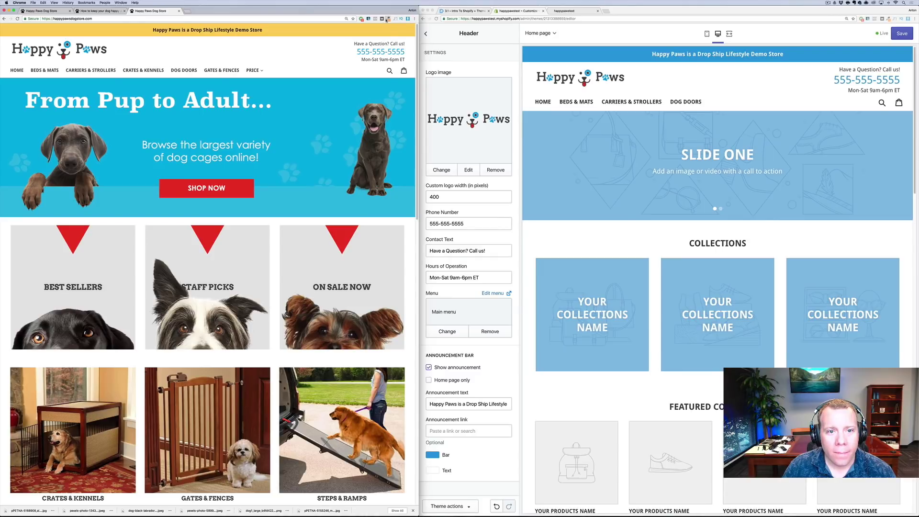
click(388, 19)
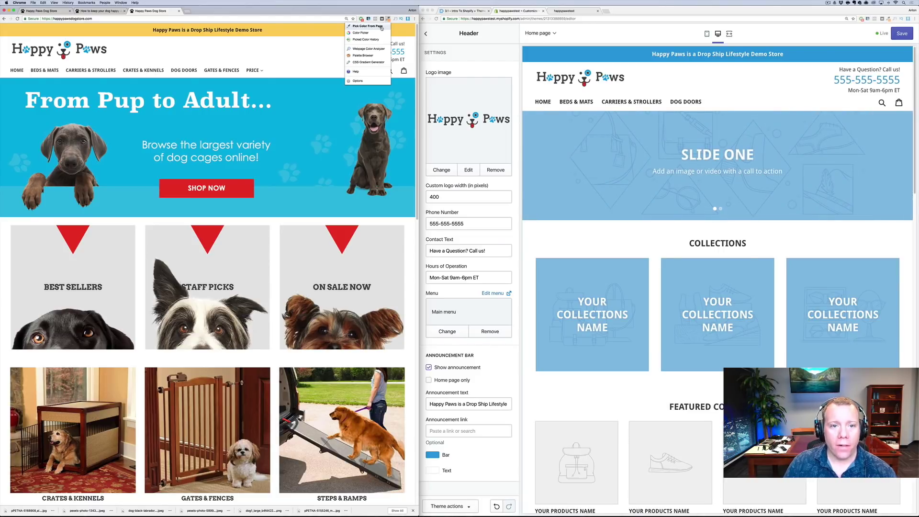
Set the announcement bar colour to the demo's yellow #F2D168
click(381, 28)
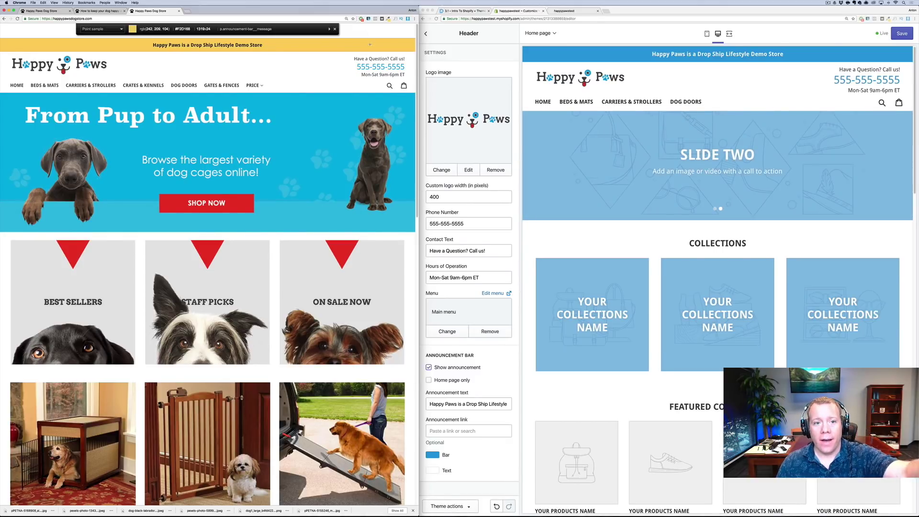
click(369, 44)
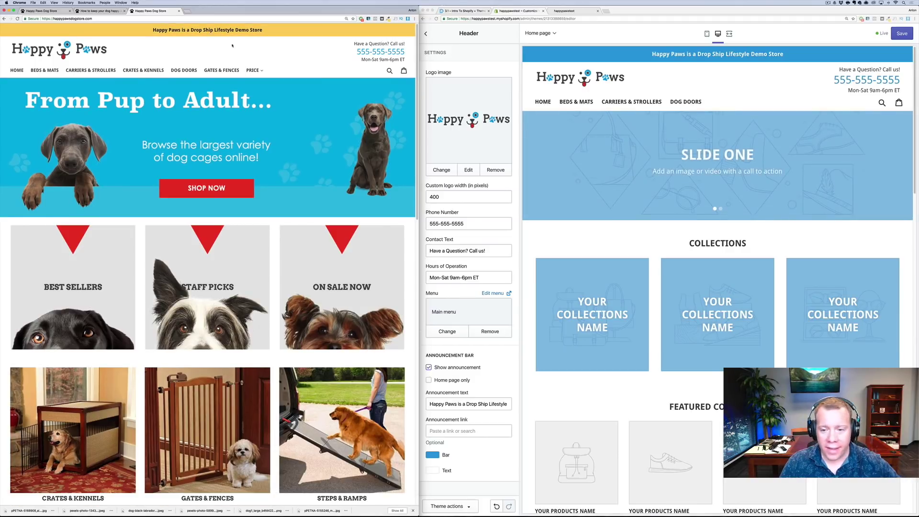
click(434, 456)
click(434, 455)
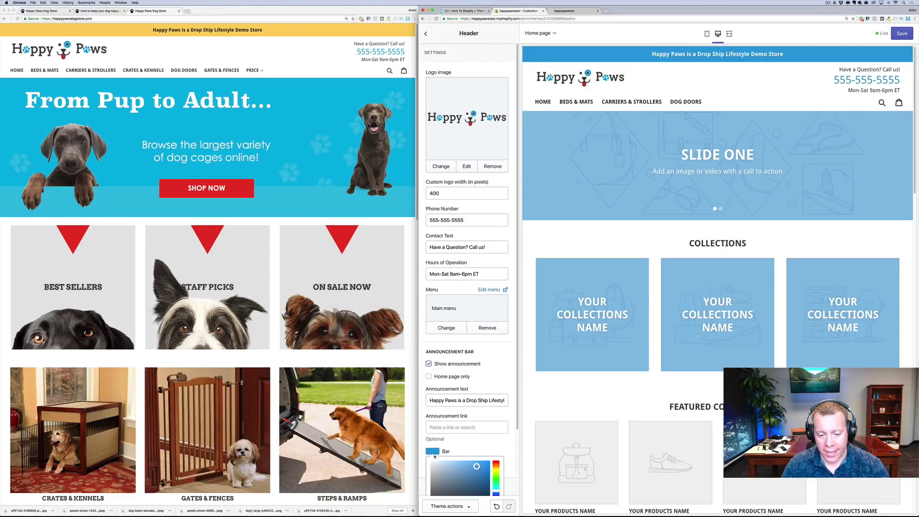
scroll(459, 460, down, 2)
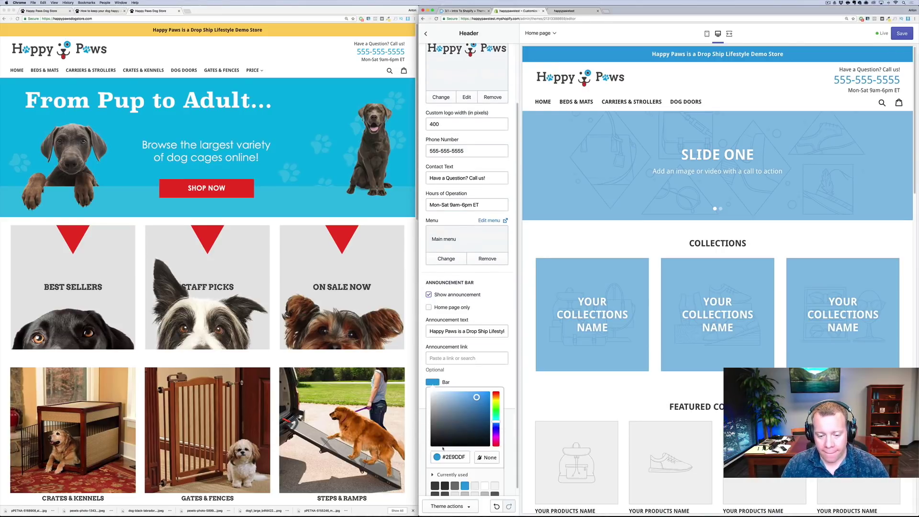
triple_click(467, 457)
key(ctrl+v)
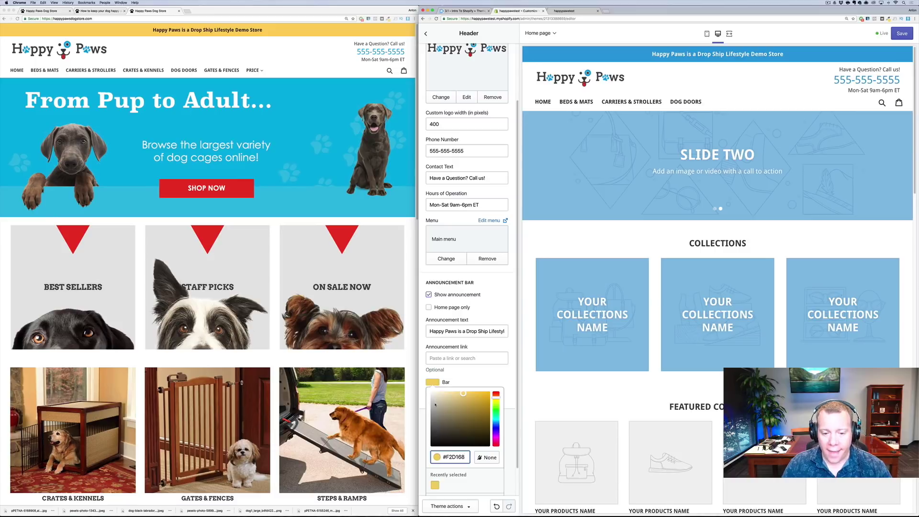
click(648, 96)
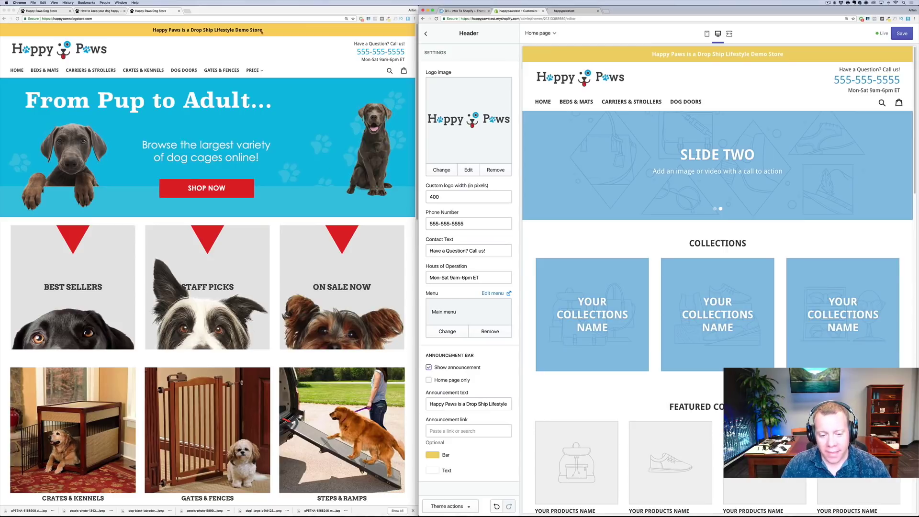
Make the announcement text black and save the header changes
click(433, 470)
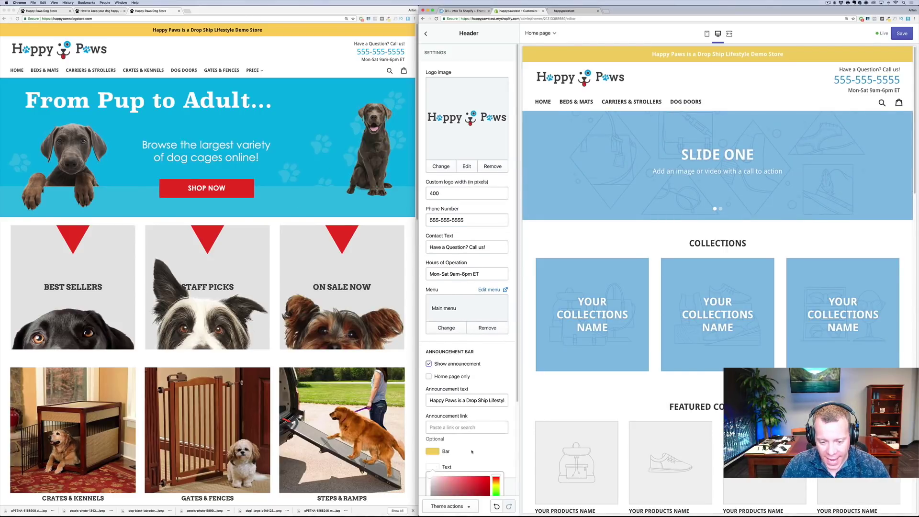
click(448, 490)
click(455, 415)
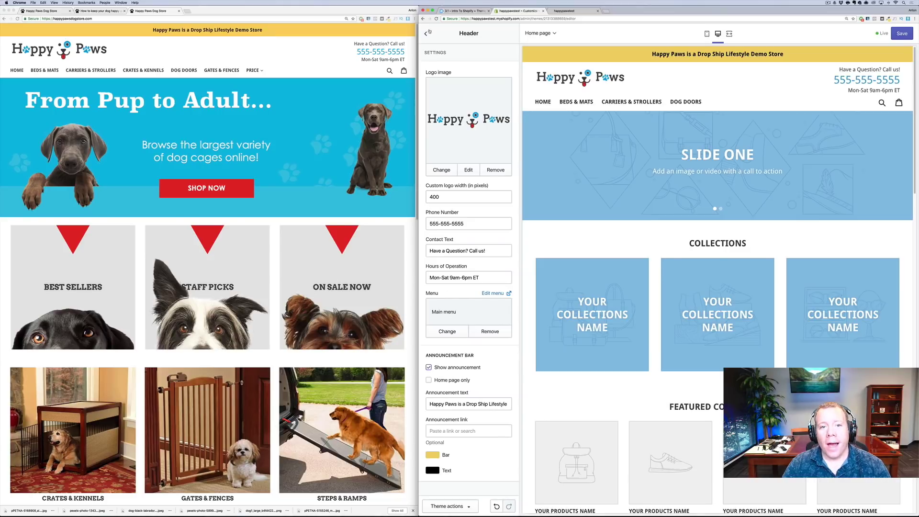
click(902, 33)
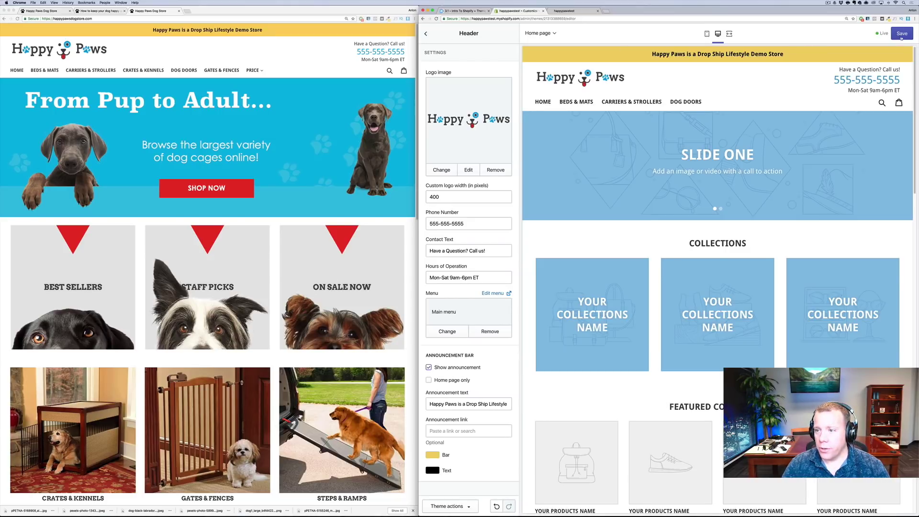
click(425, 34)
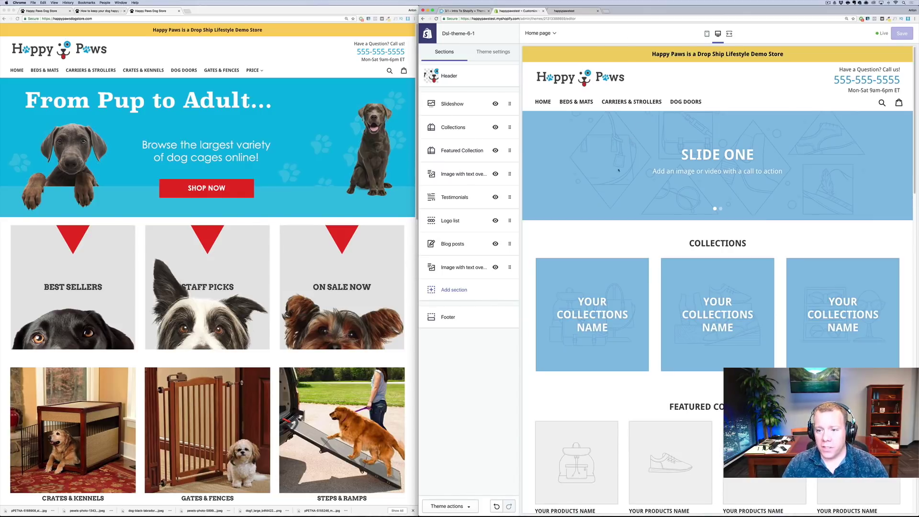
Open the Slideshow section and remove Slide Two
click(452, 104)
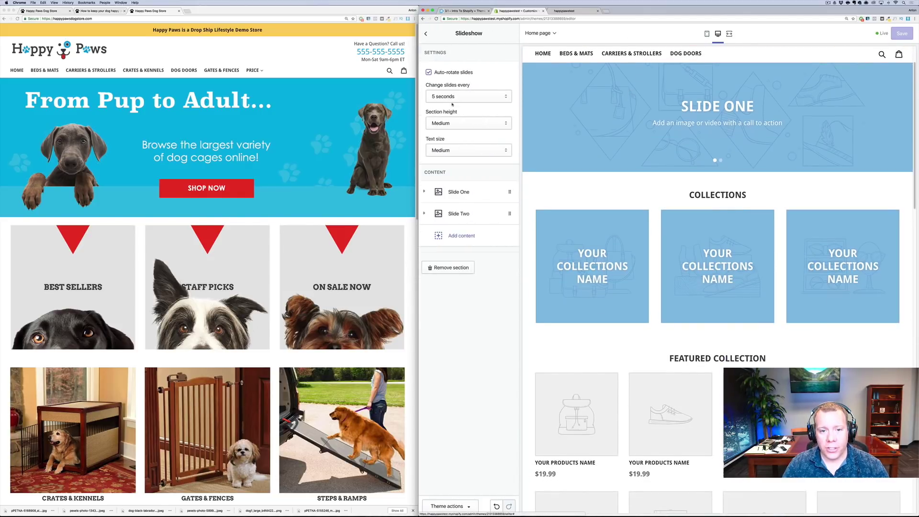
click(296, 142)
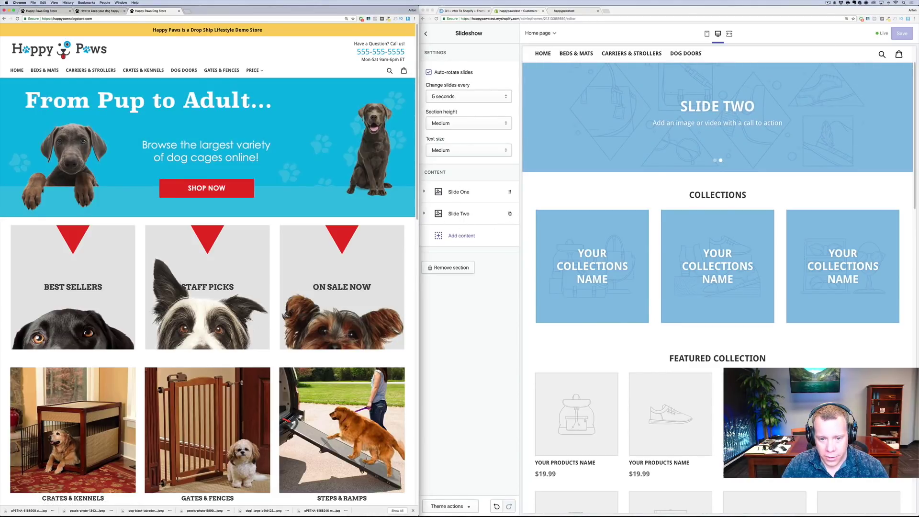
click(425, 215)
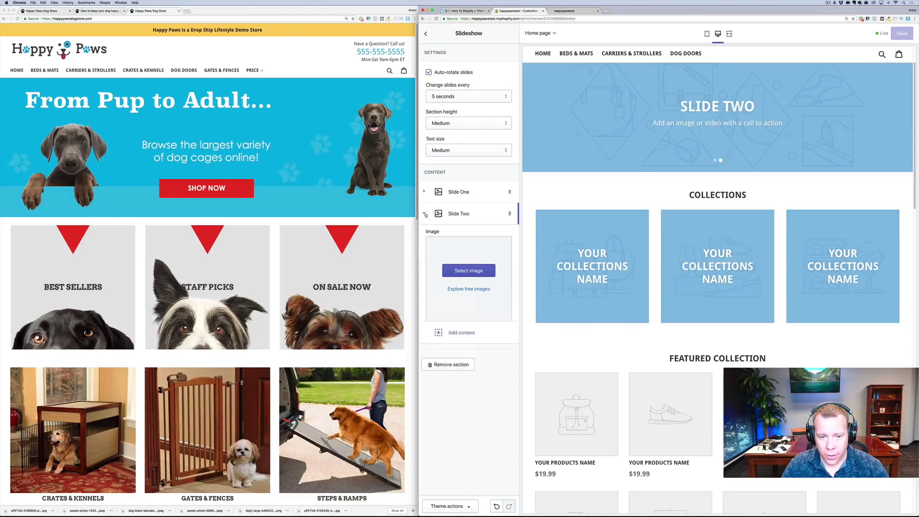
scroll(441, 261, down, 2)
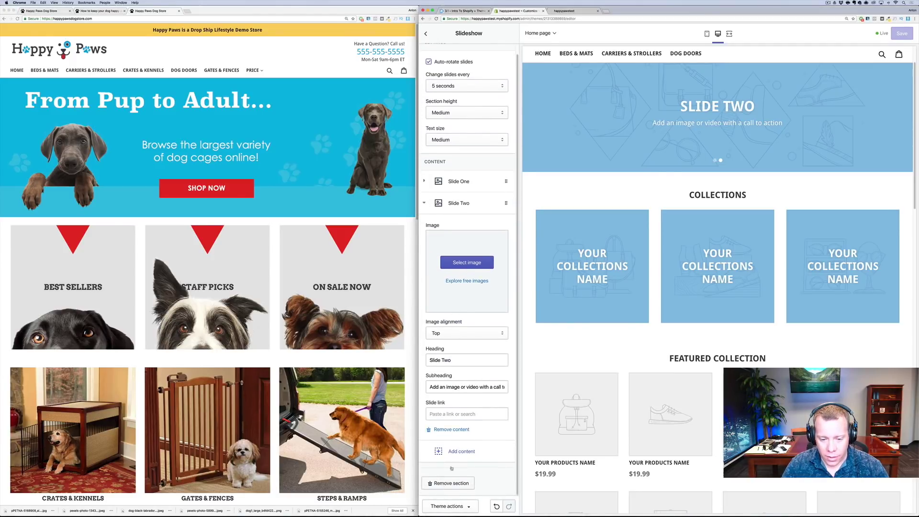
click(459, 431)
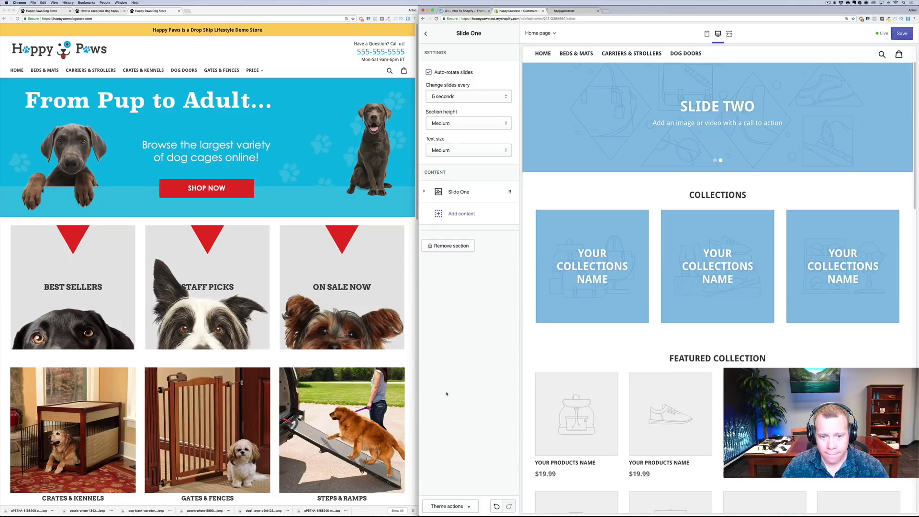
Upload slide_1.png and use it as Slide One's image
click(427, 194)
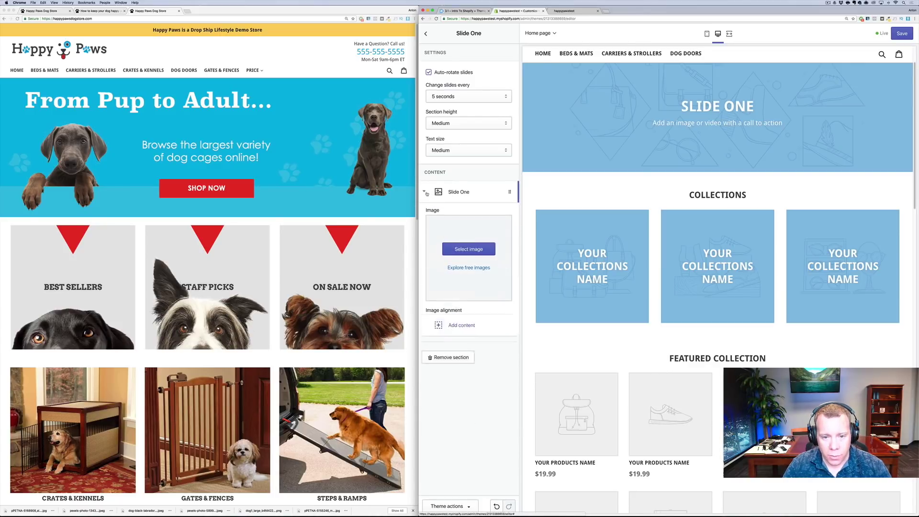
click(466, 252)
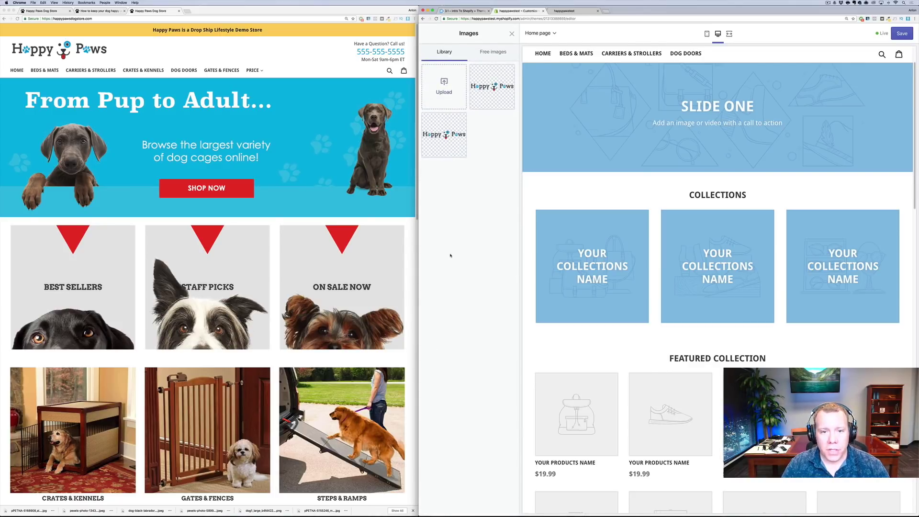
click(455, 107)
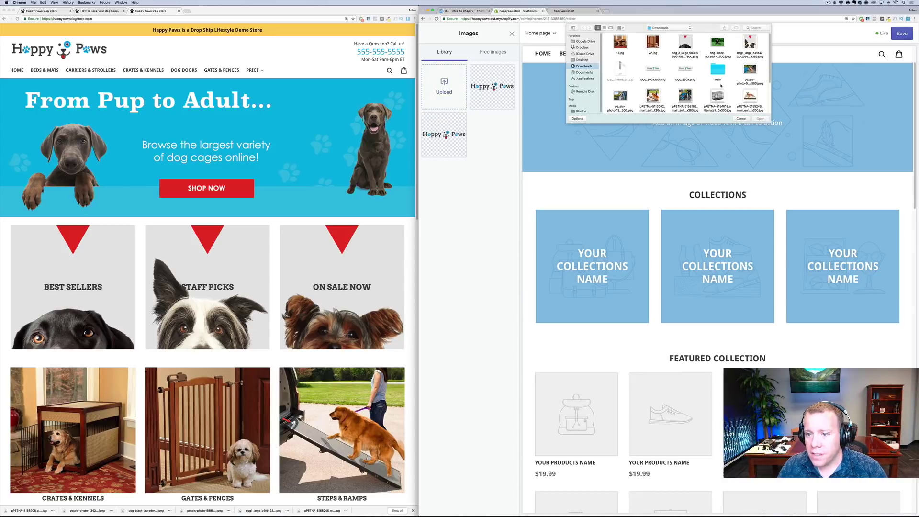
scroll(721, 85, down, 1)
scroll(730, 96, down, 5)
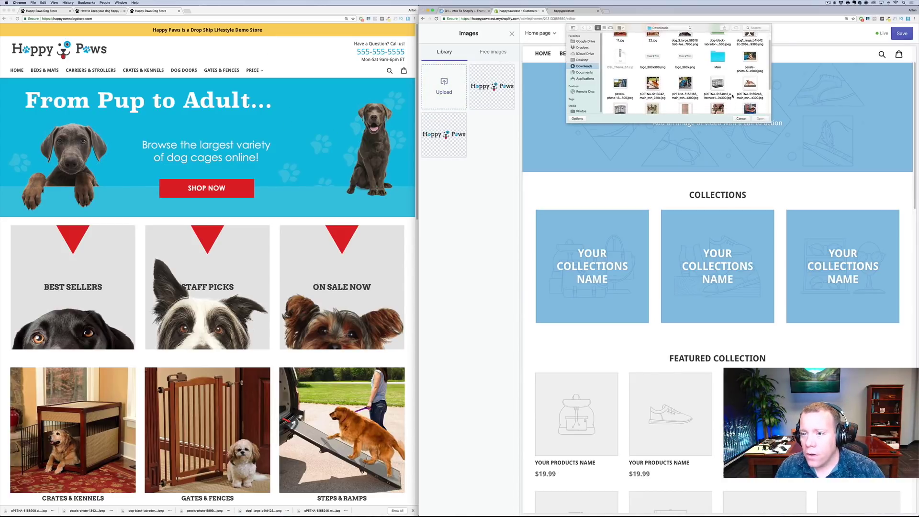
scroll(733, 96, down, 1)
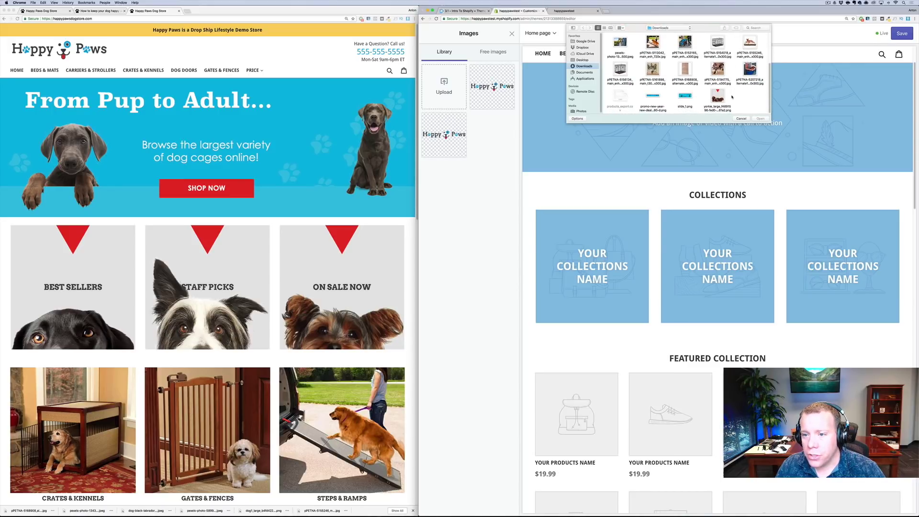
click(686, 97)
click(760, 119)
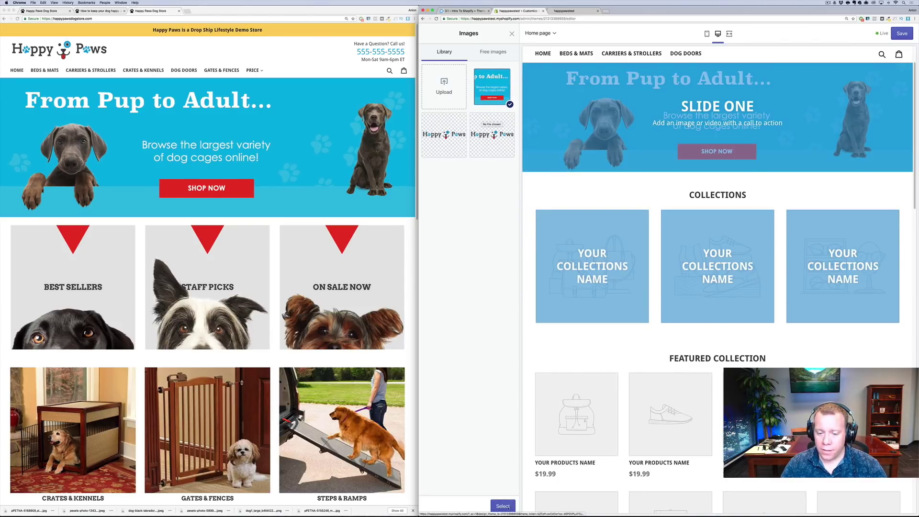
click(502, 506)
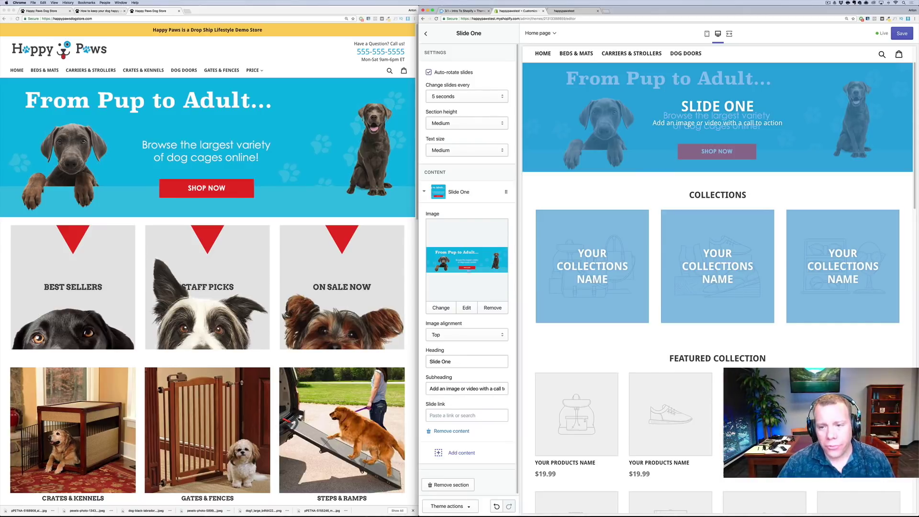
Clear Slide One's heading and subheading text to match the demo banner
click(452, 361)
key(super+a)
key(BackSpace)
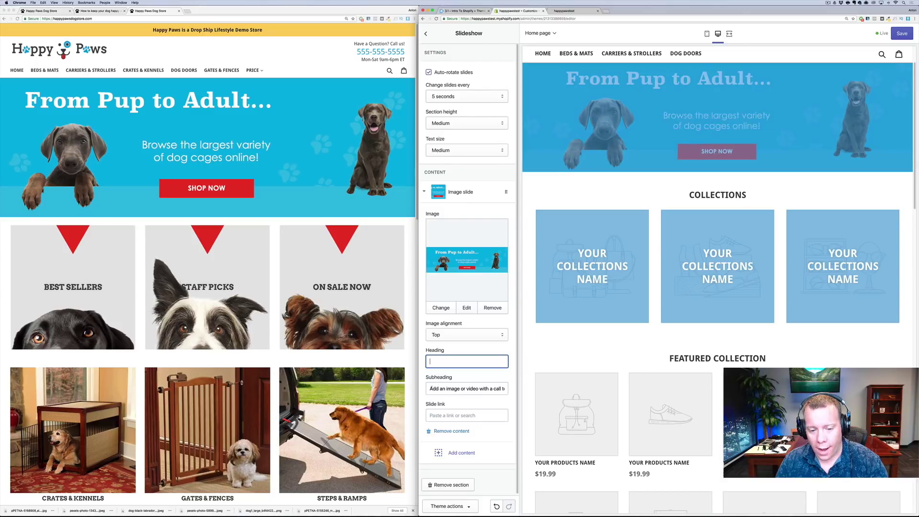
click(435, 388)
key(super+a)
key(BackSpace)
click(334, 252)
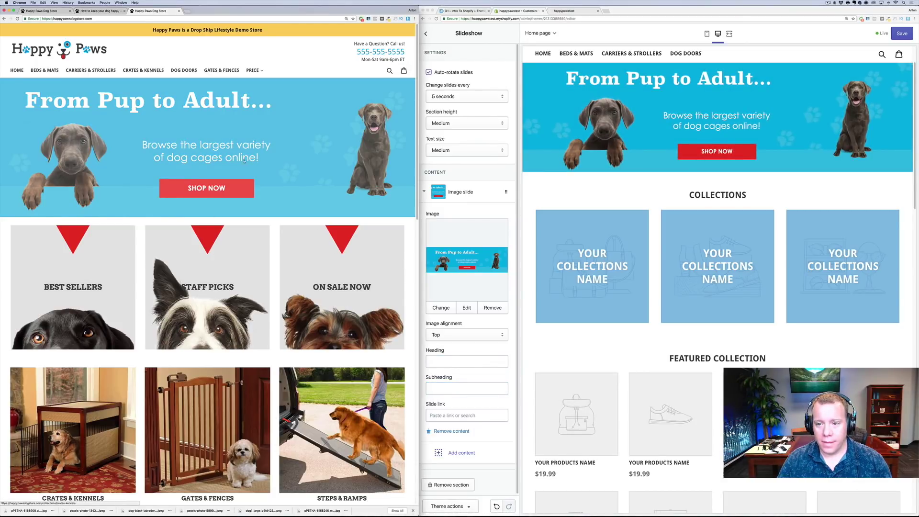
click(483, 388)
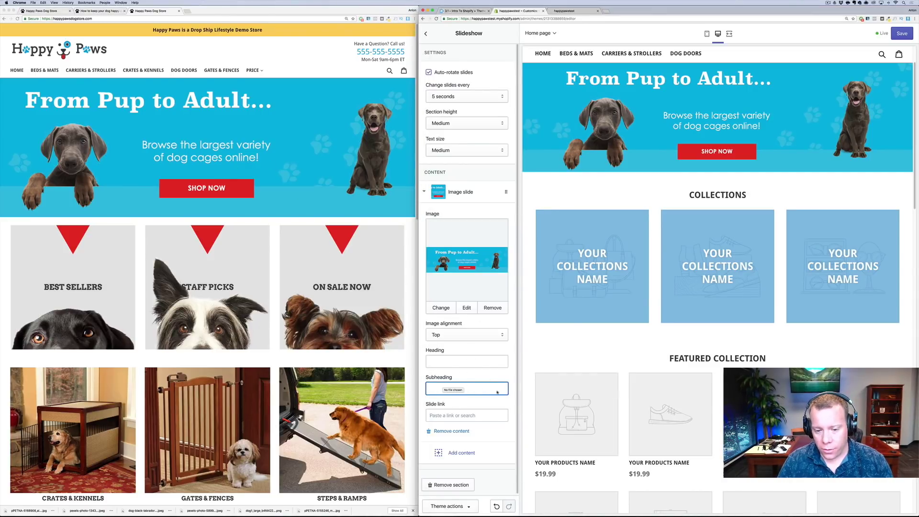
Link the slide to the Crates & Kennels collection, save, and view the live store
click(458, 416)
text(cages)
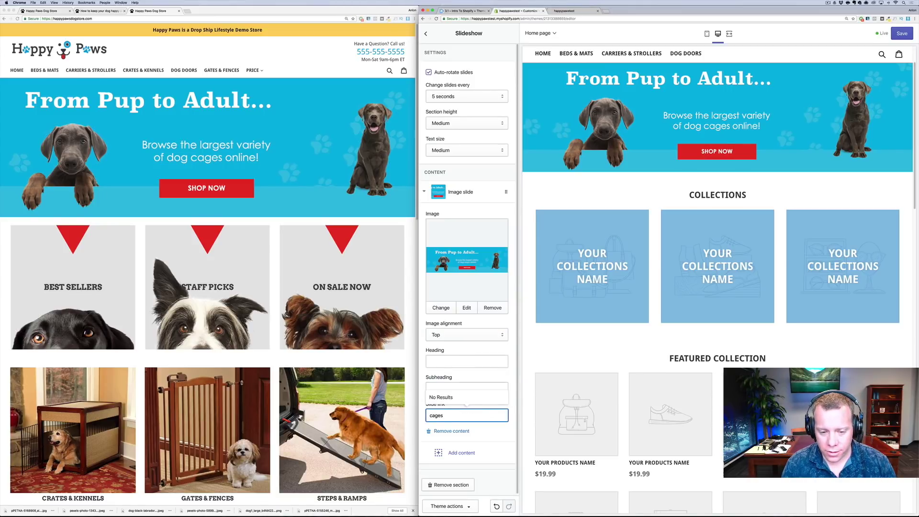
key(BackSpace)
key(BackSpace)
key(BackSpace)
key(BackSpace)
text(rates)
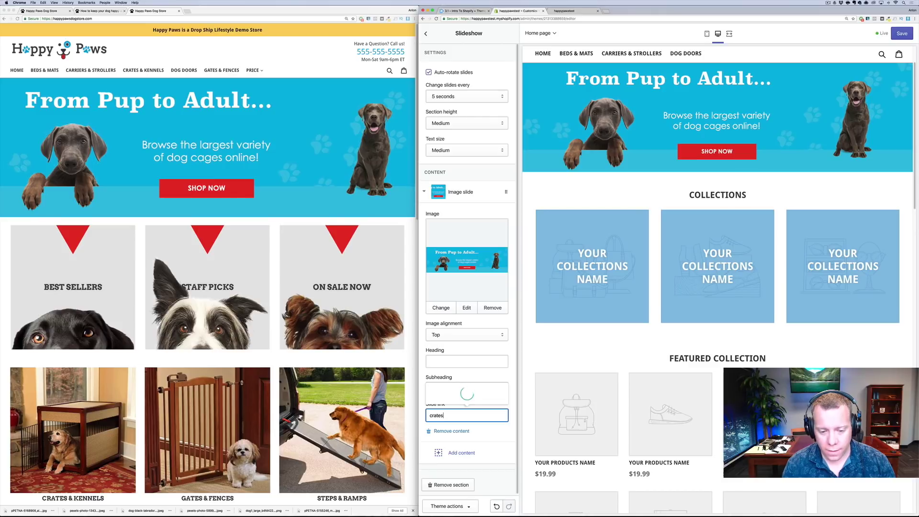
click(466, 389)
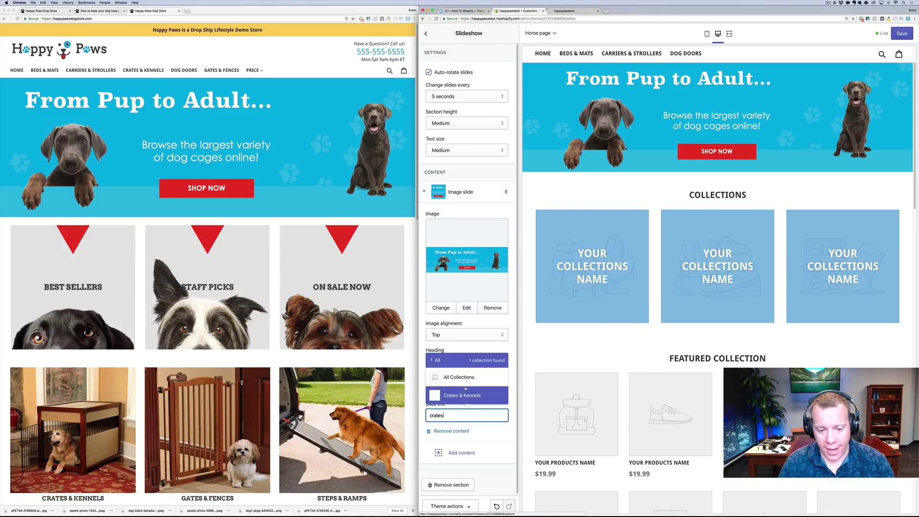
click(463, 391)
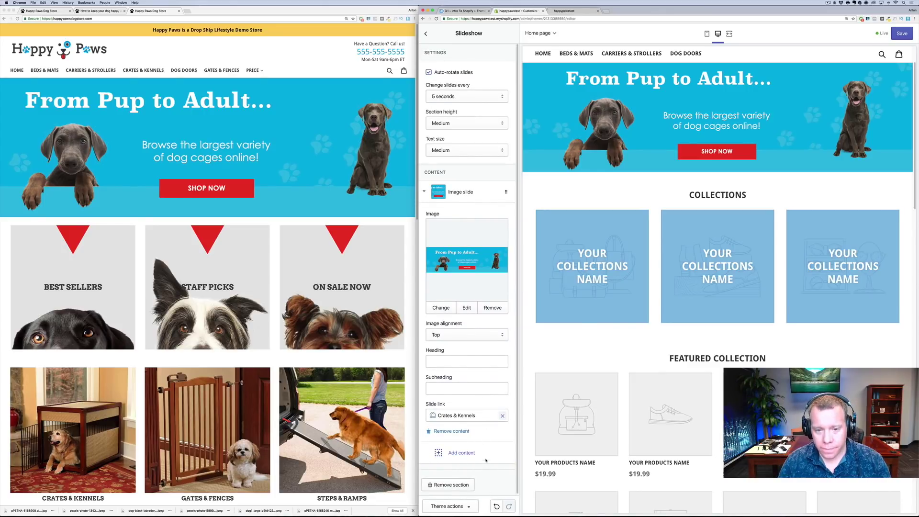
scroll(478, 373, down, 1)
click(893, 30)
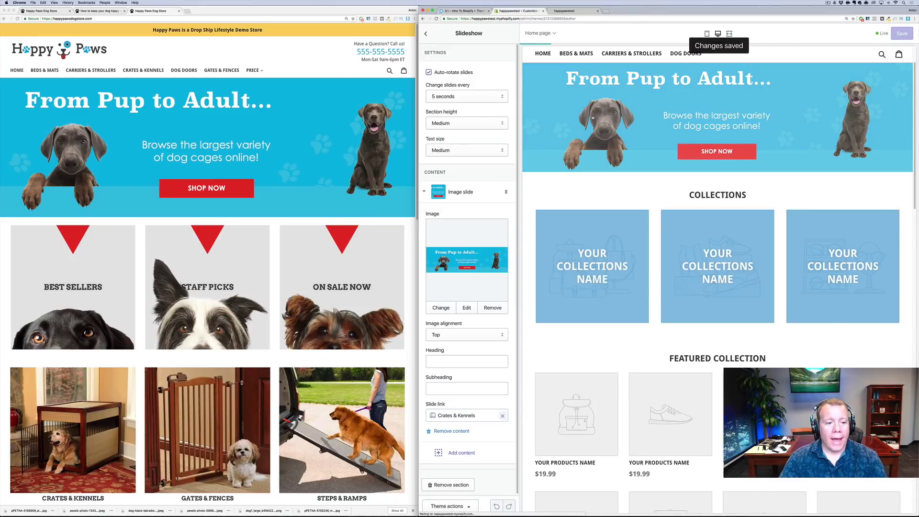
click(564, 11)
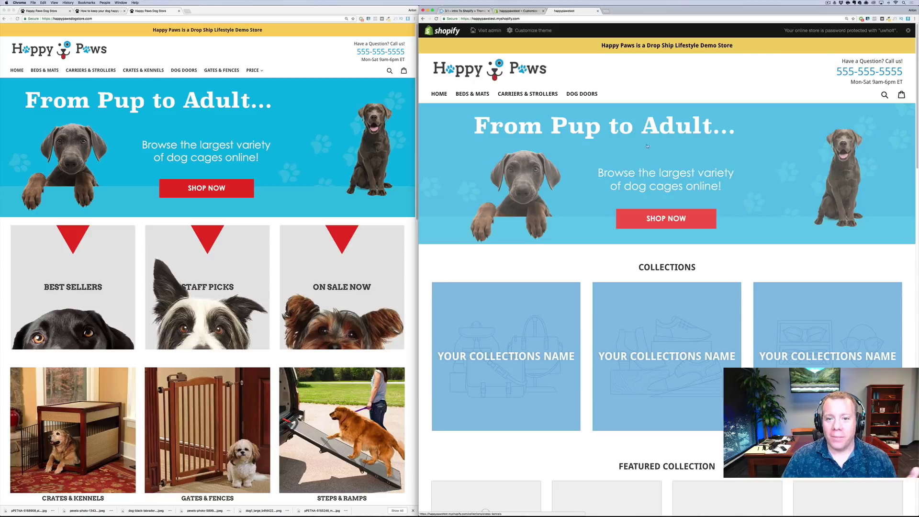
Switch back to the Customize tab showing the Slideshow settings
key(ctrl+shift+Tab)
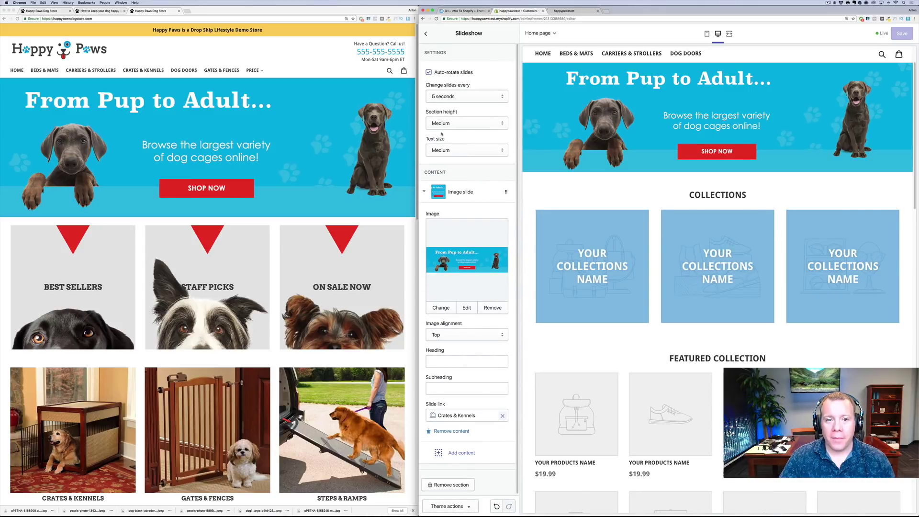
In the homepage Collections section, link the first collection block to Best Sellers
click(425, 33)
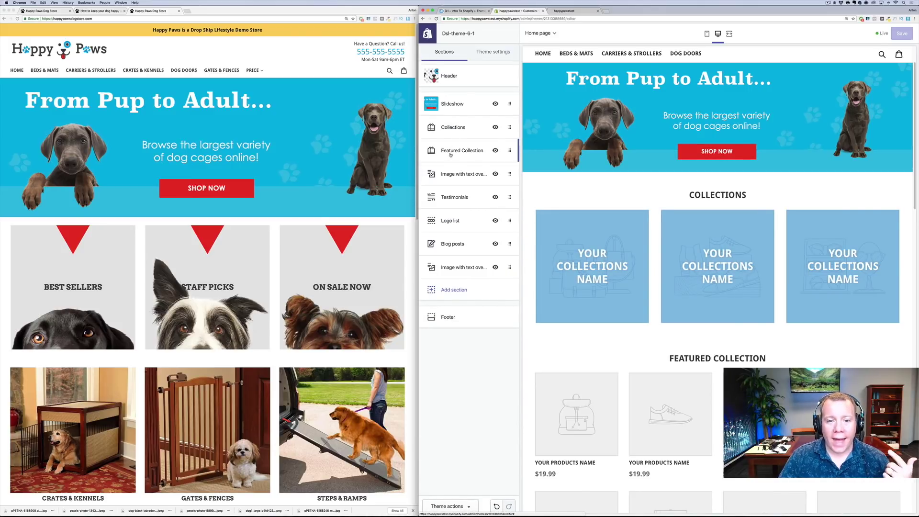
click(451, 155)
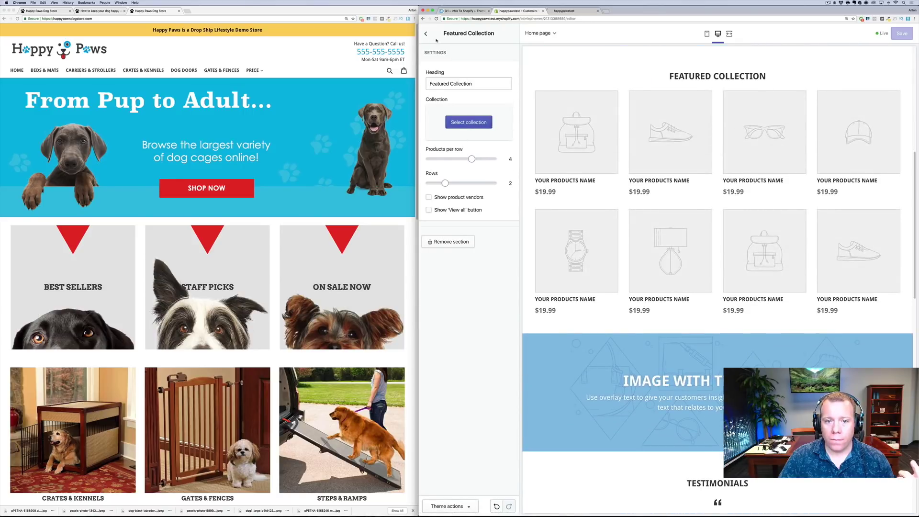
click(425, 34)
click(451, 129)
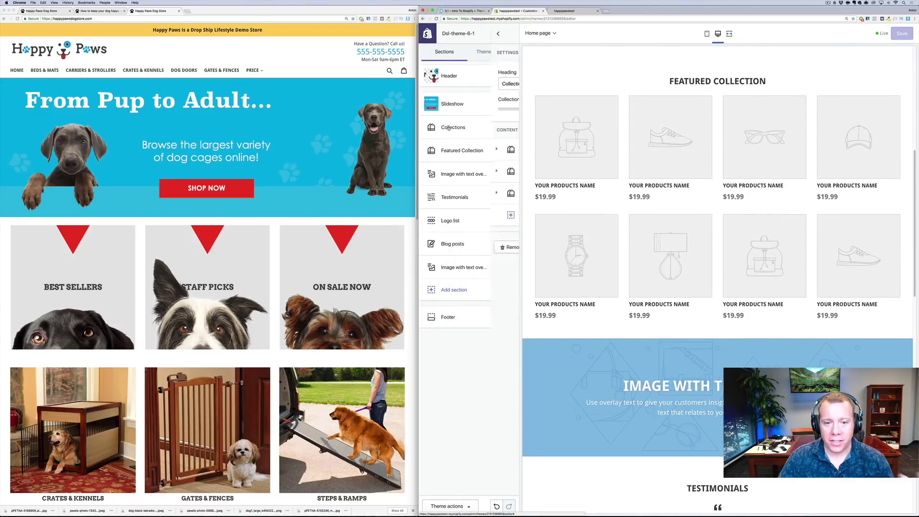
click(424, 150)
click(449, 195)
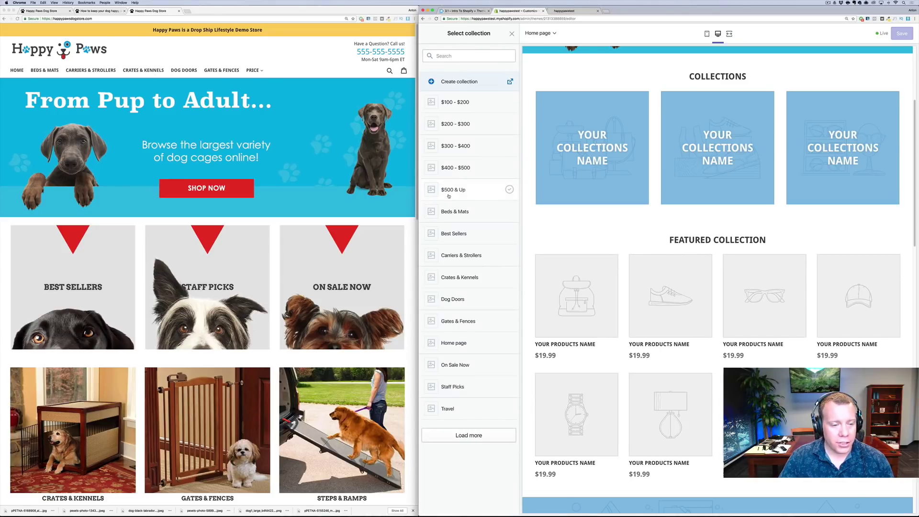
click(457, 233)
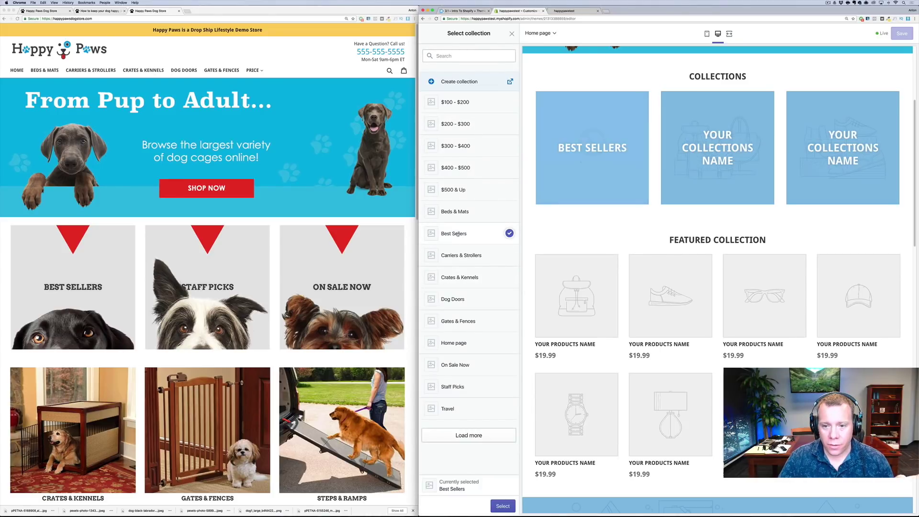
click(503, 505)
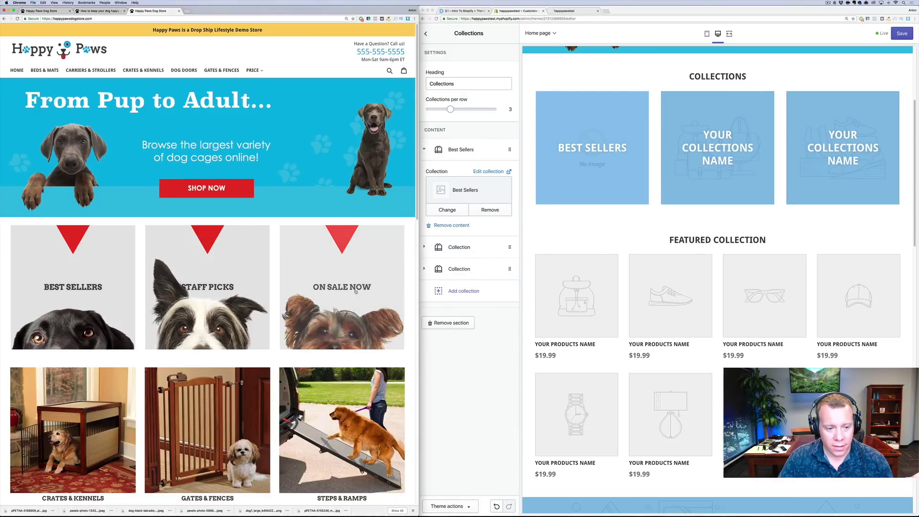
Assign Staff Picks to a collection block and move it to the second tile
click(423, 270)
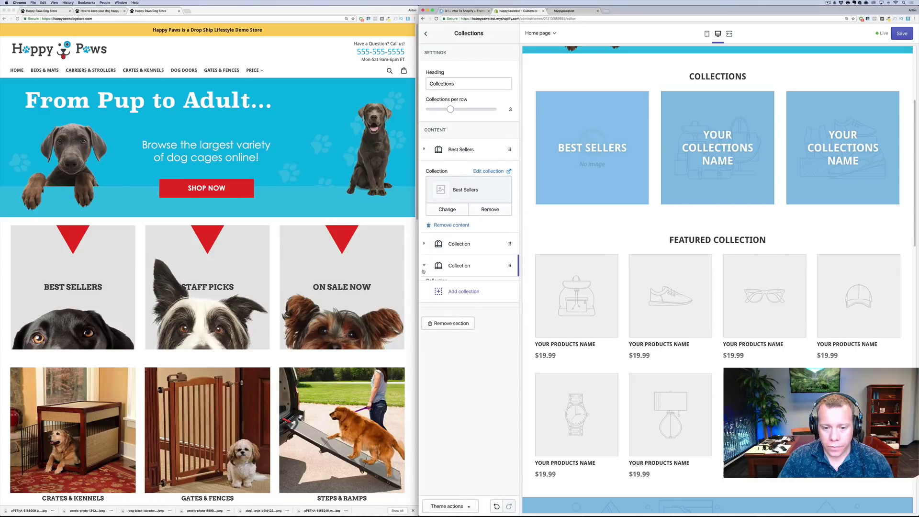
click(468, 238)
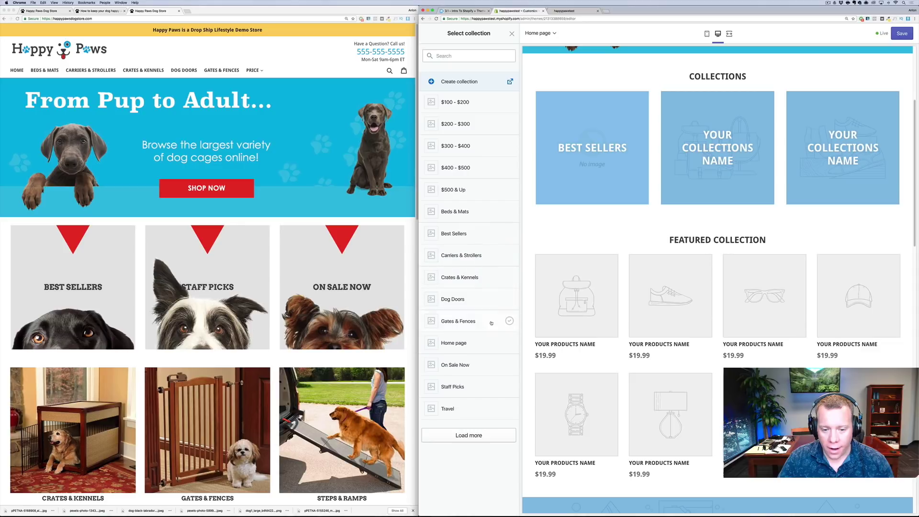
click(486, 387)
click(505, 509)
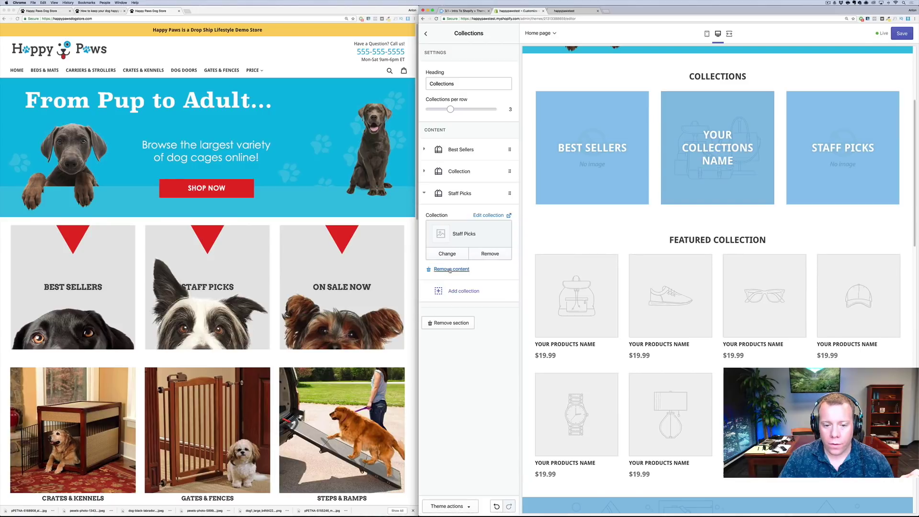
click(425, 193)
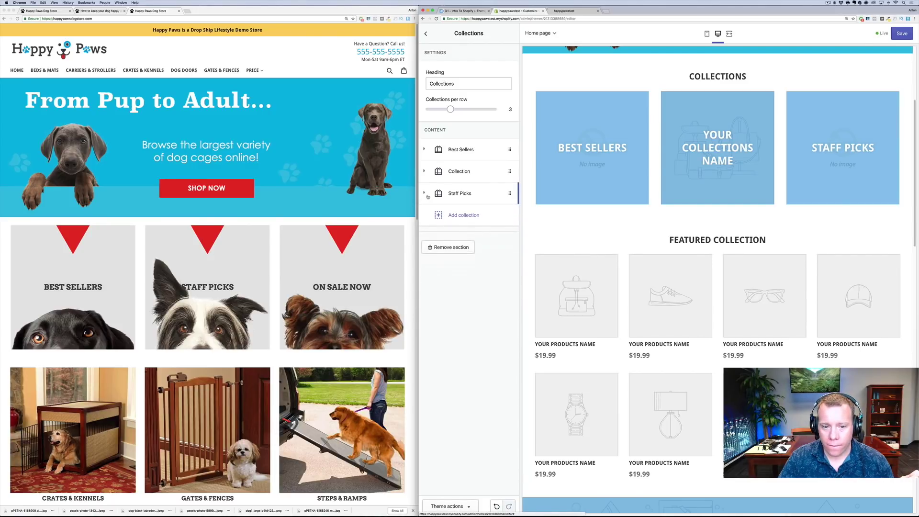
drag(426, 194, 426, 172)
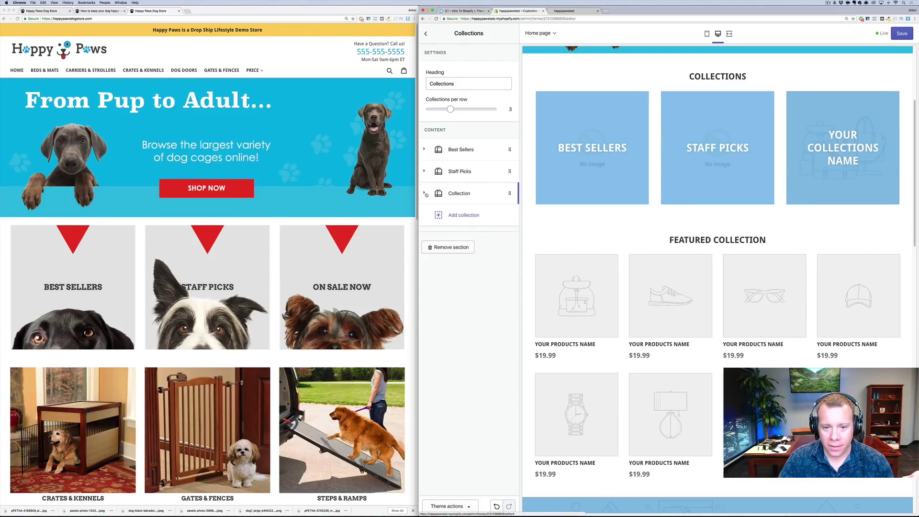
Assign On Sale Now to the remaining empty block and save the tiles
click(425, 194)
click(468, 237)
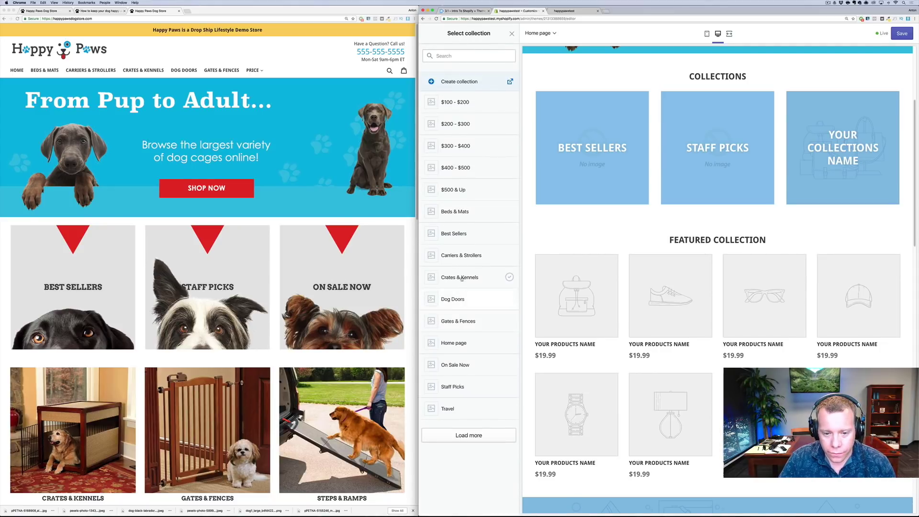
click(452, 365)
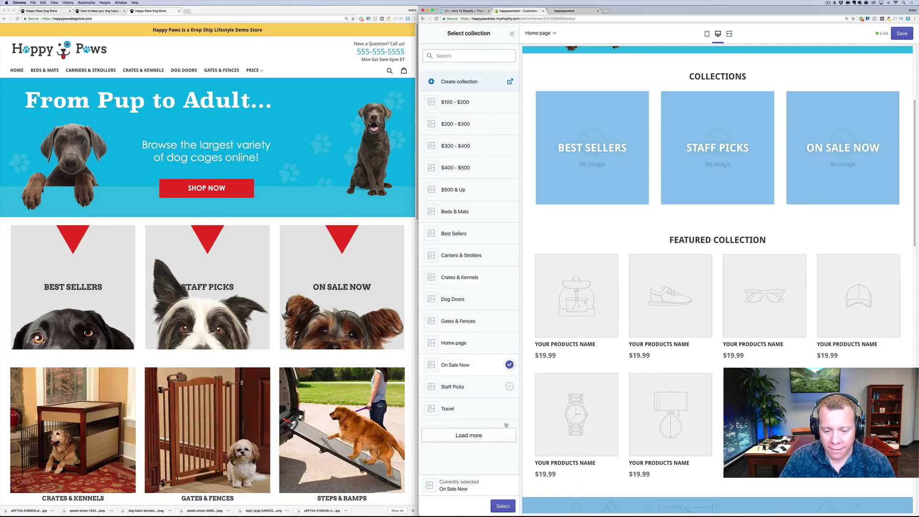
click(501, 507)
click(902, 33)
Clear the Collections section heading and save
click(469, 84)
key(super+a)
key(BackSpace)
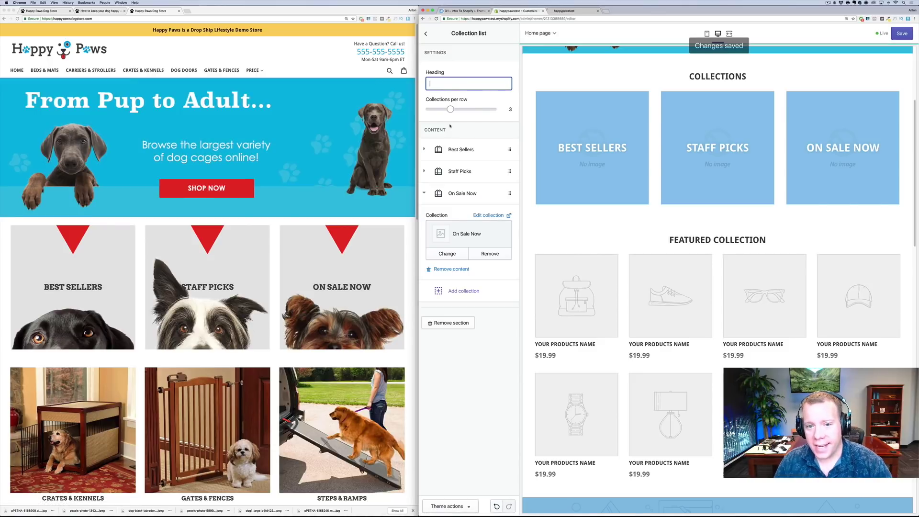
click(450, 126)
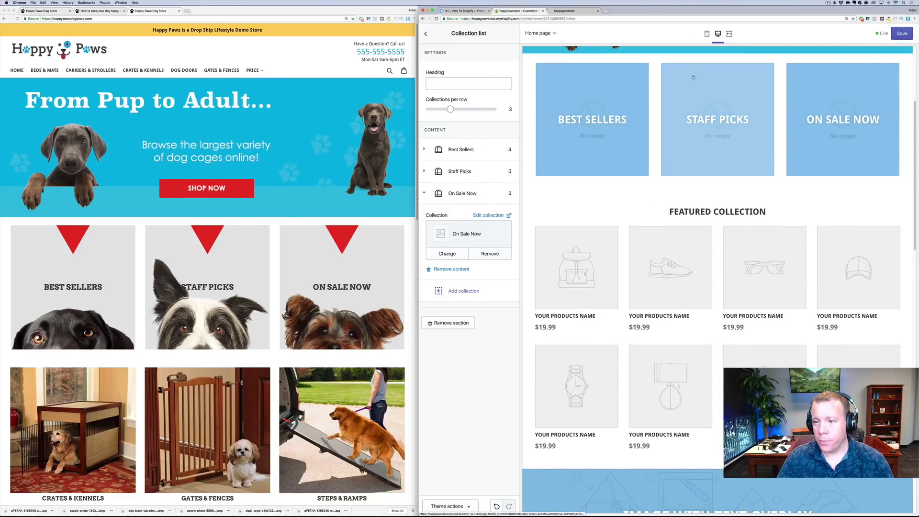
click(902, 33)
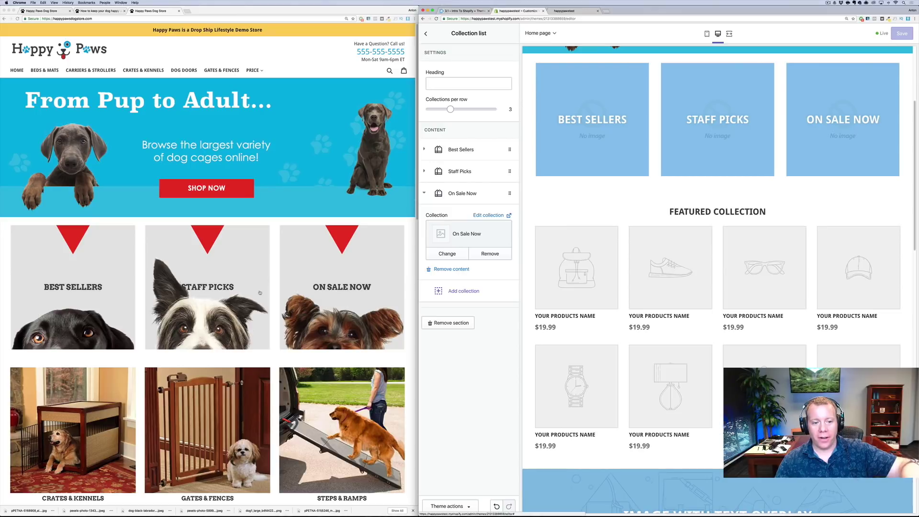
Trim the browser address to /admin/ to load the store admin Home page
click(426, 33)
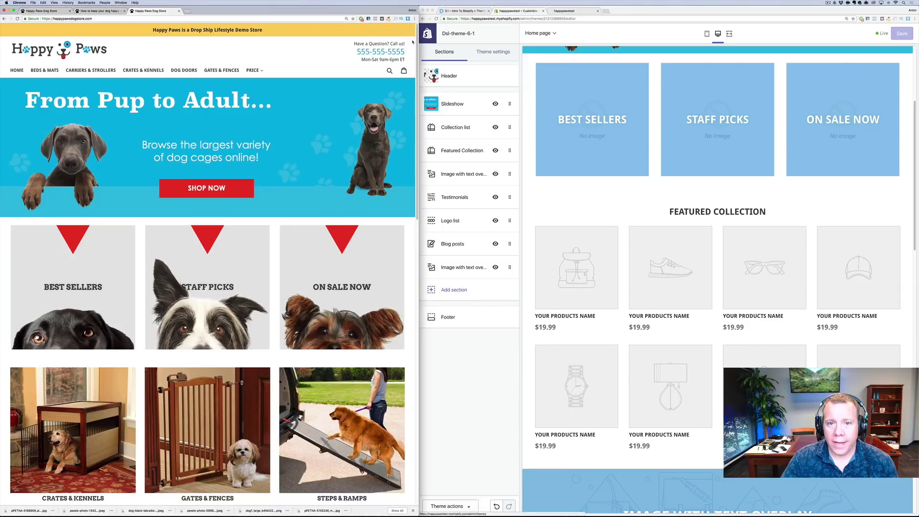
click(534, 19)
key(Right)
key(BackSpace)
key(BackSpace)
key(BackSpace)
key(BackSpace)
key(BackSpace)
key(BackSpace)
key(BackSpace)
key(BackSpace)
key(BackSpace)
key(BackSpace)
key(BackSpace)
key(BackSpace)
key(BackSpace)
key(BackSpace)
key(BackSpace)
key(BackSpace)
key(BackSpace)
key(BackSpace)
key(BackSpace)
key(BackSpace)
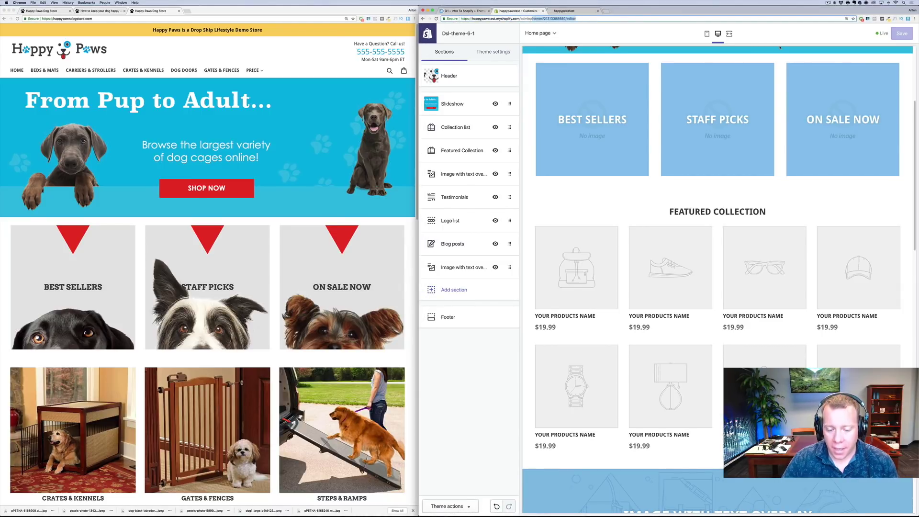
key(BackSpace)
key(Return)
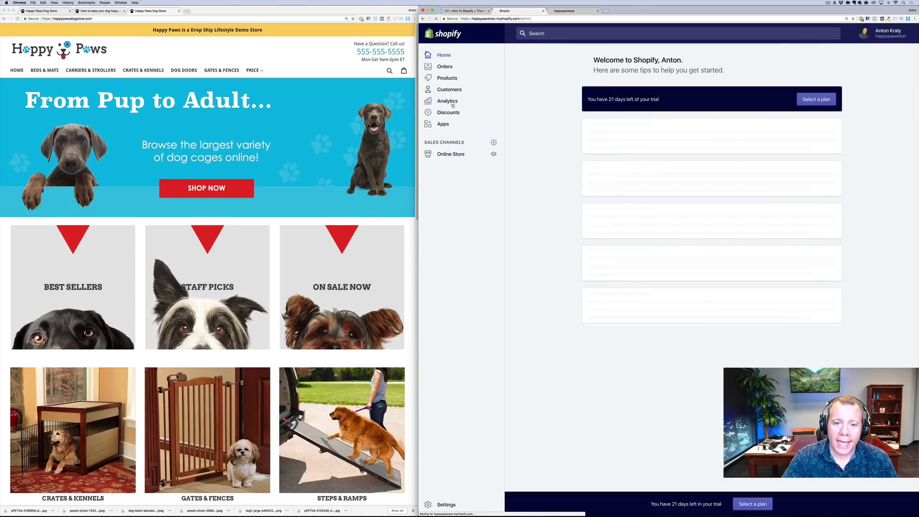
Go to Products > Collections and open Best Sellers in a new tab
click(450, 80)
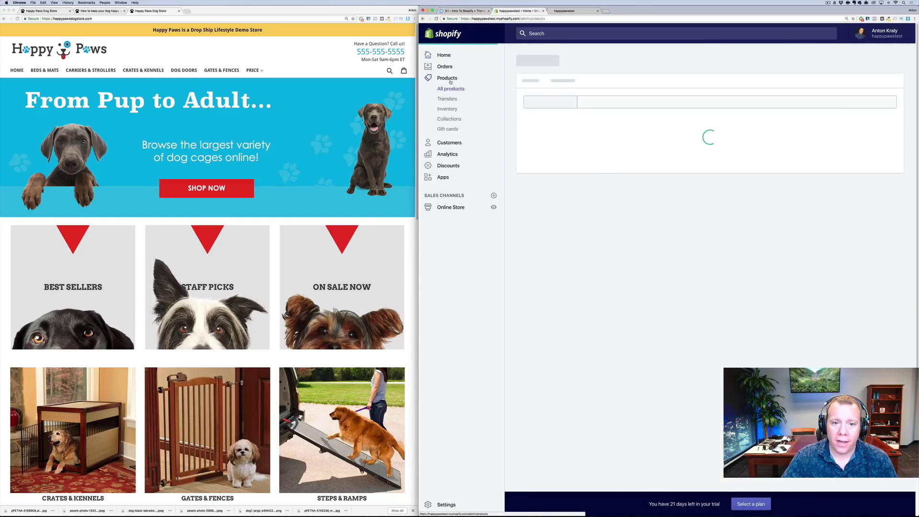
click(455, 119)
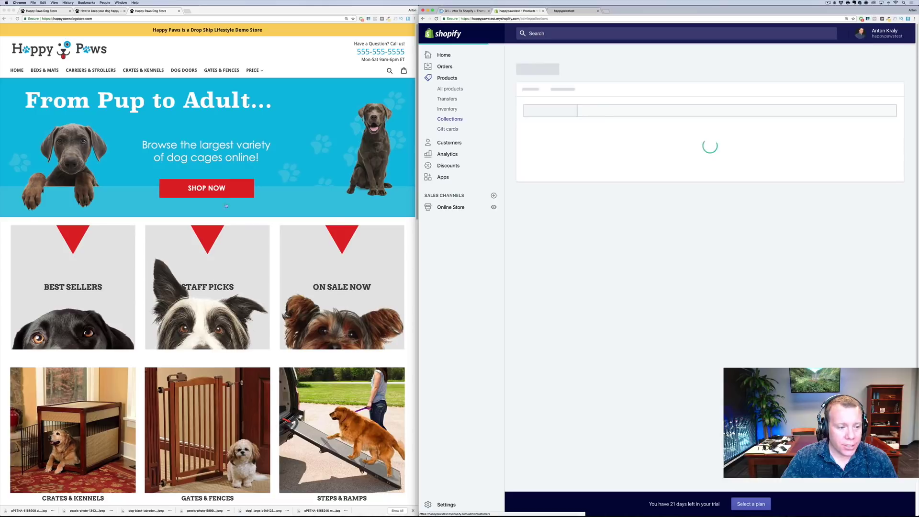
scroll(588, 229, down, 1)
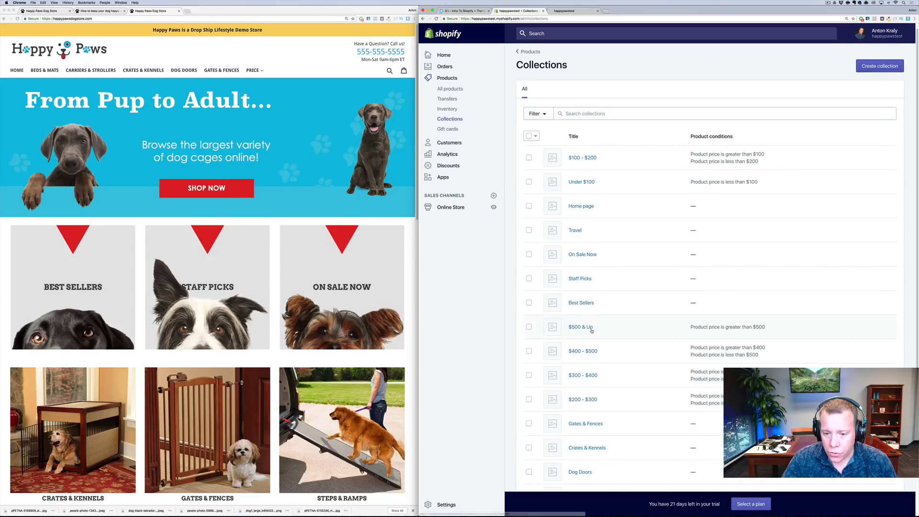
right_click(582, 303)
click(587, 305)
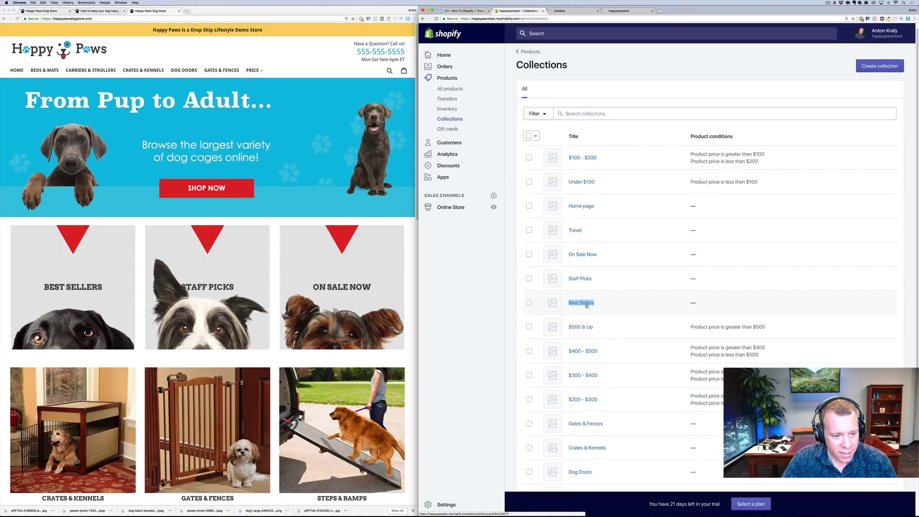
Open Staff Picks and On Sale Now in new tabs, then switch to Best Sellers
scroll(590, 449, down, 3)
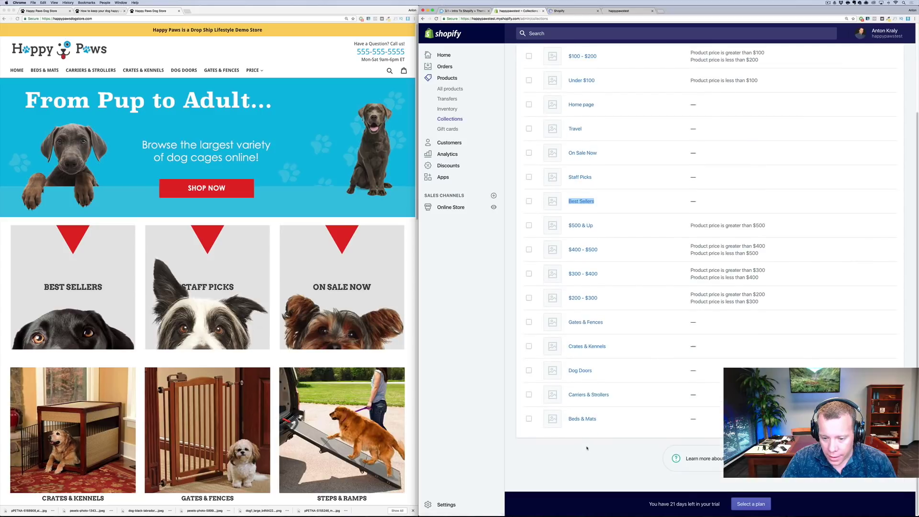
scroll(583, 418, up, 3)
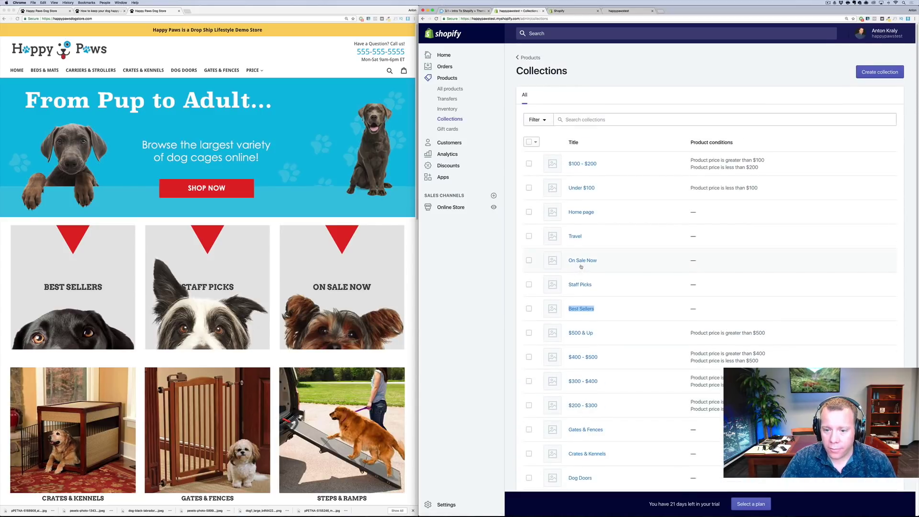
right_click(584, 289)
click(595, 292)
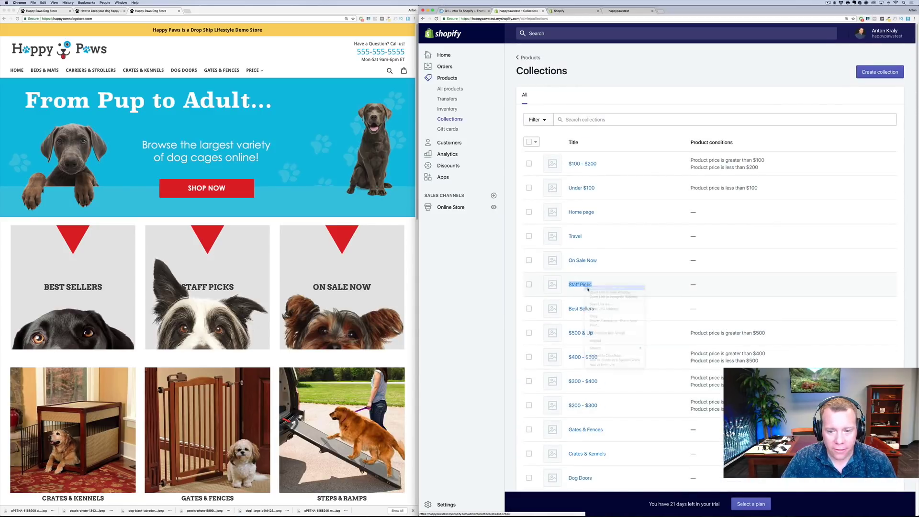
right_click(589, 263)
click(591, 265)
click(567, 10)
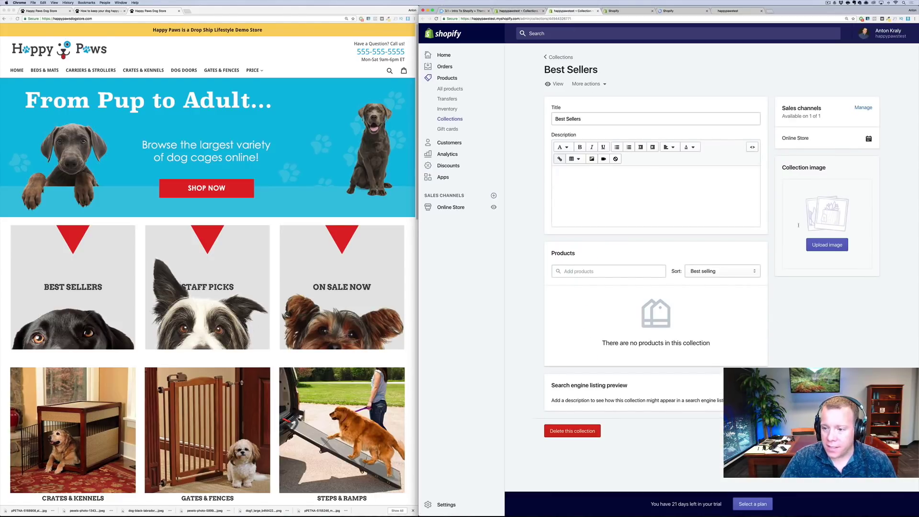
Upload the dark dog photo from Downloads as the Best Sellers collection image
click(827, 245)
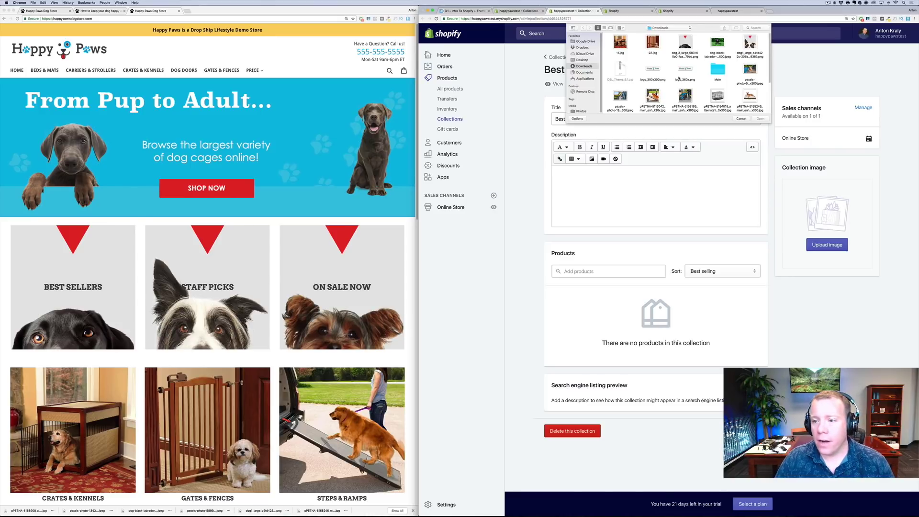
click(685, 44)
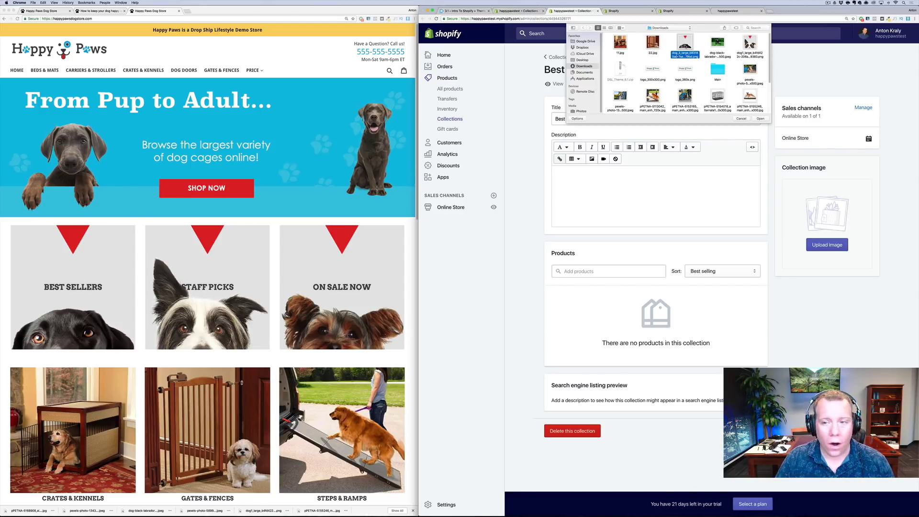
click(761, 119)
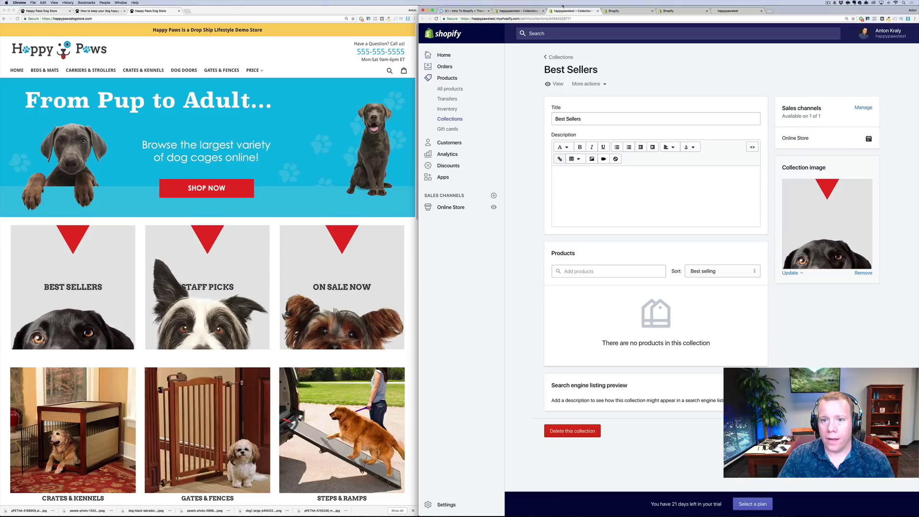
click(597, 11)
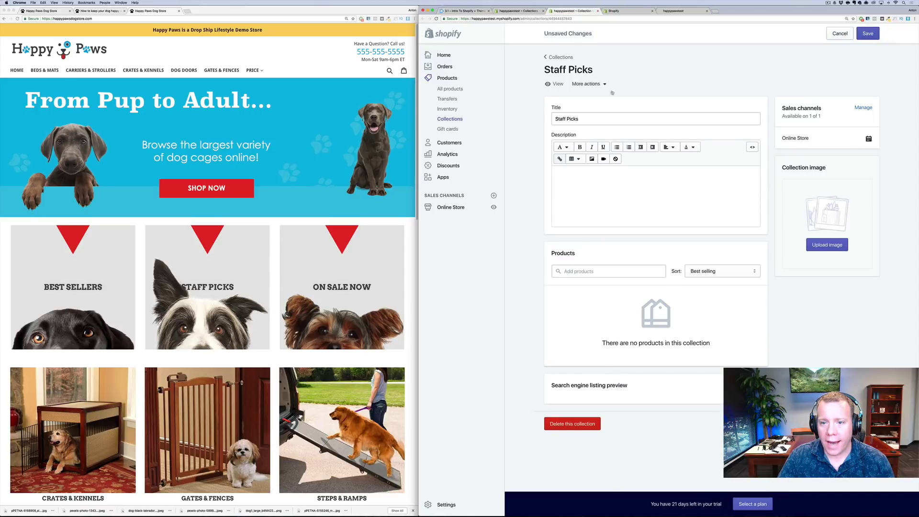
Upload the black-and-white dog photo as the Staff Picks collection image
click(832, 246)
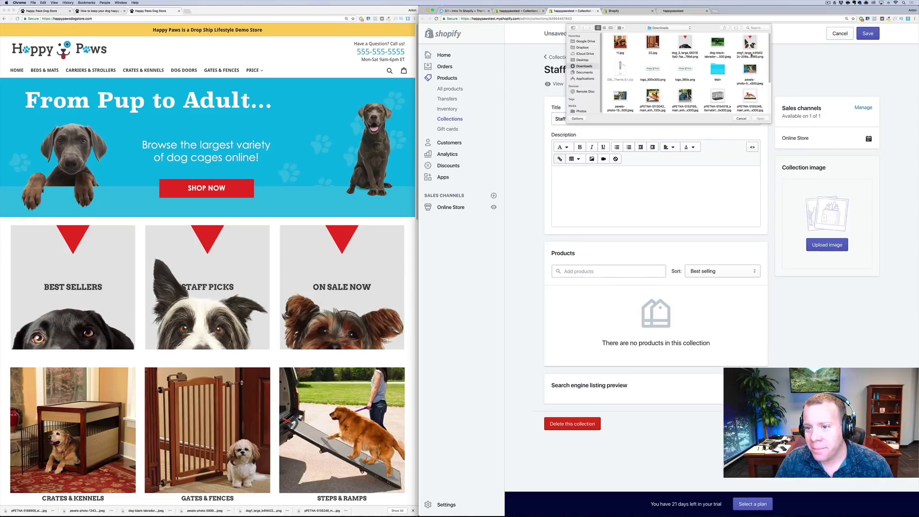
scroll(720, 81, down, 5)
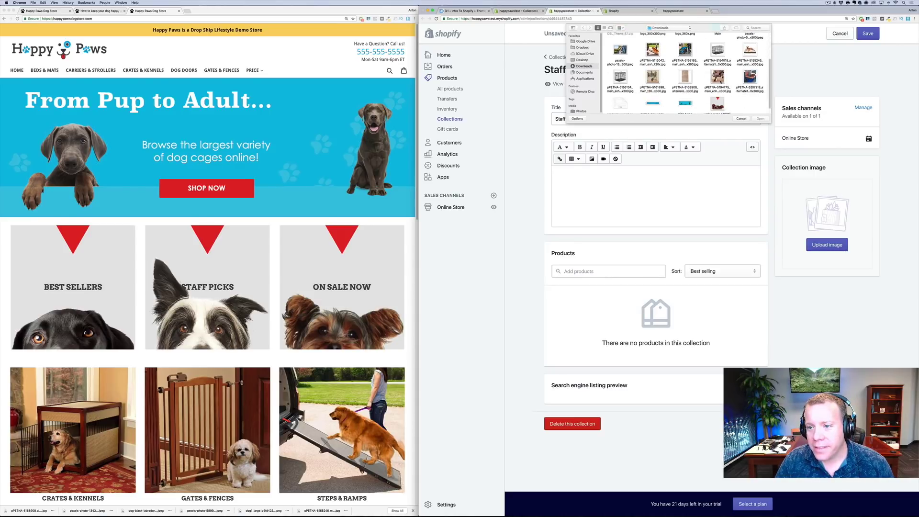
click(717, 101)
scroll(718, 72, up, 3)
click(750, 45)
click(760, 118)
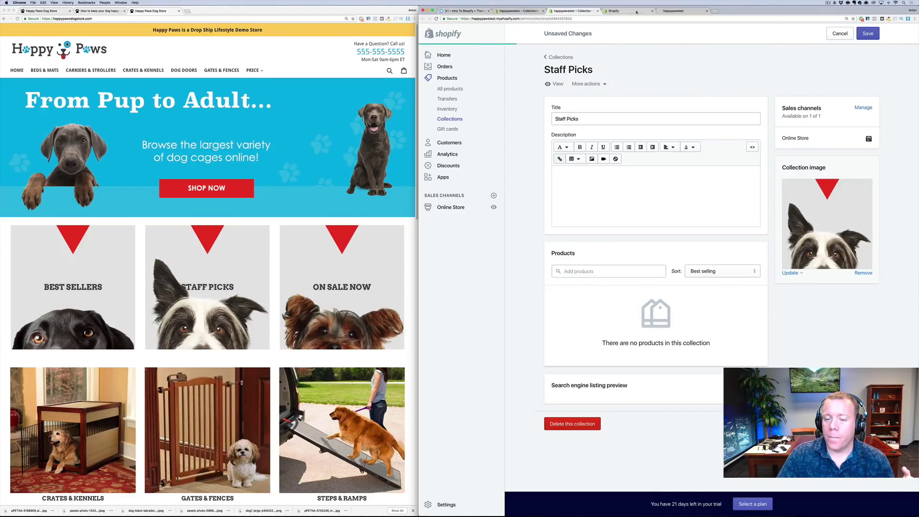
click(597, 11)
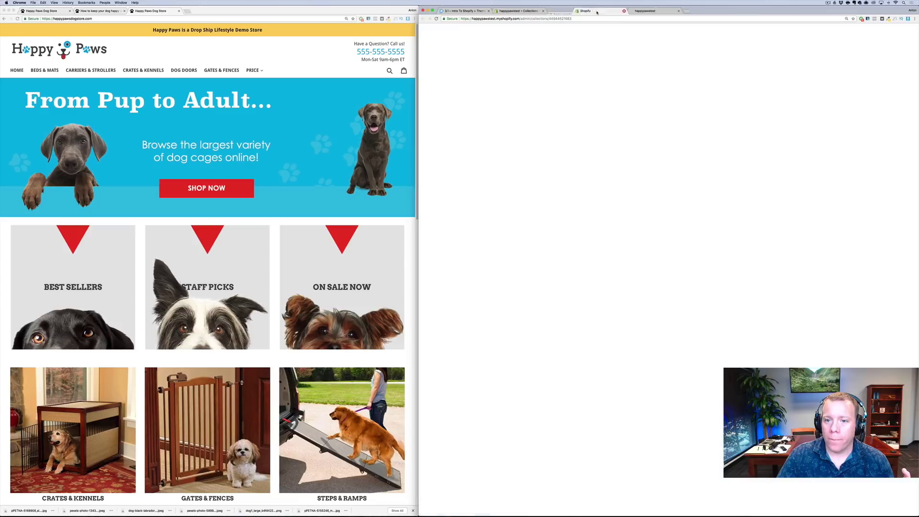
Upload the yorkie photo as the On Sale Now image, then view the storefront
click(841, 247)
scroll(673, 90, down, 5)
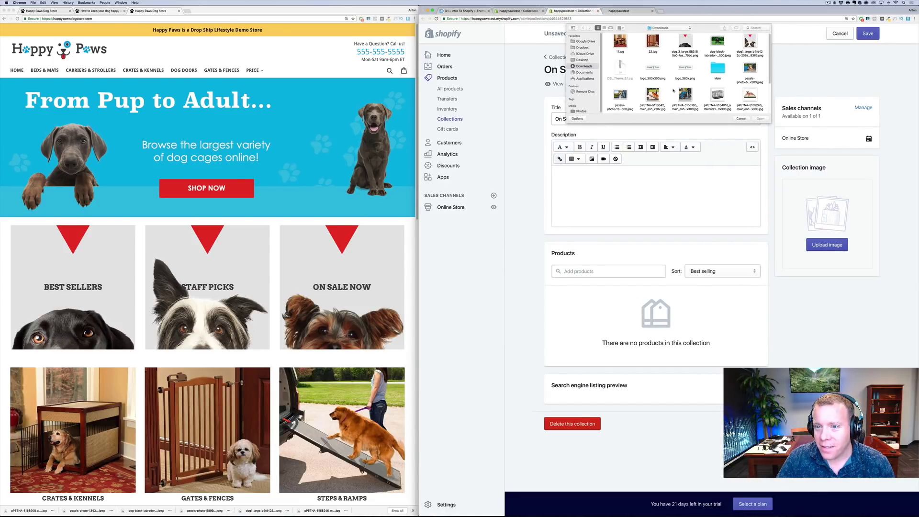
click(718, 97)
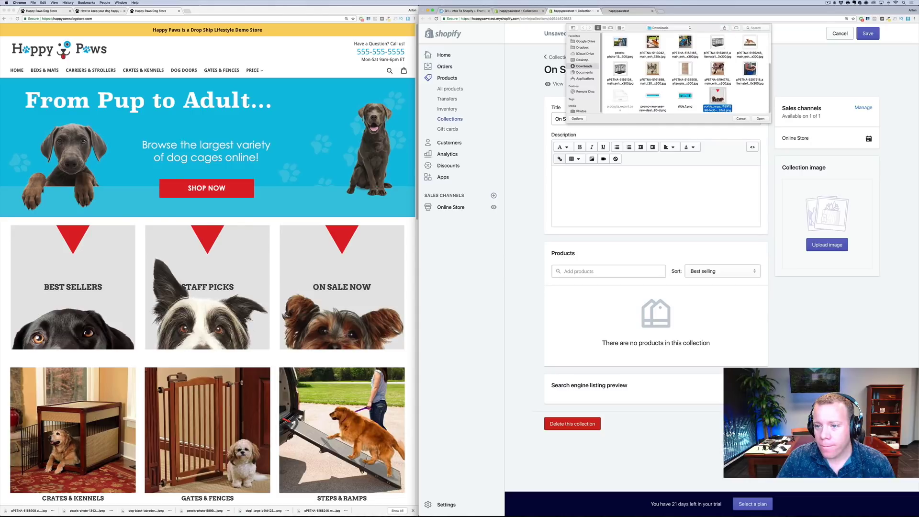
click(758, 120)
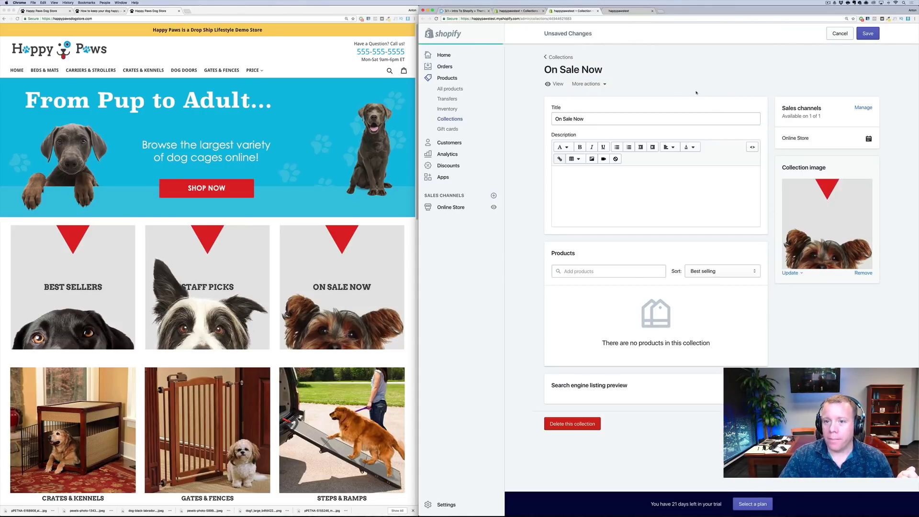
click(624, 11)
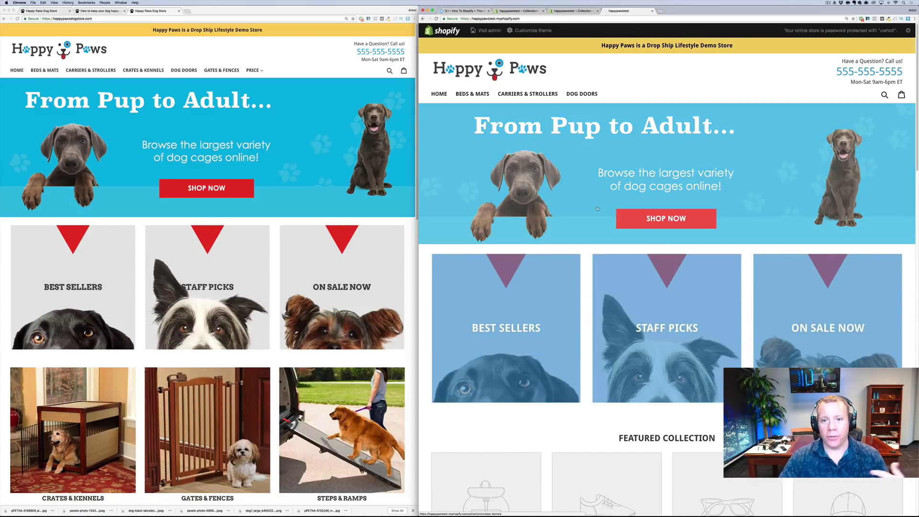
Close the On Sale Now admin page and customize the current theme from Online Store > Themes
click(576, 14)
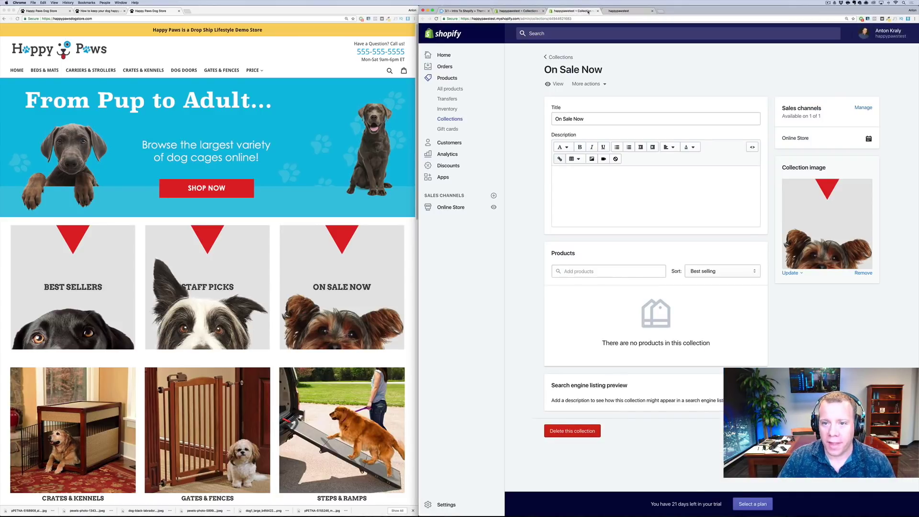
click(597, 11)
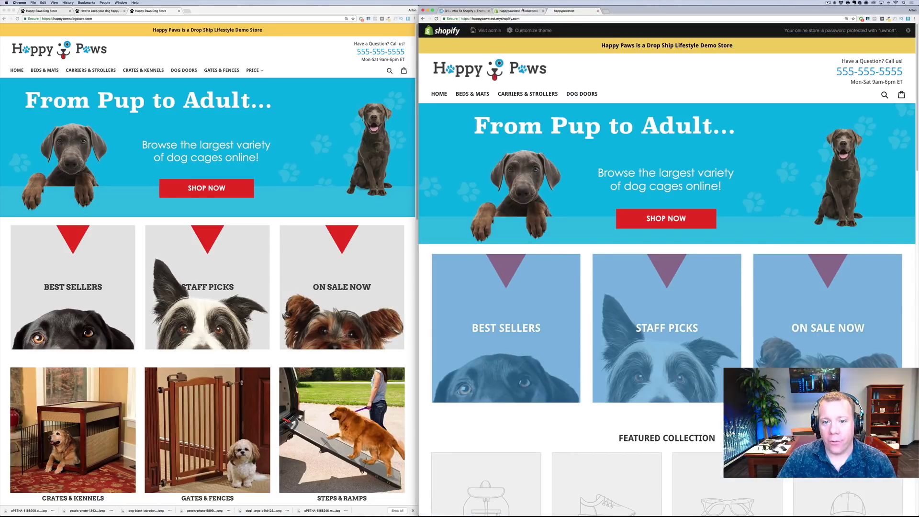
click(522, 11)
click(565, 11)
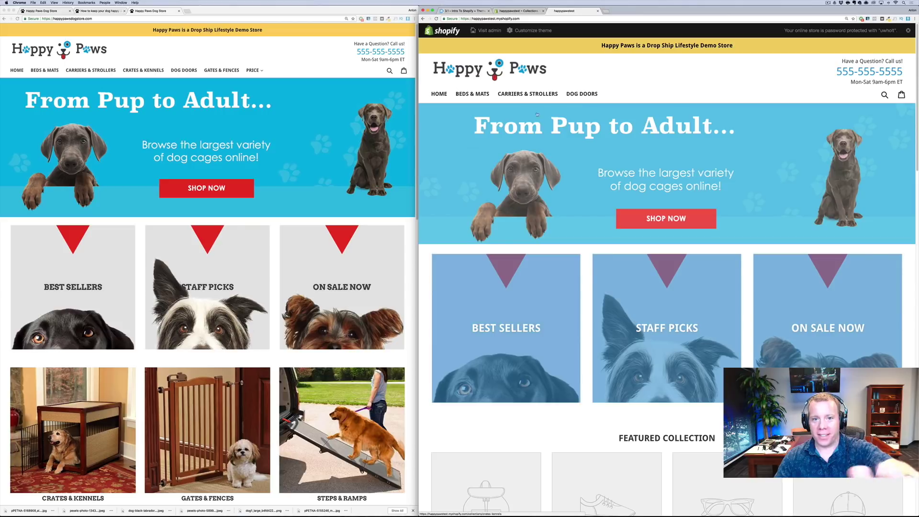
click(519, 11)
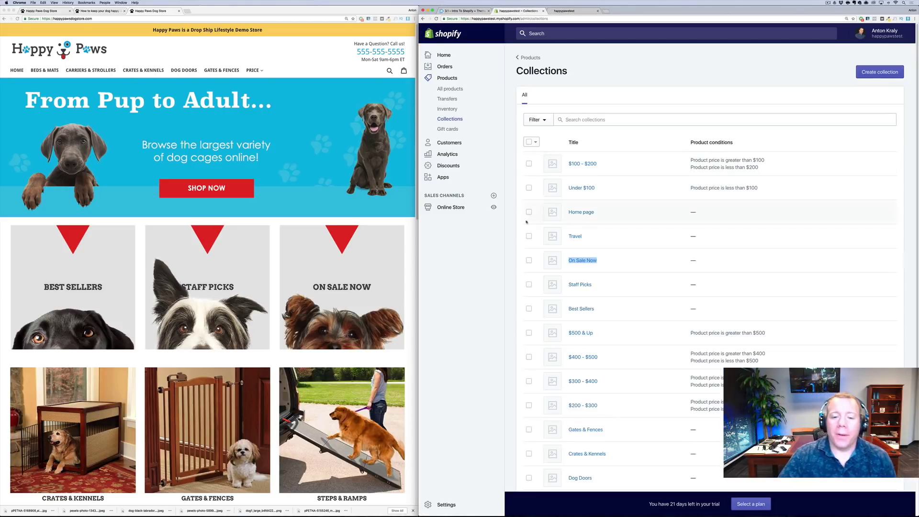
click(446, 209)
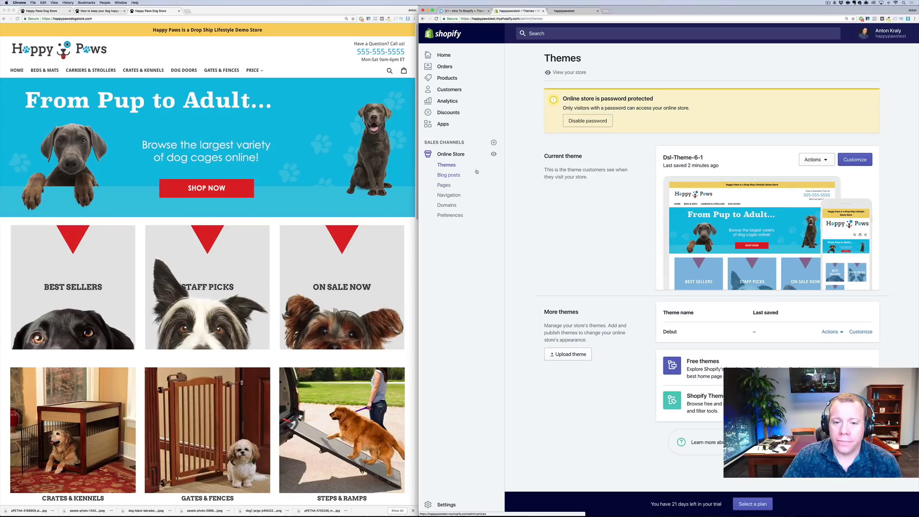
click(846, 162)
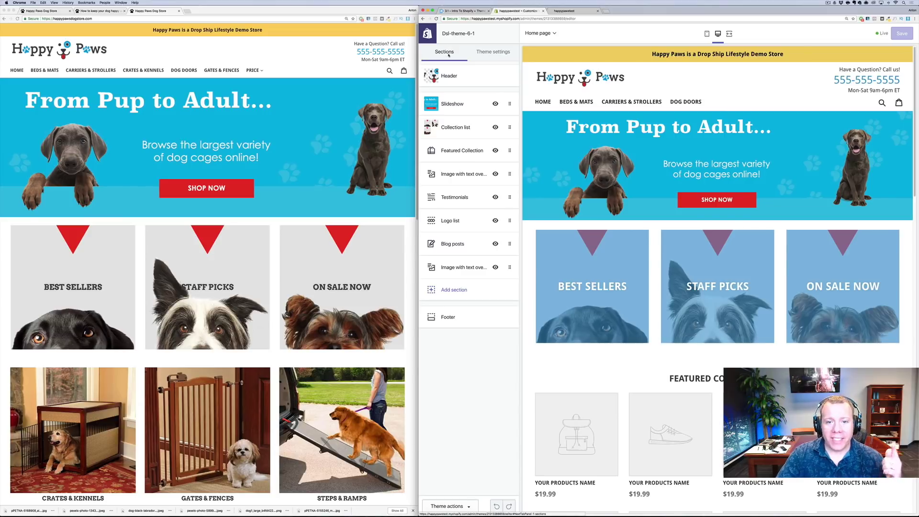
In Theme settings > Colors, set Image overlays opacity to 0% with a white background
click(481, 57)
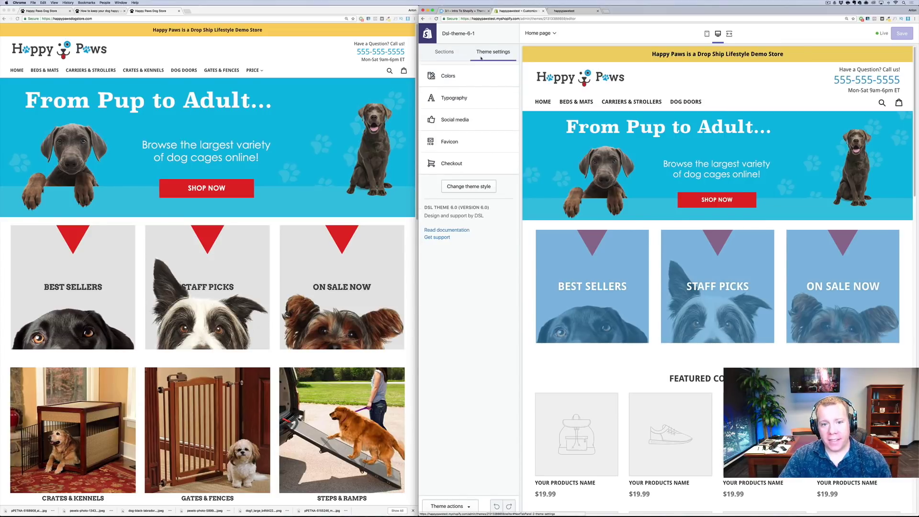
click(449, 77)
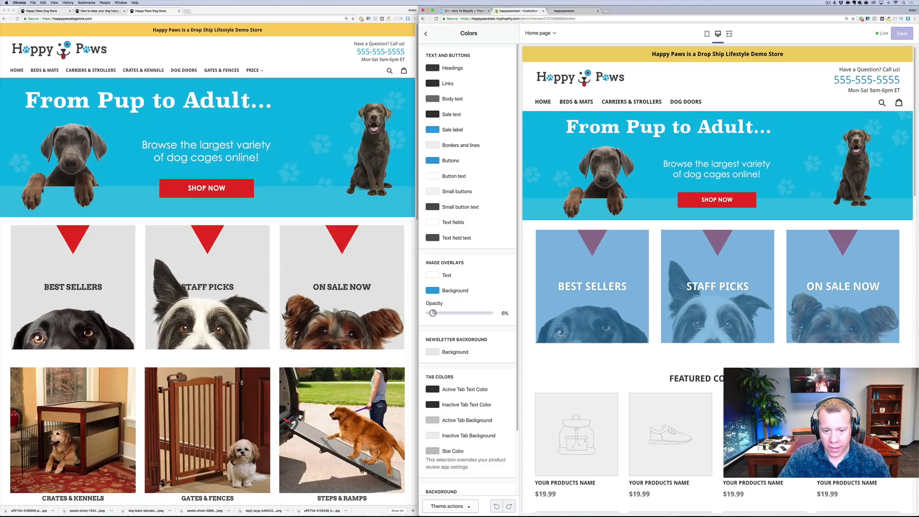
mouse_move(433, 312)
mouse_down()
mouse_move(425, 314)
mouse_move(434, 313)
mouse_up()
click(433, 291)
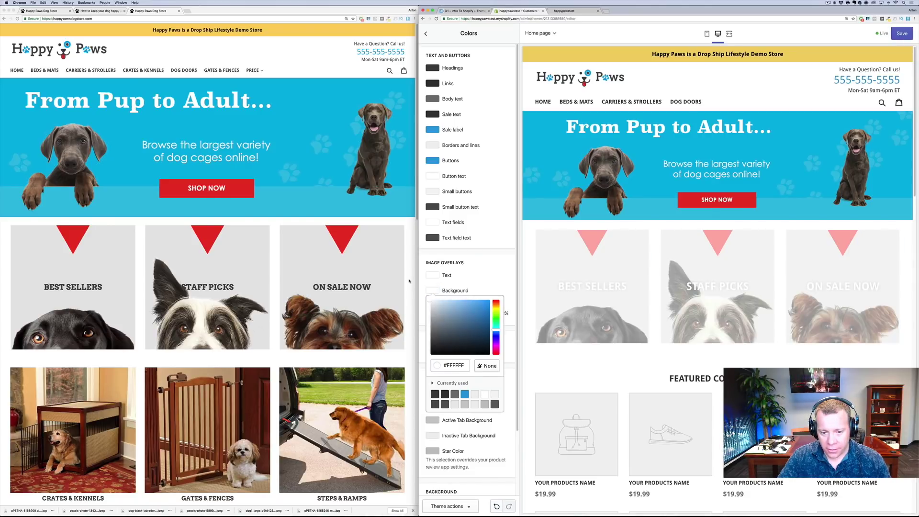
drag(409, 281, 428, 313)
click(458, 329)
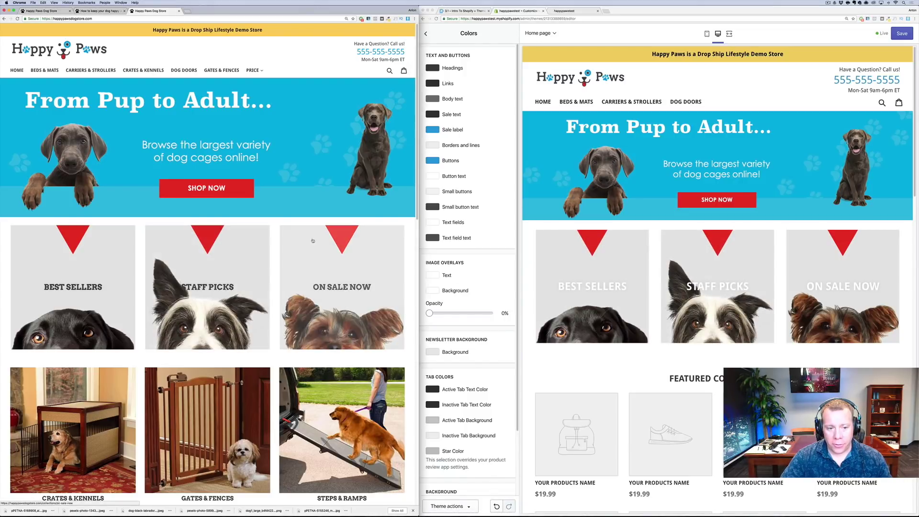
Set the image overlay text colour to #3F3F3F and save the theme
click(431, 276)
click(431, 277)
click(430, 322)
drag(429, 321, 430, 324)
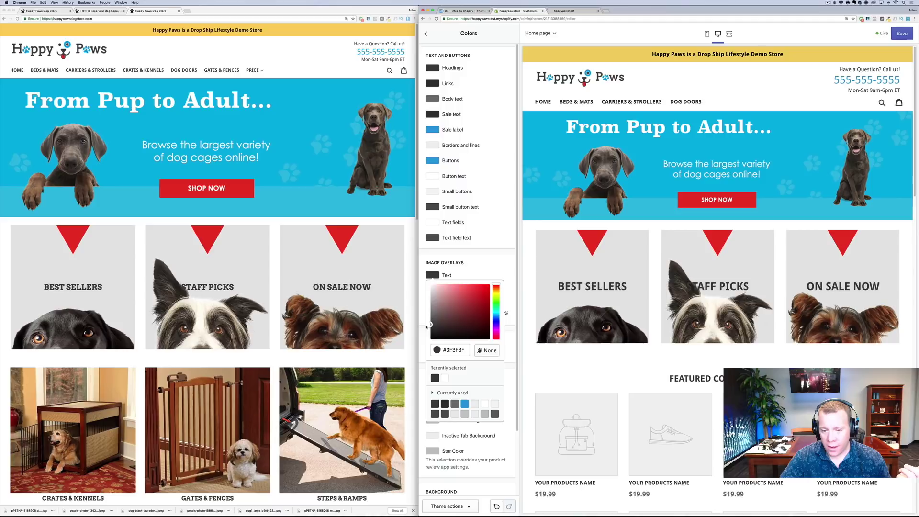
click(477, 278)
scroll(465, 326, down, 3)
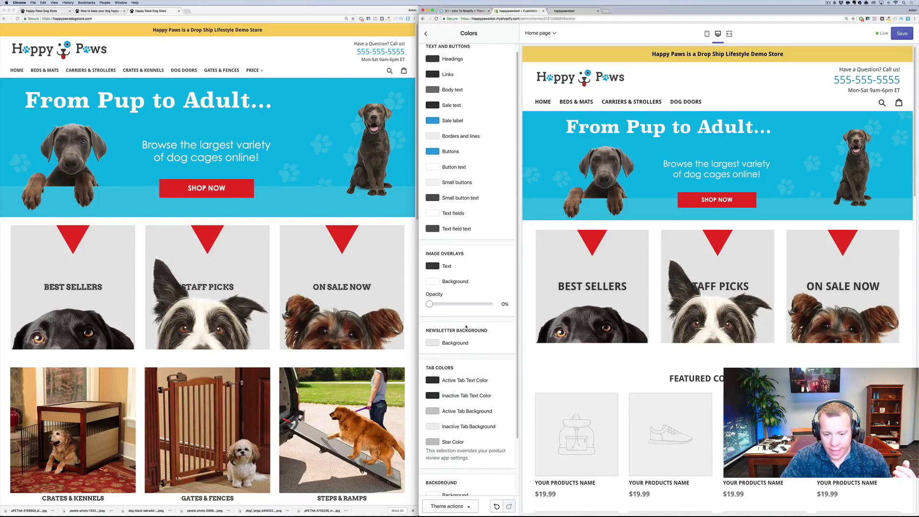
scroll(504, 359, up, 3)
key(super+s)
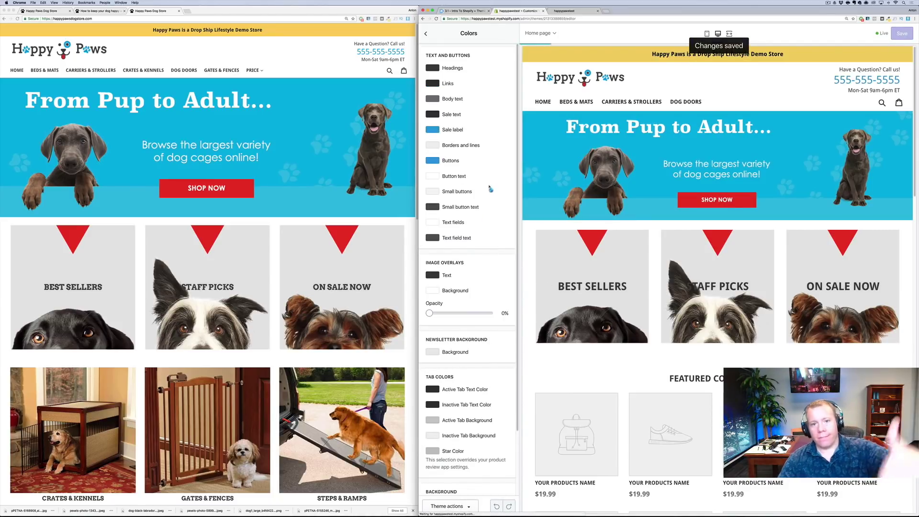
Reload and zoom out the storefront to compare its dark-labelled collection tiles with the demo
click(425, 34)
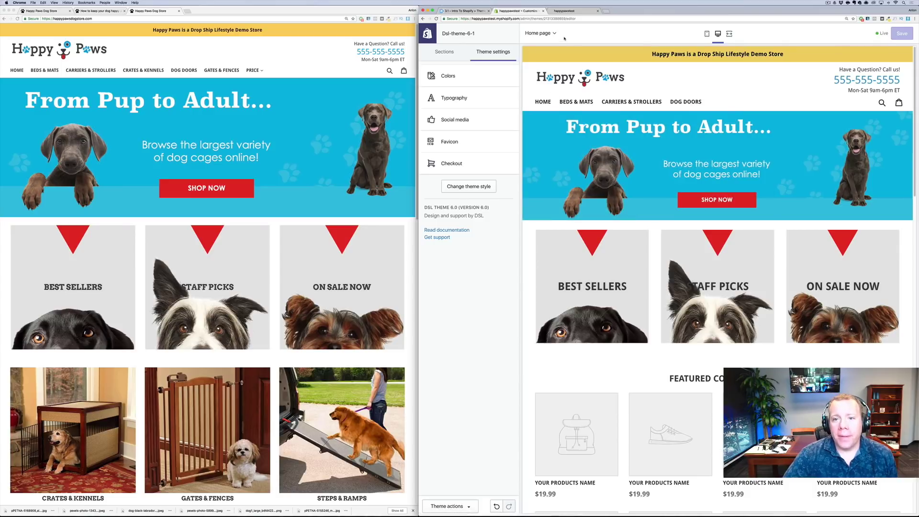
click(573, 10)
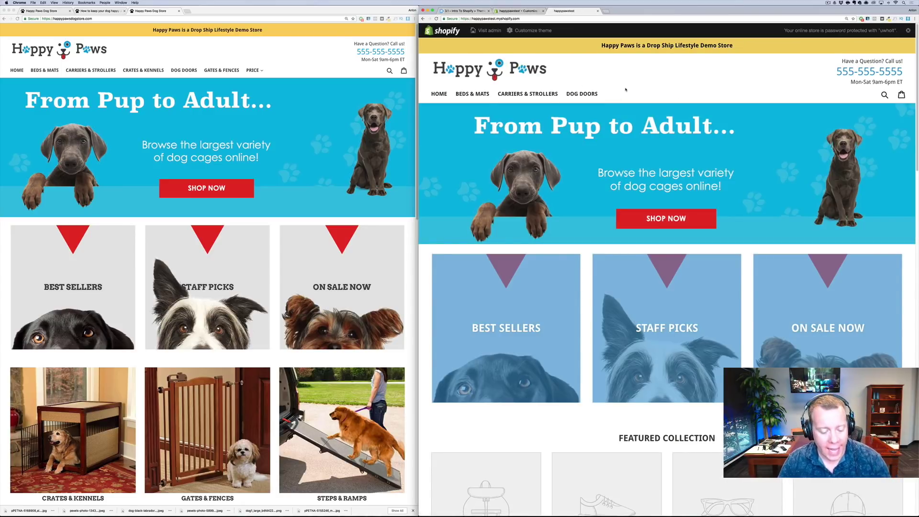
key(super+r)
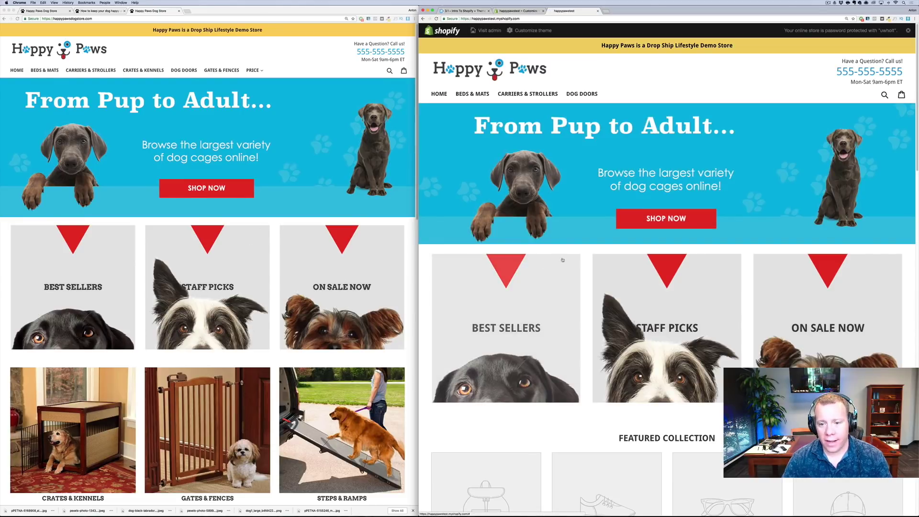
key(super+minus)
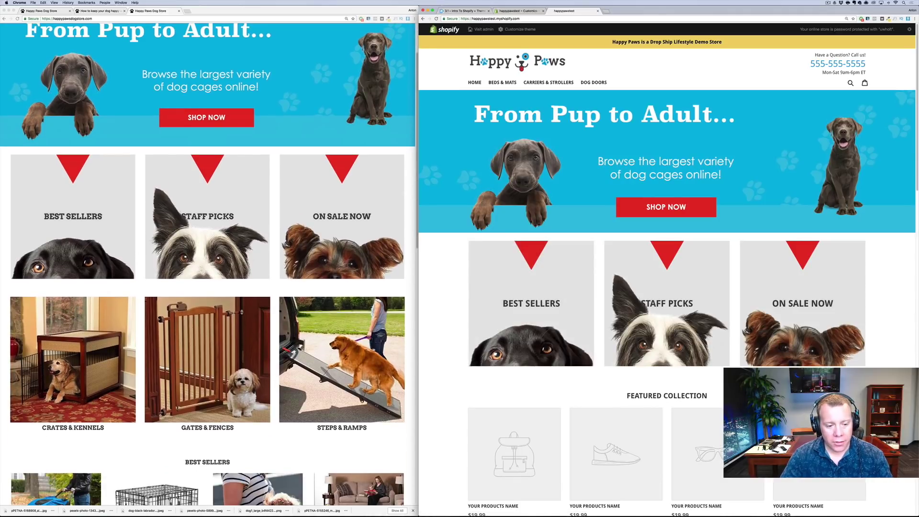
scroll(669, 431, down, 5)
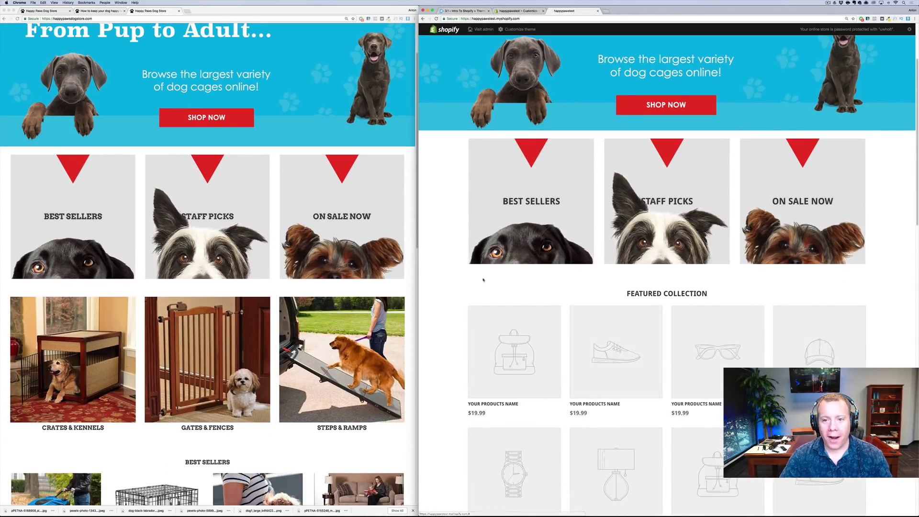
click(503, 12)
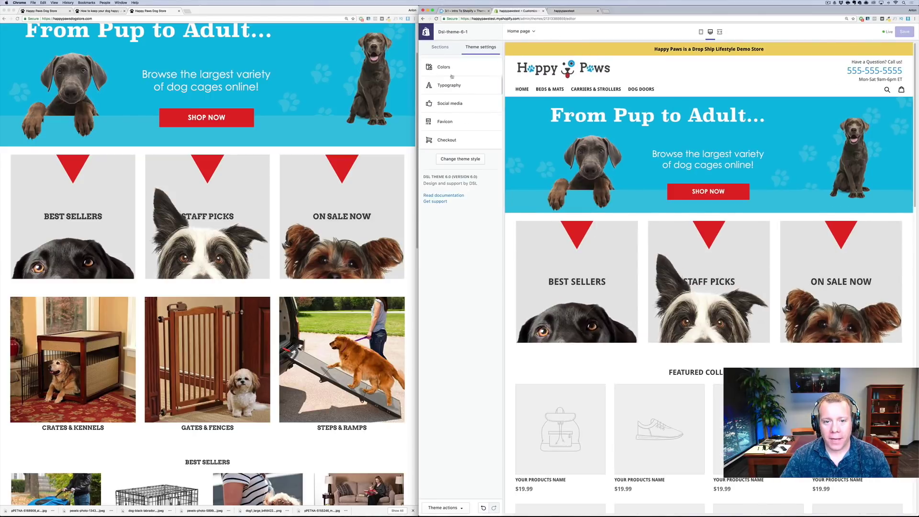
From the home page Sections list, add a Custom content section above the footer
click(436, 50)
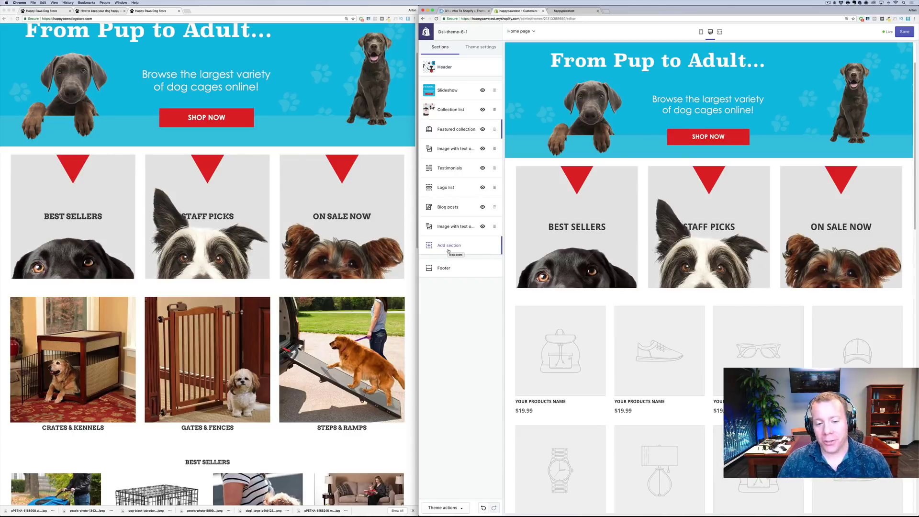
click(448, 249)
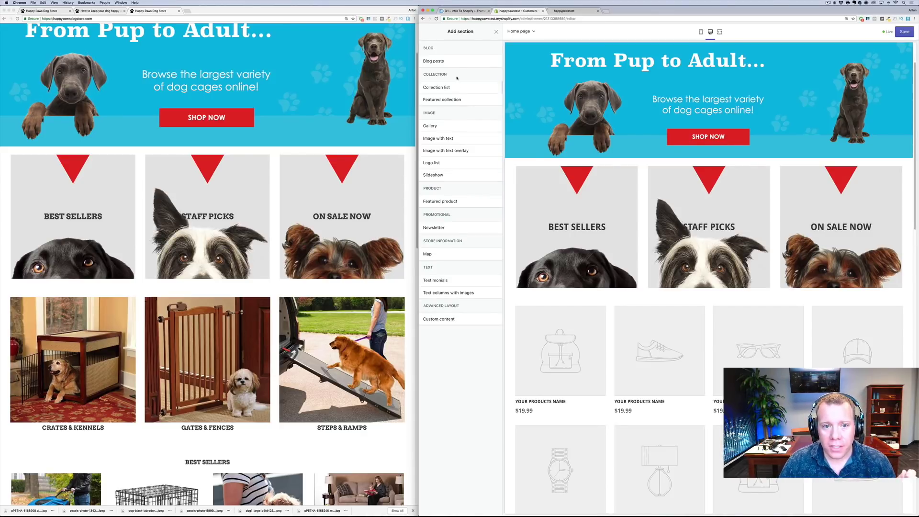
click(496, 32)
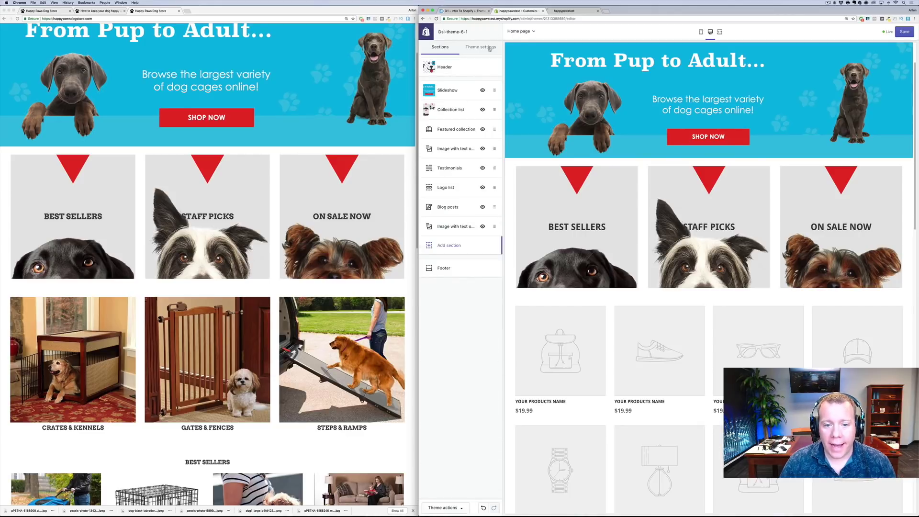
click(450, 245)
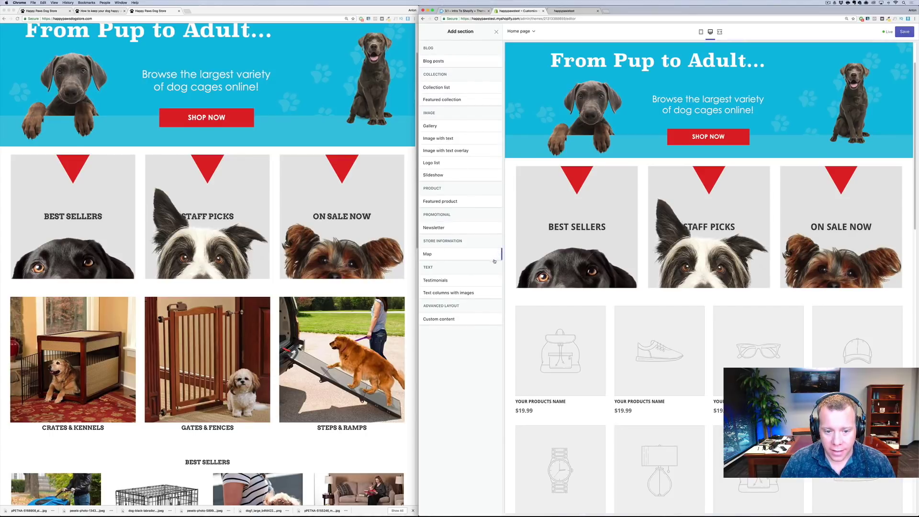
mouse_move(448, 322)
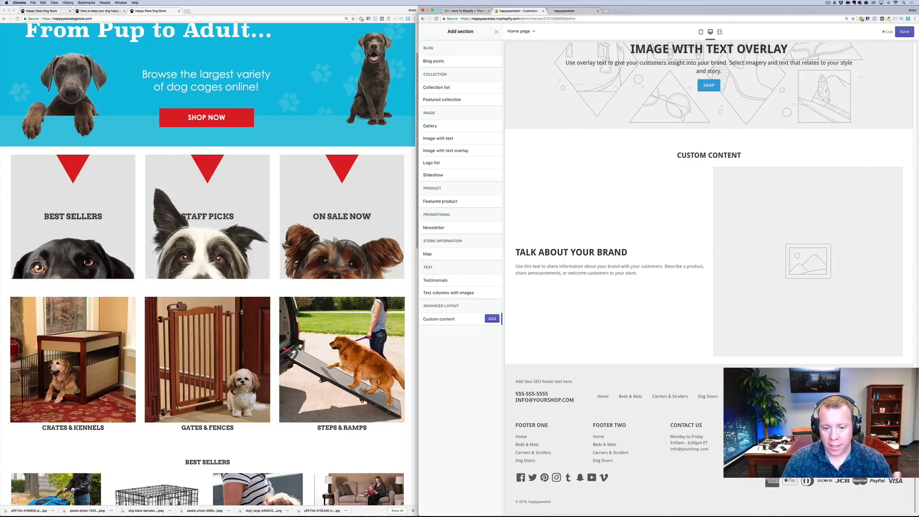
click(492, 319)
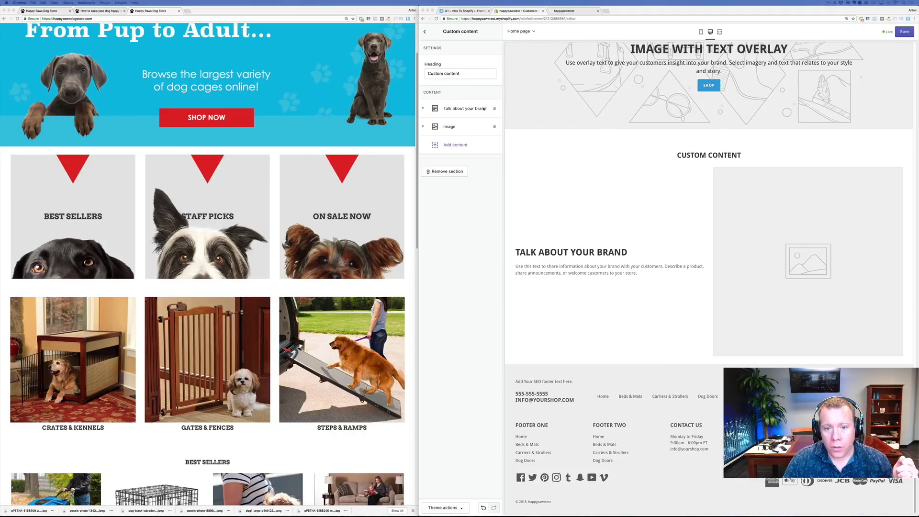
Remove the default 'Talk about your brand' and Image blocks from Custom content
click(427, 111)
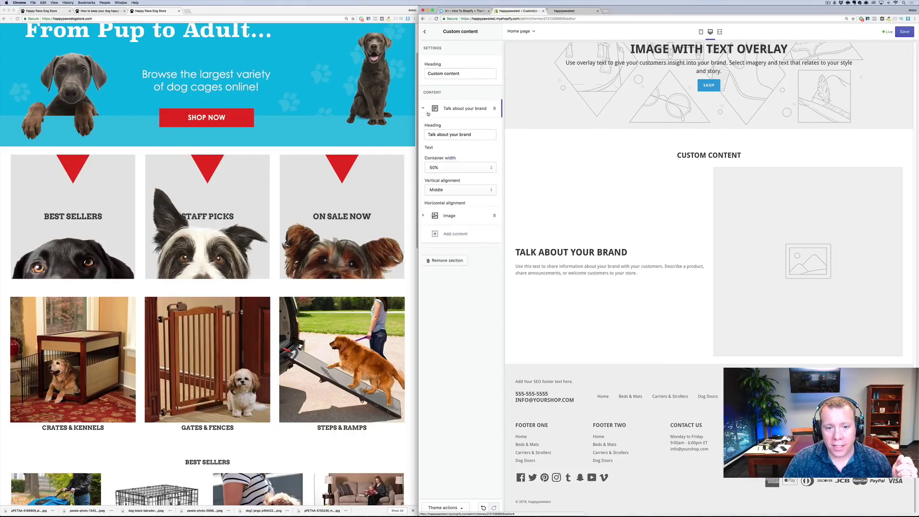
click(447, 287)
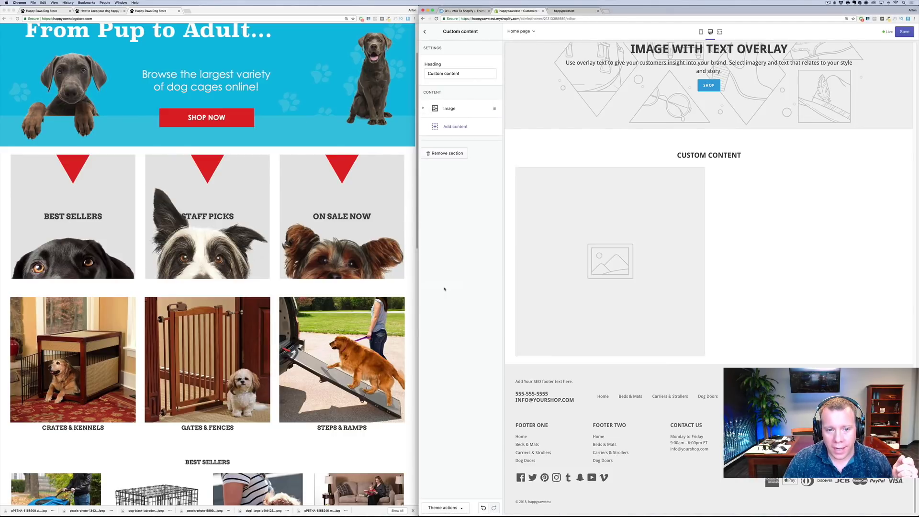
click(428, 109)
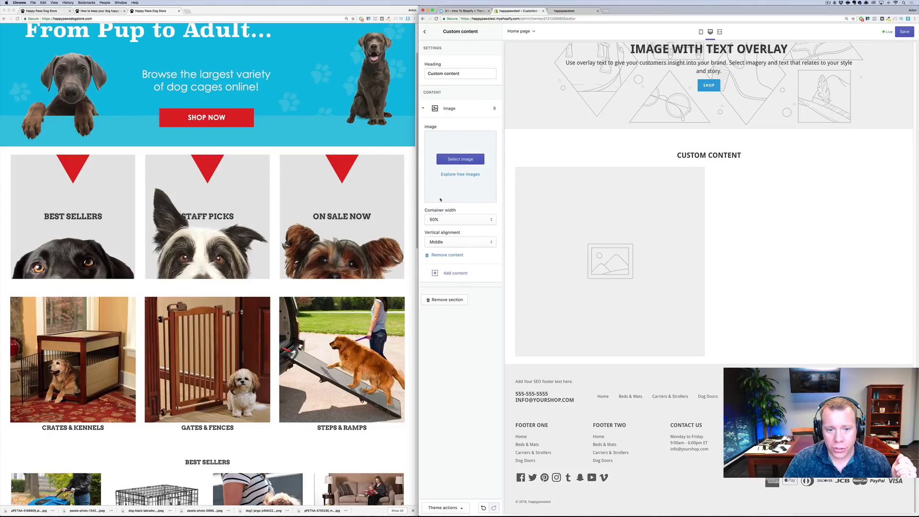
click(447, 255)
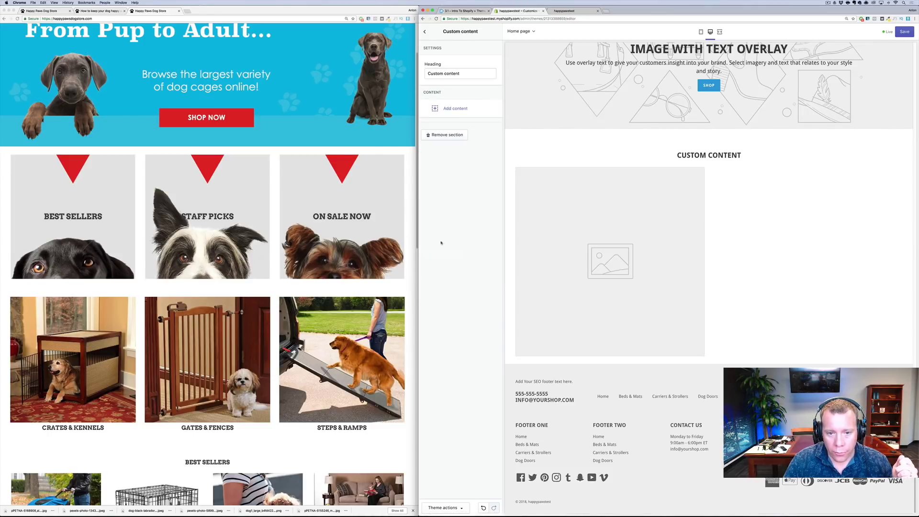
Add a Custom HTML block with the pasted Crates & Kennels image link at 33% width
click(452, 114)
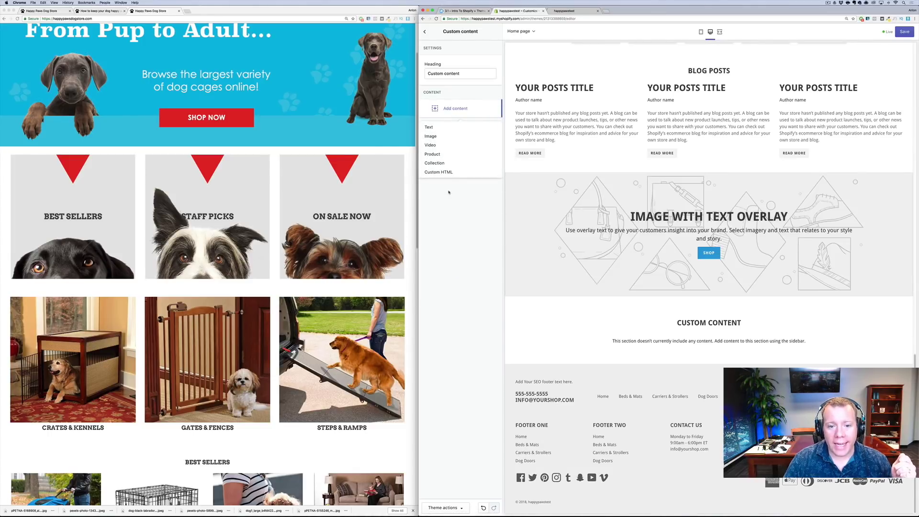
click(438, 172)
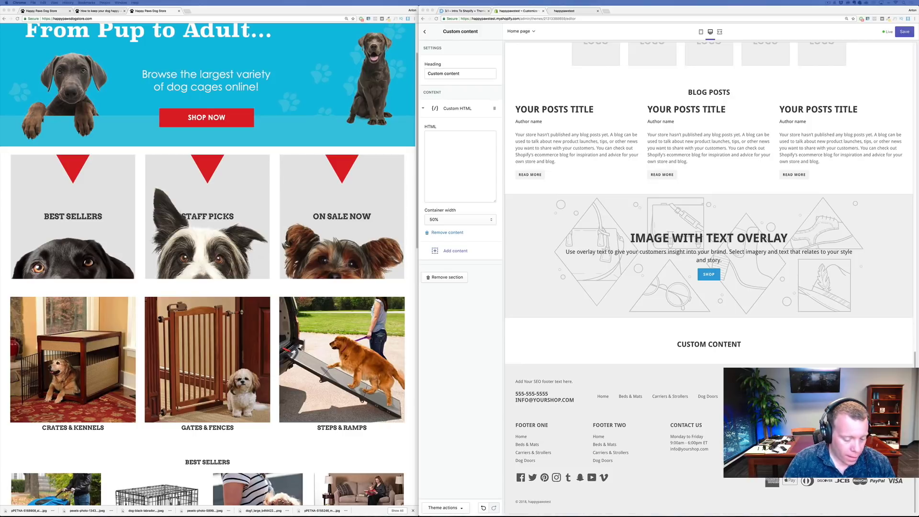
click(471, 156)
key(super+v)
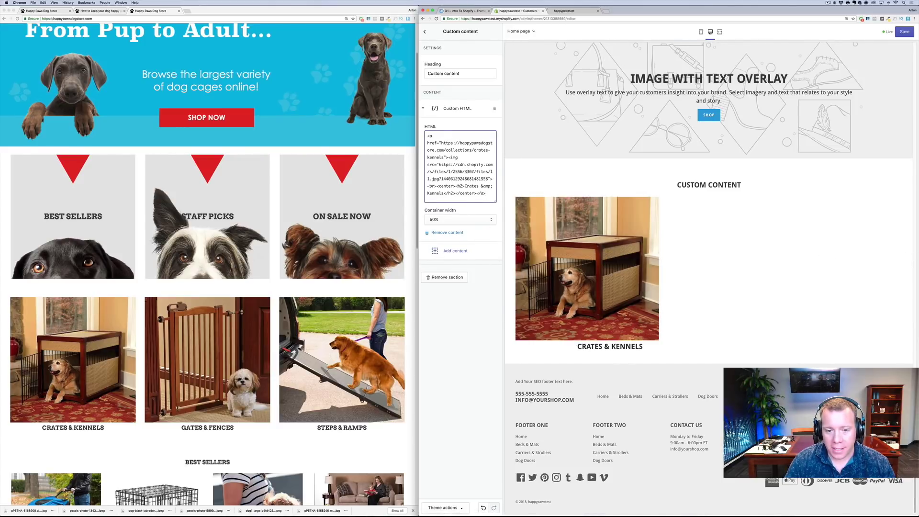
click(446, 220)
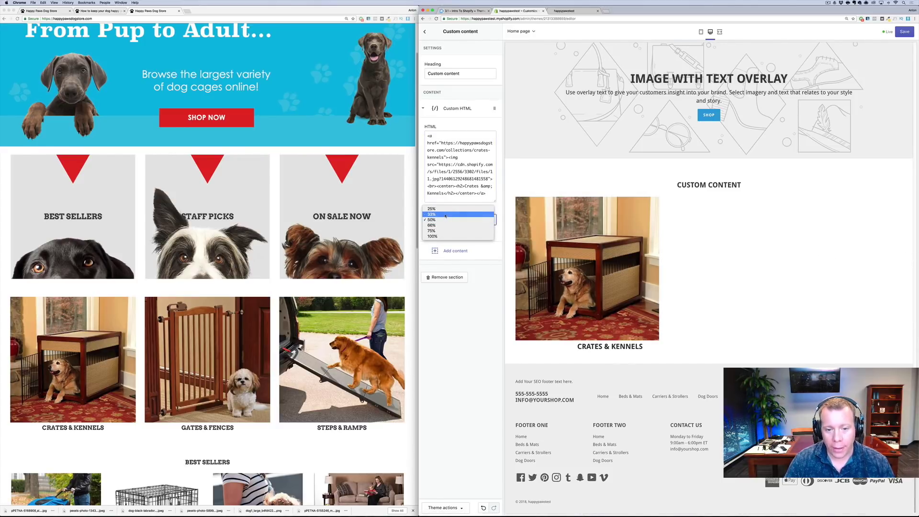
click(446, 215)
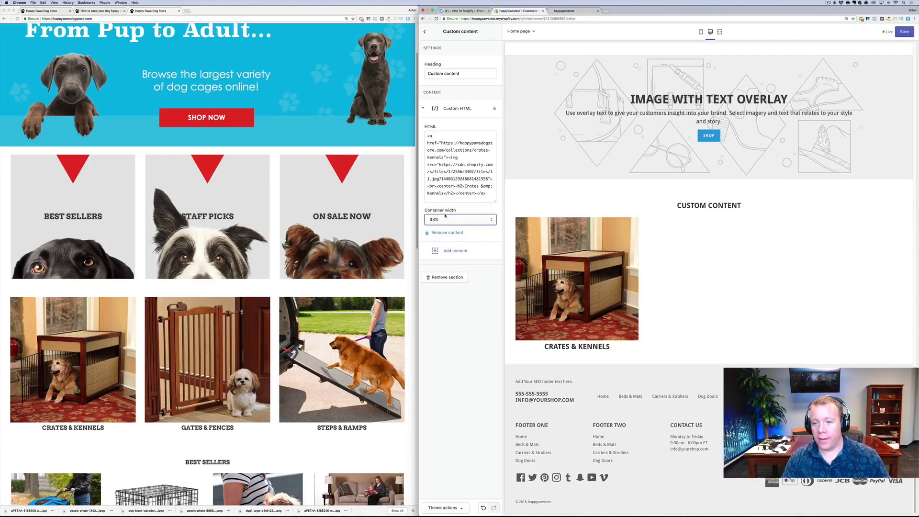
click(423, 109)
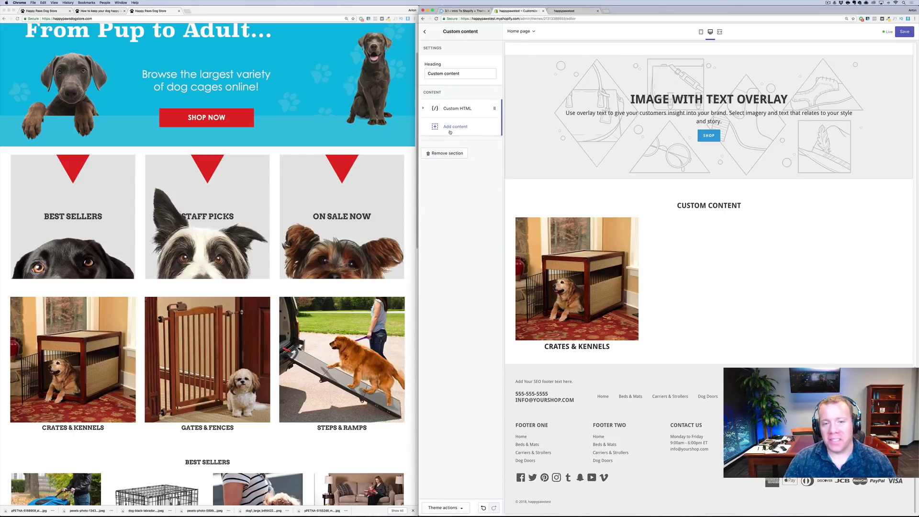
click(450, 128)
Add a 33%-wide Custom HTML block with the pasted Gates & Fences image link
click(438, 190)
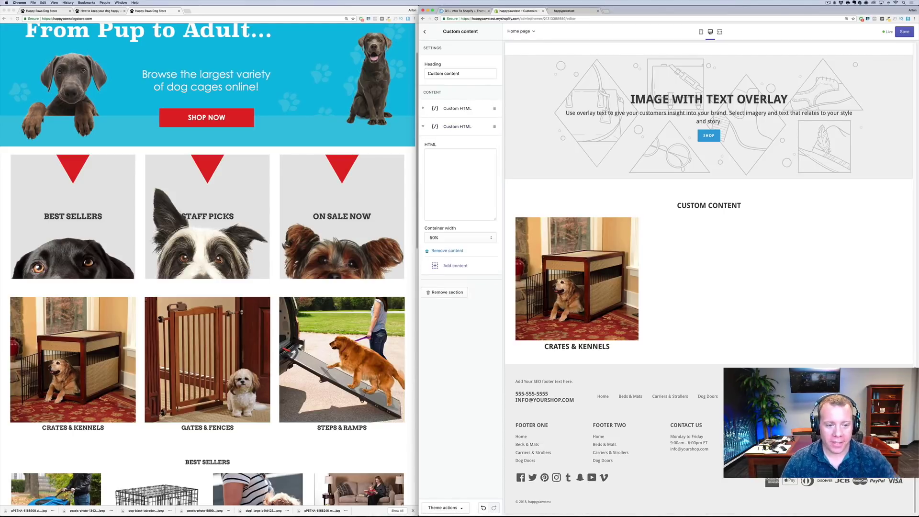
click(452, 237)
click(452, 231)
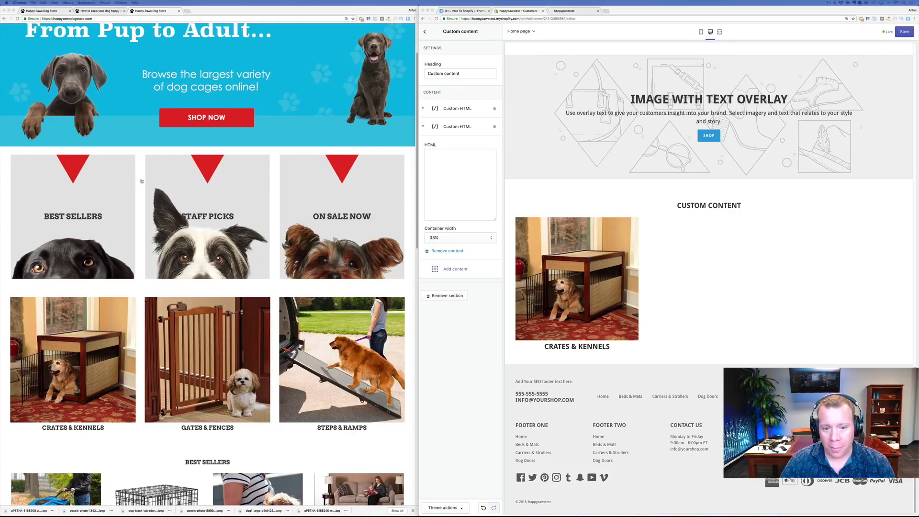
click(424, 149)
key(super+v)
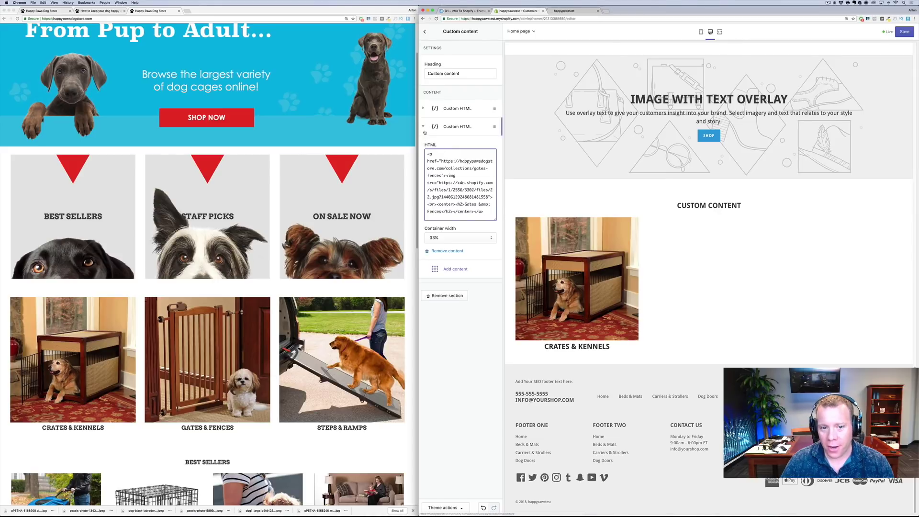
click(424, 128)
click(440, 146)
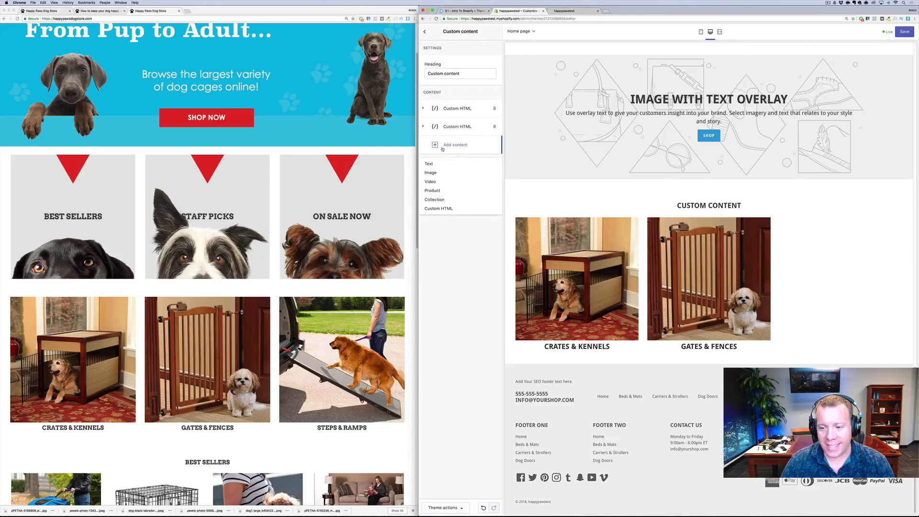
Add a 33%-wide Custom HTML block with the pasted Steps & Ramps image link
click(437, 209)
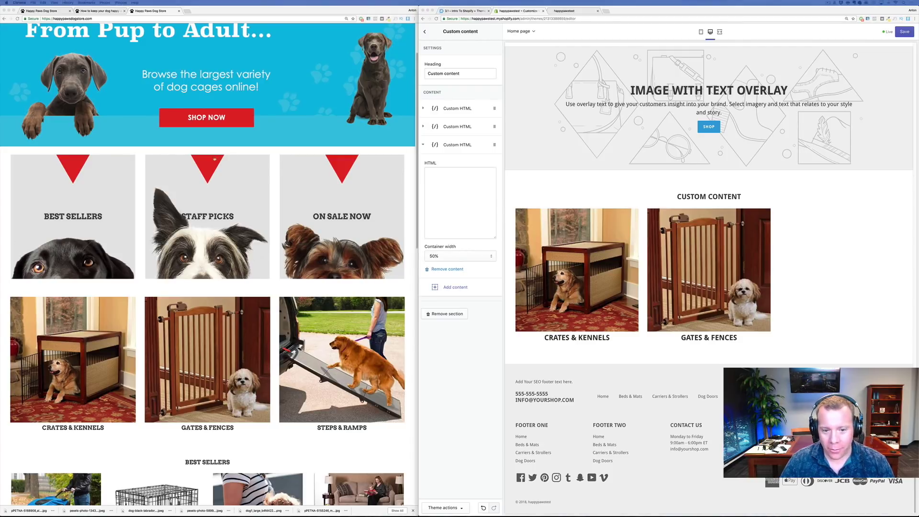
click(455, 195)
key(cmd+v)
click(466, 256)
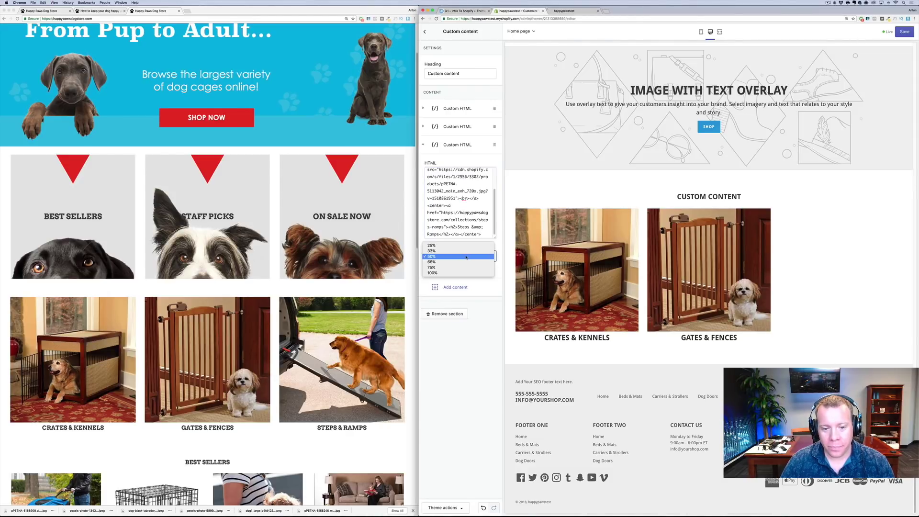
click(466, 251)
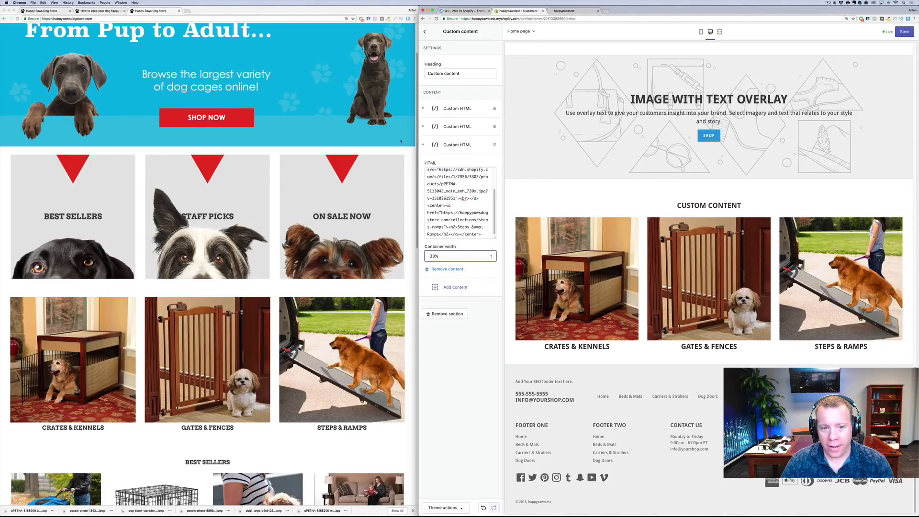
click(421, 144)
drag(460, 74, 423, 69)
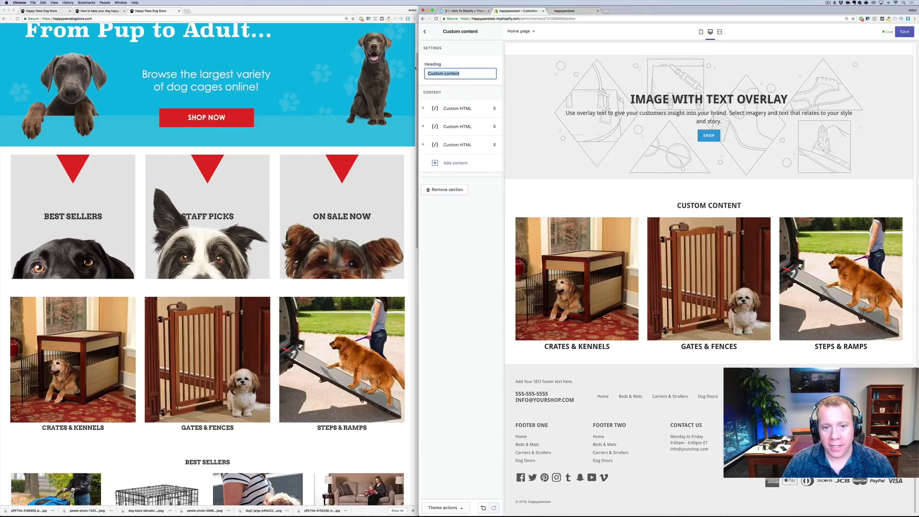
Clear the Custom content heading, save the three image links, and return to the sections list
key(BackSpace)
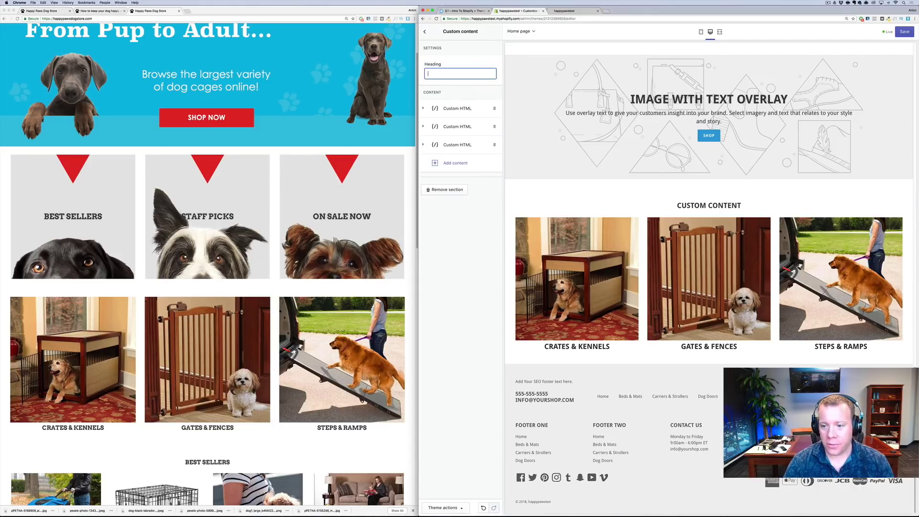
click(424, 42)
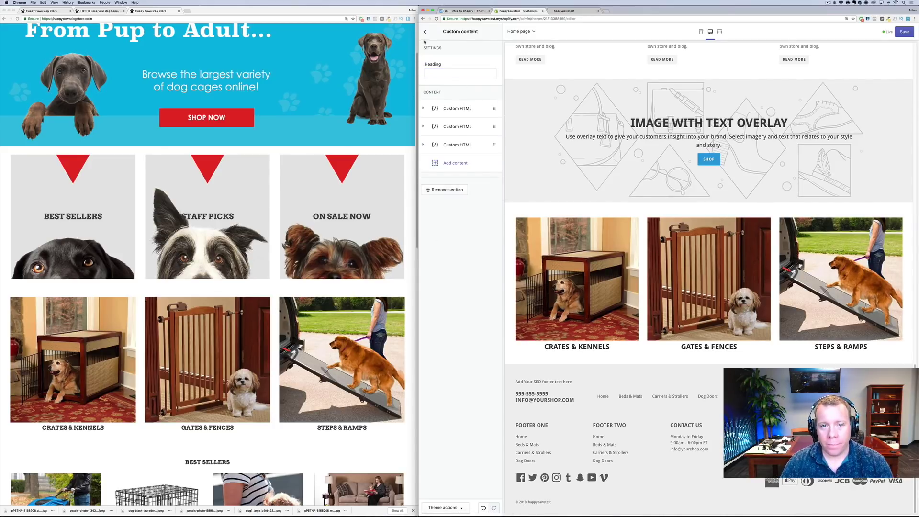
click(902, 32)
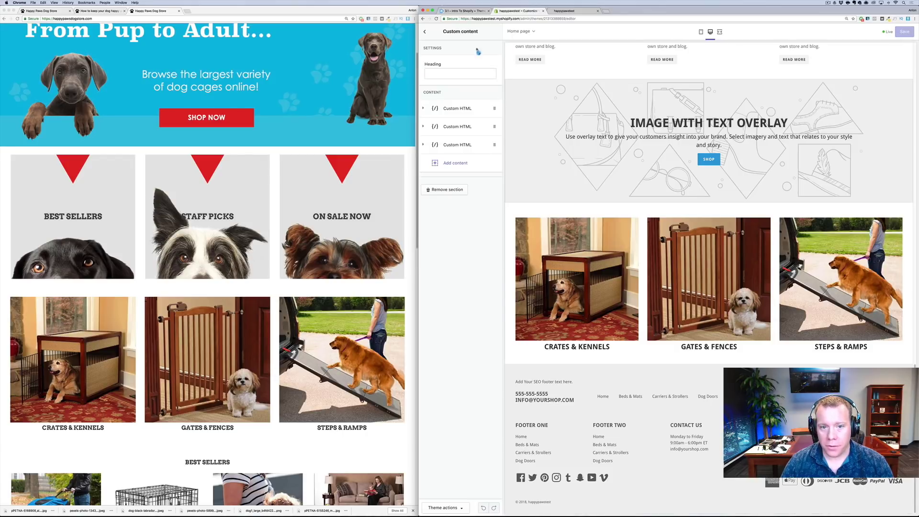
click(425, 32)
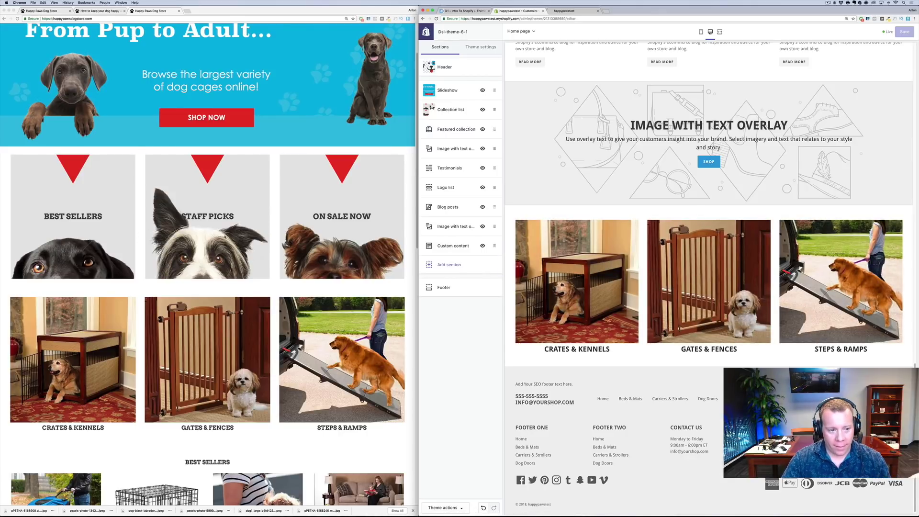
Move the Custom content section directly below Collection list and save the new order
scroll(205, 263, up, 2)
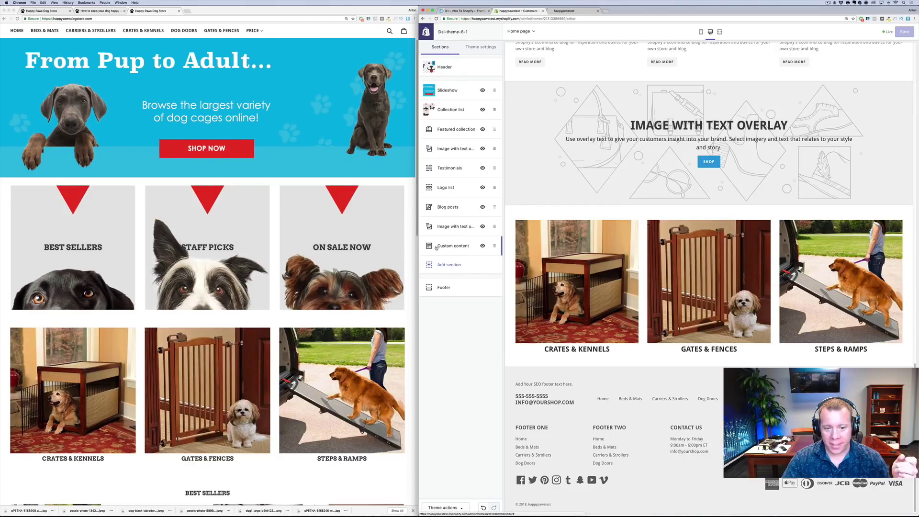
drag(436, 246, 422, 127)
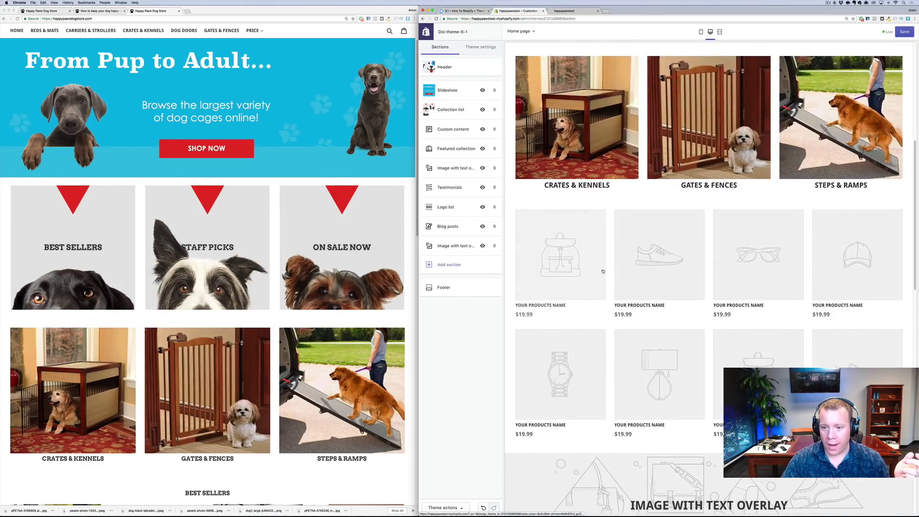
scroll(607, 290, up, 3)
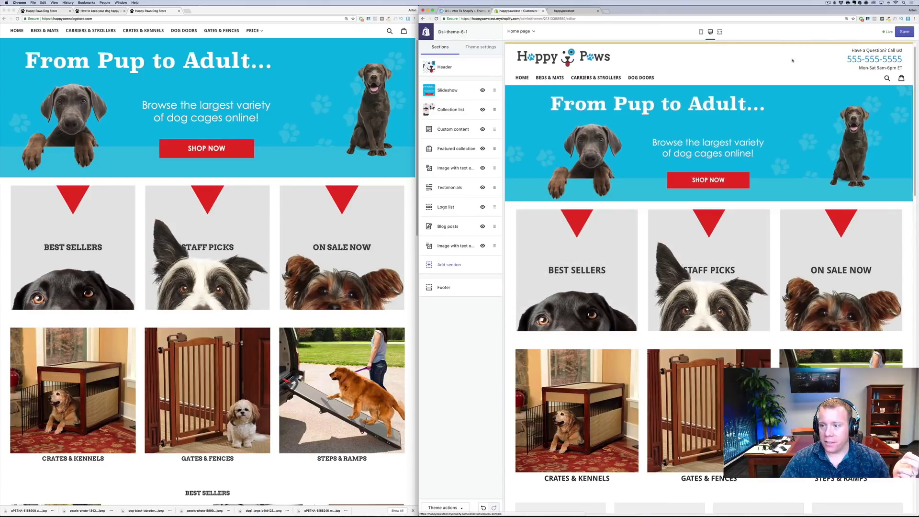
click(904, 33)
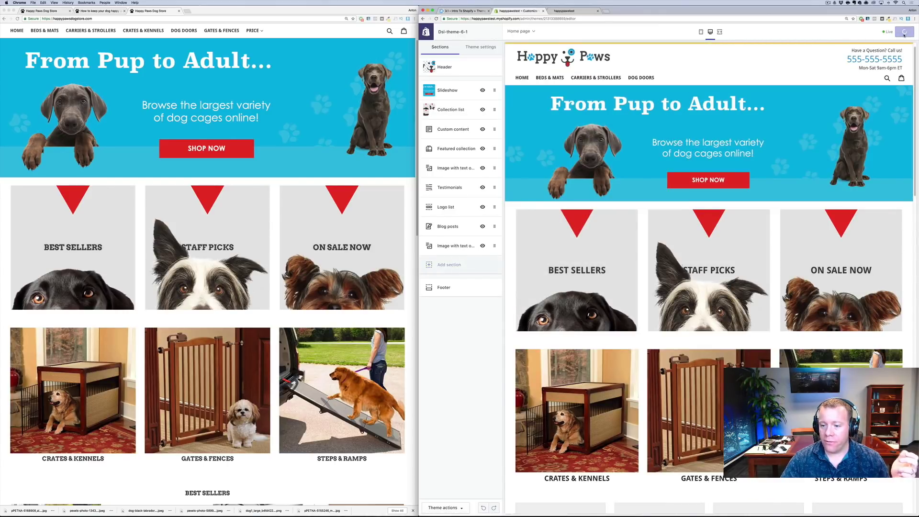
Reload and zoom out the live storefront to compare the new category tiles with the demo
click(566, 11)
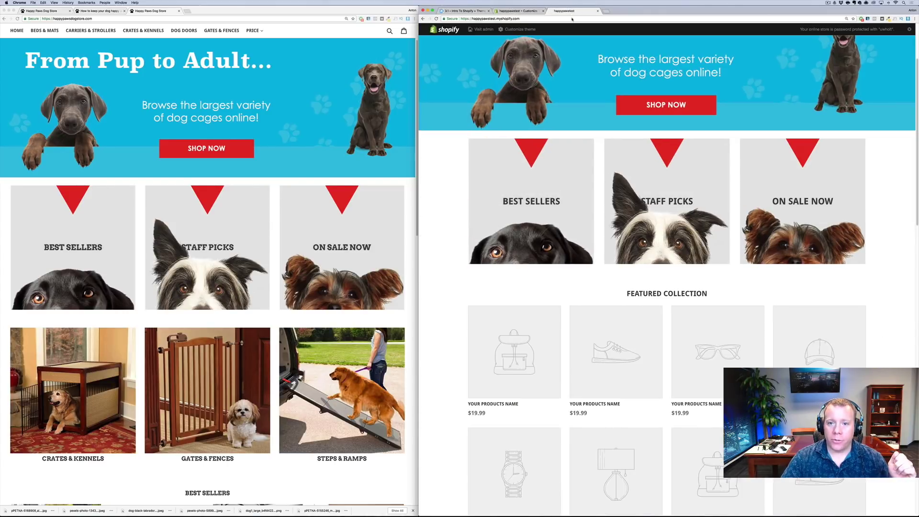
scroll(575, 184, up, 5)
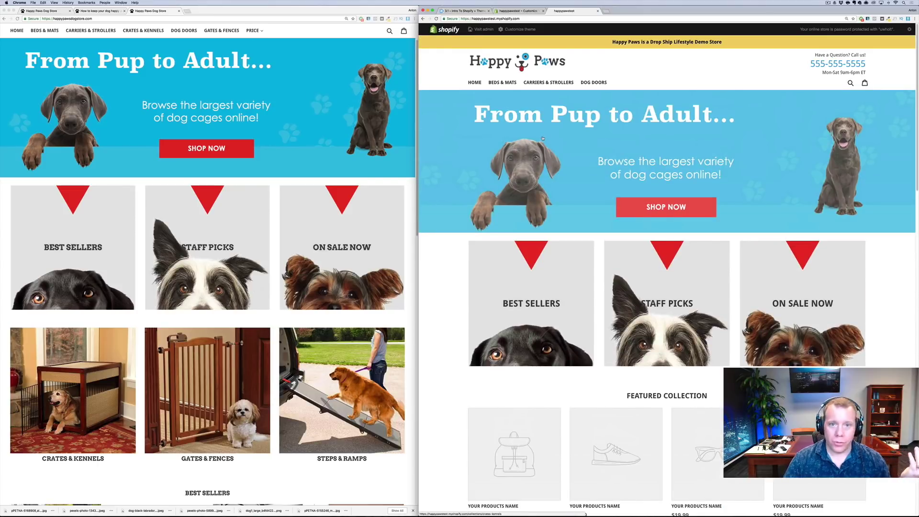
key(super+r)
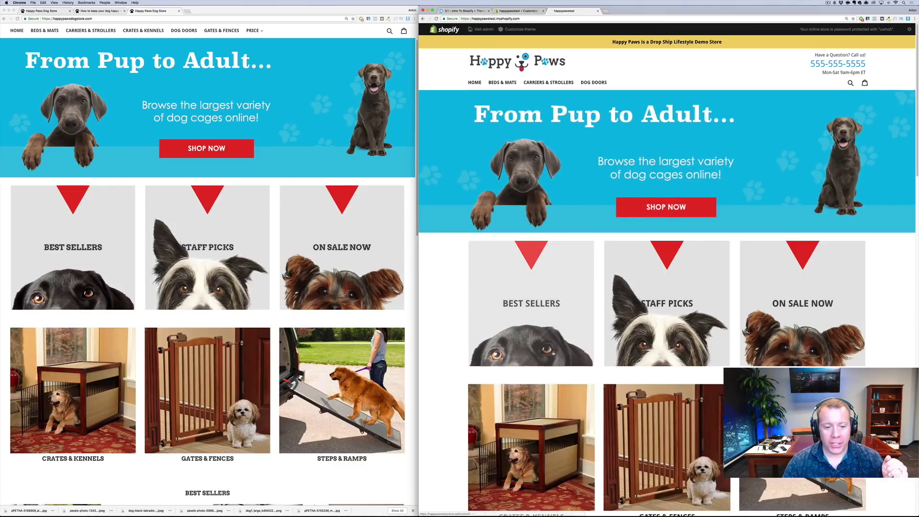
key(super+minus)
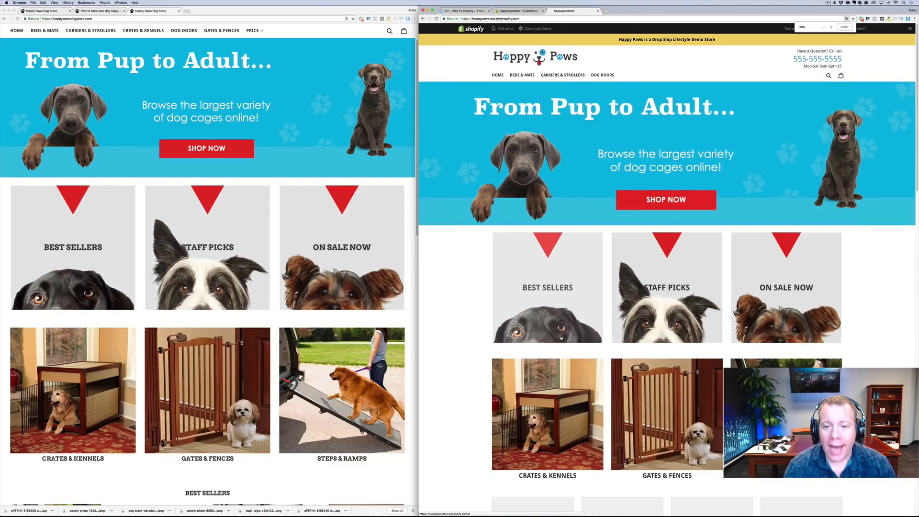
scroll(214, 210, up, 2)
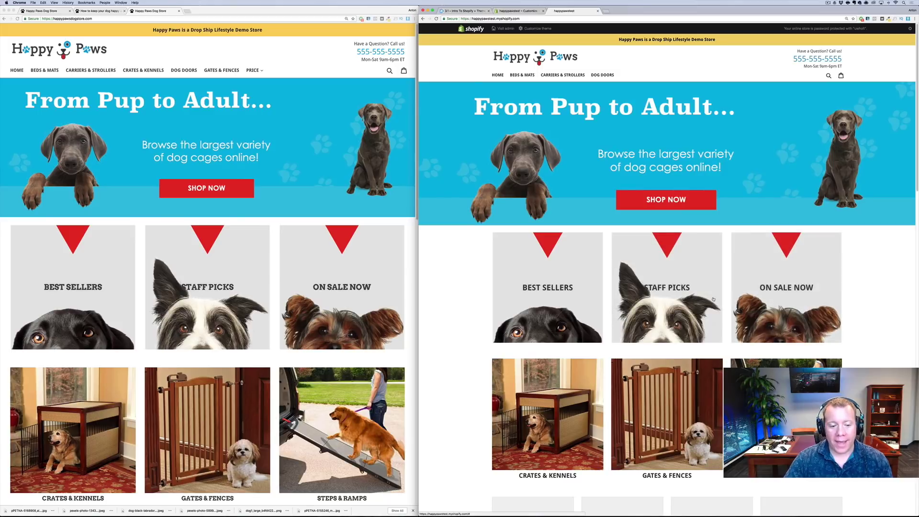
scroll(278, 313, down, 5)
scroll(278, 313, down, 8)
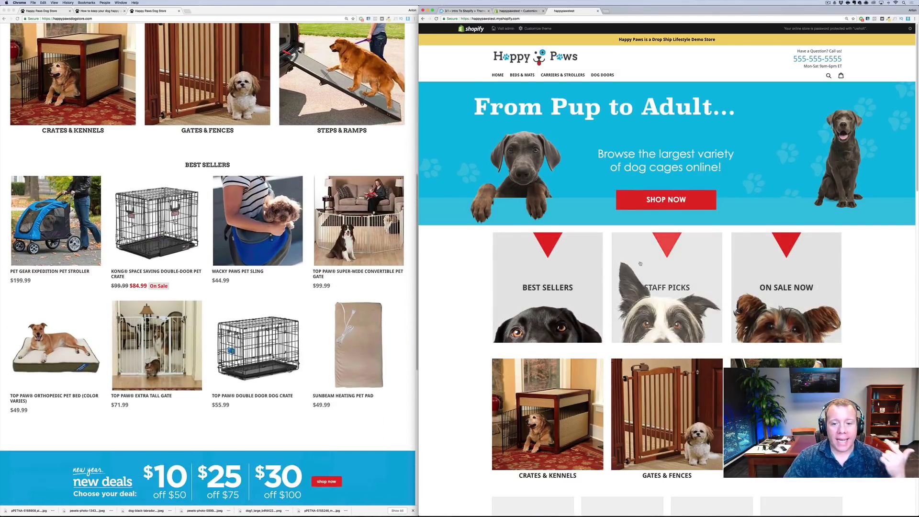
scroll(640, 264, down, 10)
scroll(640, 264, down, 5)
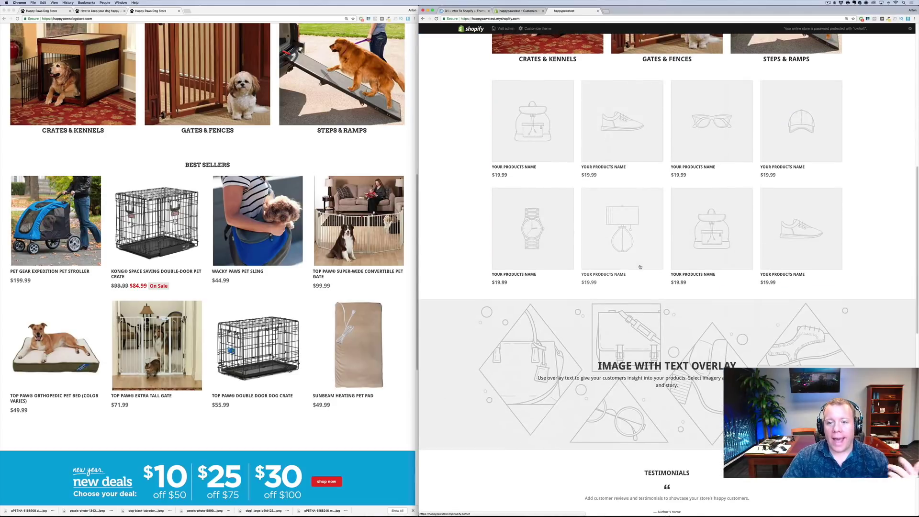
scroll(639, 263, up, 1)
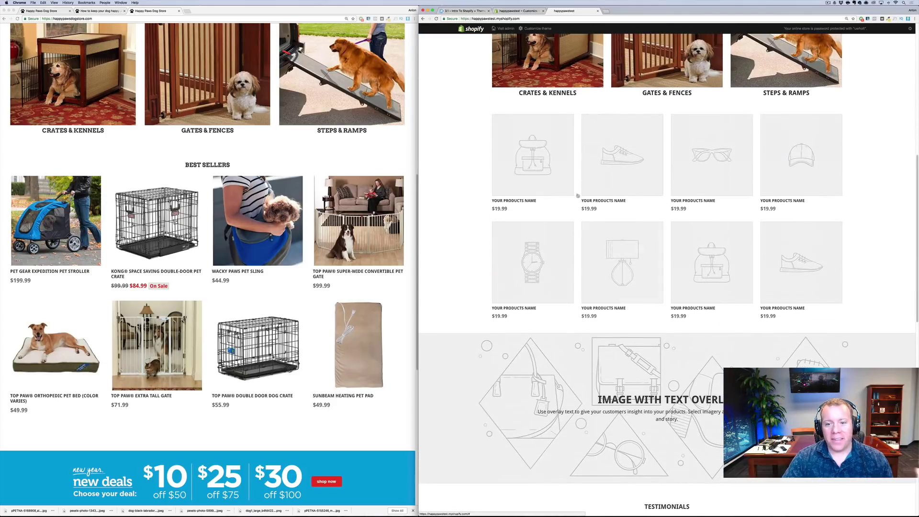
Title the Featured collection section 'BEST SELLERS' and set its collection to Best Sellers
click(514, 11)
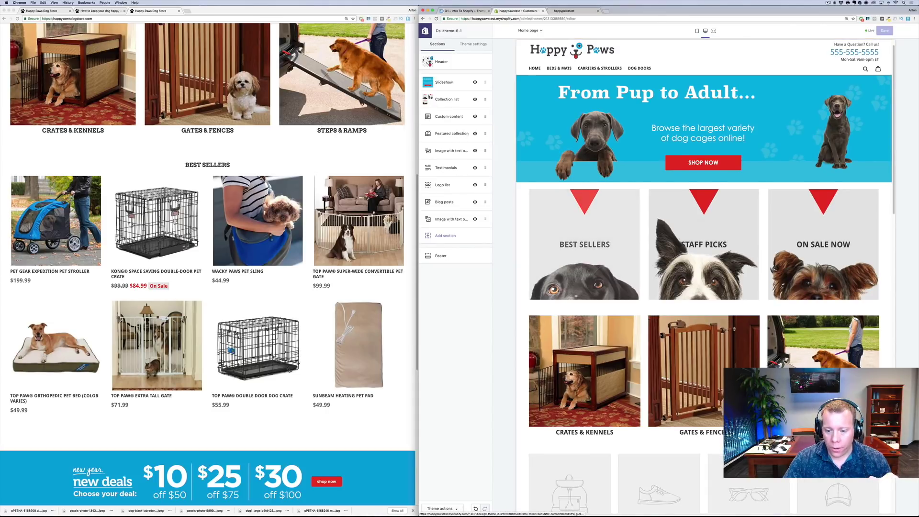
scroll(585, 324, down, 2)
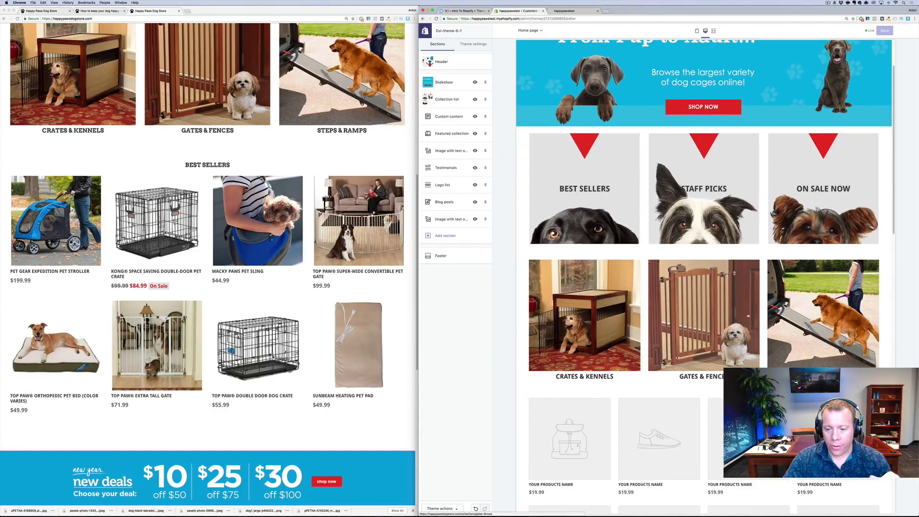
click(444, 134)
click(443, 69)
text(BEST SELLERS)
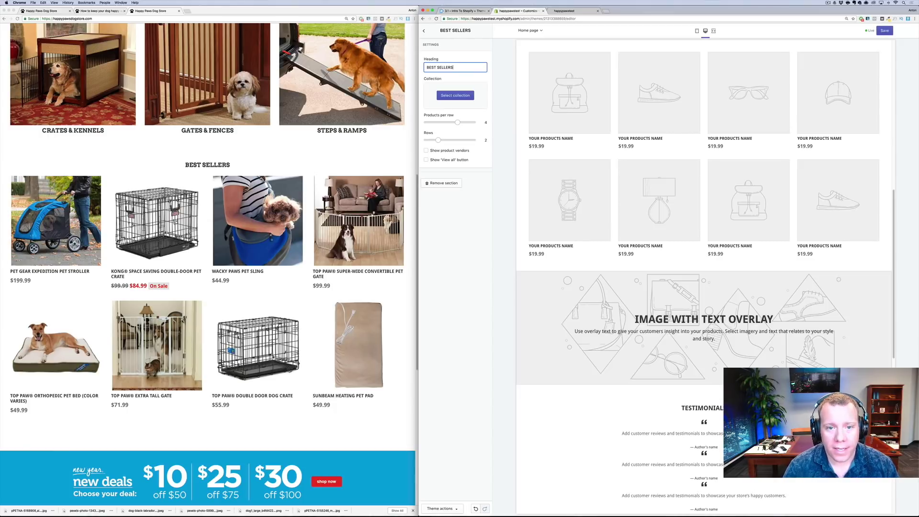
click(463, 95)
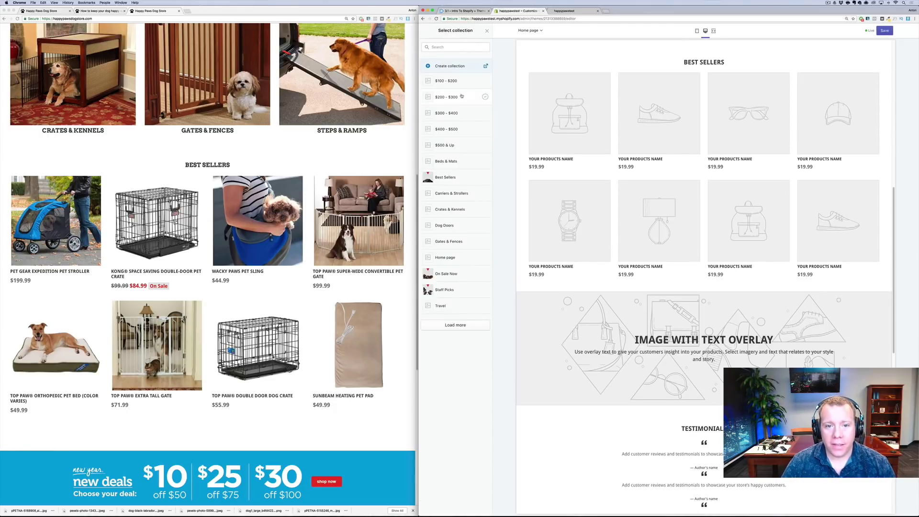
click(457, 184)
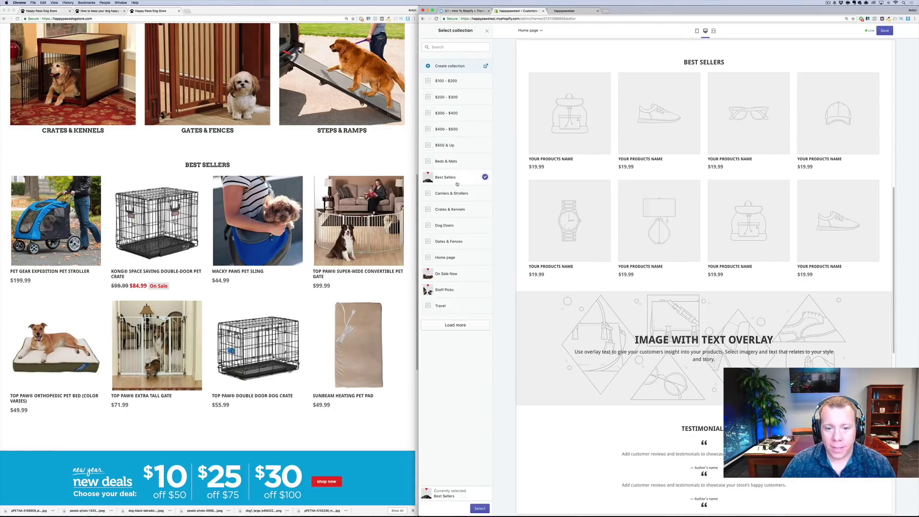
click(480, 509)
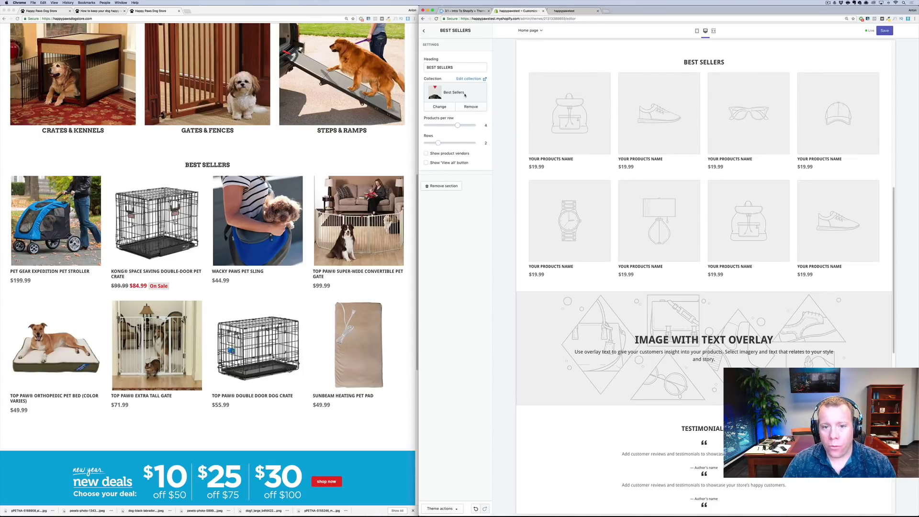
Save the featured collection changes and go to the store admin at /admin
click(885, 31)
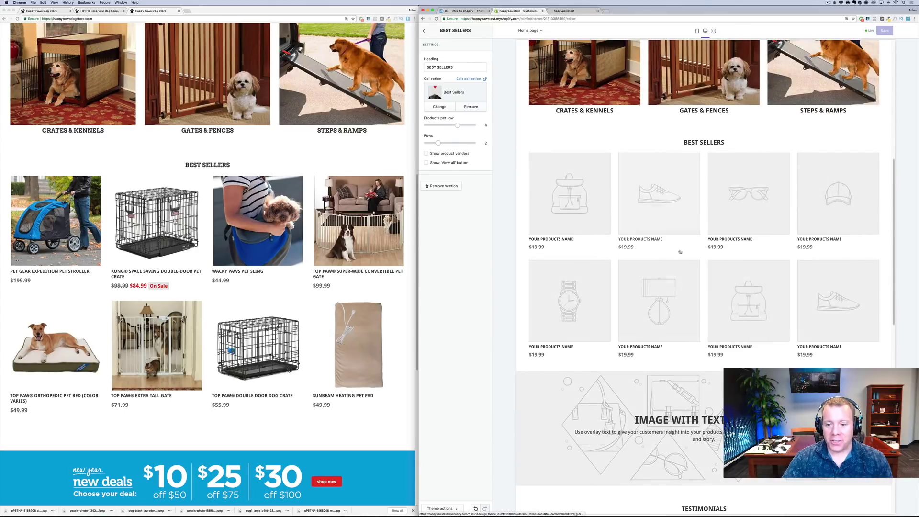
scroll(680, 251, up, 7)
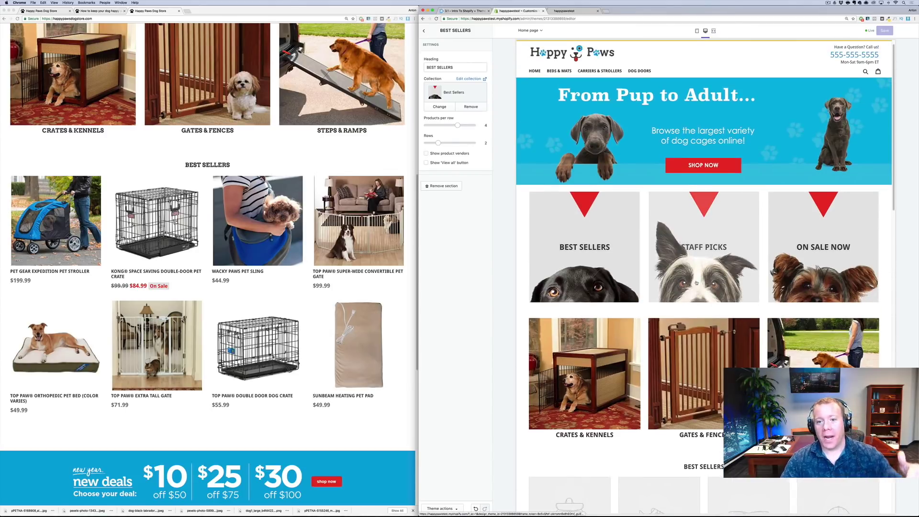
scroll(697, 282, down, 4)
scroll(706, 307, up, 4)
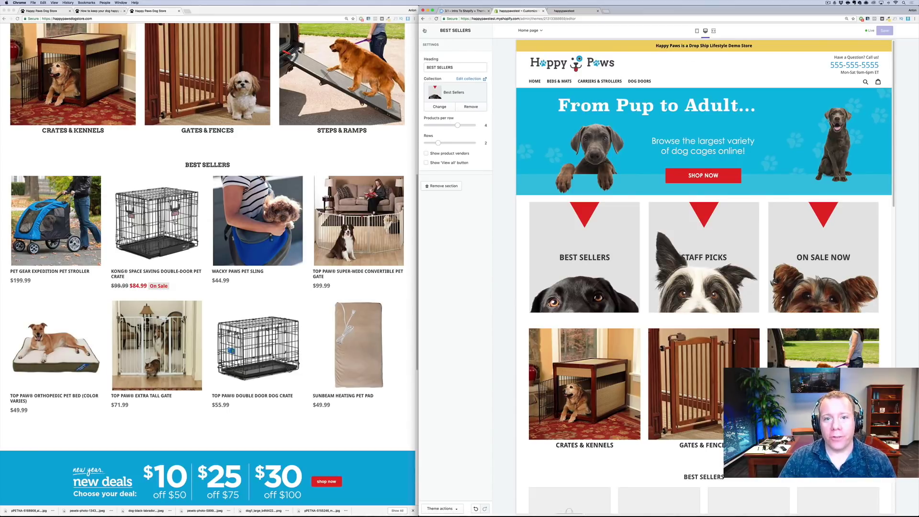
click(425, 31)
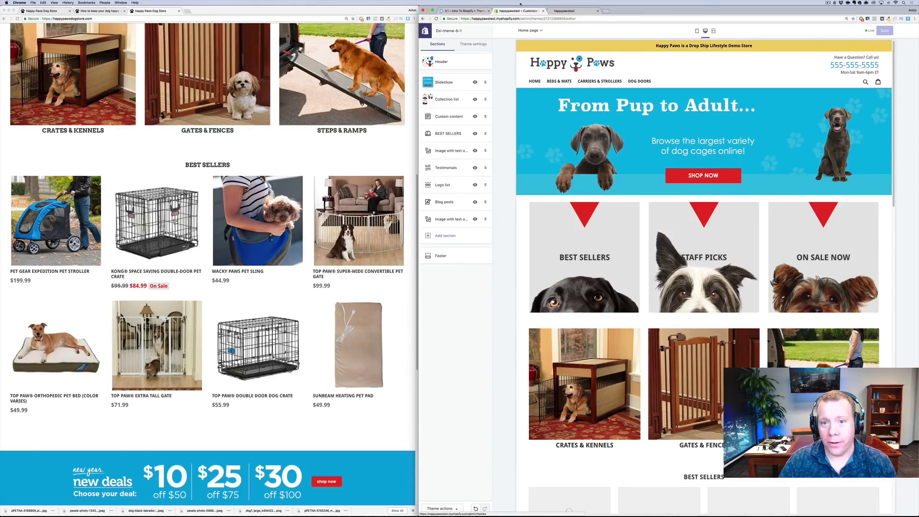
drag(529, 19, 718, 13)
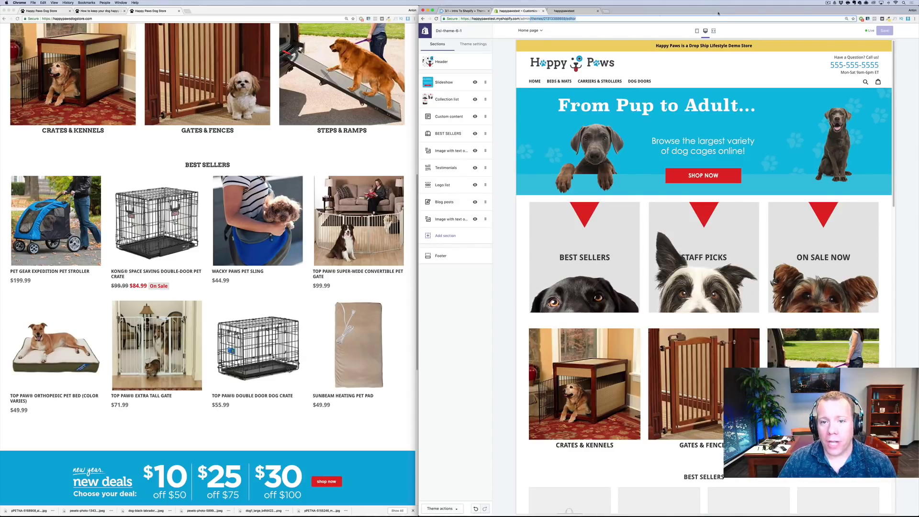
key(BackSpace)
key(Return)
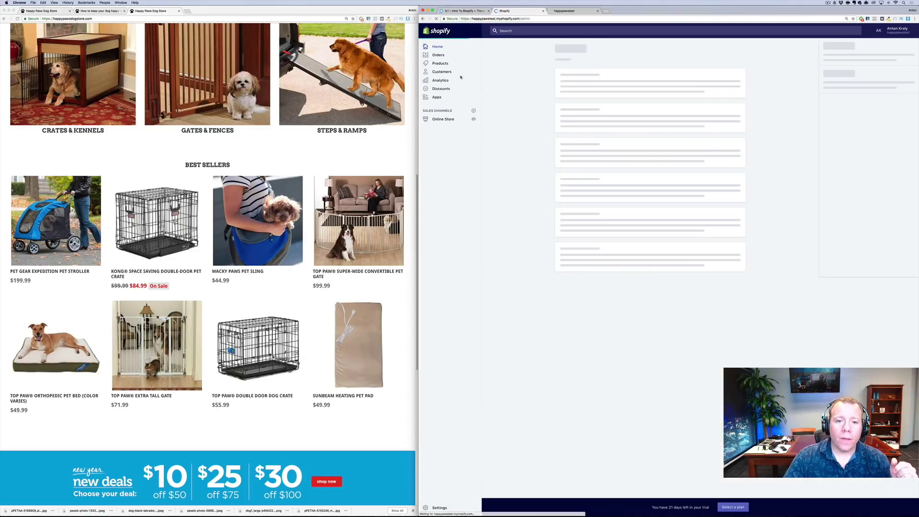
Add the wire crate, 4-step stairs, exercise pen, Expedition stroller and Tri-Fold ramp to Best Sellers
click(440, 63)
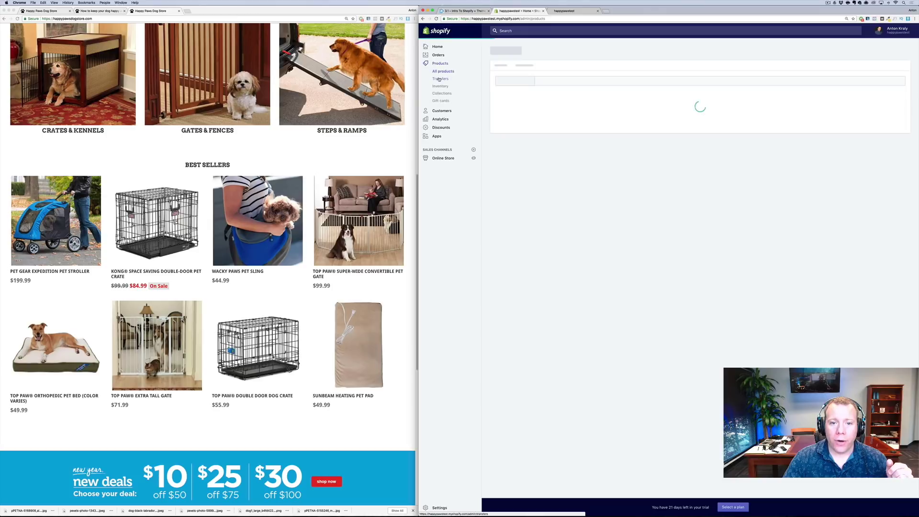
click(441, 93)
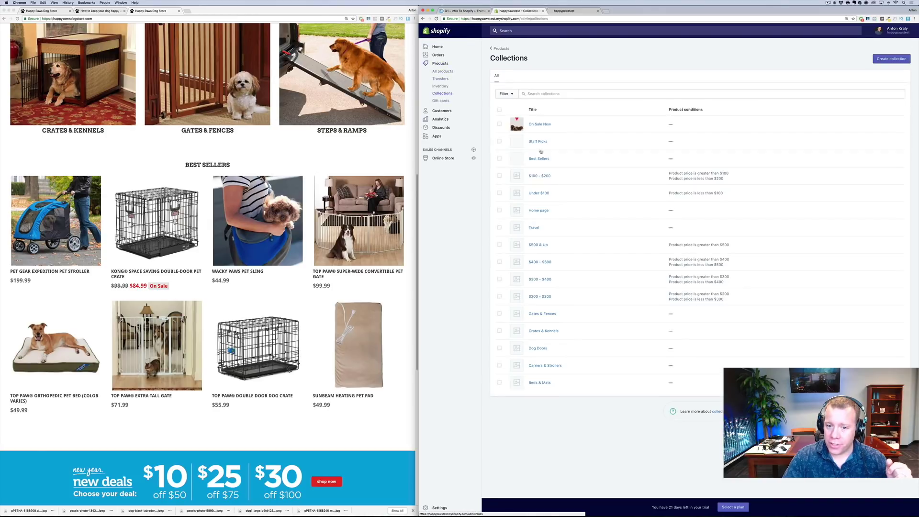
click(616, 244)
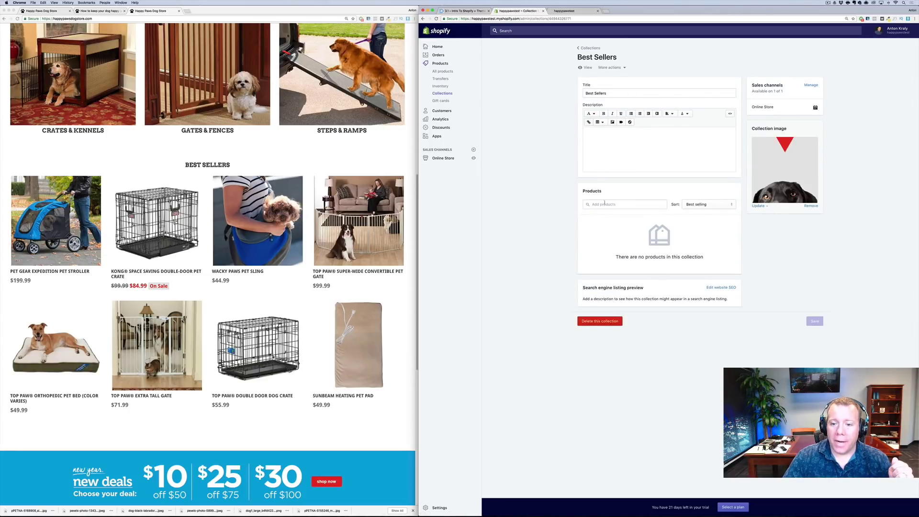
click(614, 206)
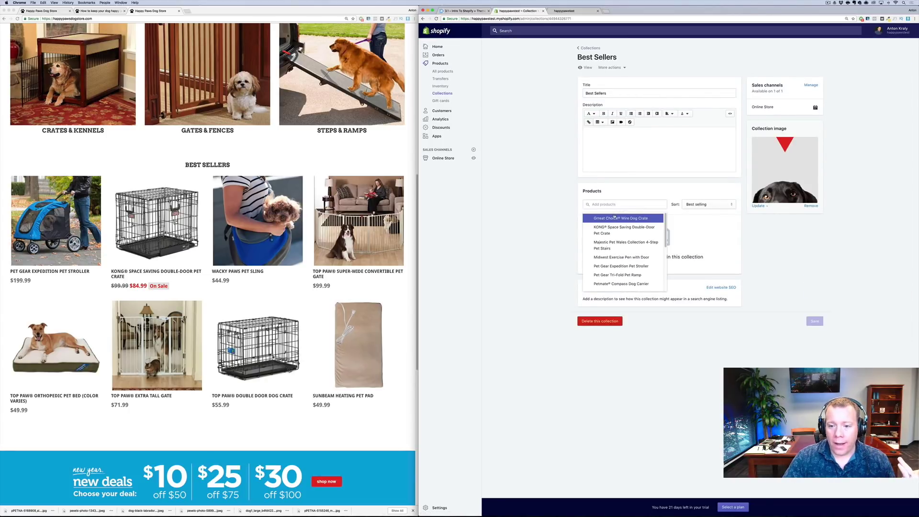
click(614, 218)
click(615, 245)
click(615, 257)
click(615, 266)
click(616, 275)
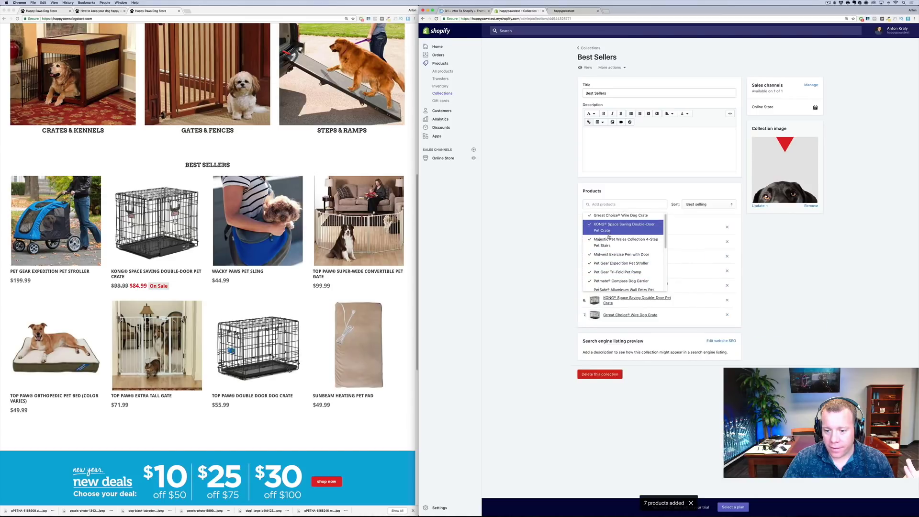
click(537, 281)
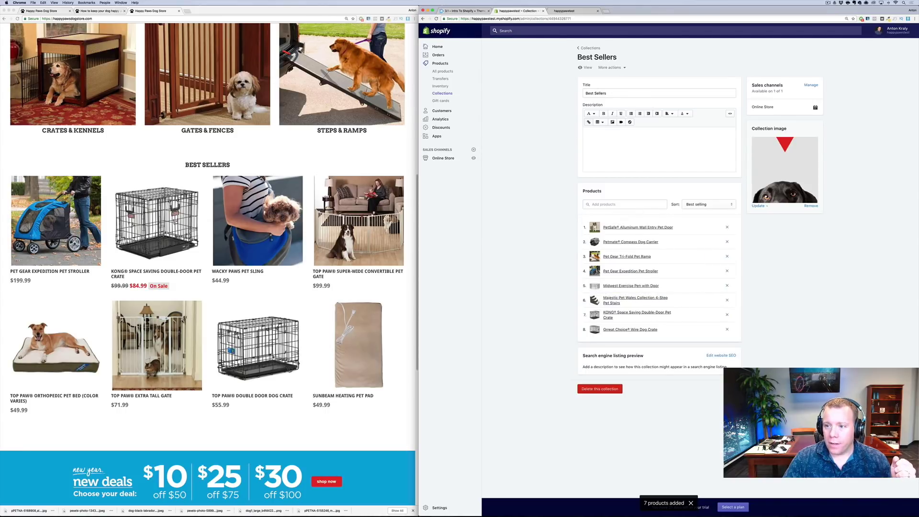
click(565, 10)
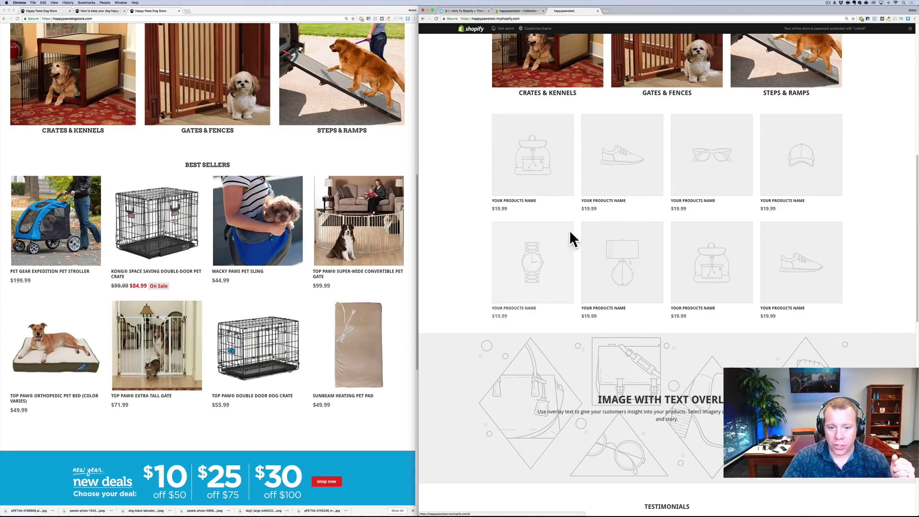
Reload the storefront to confirm the Best Sellers products, then return to the collection in admin
right_click(456, 220)
click(477, 231)
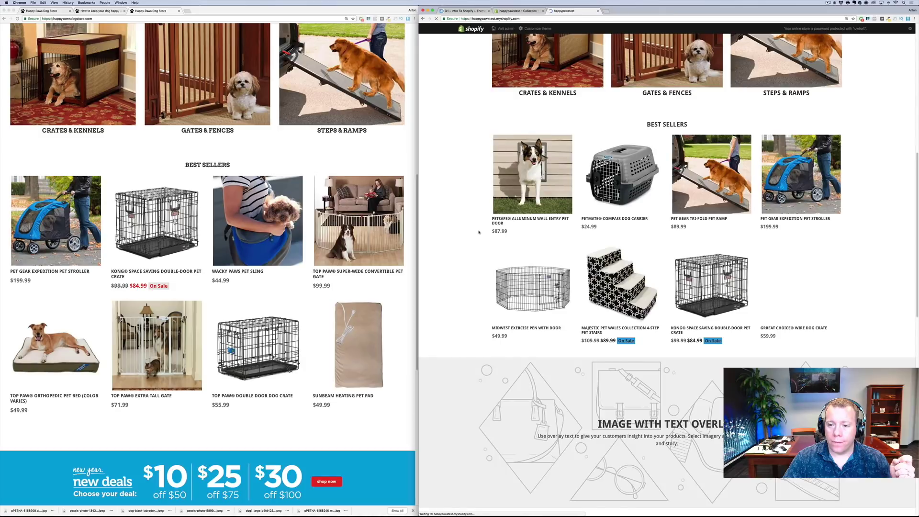
scroll(595, 225, up, 4)
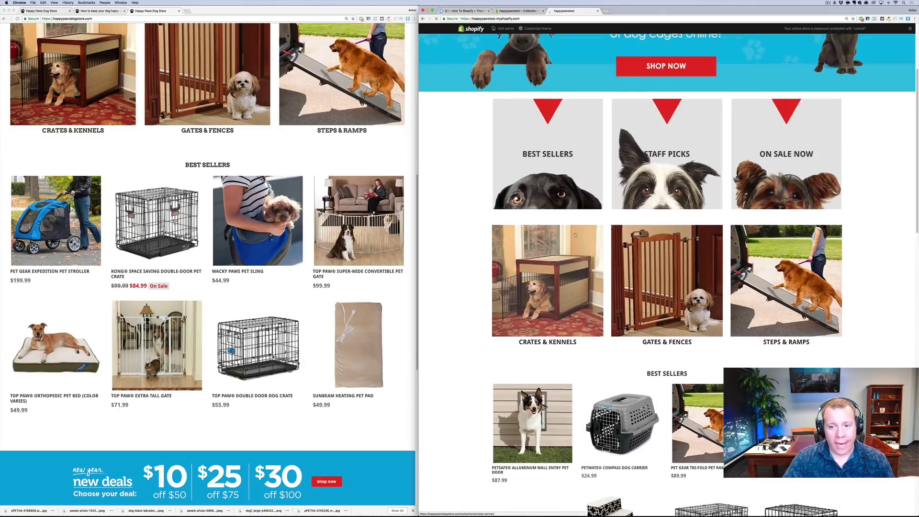
scroll(576, 235, up, 1)
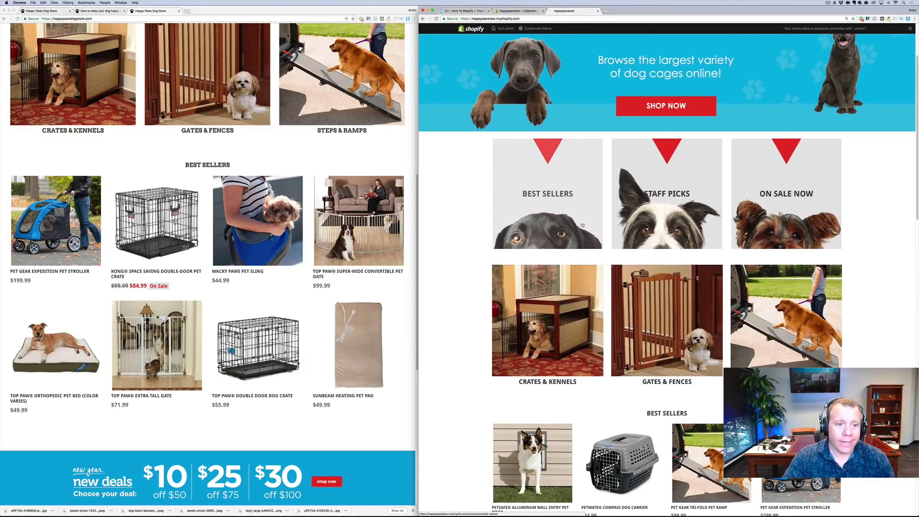
scroll(619, 340, down, 3)
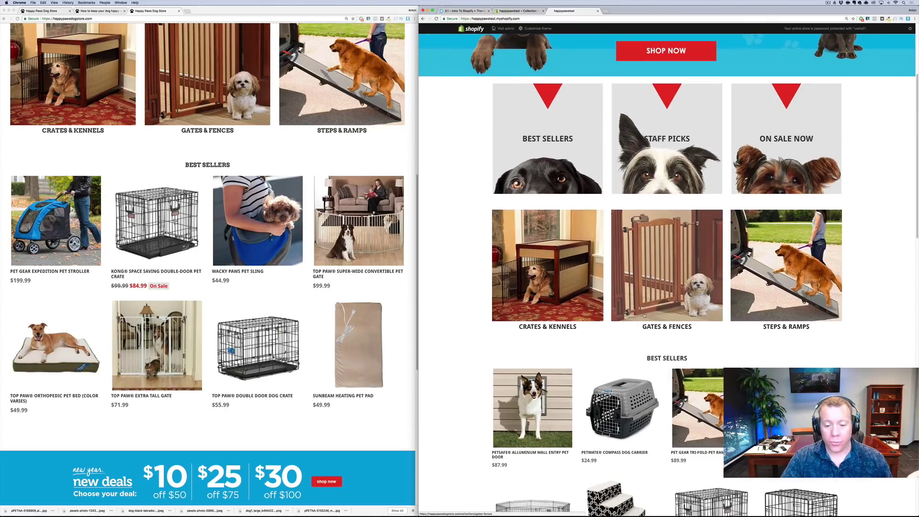
scroll(619, 339, down, 5)
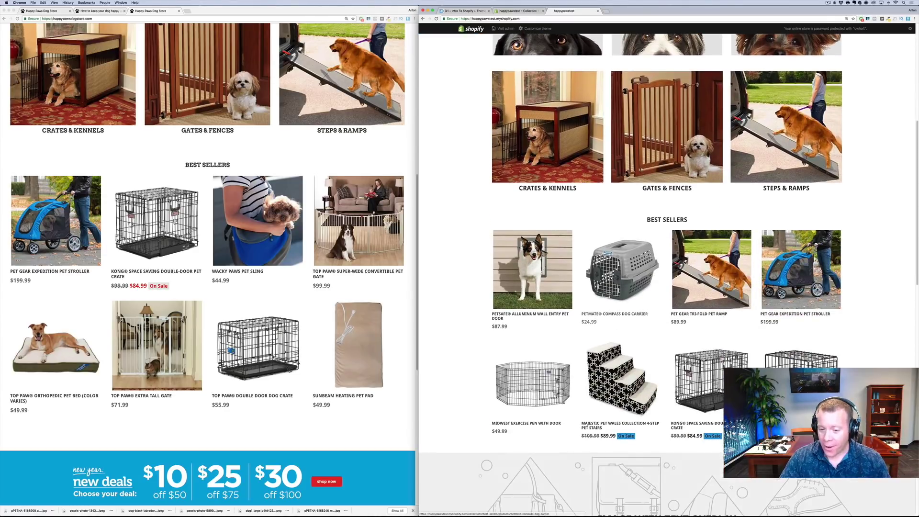
scroll(208, 263, up, 8)
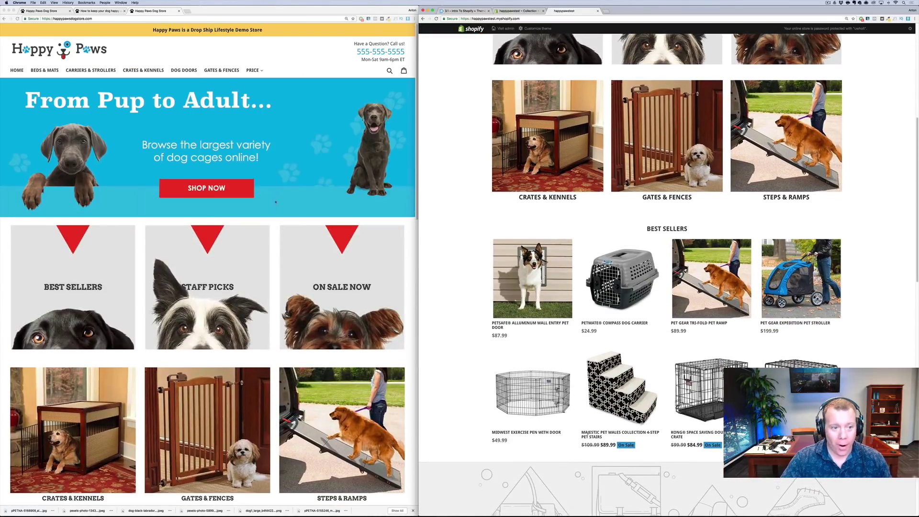
scroll(269, 229, down, 13)
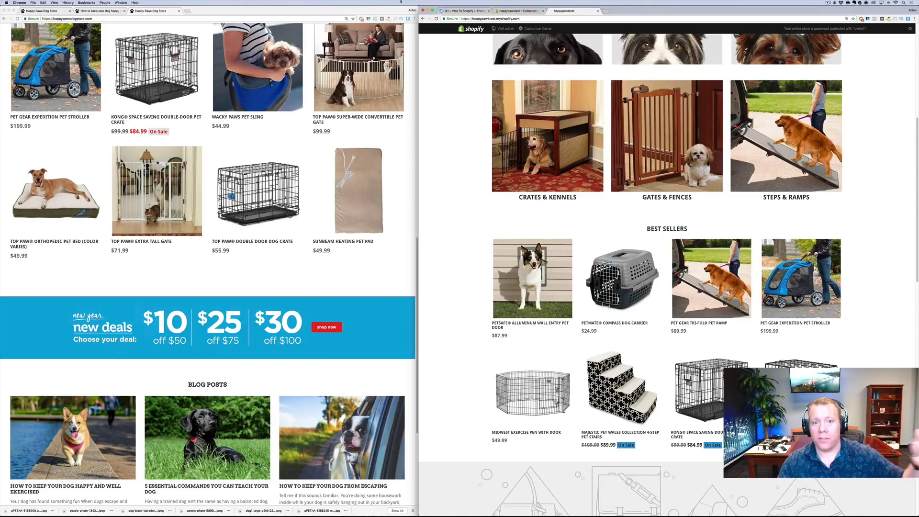
click(508, 11)
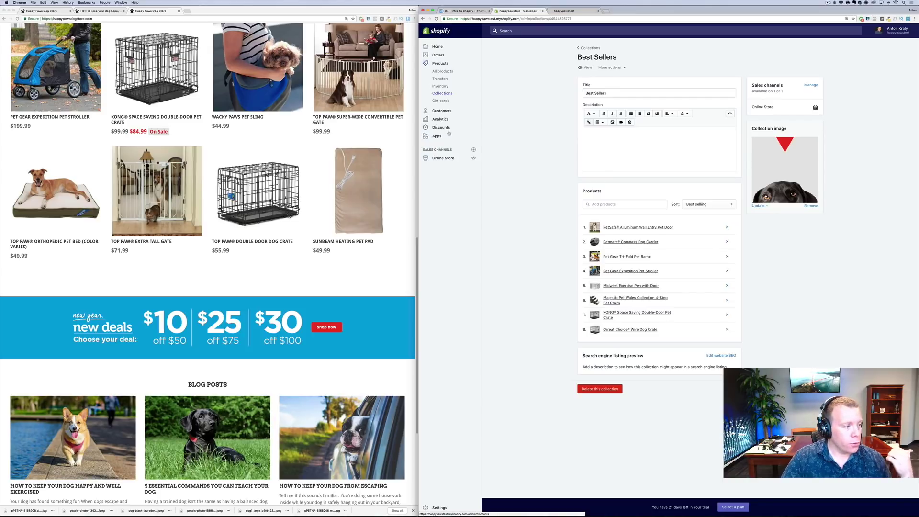
Open the theme editor and move the lower Image with text overlay section up below BEST SELLERS
click(443, 160)
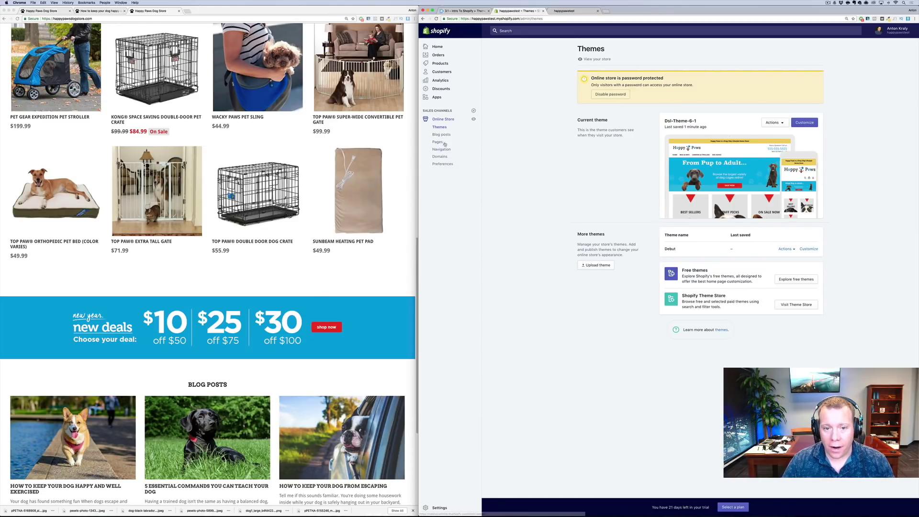
click(795, 125)
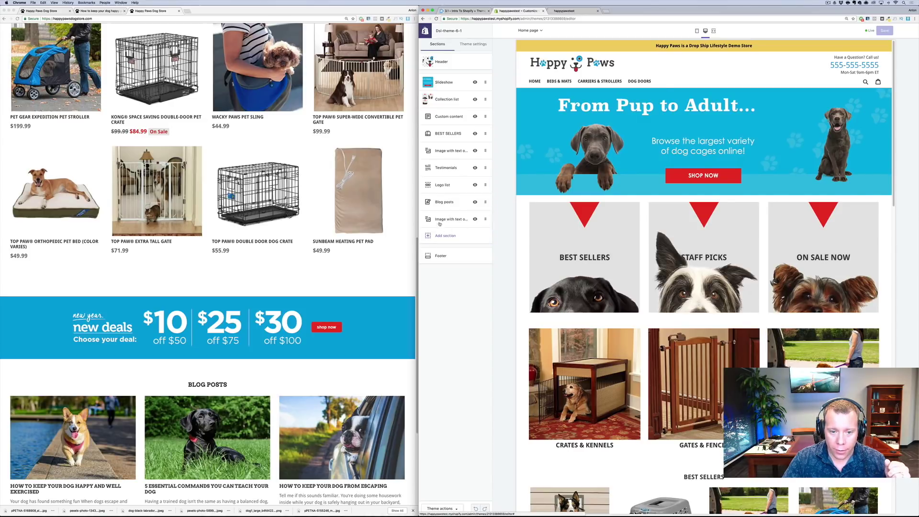
drag(439, 219, 444, 172)
drag(445, 157, 445, 151)
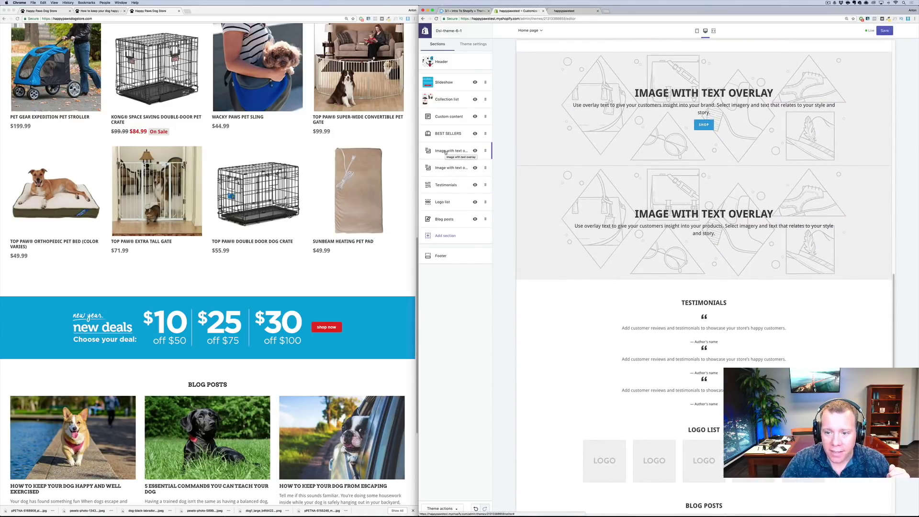
Delete the duplicate overlay section and set the new-year deals promo as the remaining one's image
click(484, 150)
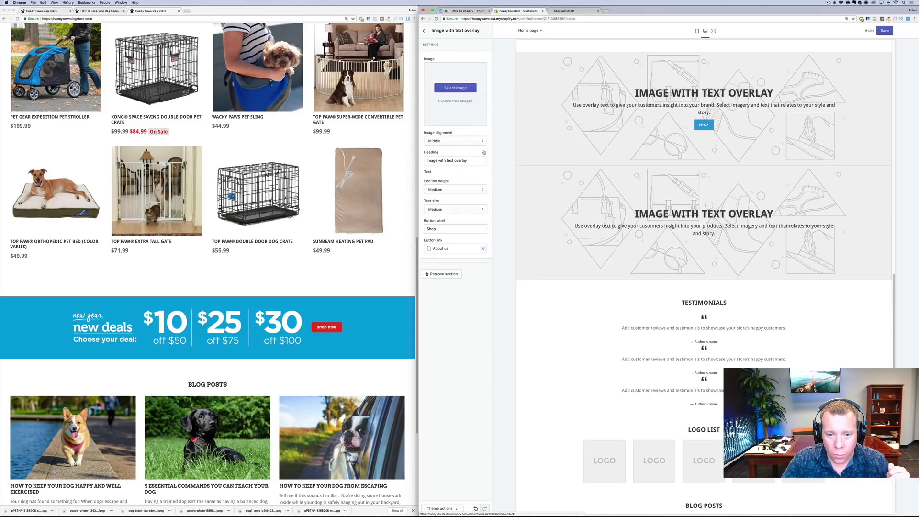
click(441, 319)
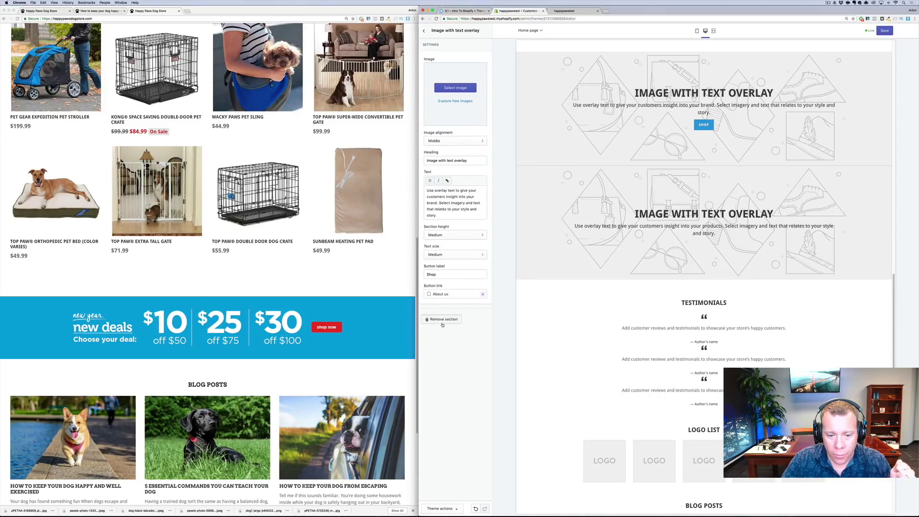
click(449, 151)
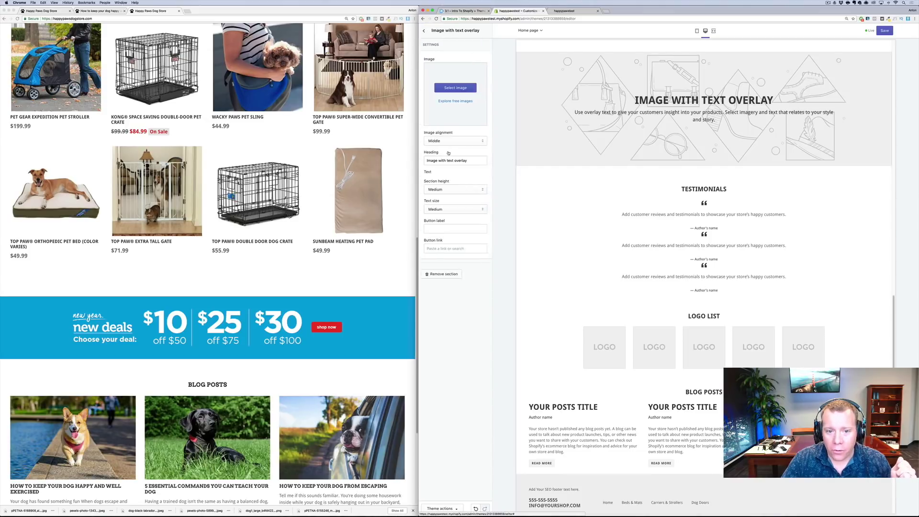
click(455, 88)
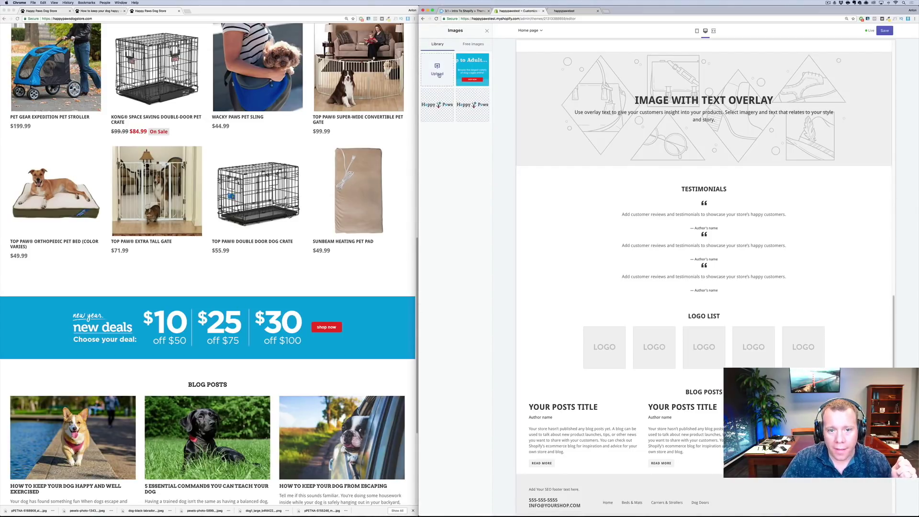
click(437, 73)
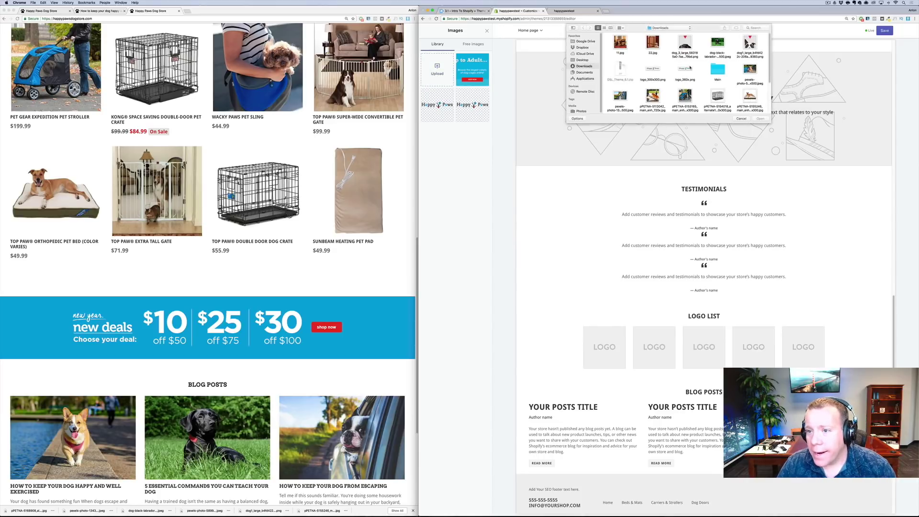
scroll(689, 70, down, 2)
scroll(688, 71, down, 3)
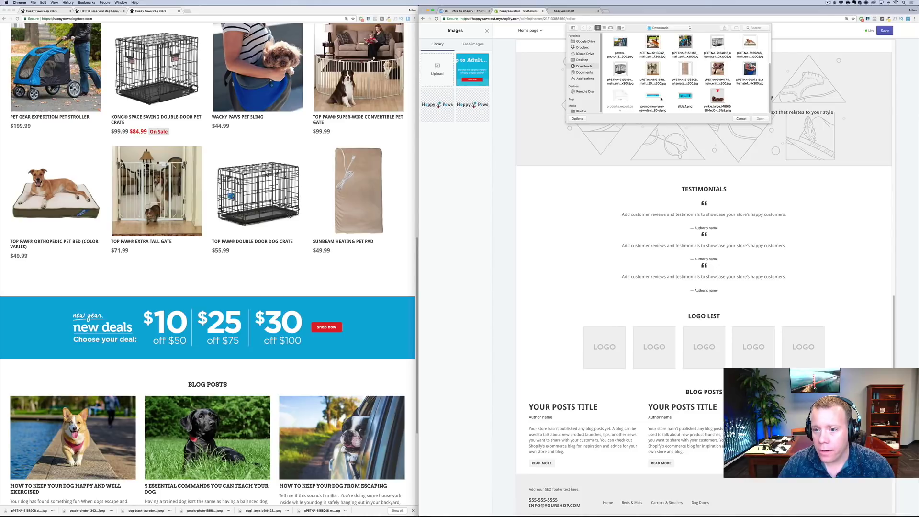
click(650, 96)
click(759, 119)
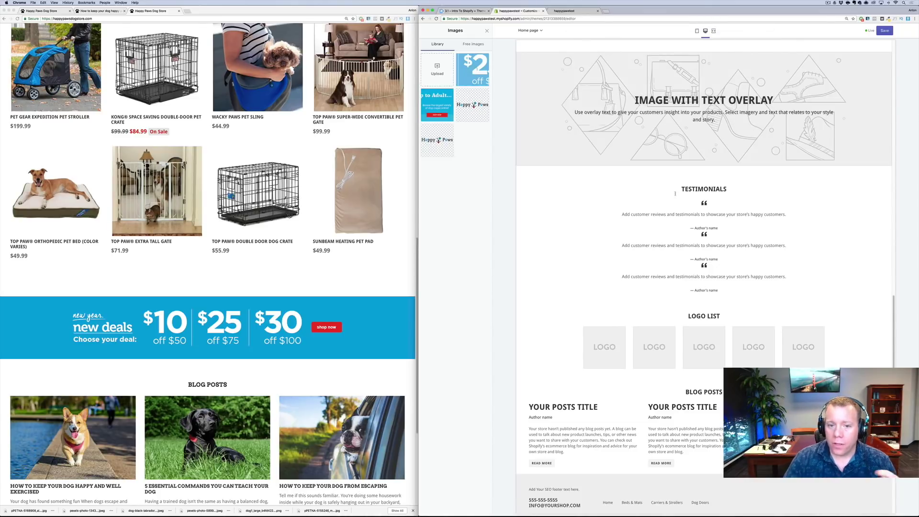
click(468, 76)
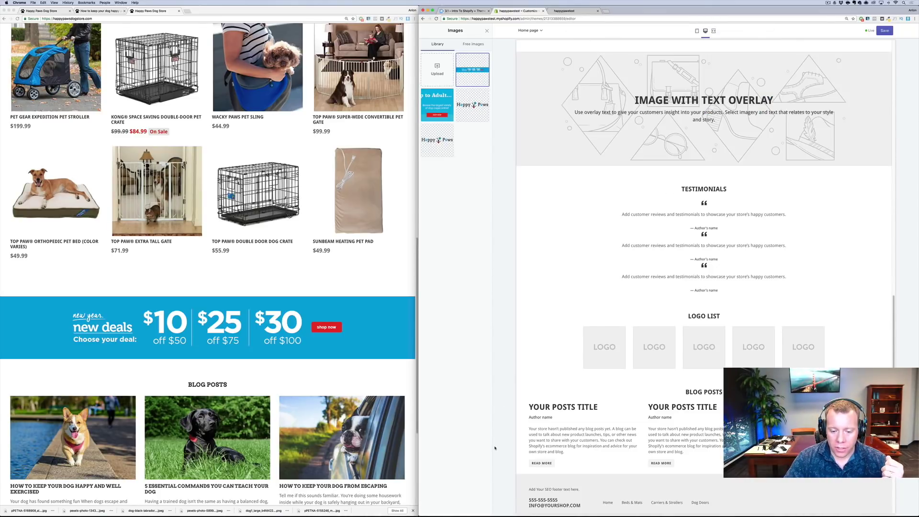
click(472, 72)
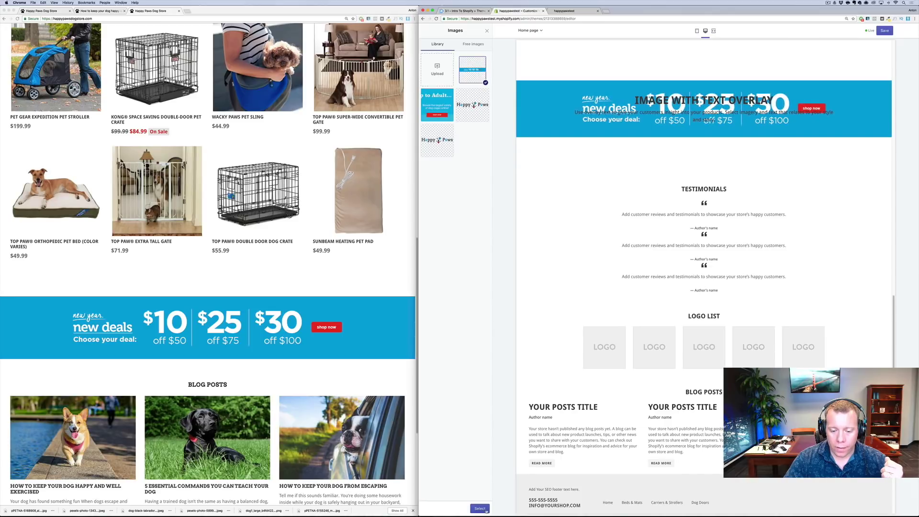
click(480, 509)
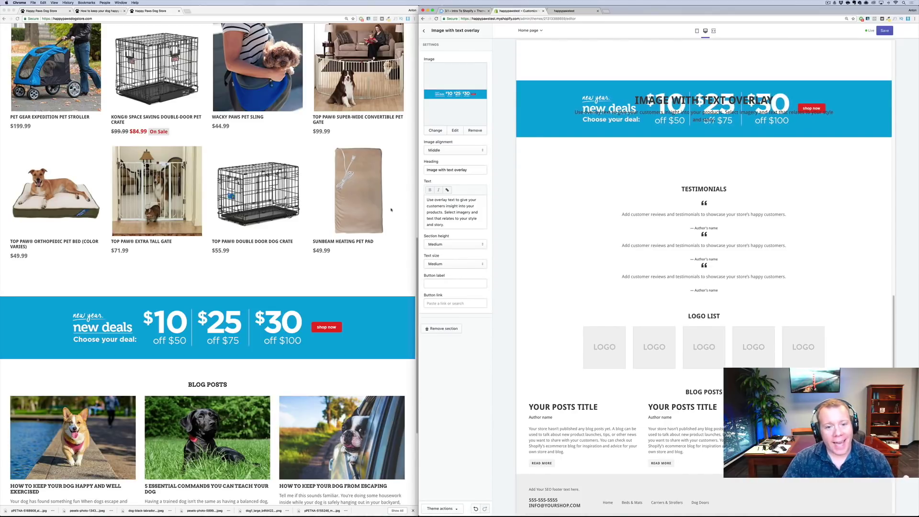
Clear the default heading and paragraph text from the deals banner
drag(469, 170, 393, 163)
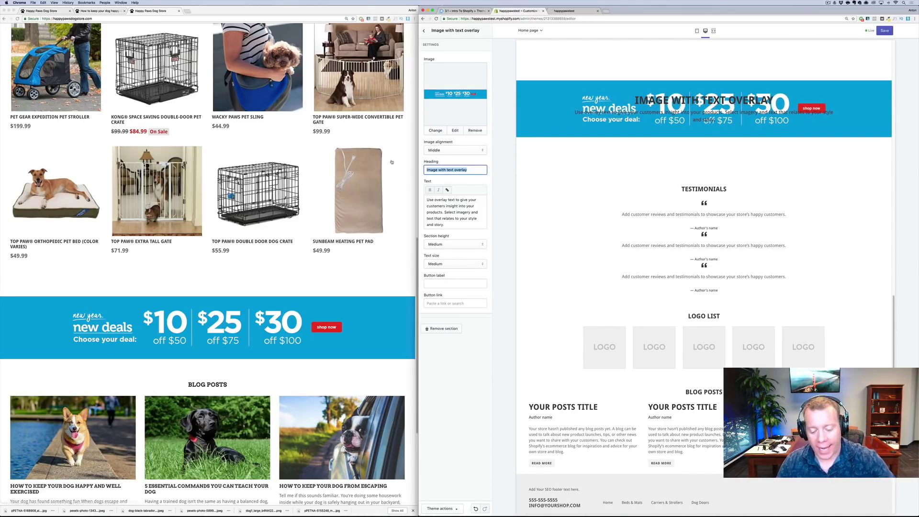
key(BackSpace)
drag(426, 203, 476, 229)
key(BackSpace)
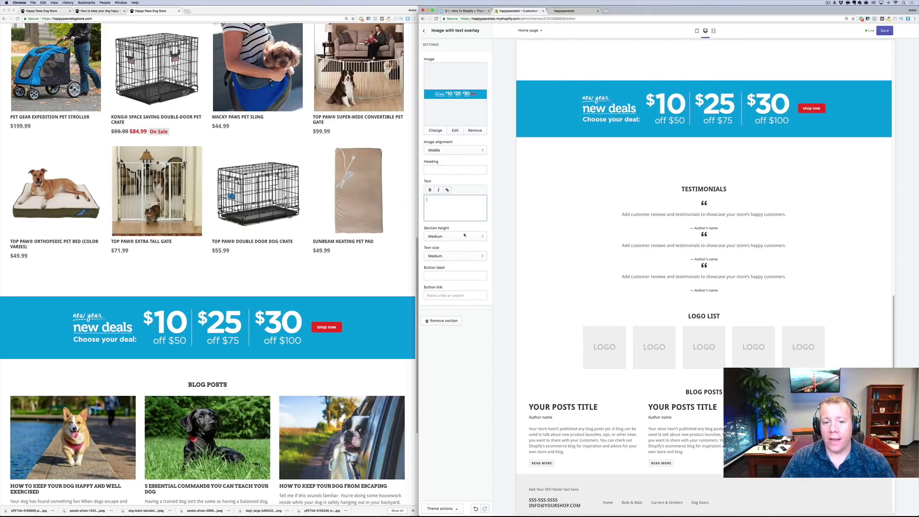
click(454, 170)
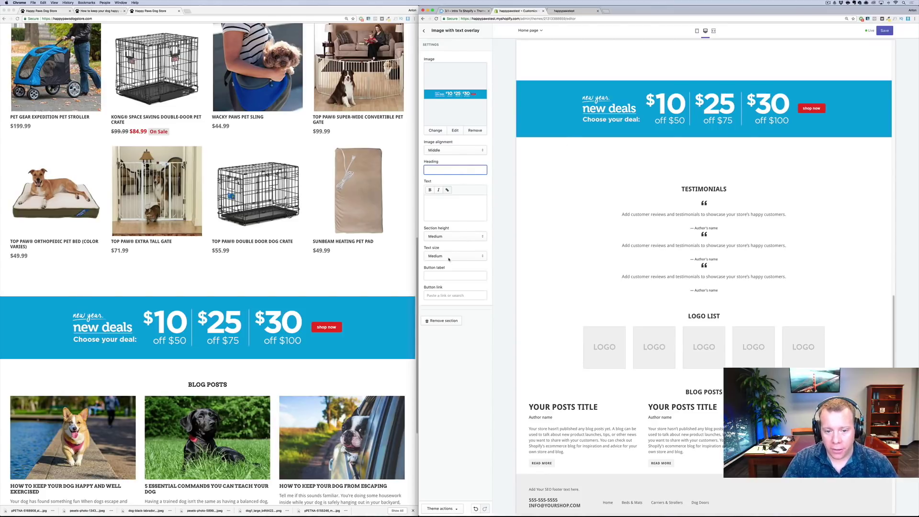
Link the banner button to the On Sale Now collection and save the theme
click(450, 296)
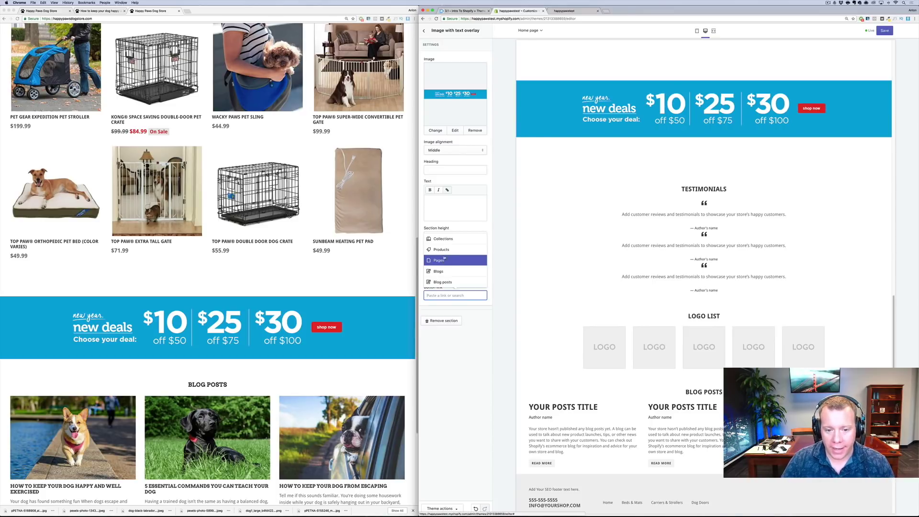
click(442, 238)
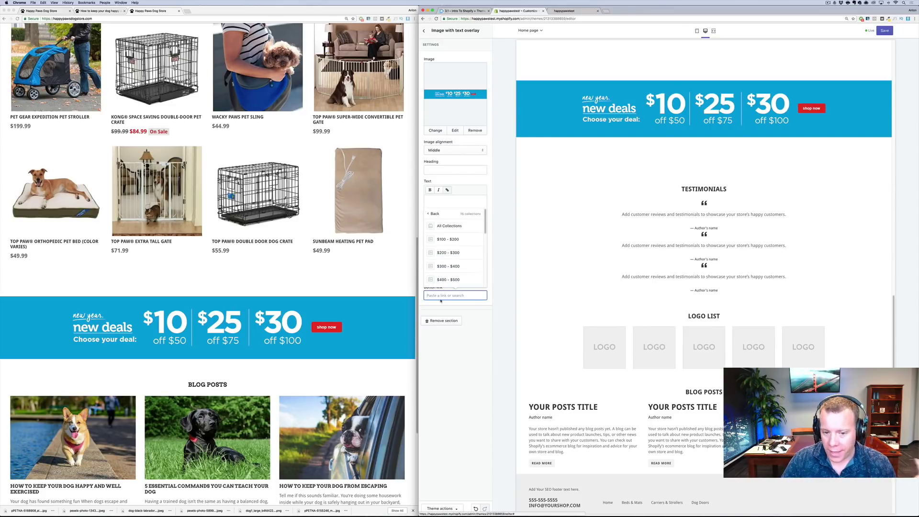
scroll(448, 271, down, 3)
scroll(447, 273, down, 3)
scroll(448, 274, down, 1)
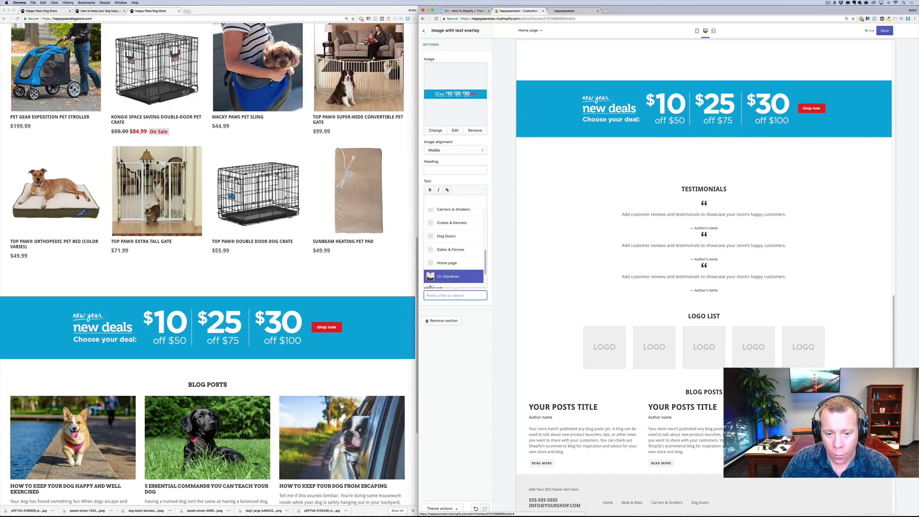
click(455, 277)
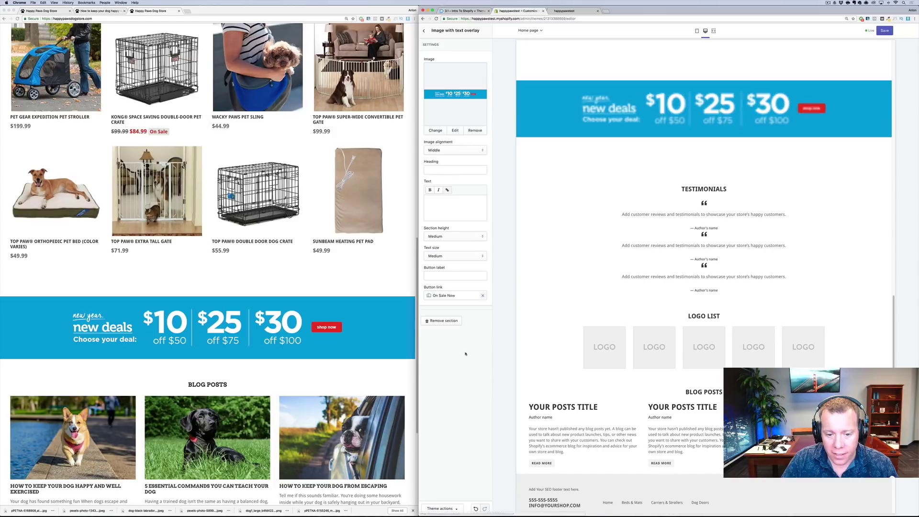
click(883, 31)
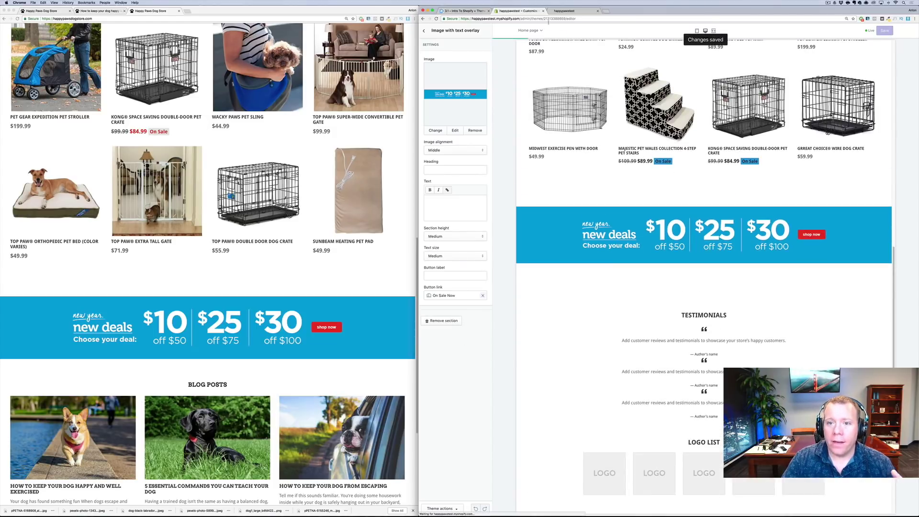
Reload the live storefront and check the deals banner sits below the Best Sellers products
click(564, 10)
right_click(458, 234)
click(468, 245)
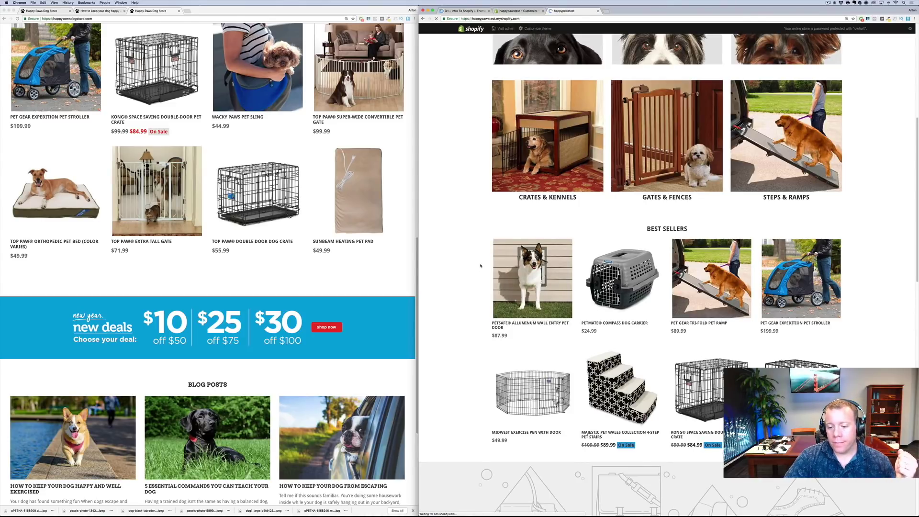
scroll(670, 239, down, 5)
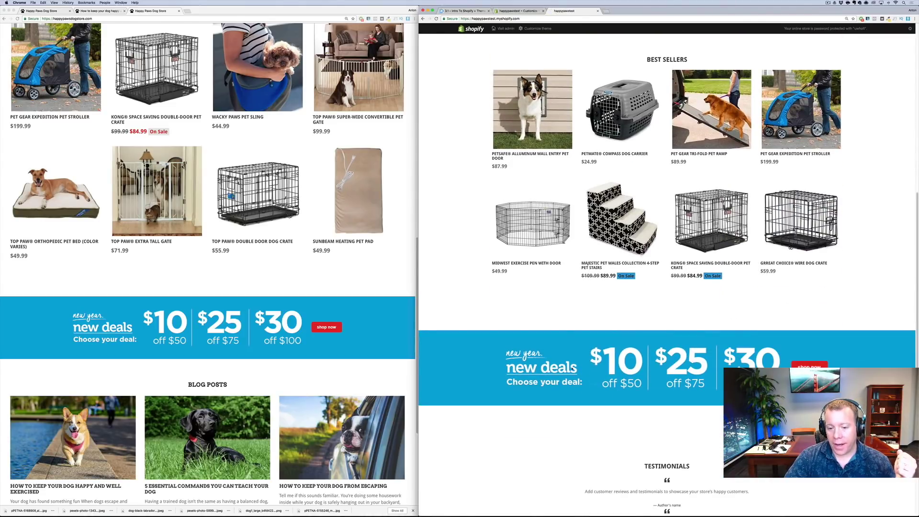
scroll(508, 348, down, 2)
scroll(666, 287, down, 10)
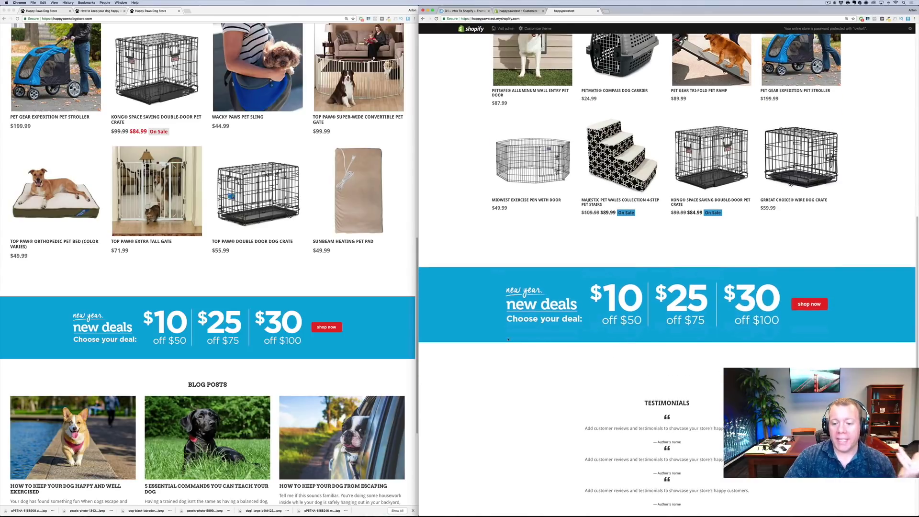
scroll(228, 326, down, 1)
scroll(228, 325, down, 1)
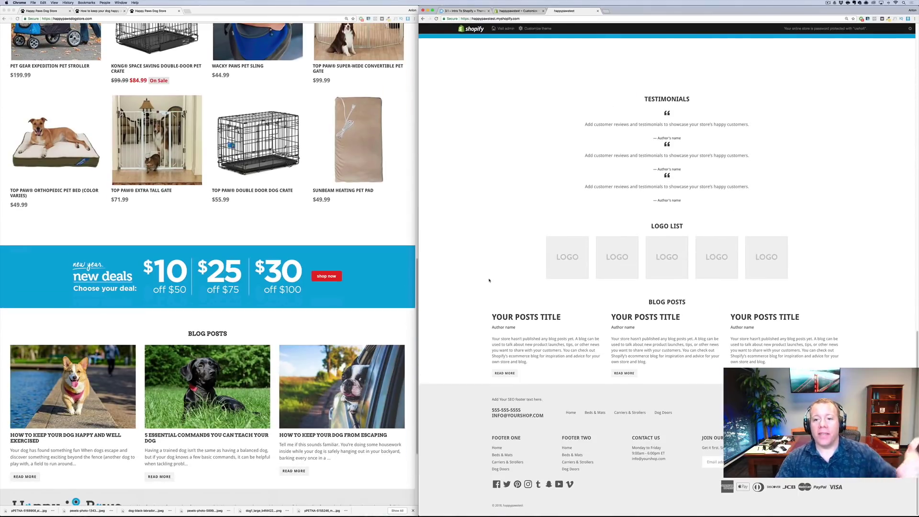
scroll(601, 273, up, 4)
scroll(601, 273, up, 2)
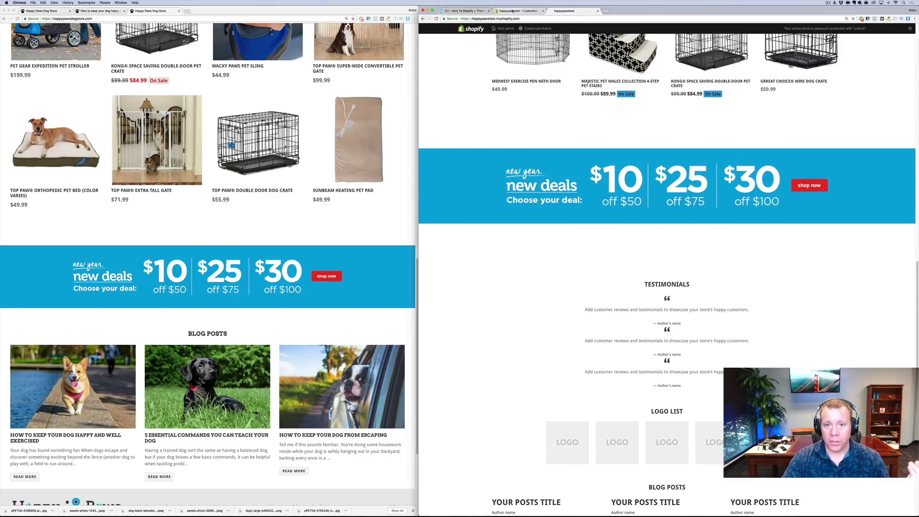
click(517, 11)
Delete the Testimonials and Logo list sections, leaving Blog posts right after the deals banner
click(423, 30)
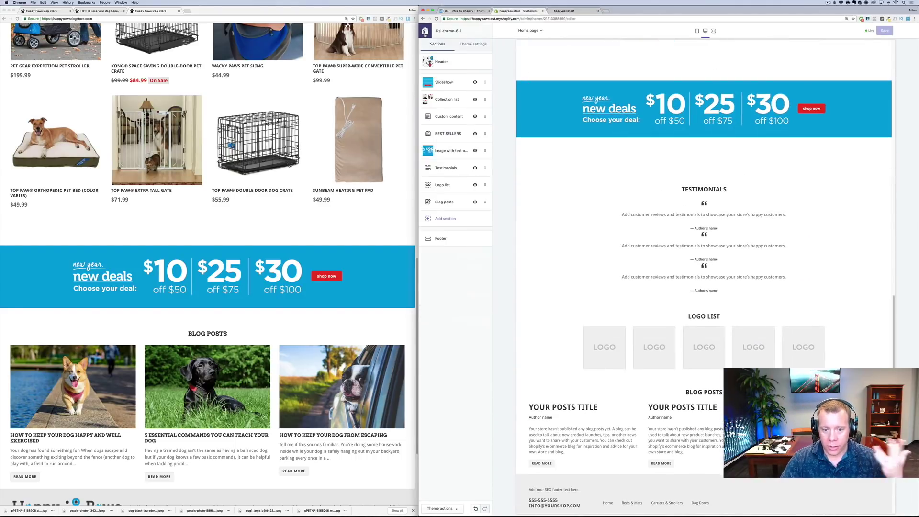
click(429, 171)
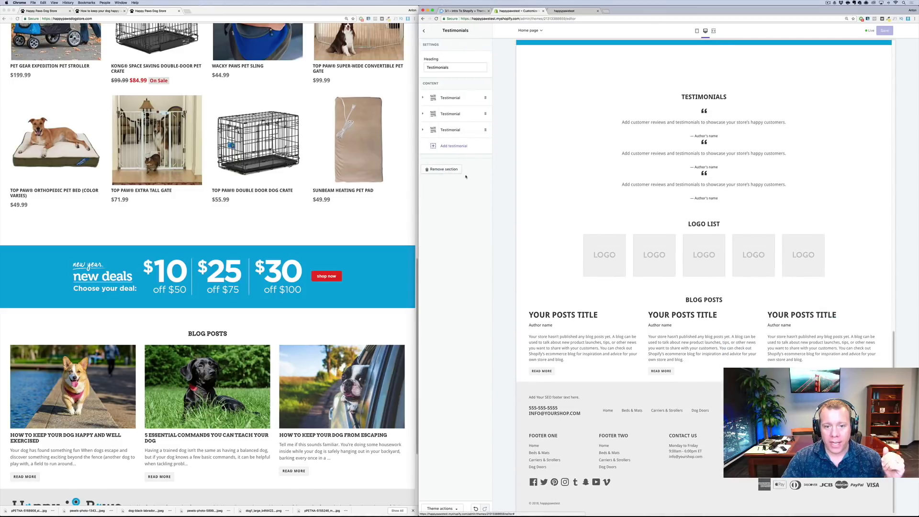
click(440, 170)
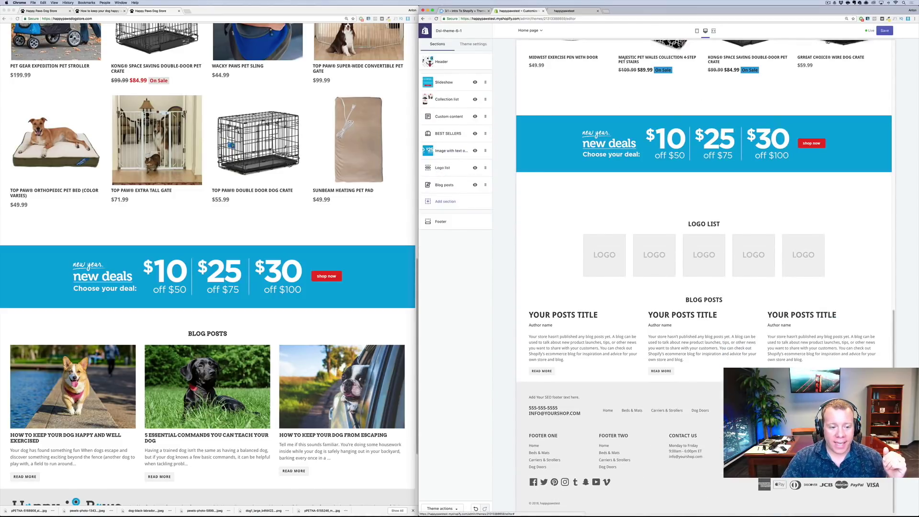
click(442, 168)
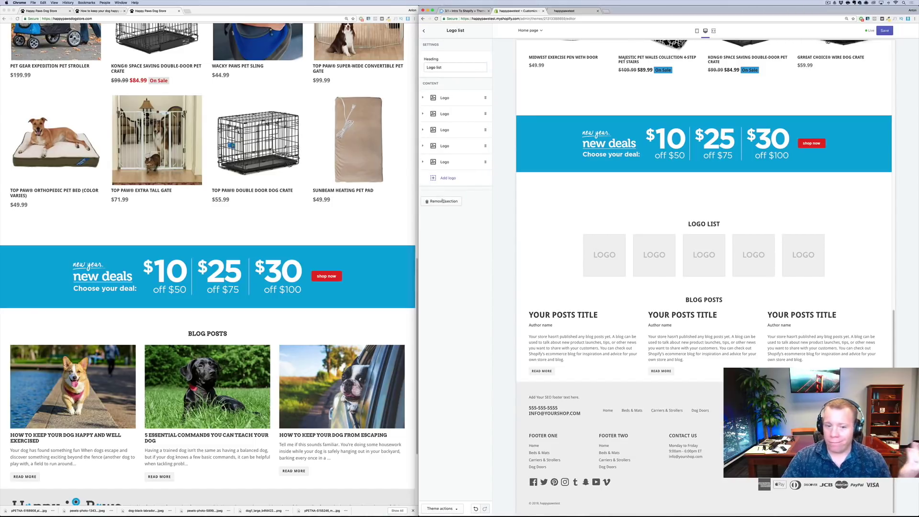
click(447, 202)
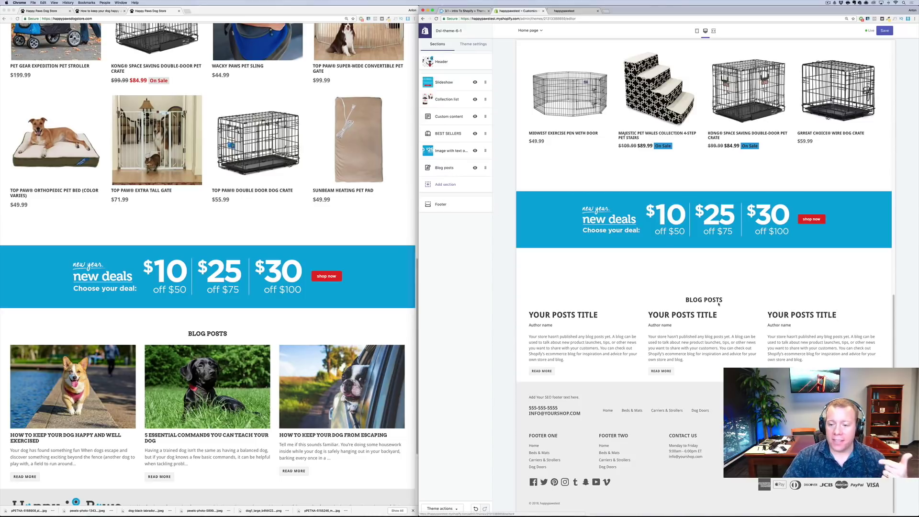
click(436, 166)
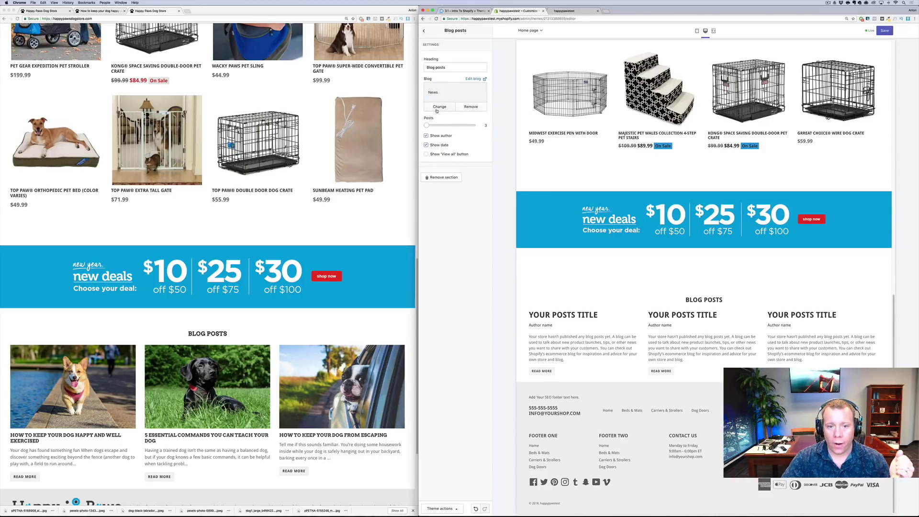
Set the homepage Blog posts section's blog to News, then switch to the live storefront tab
click(438, 107)
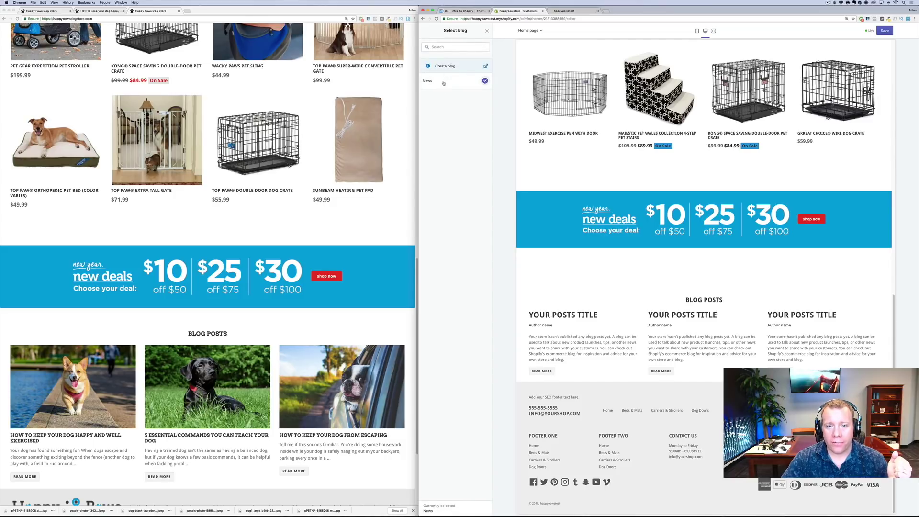
click(484, 82)
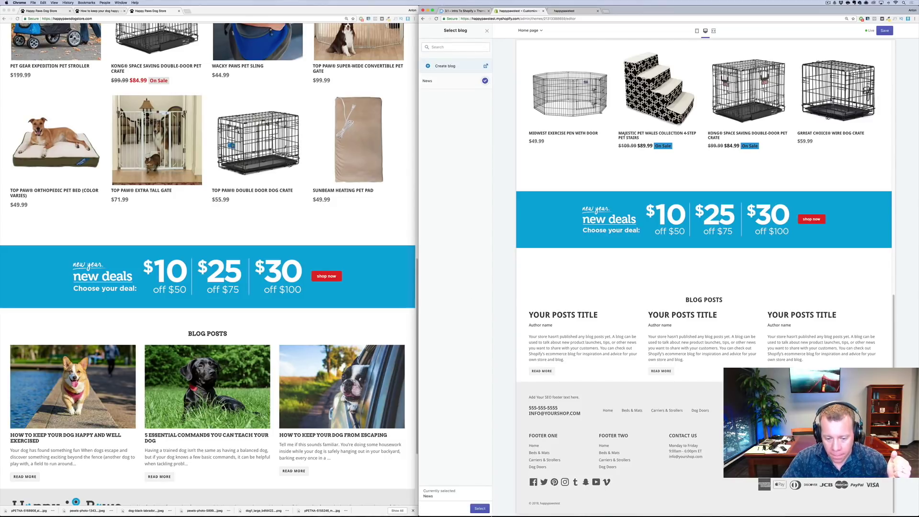
click(480, 508)
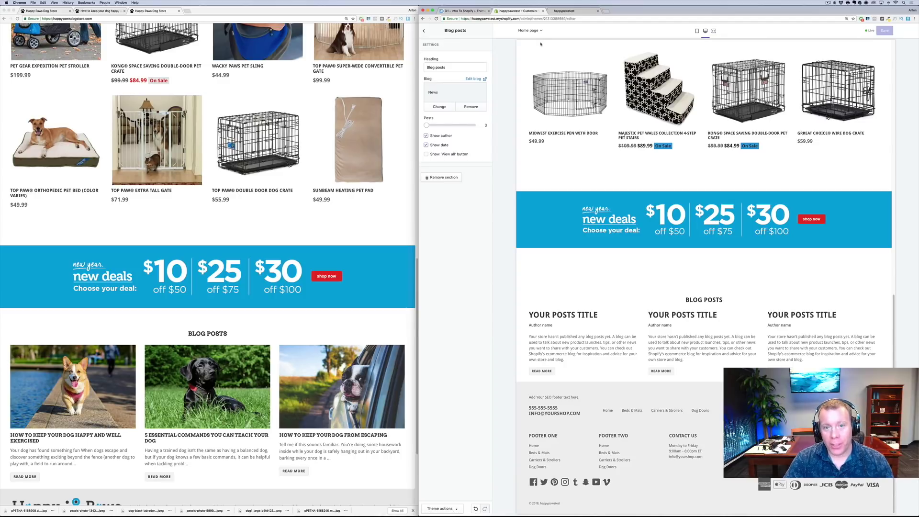
click(564, 11)
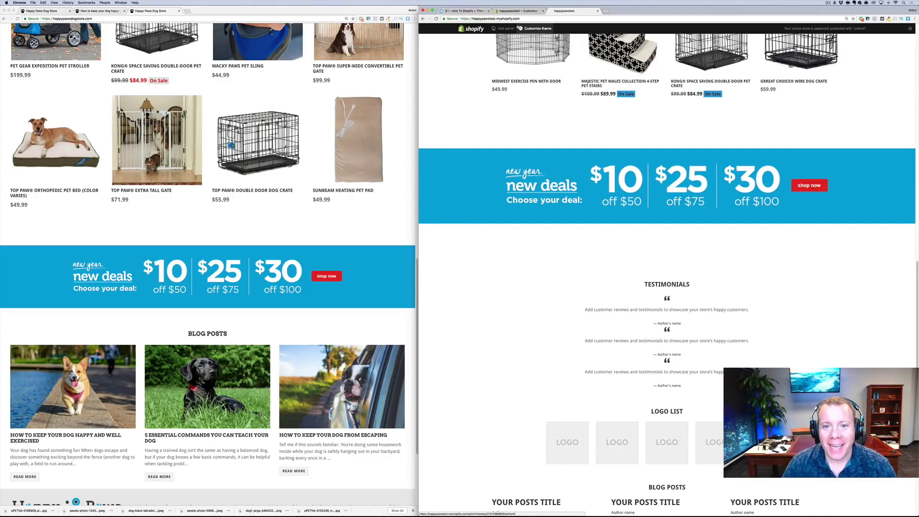
Open happypawstest.myshopify.com/admin in a new tab and go to Online Store > Blog posts
click(525, 20)
key(super+c)
key(super+t)
key(super+v)
text(ad)
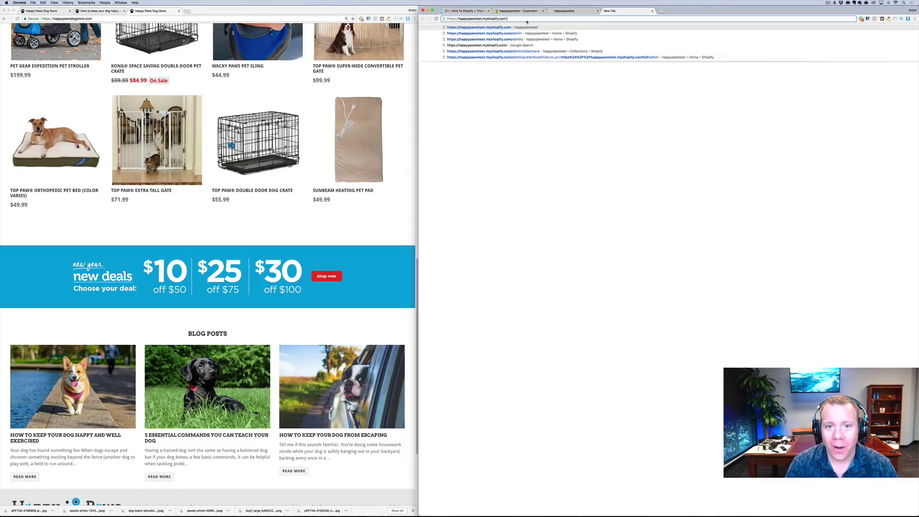
text(min)
key(Return)
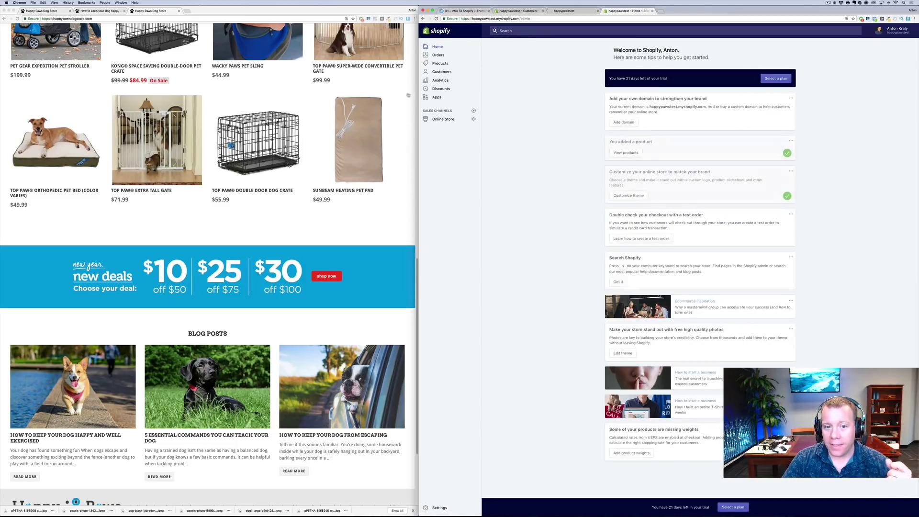
click(444, 119)
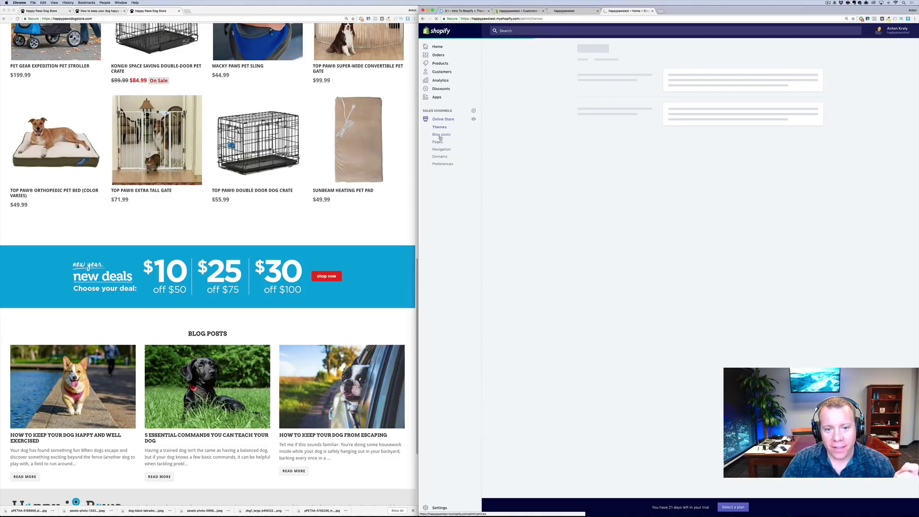
click(442, 136)
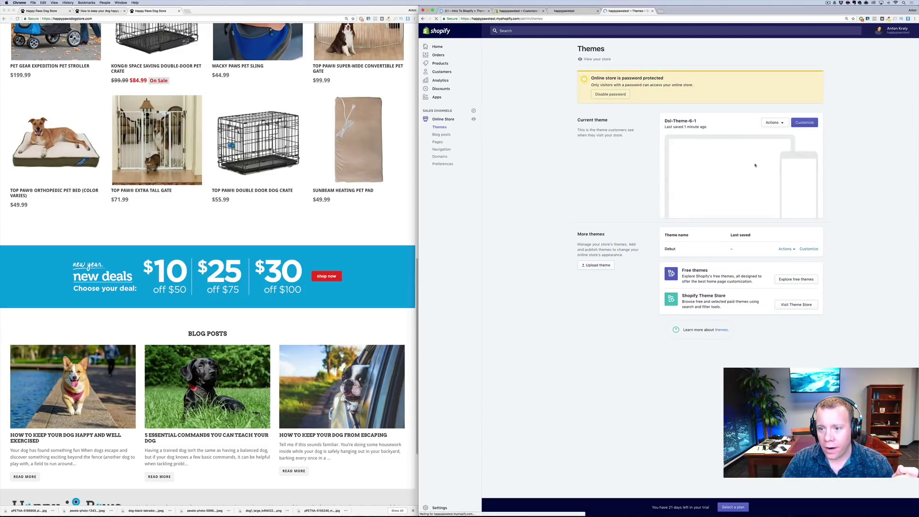
click(444, 136)
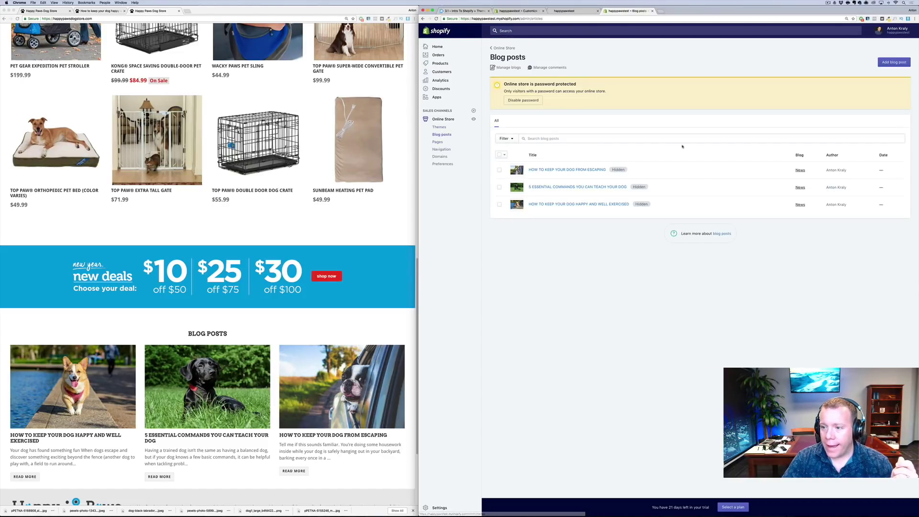
Make the escaping, essential-commands and well-exercised dog posts Visible, then close the admin tab
click(578, 170)
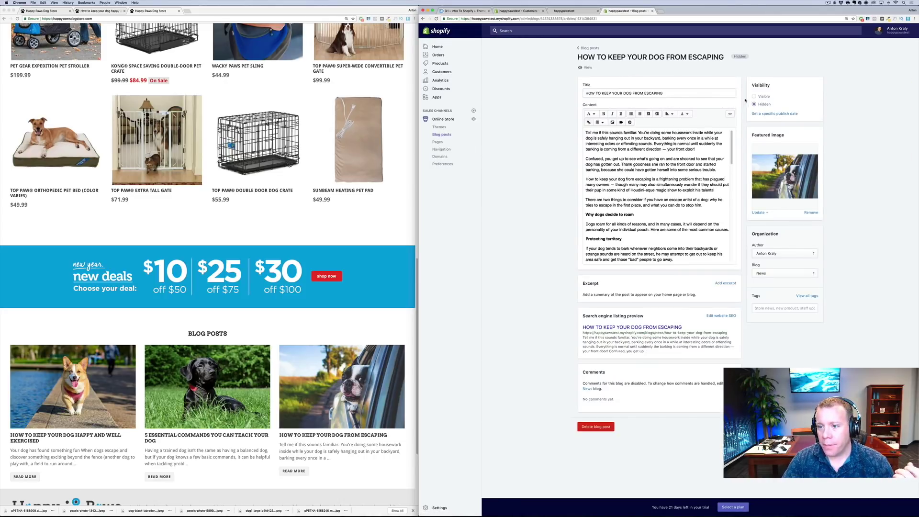
click(755, 98)
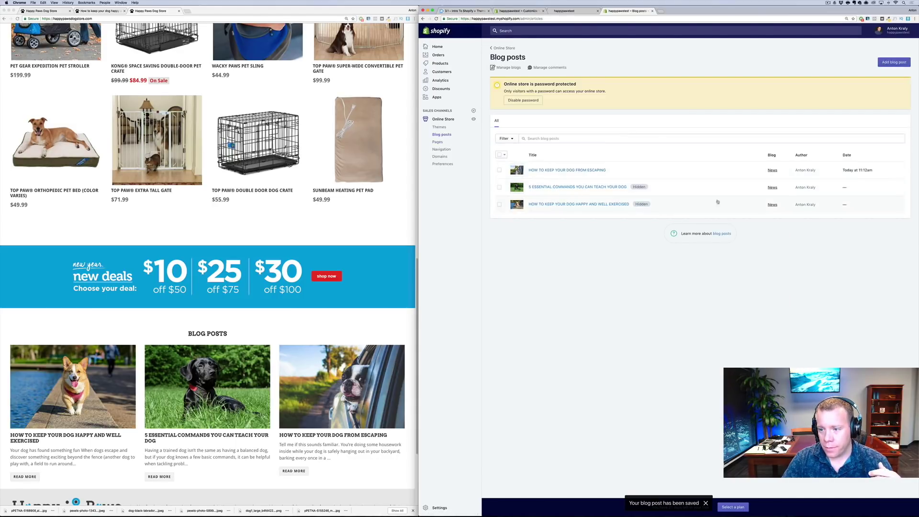
click(602, 191)
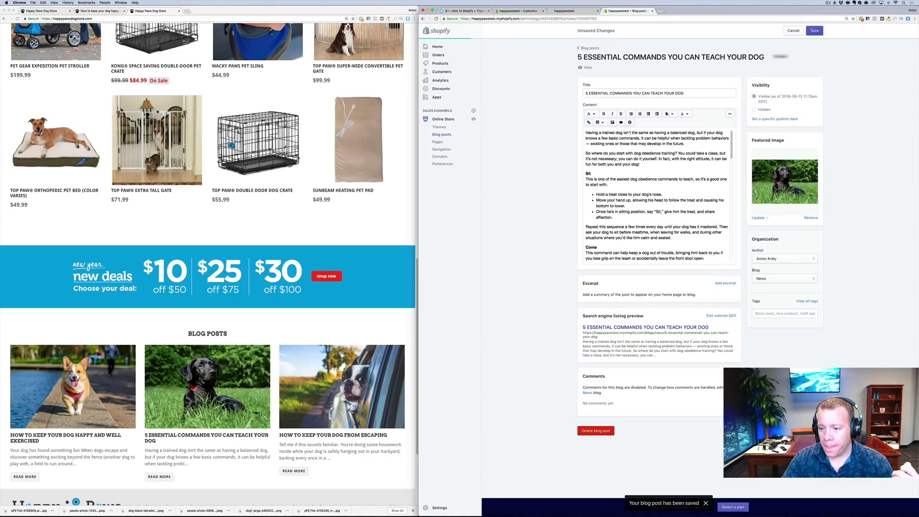
click(452, 138)
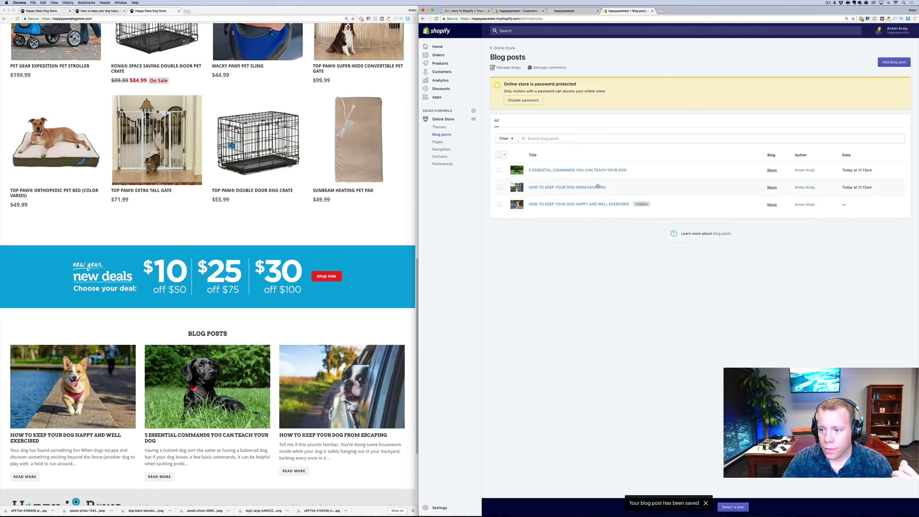
click(570, 203)
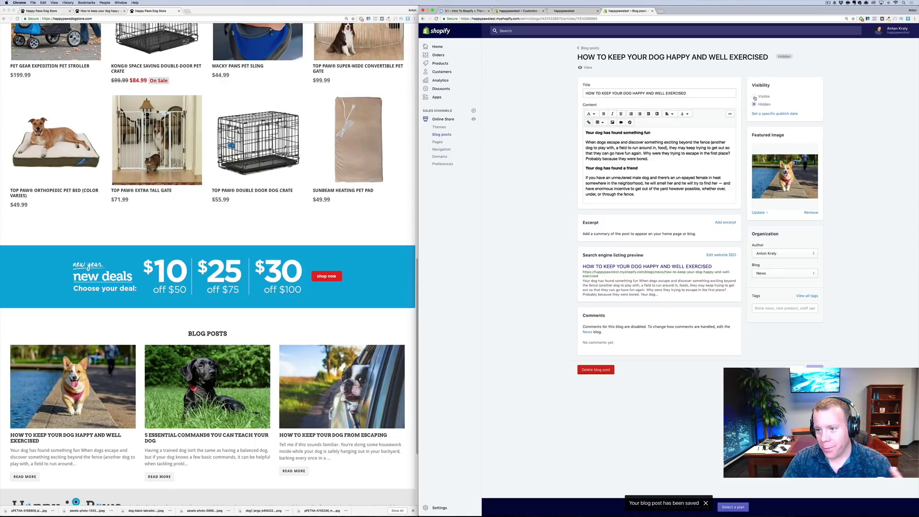
click(755, 97)
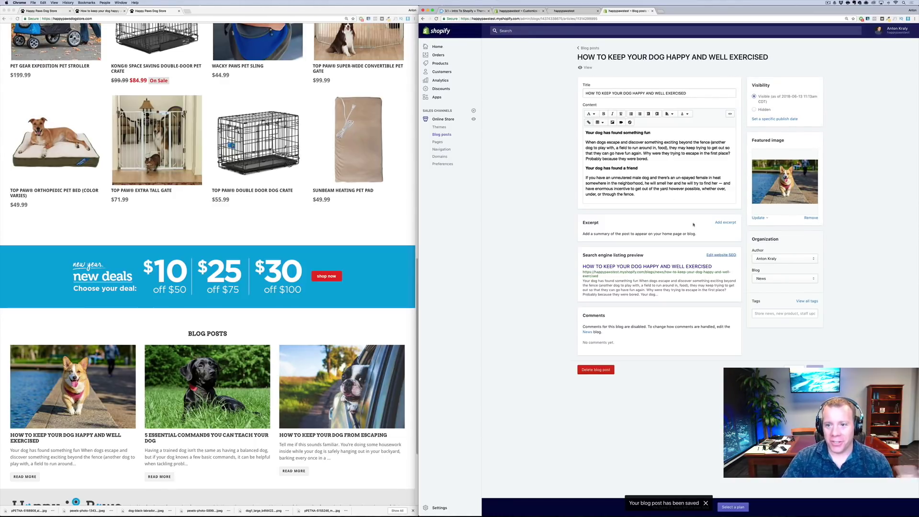
click(652, 11)
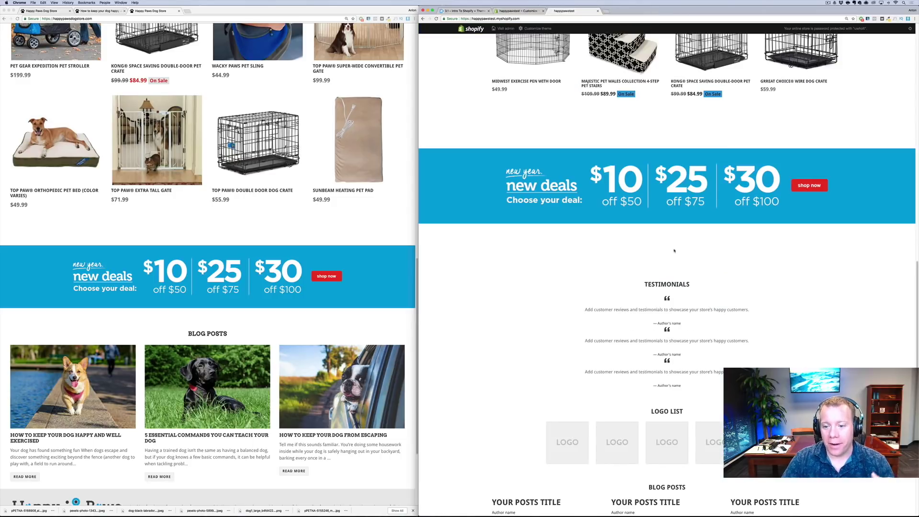
Reload the test storefront and confirm the three dog articles appear under Blog Posts
scroll(630, 276, up, 1)
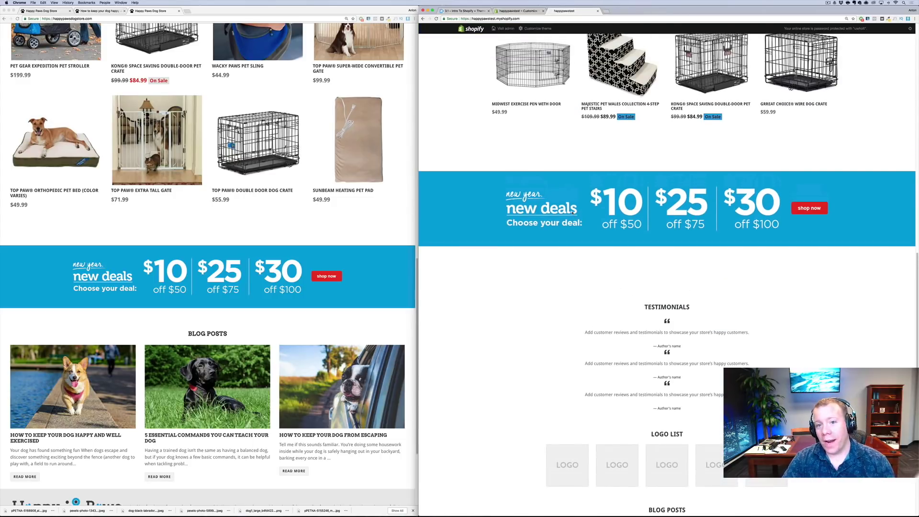
scroll(568, 376, down, 8)
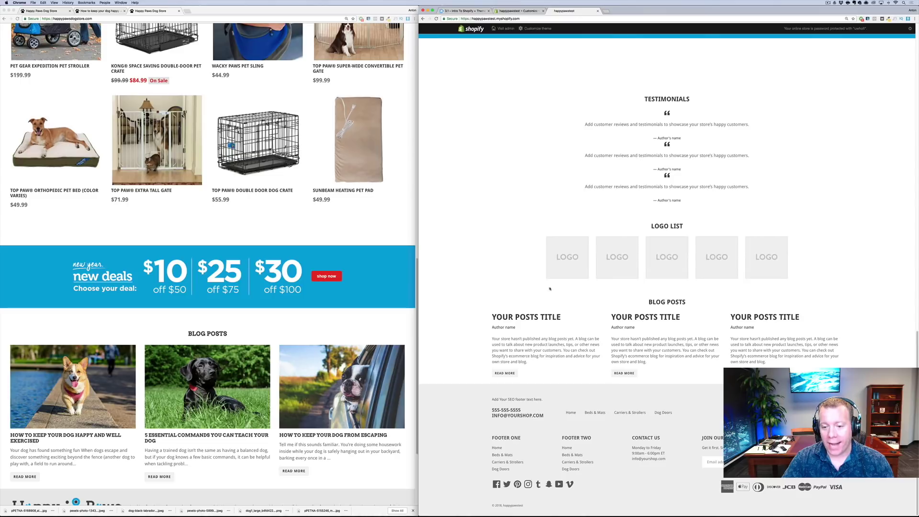
key(super+r)
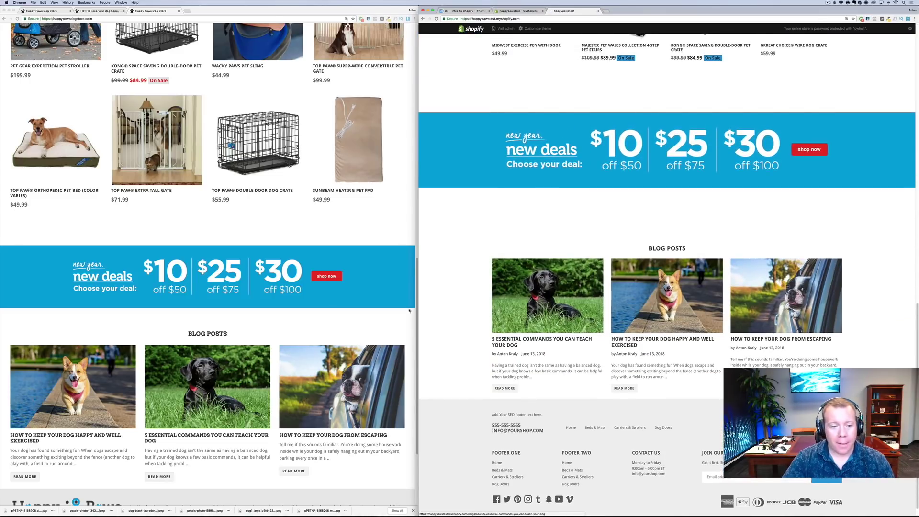
scroll(207, 335, down, 1)
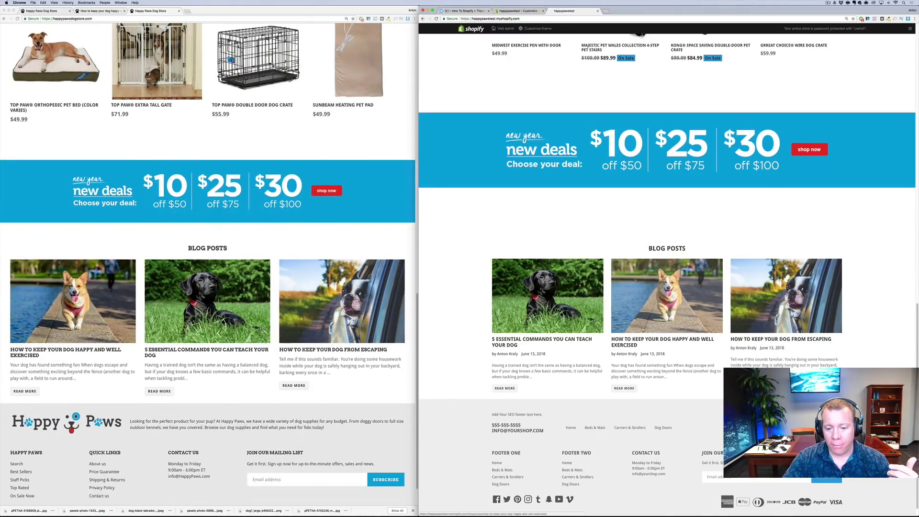
scroll(632, 327, up, 2)
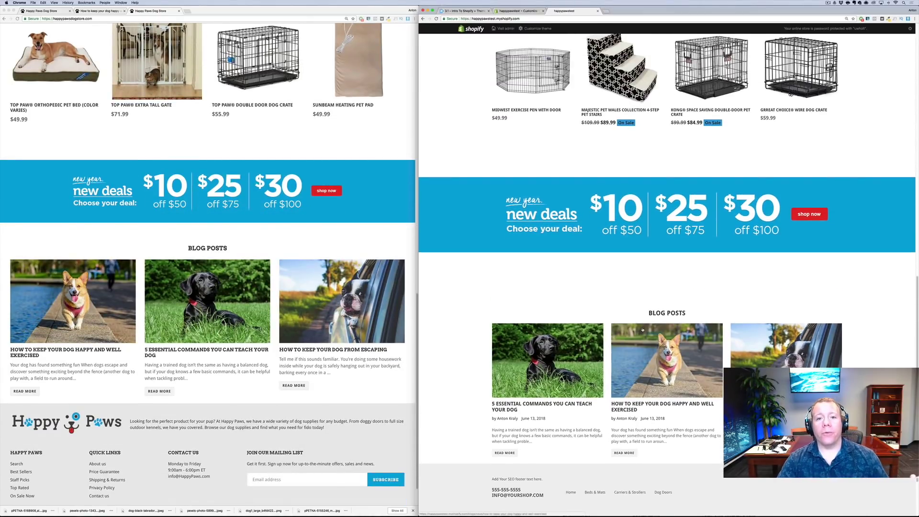
scroll(642, 329, up, 4)
scroll(642, 327, down, 4)
scroll(207, 287, up, 15)
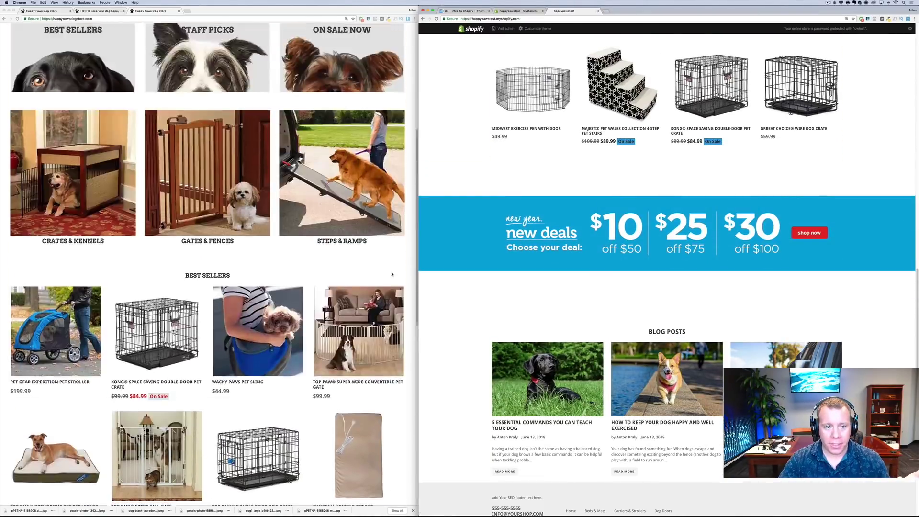
scroll(642, 328, up, 7)
scroll(642, 328, up, 5)
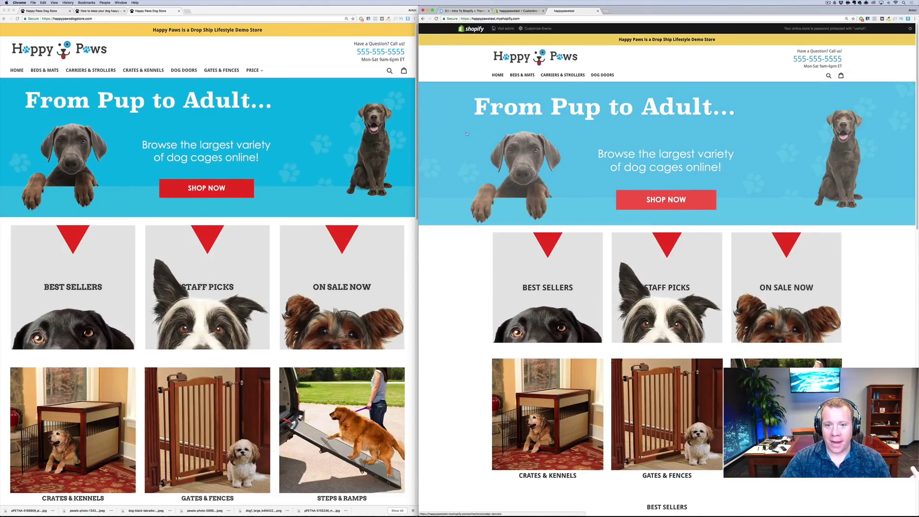
scroll(207, 263, down, 1)
scroll(590, 267, down, 1)
scroll(590, 268, down, 1)
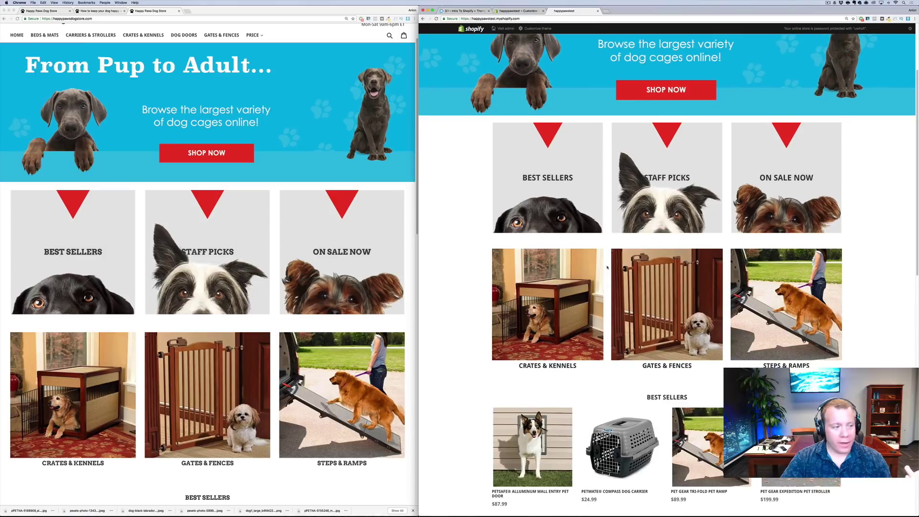
scroll(208, 263, down, 3)
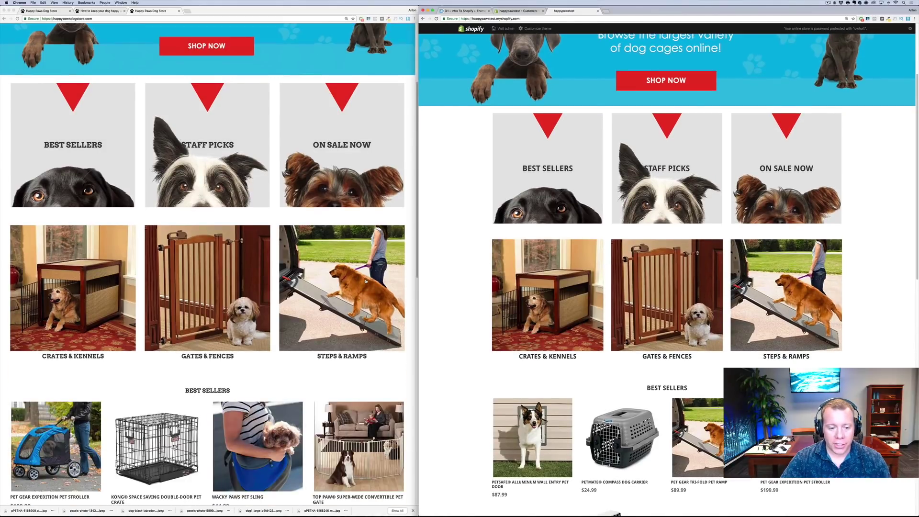
scroll(596, 311, down, 1)
scroll(596, 311, down, 3)
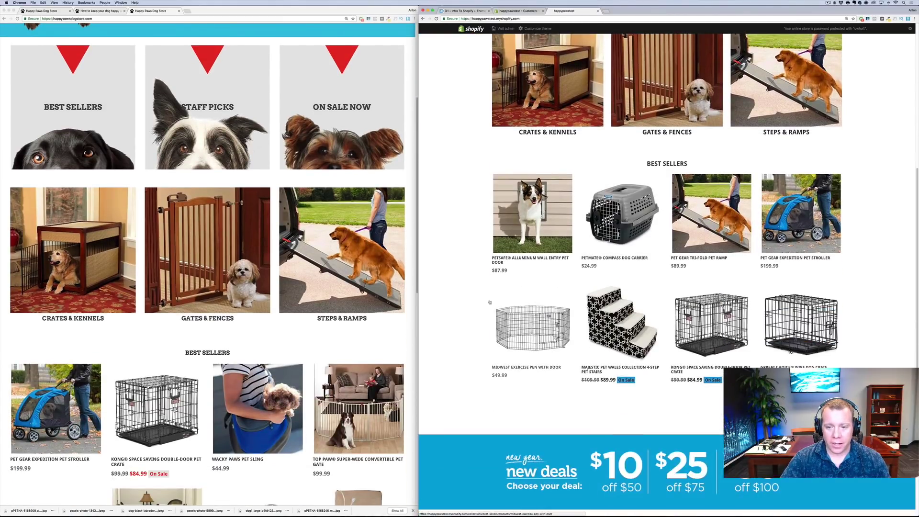
scroll(284, 288, down, 3)
scroll(284, 288, down, 5)
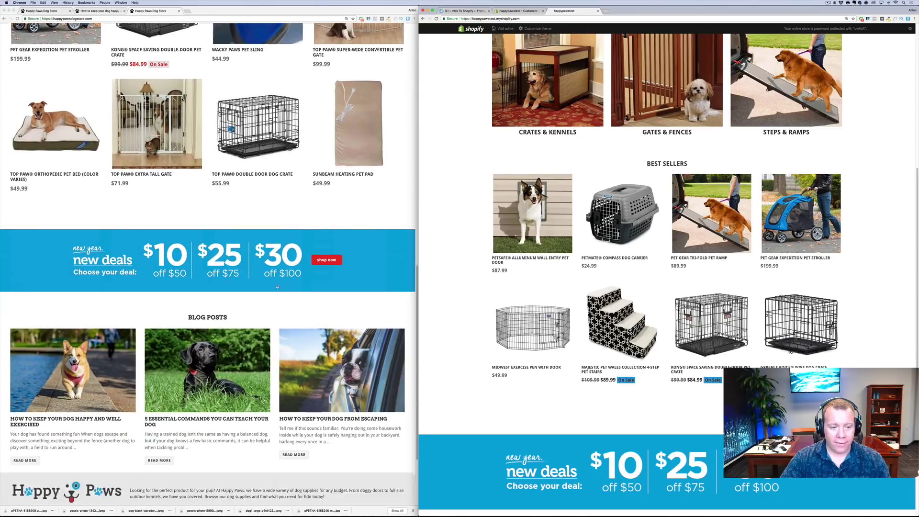
scroll(791, 178, down, 3)
scroll(791, 178, down, 3)
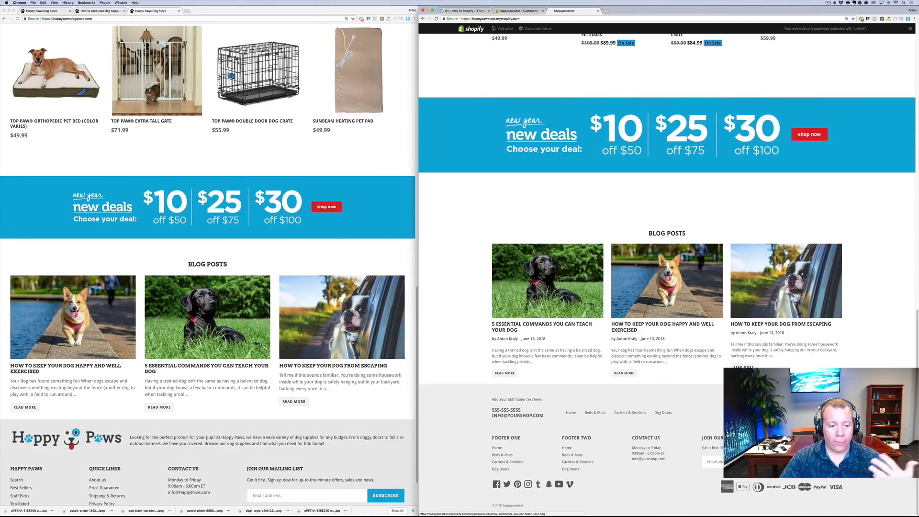
scroll(277, 314, down, 1)
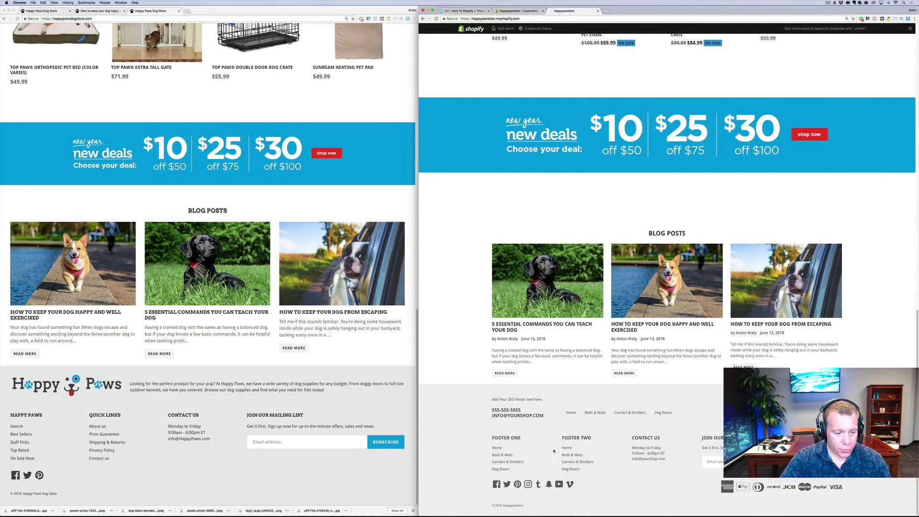
click(515, 12)
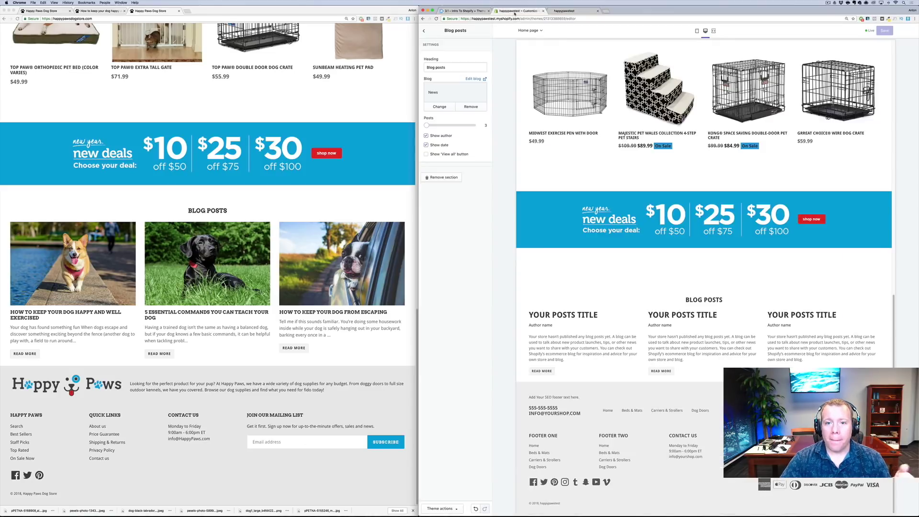
Title the first footer column 'Happy Paws' with the Happy Paws menu, and rename column two 'Quick Links'
click(424, 32)
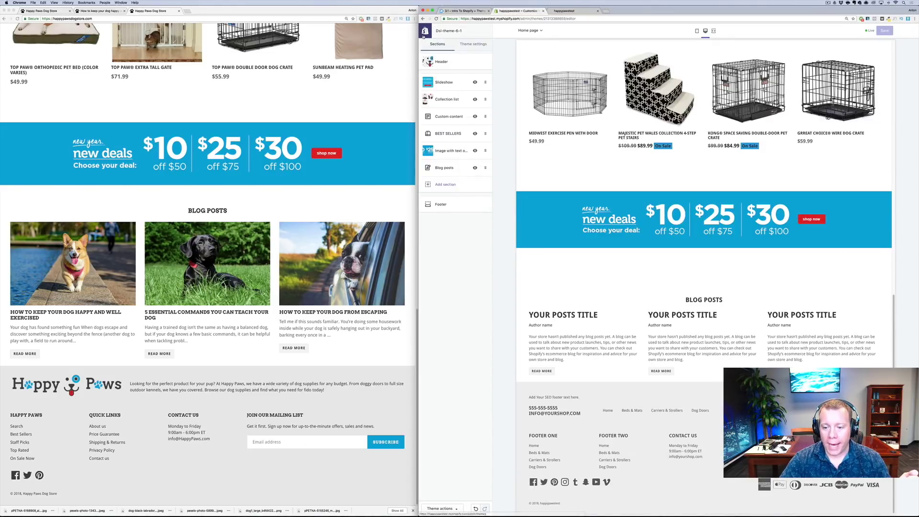
click(446, 206)
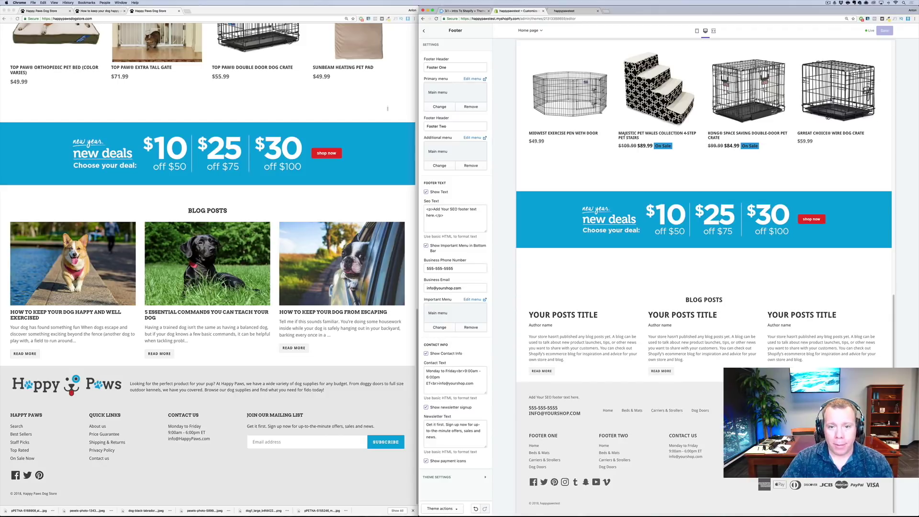
drag(452, 67, 390, 57)
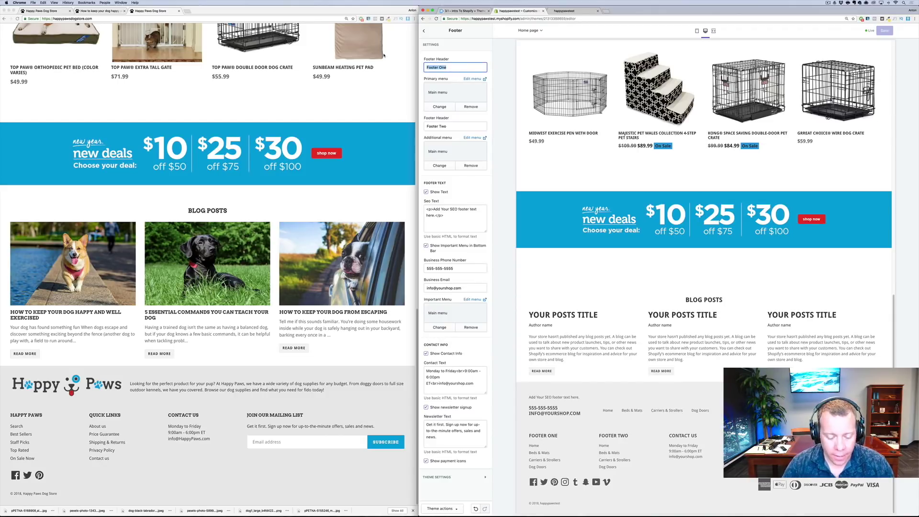
text(Happy Paws)
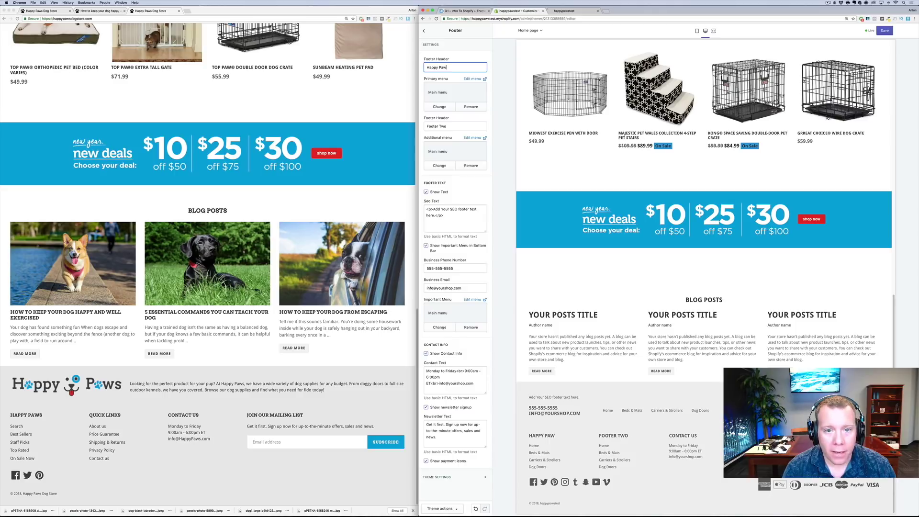
click(440, 107)
click(479, 78)
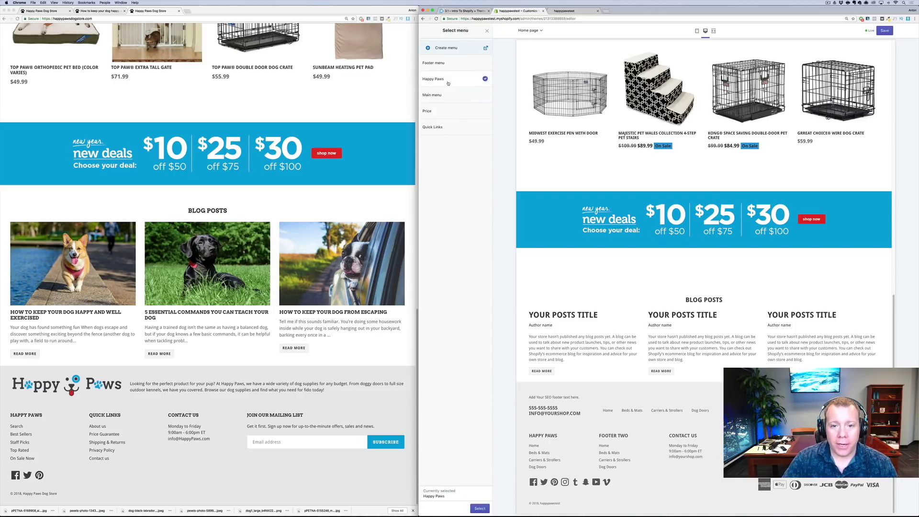
click(480, 509)
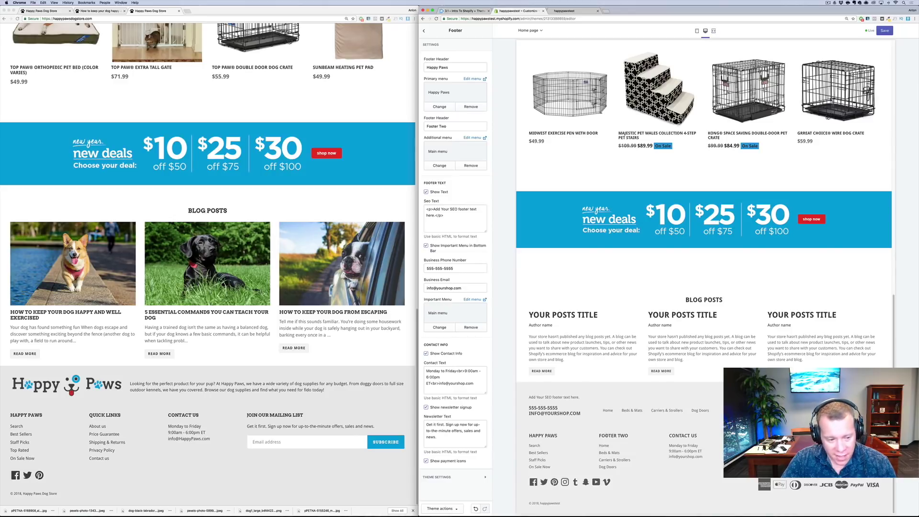
drag(469, 127, 370, 117)
text(Quick Links)
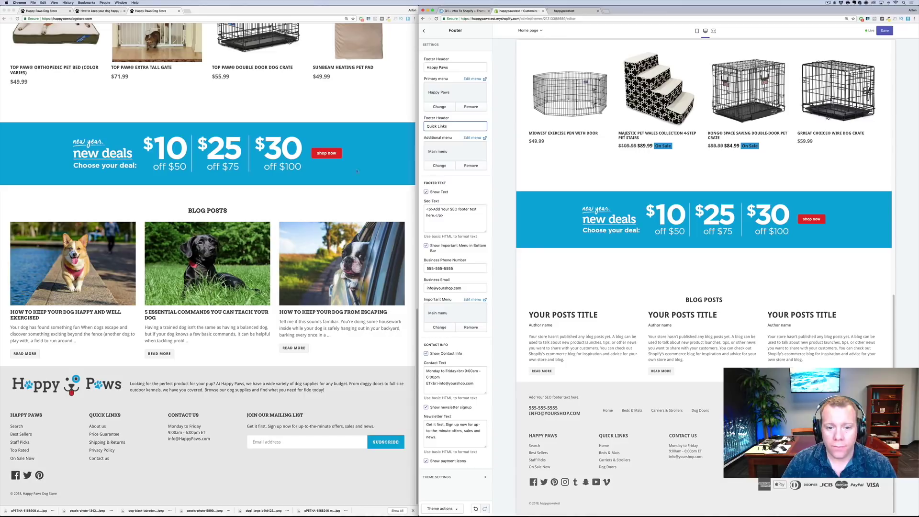
Assign the Quick Links menu (About us, Price Guarantee, Shipping & Returns…) to the second footer column
click(436, 165)
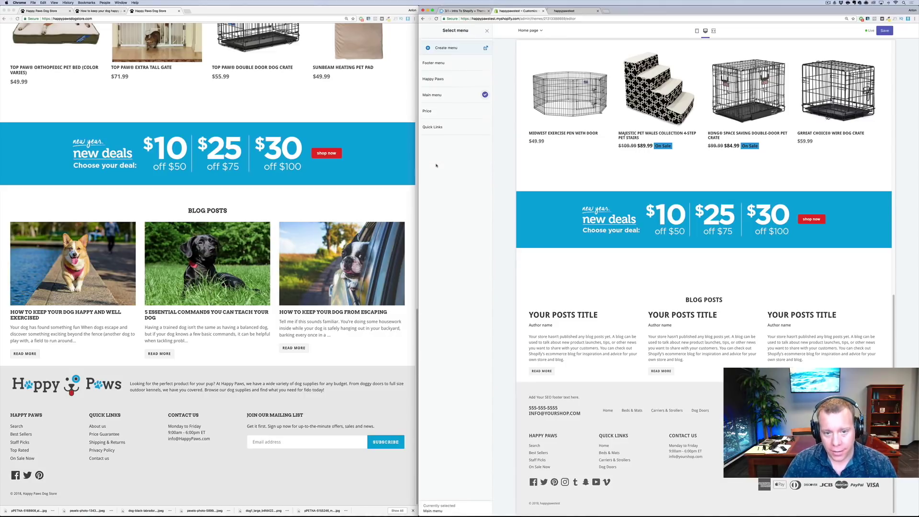
click(462, 128)
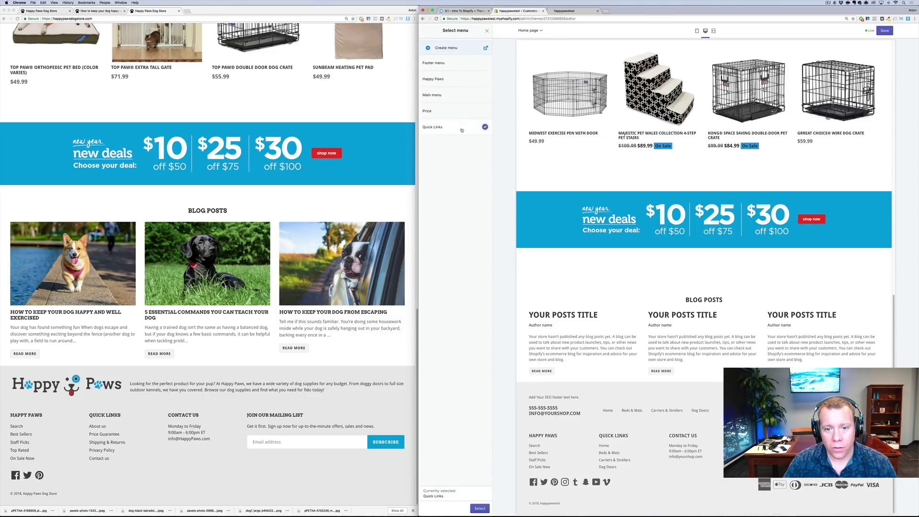
click(480, 509)
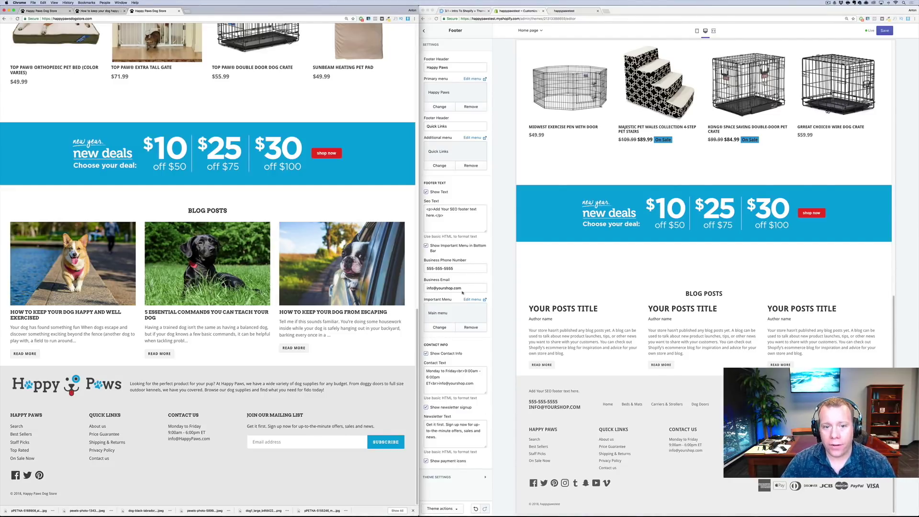
Copy the demo store's footer paragraph into the footer's SEO text
click(135, 378)
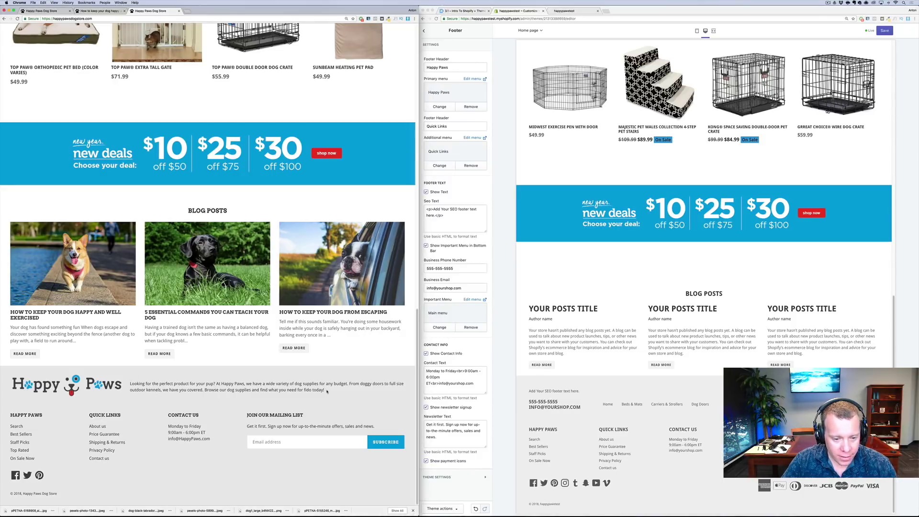
drag(328, 392, 129, 383)
key(super+c)
click(441, 211)
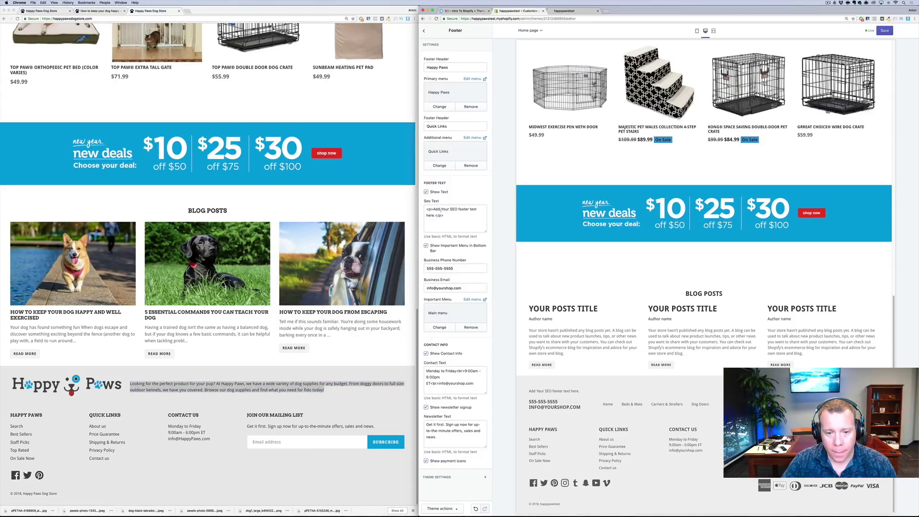
drag(434, 209, 439, 222)
click(432, 211)
key(super+v)
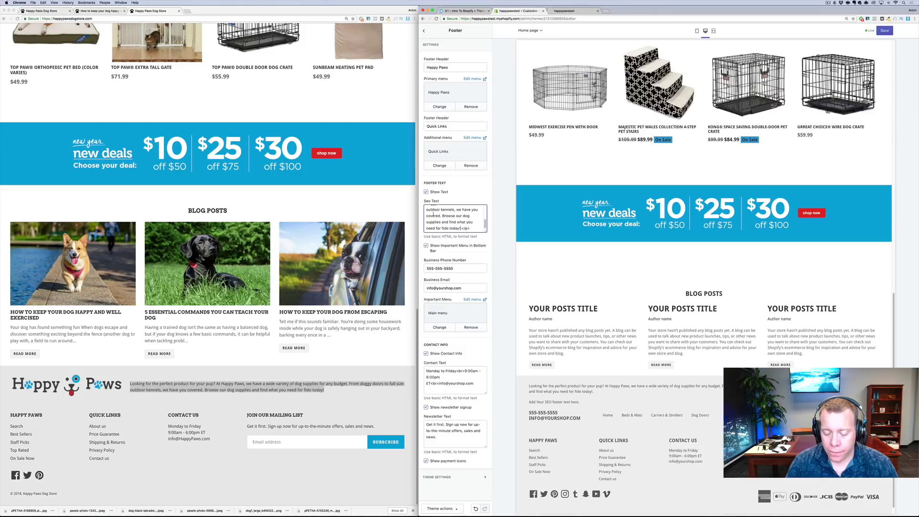
click(463, 393)
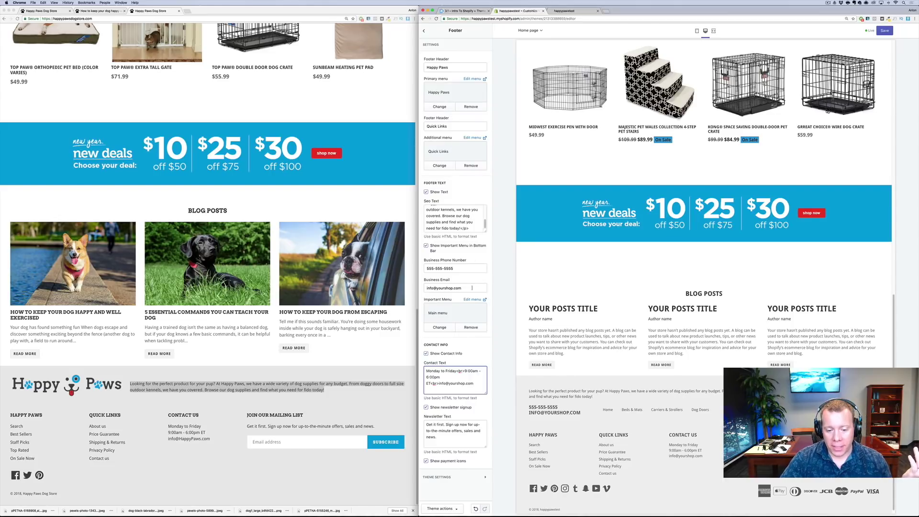
Clear the Snapchat and YouTube URLs in the theme's social link settings
click(471, 478)
scroll(470, 481, down, 3)
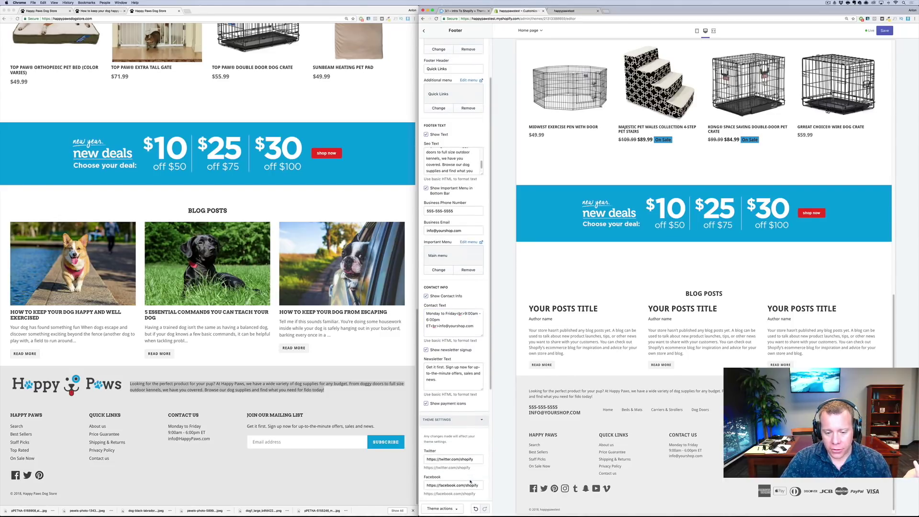
scroll(469, 480, down, 2)
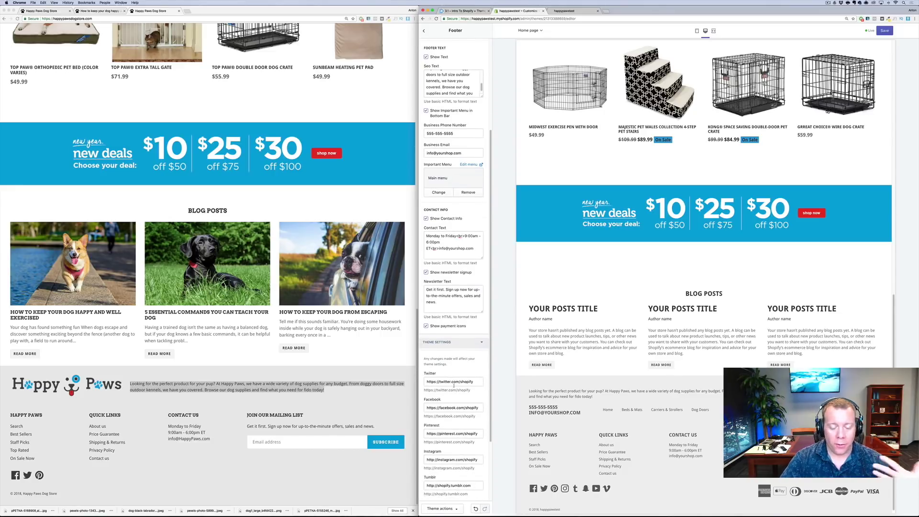
scroll(458, 399, down, 1)
scroll(458, 398, down, 4)
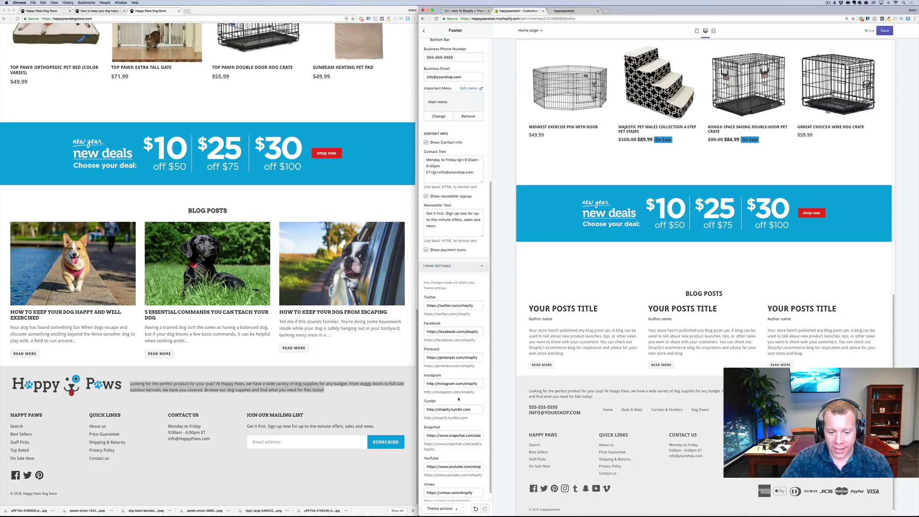
click(426, 425)
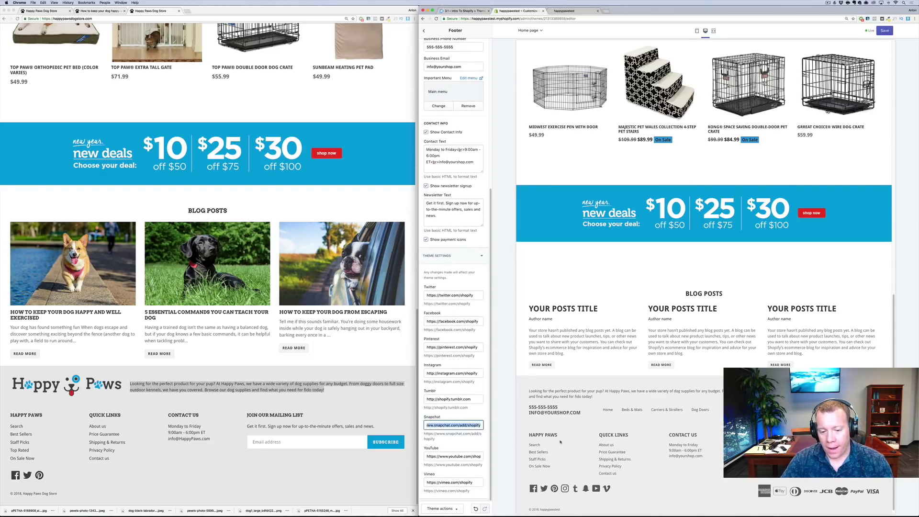
right_click(547, 442)
click(423, 427)
drag(425, 426, 537, 432)
key(BackSpace)
click(463, 456)
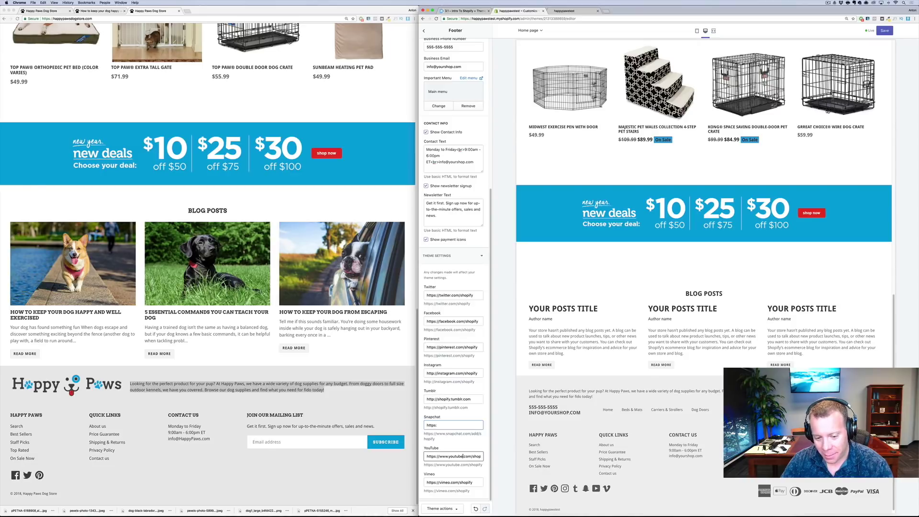
key(super+a)
key(BackSpace)
key(Tab)
key(shift+Tab)
key(shift+Tab)
scroll(440, 398, up, 10)
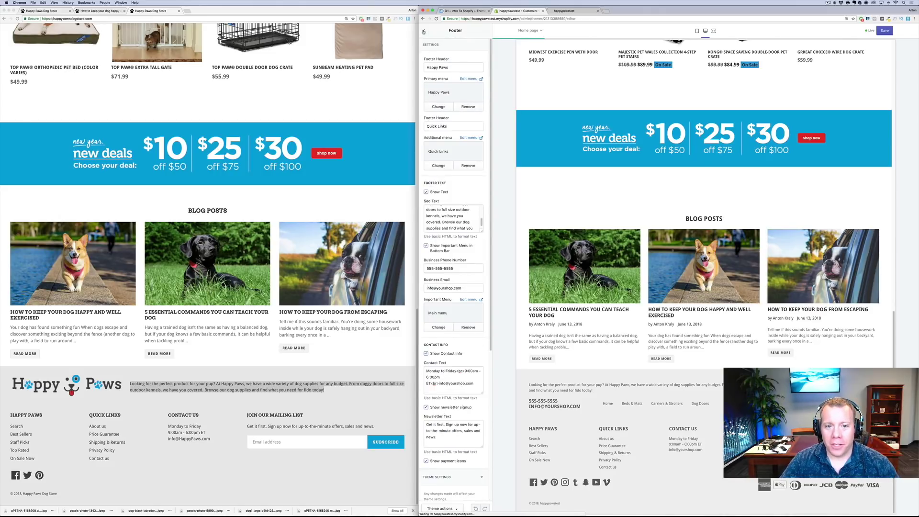
click(423, 31)
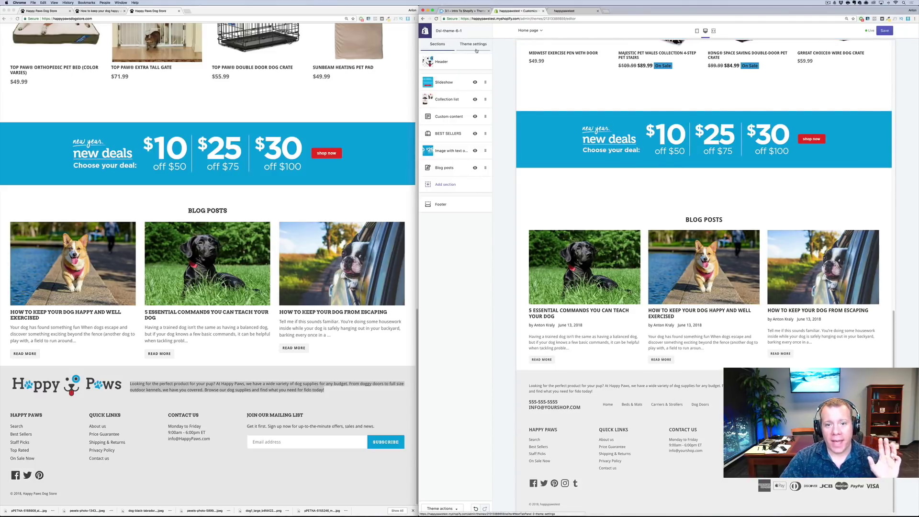
In Theme settings, try Montserrat and Oswald as the headings font
click(477, 48)
click(457, 68)
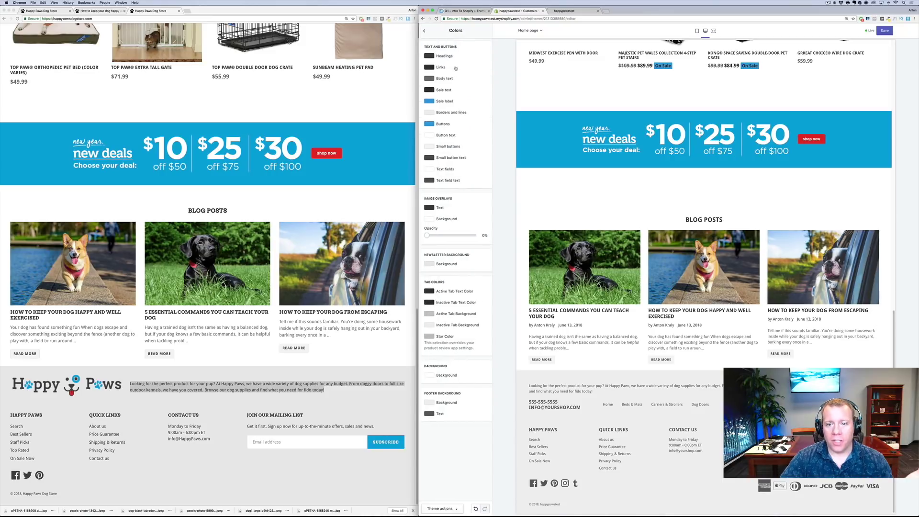
scroll(703, 277, up, 3)
scroll(231, 155, up, 6)
scroll(232, 154, up, 6)
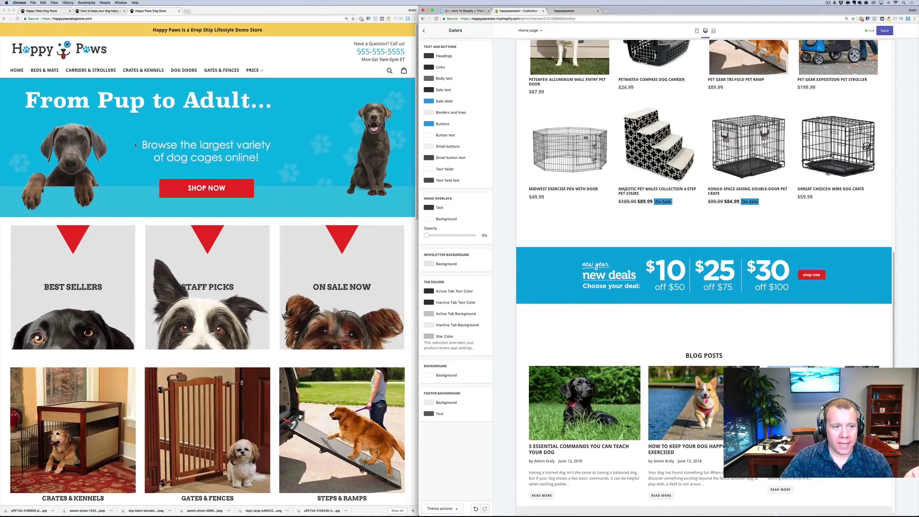
scroll(233, 222, down, 2)
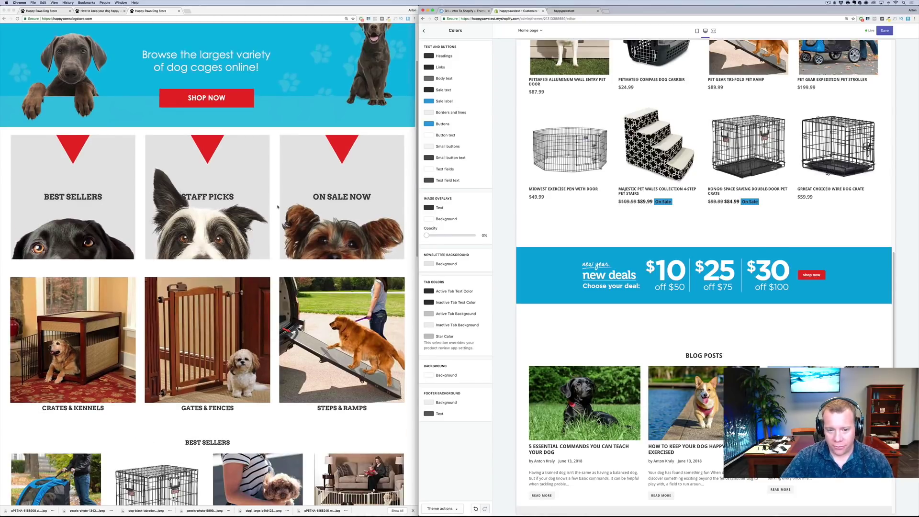
click(424, 30)
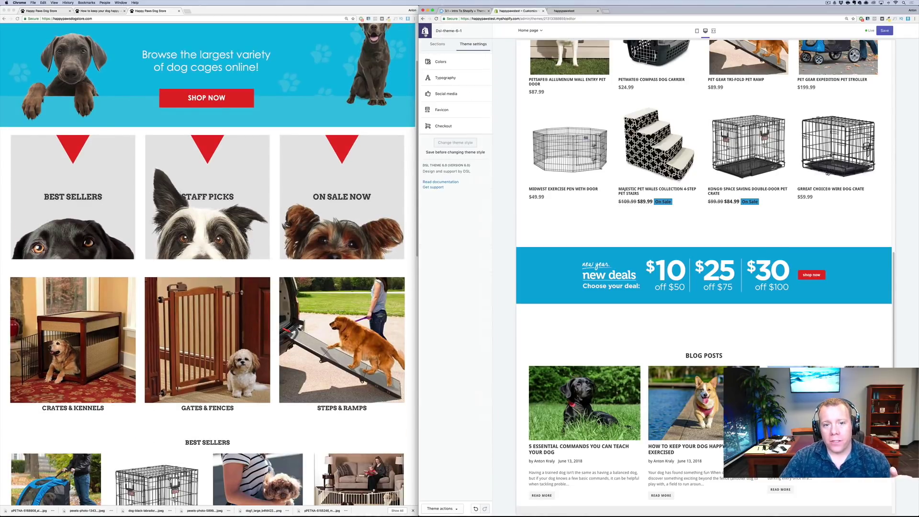
click(445, 77)
click(456, 65)
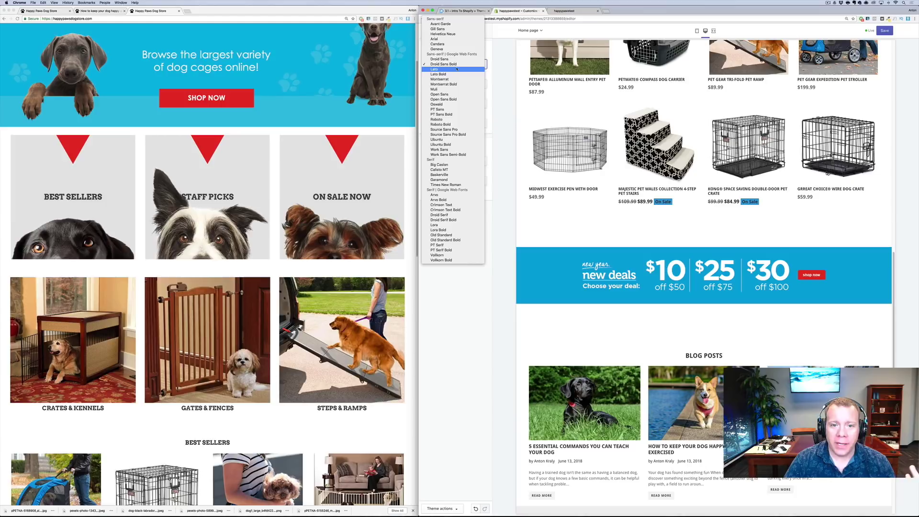
click(458, 80)
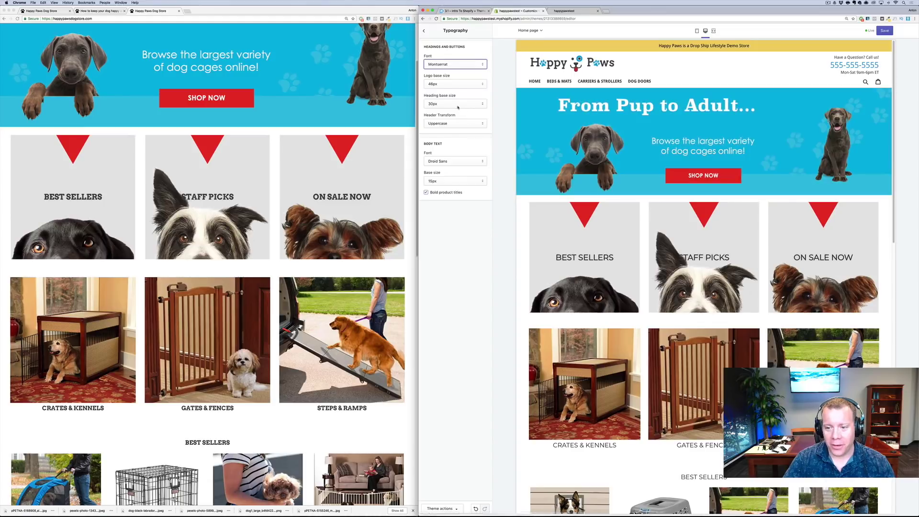
click(455, 64)
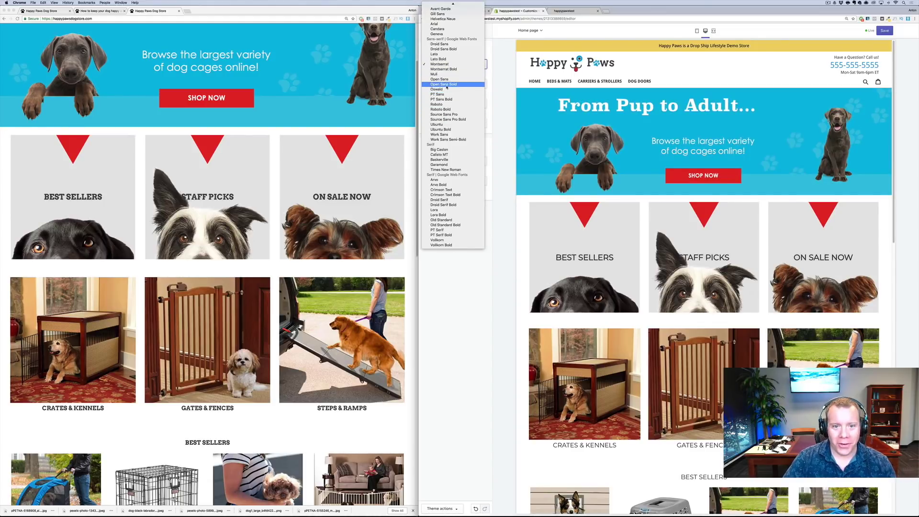
click(445, 89)
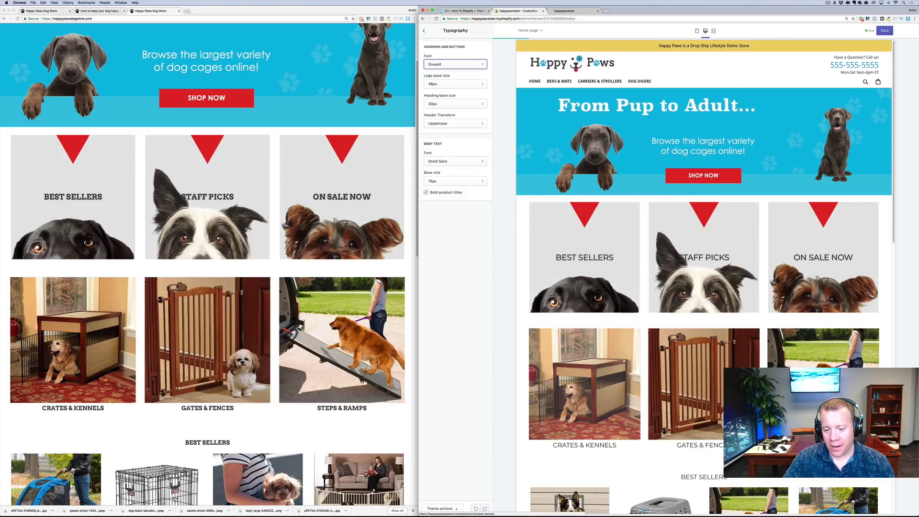
scroll(579, 355, down, 1)
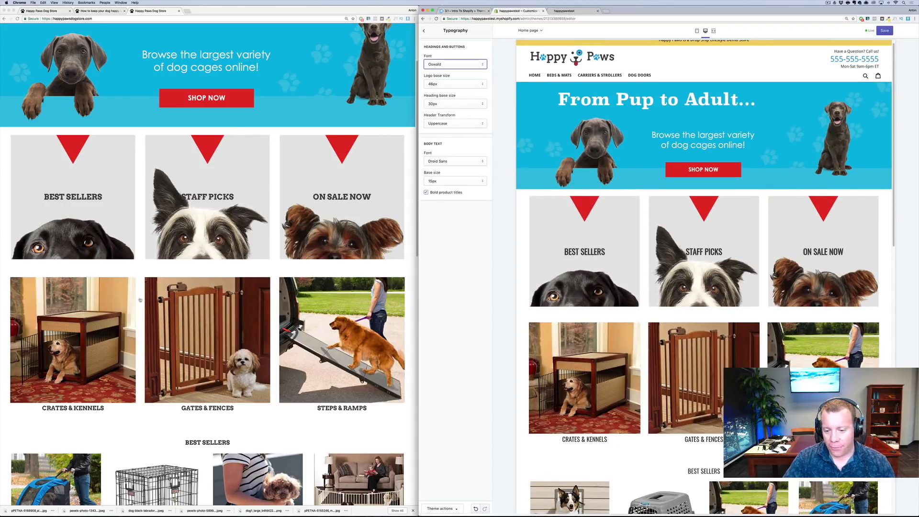
Set headings and buttons to Montserrat Bold and save the theme
click(454, 64)
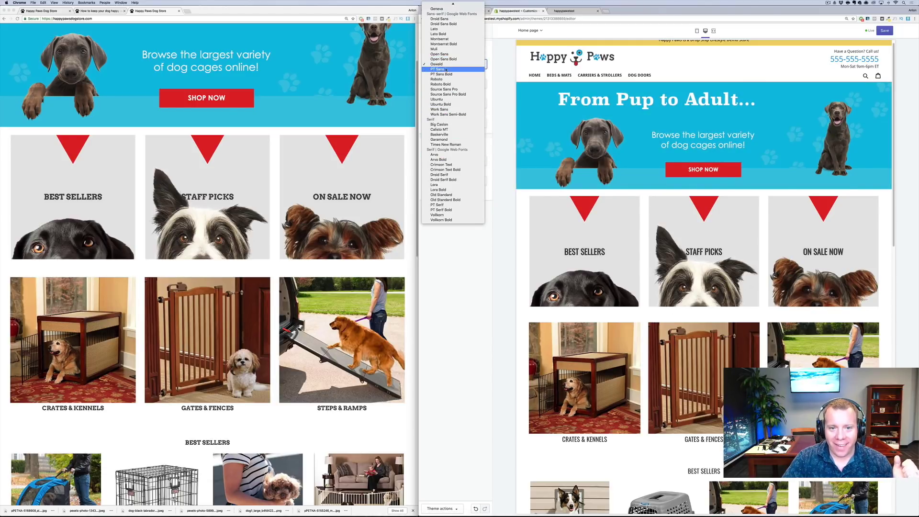
scroll(445, 33, up, 3)
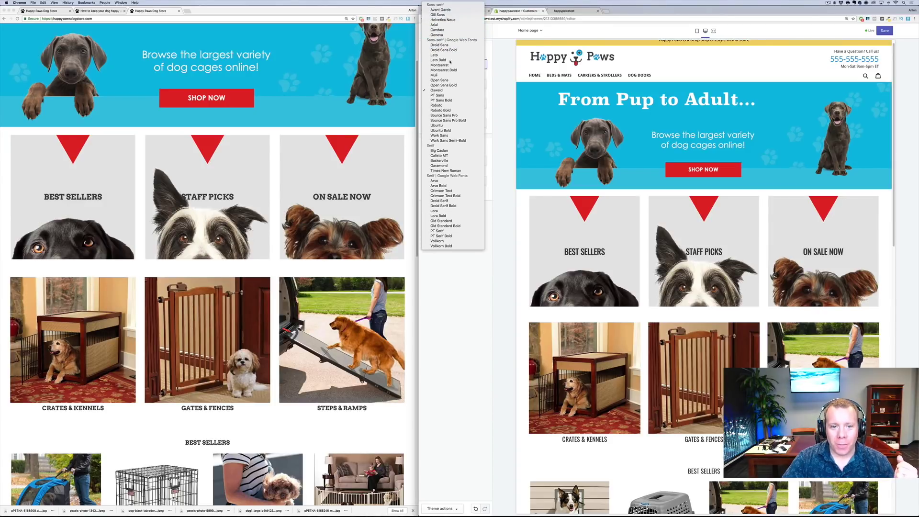
click(450, 71)
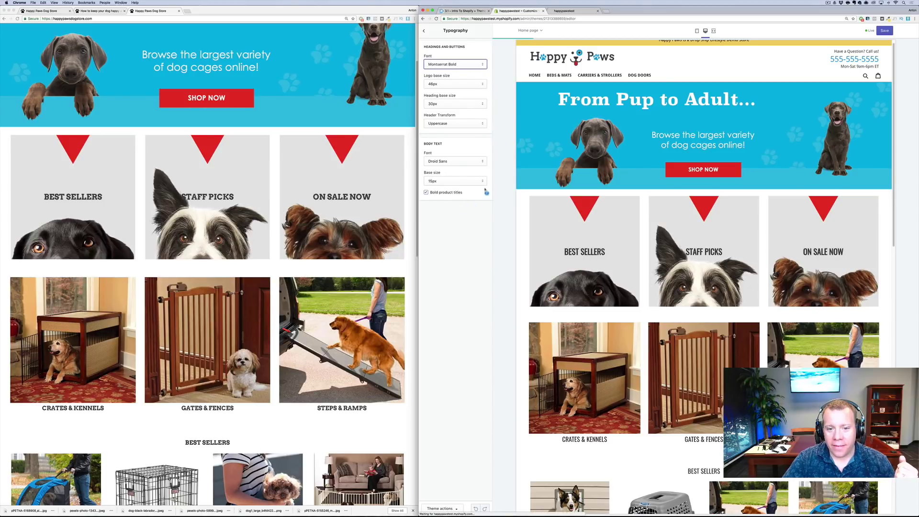
click(884, 31)
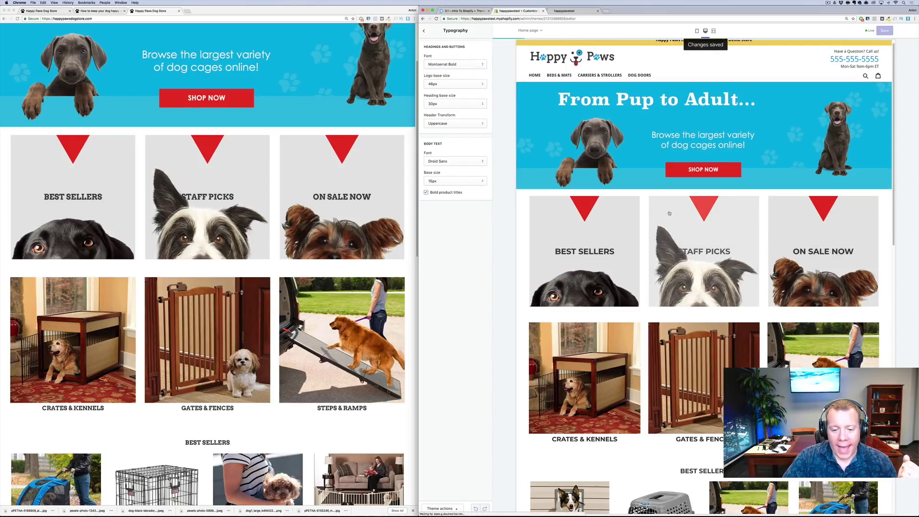
scroll(806, 180, down, 4)
scroll(704, 239, down, 12)
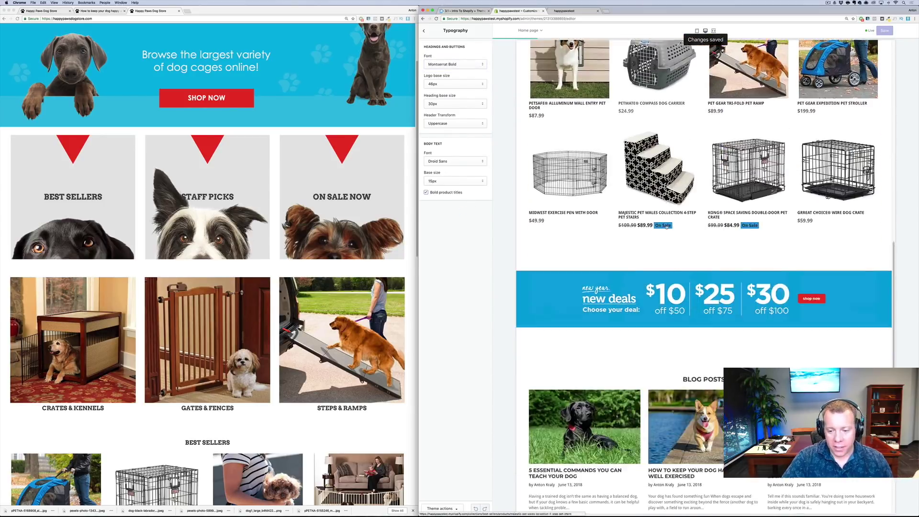
scroll(304, 282, down, 2)
Switch to the happypawstest storefront tab and reload it to show the Montserrat Bold headings
scroll(304, 275, up, 4)
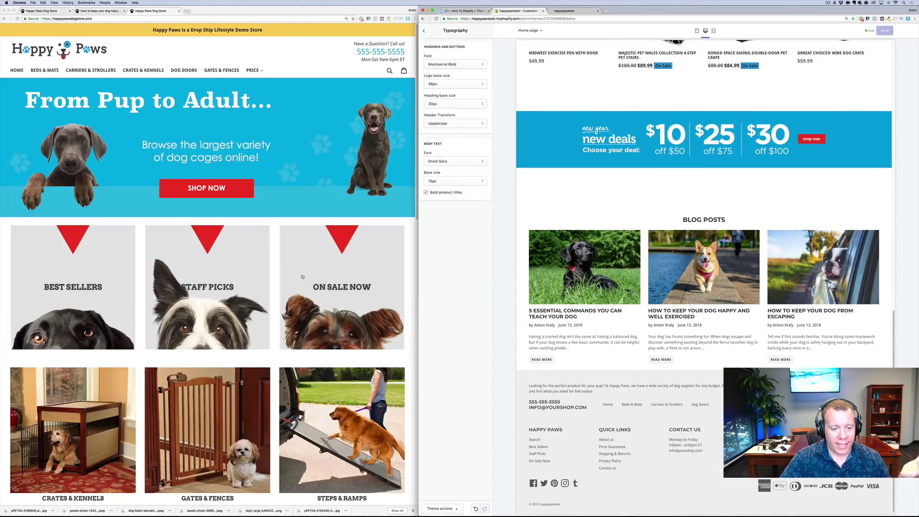
scroll(521, 211, up, 15)
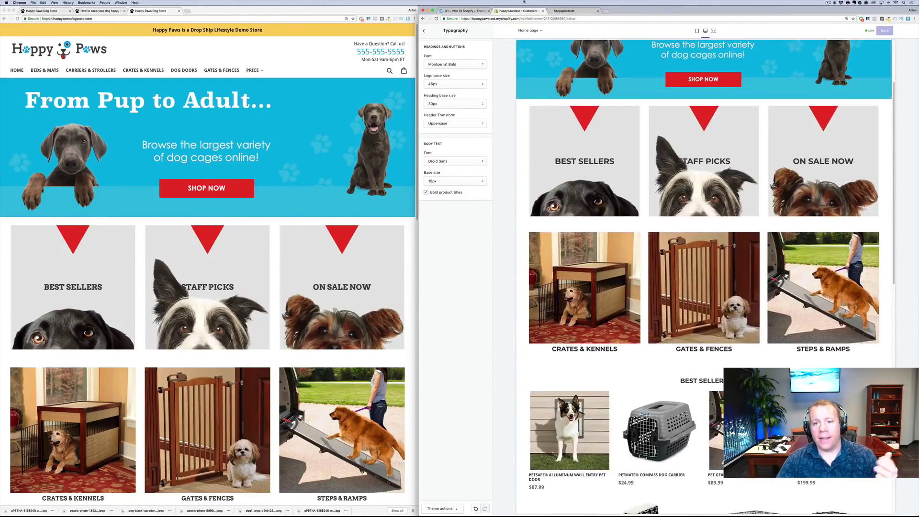
click(564, 11)
click(560, 19)
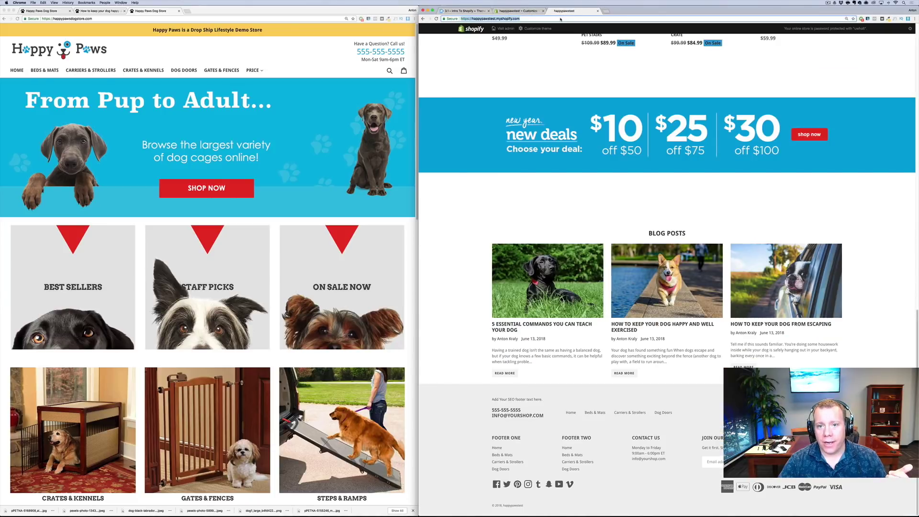
key(Return)
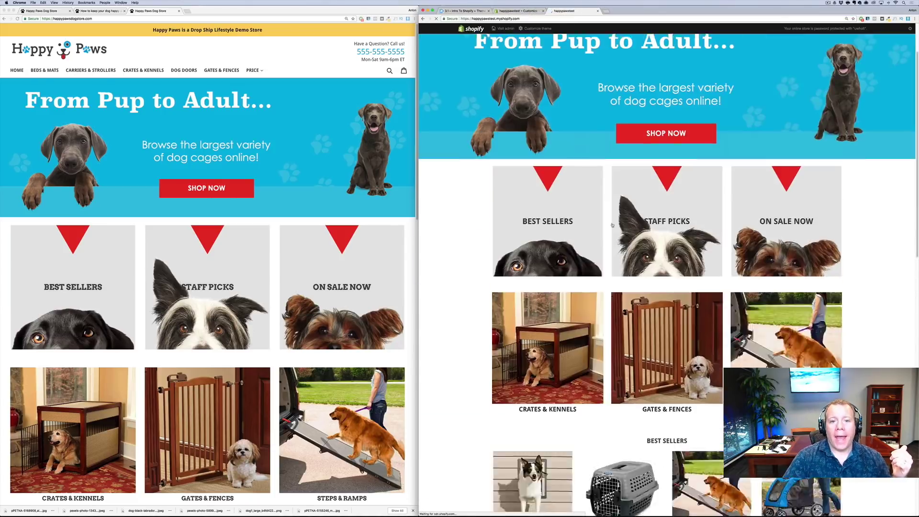
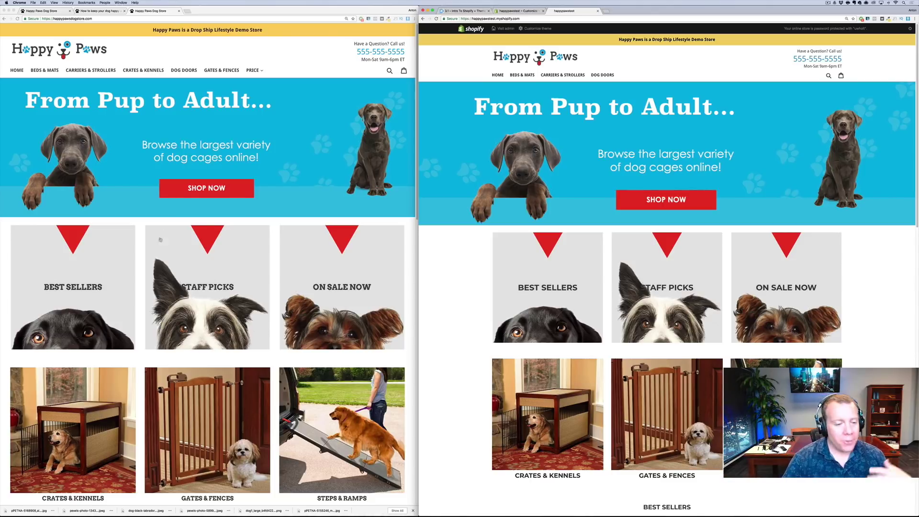
Back out of the theme editor's Typography settings and load the store admin home at /admin/
scroll(542, 273, down, 2)
scroll(542, 275, up, 2)
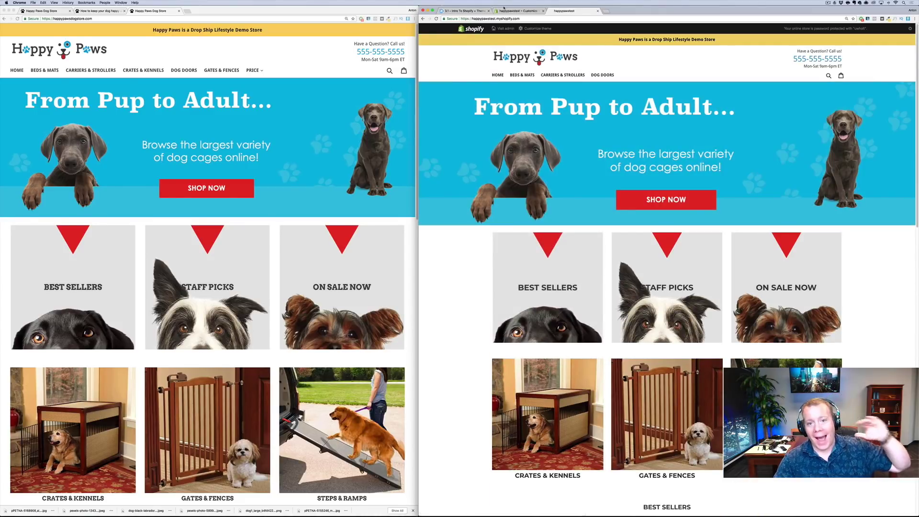
scroll(538, 210, down, 10)
scroll(539, 209, down, 9)
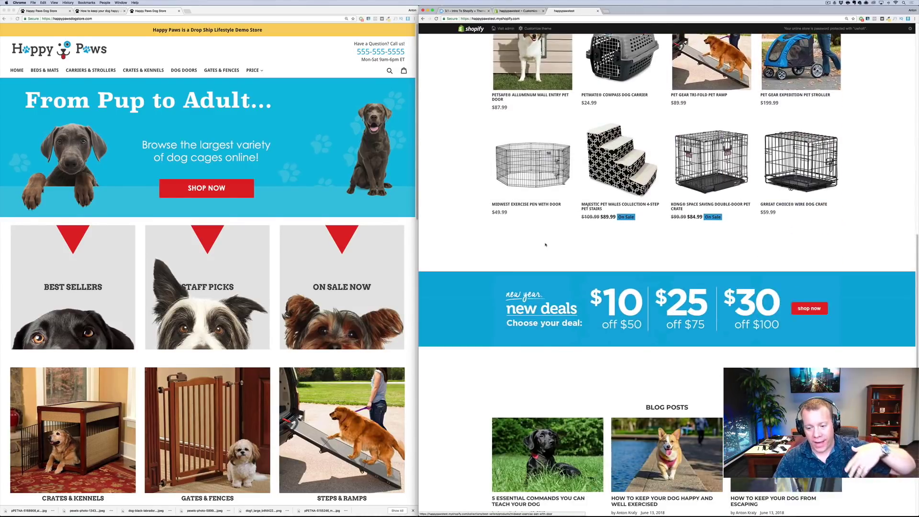
scroll(547, 268, up, 15)
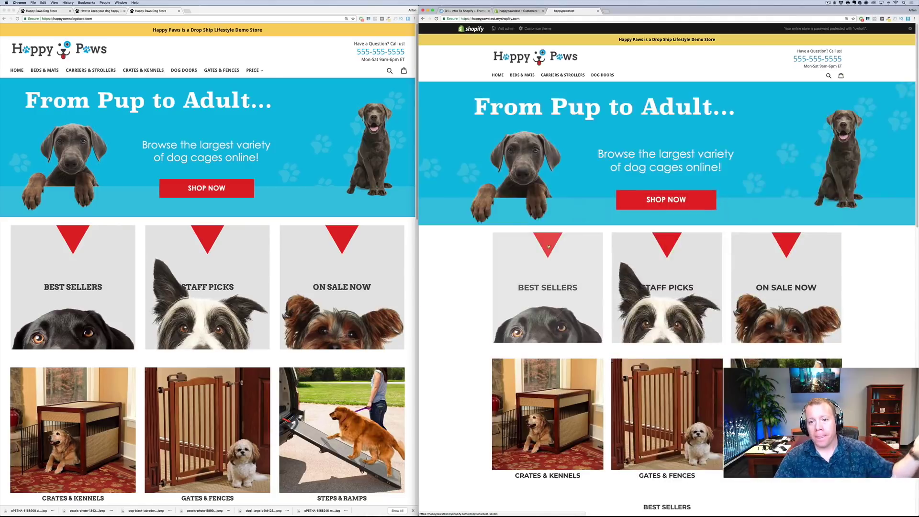
click(524, 11)
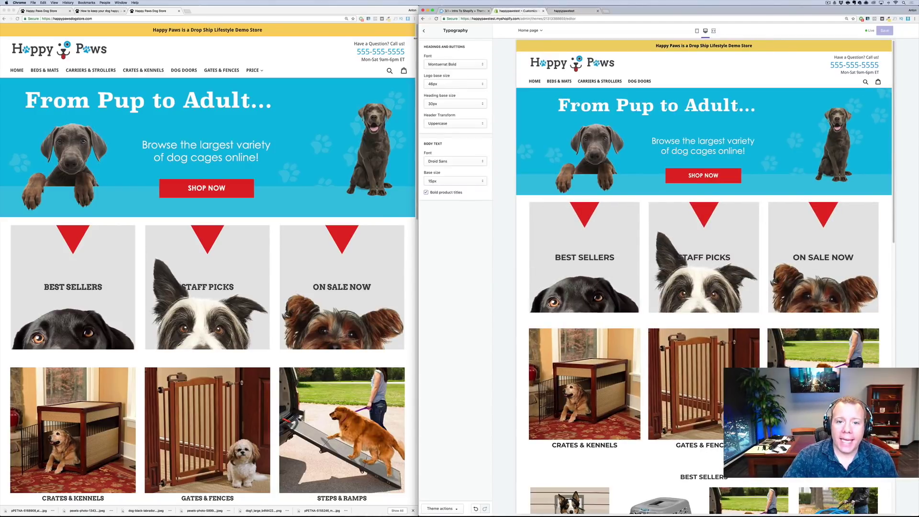
click(425, 32)
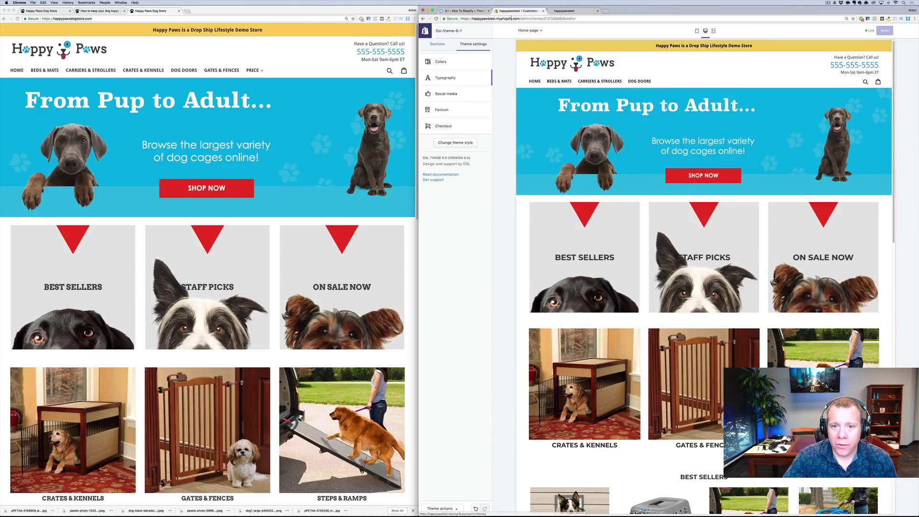
drag(533, 19, 577, 18)
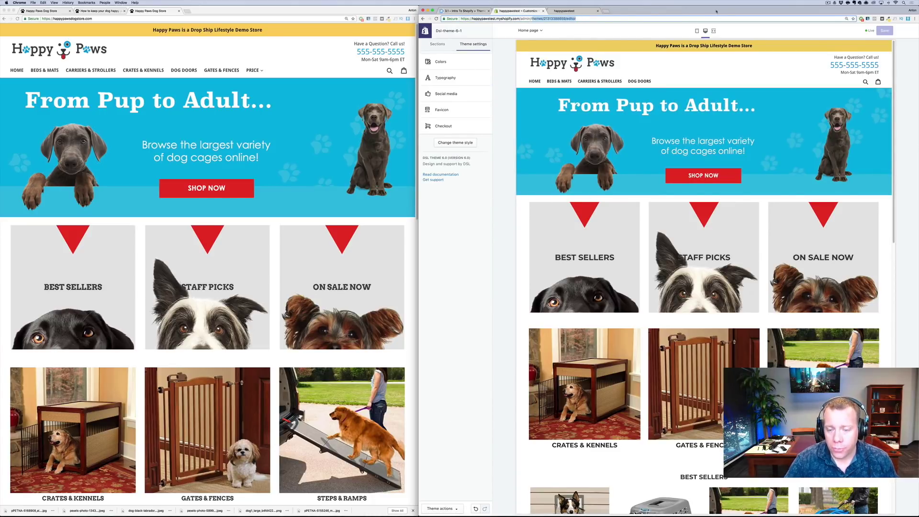
key(BackSpace)
key(Return)
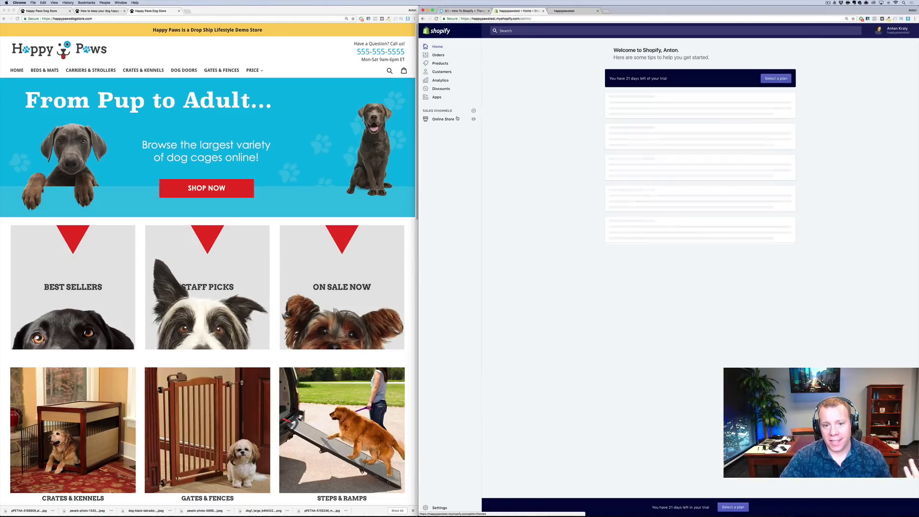
Go to Online Store > Preferences and select the Google Analytics and Facebook Pixel ID fields
click(443, 119)
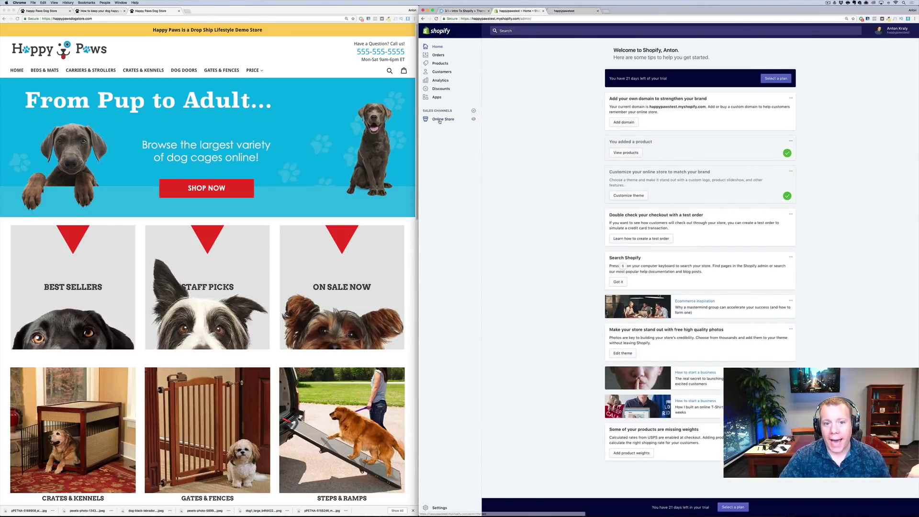
click(443, 164)
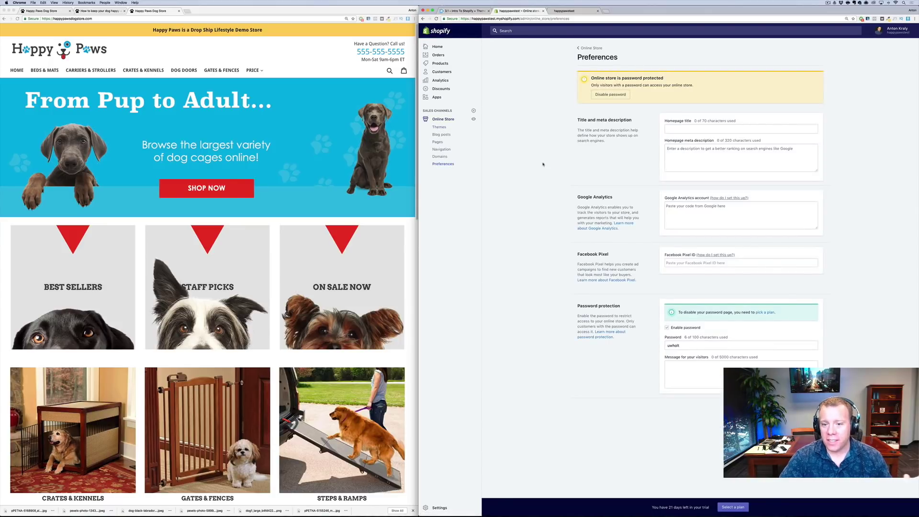
click(691, 216)
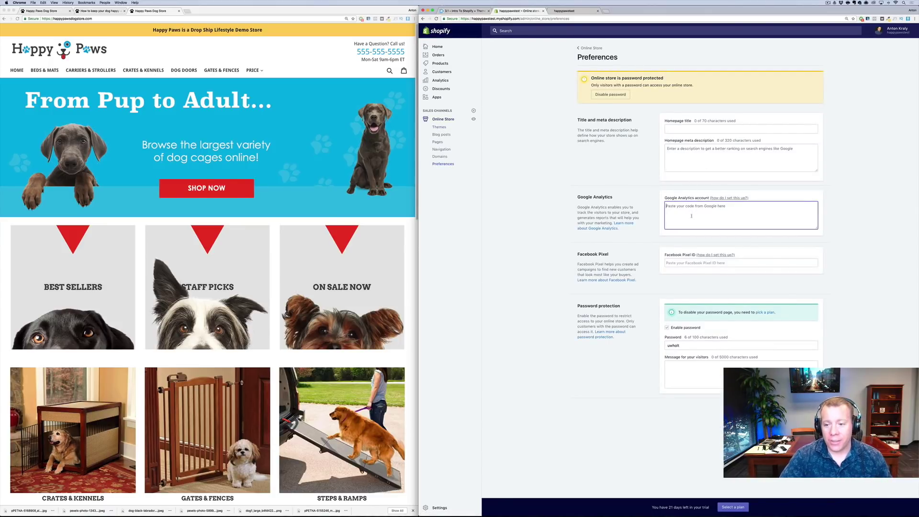
click(689, 263)
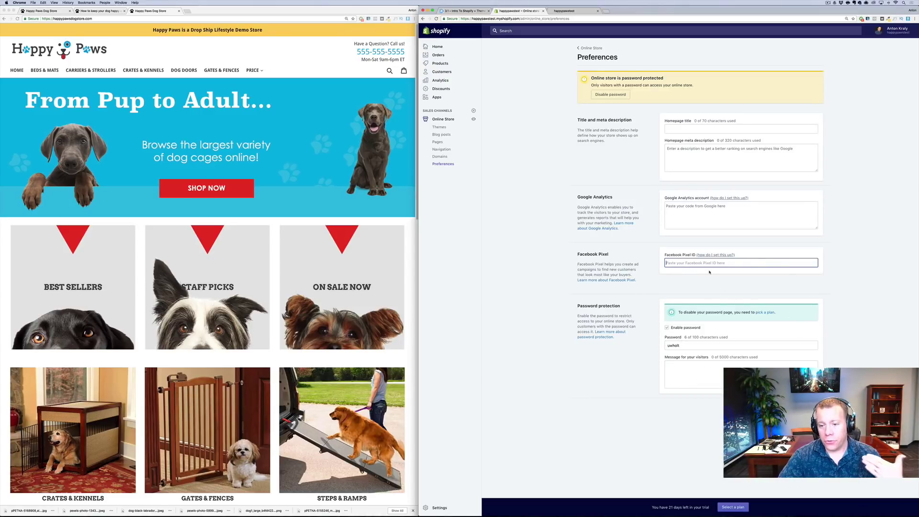
Open Settings, look through the Payment providers options, then return to the Settings overview
click(436, 507)
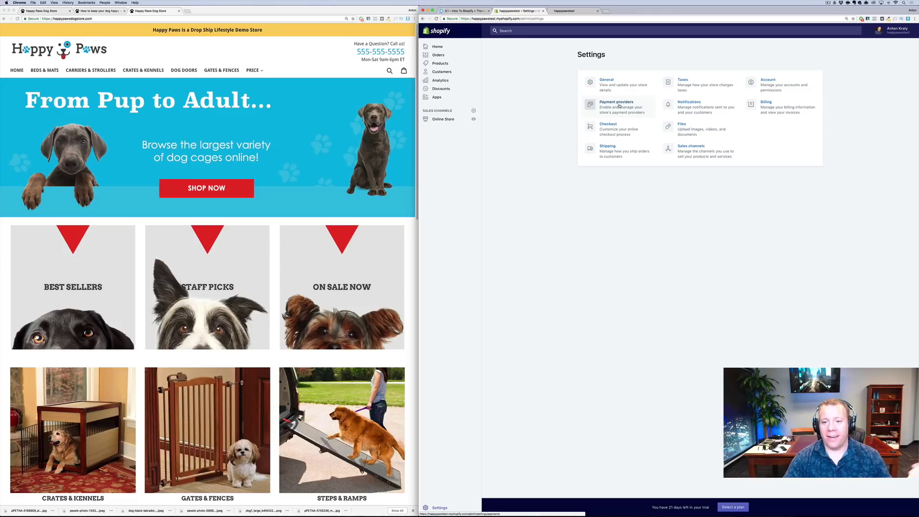
click(617, 115)
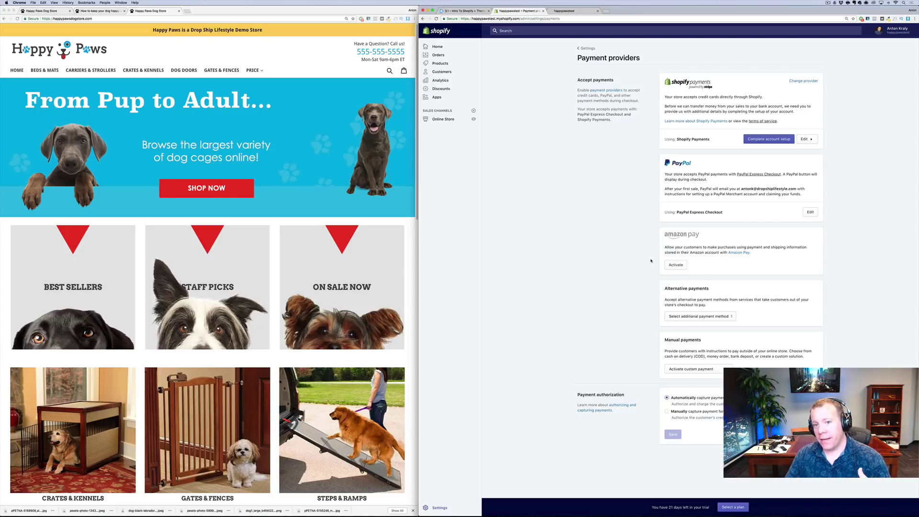
click(586, 49)
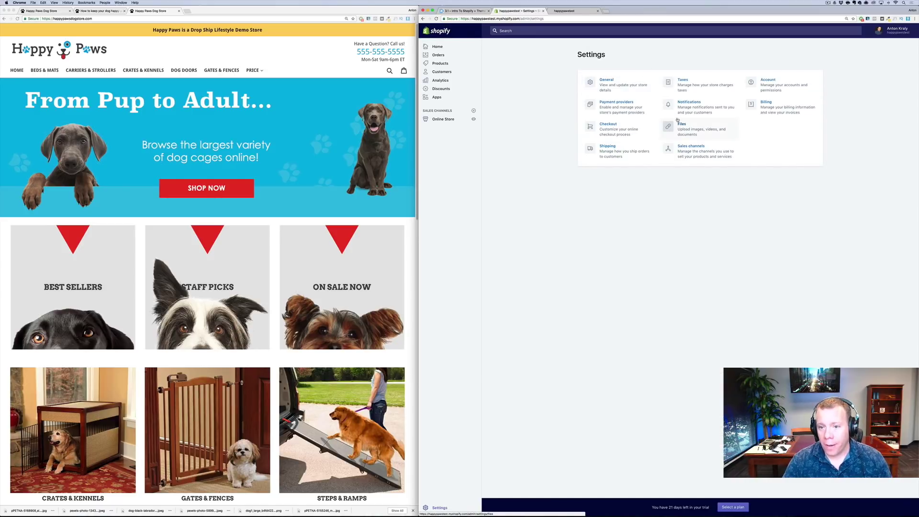
right_click(652, 137)
click(617, 161)
click(617, 162)
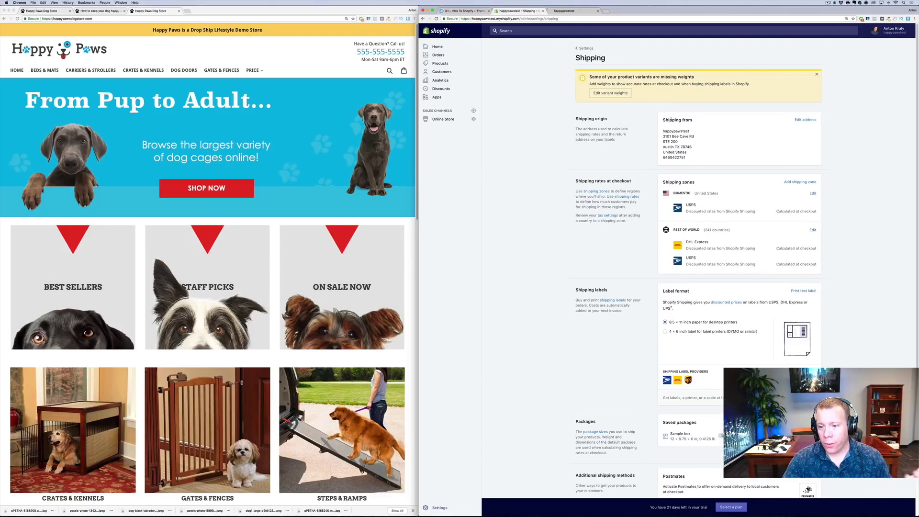
scroll(693, 164, down, 5)
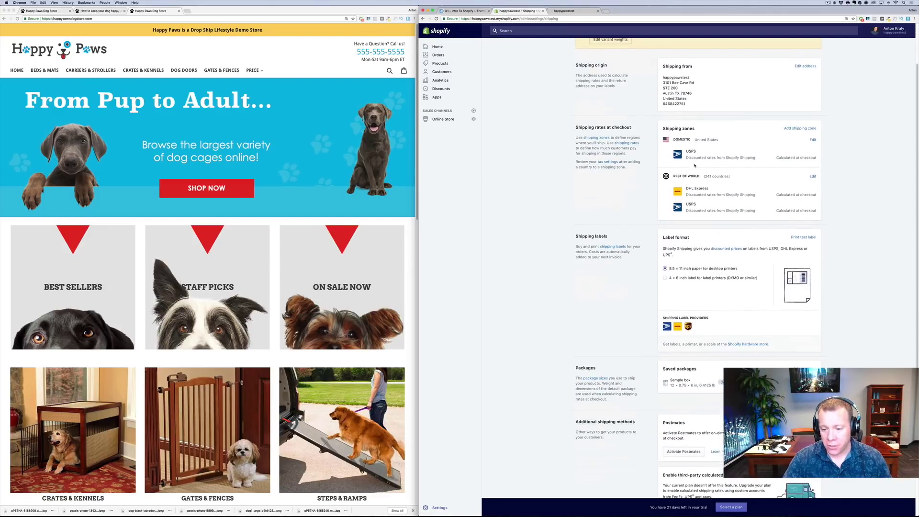
scroll(693, 164, up, 5)
key(super+Left)
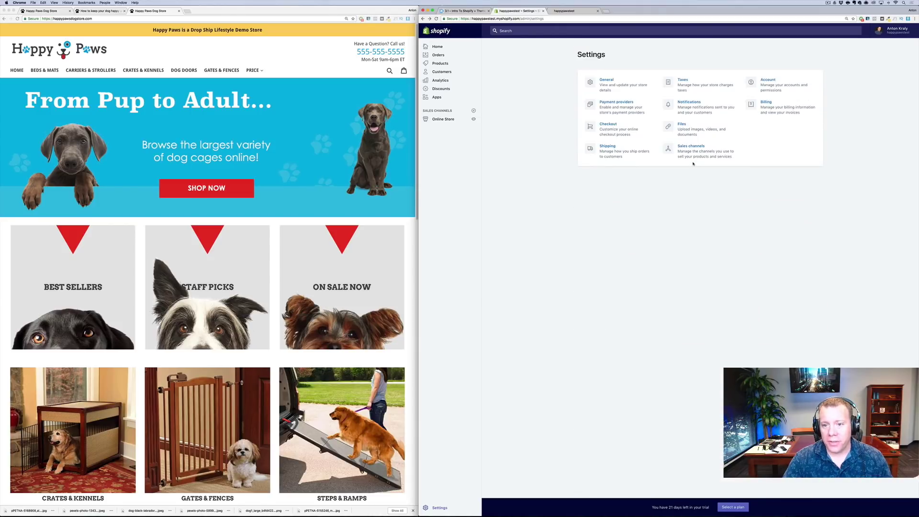
click(679, 91)
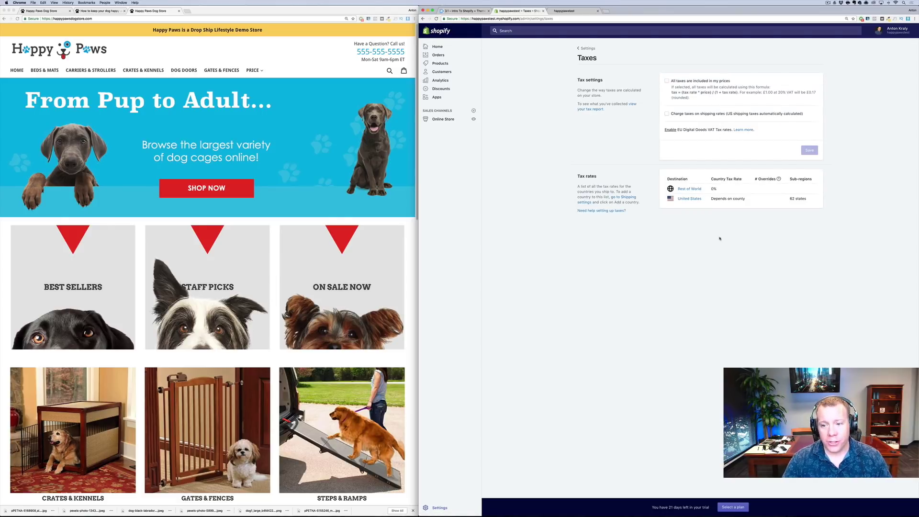
key(super+Left)
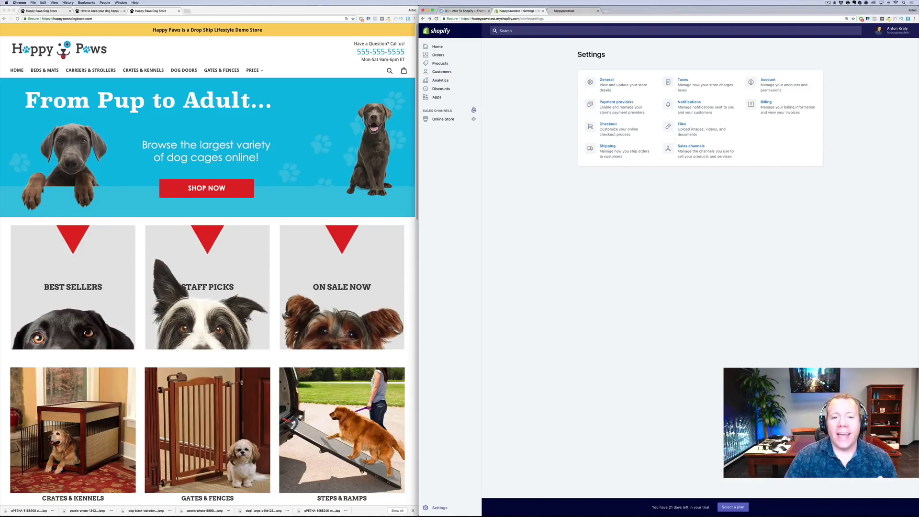
Go to the store's Apps page and launch the Shopify App Store
click(435, 97)
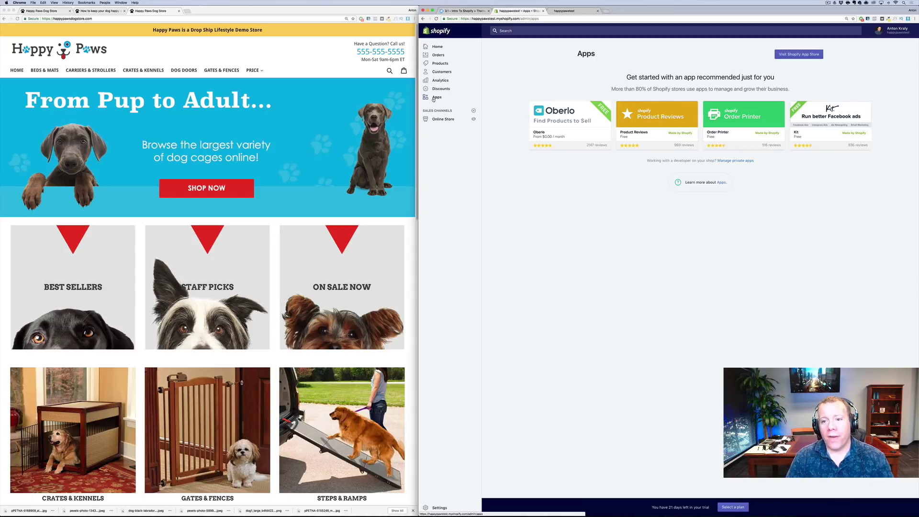
click(802, 54)
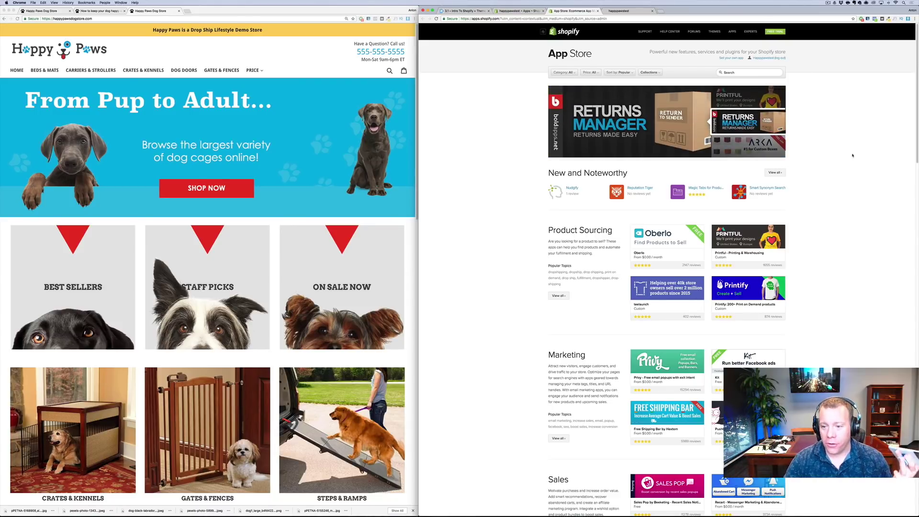
Browse the App Store's Shipping, Inventory and Accounting categories, then return to the happypawstest Apps tab
scroll(869, 276, down, 1)
scroll(872, 279, down, 1)
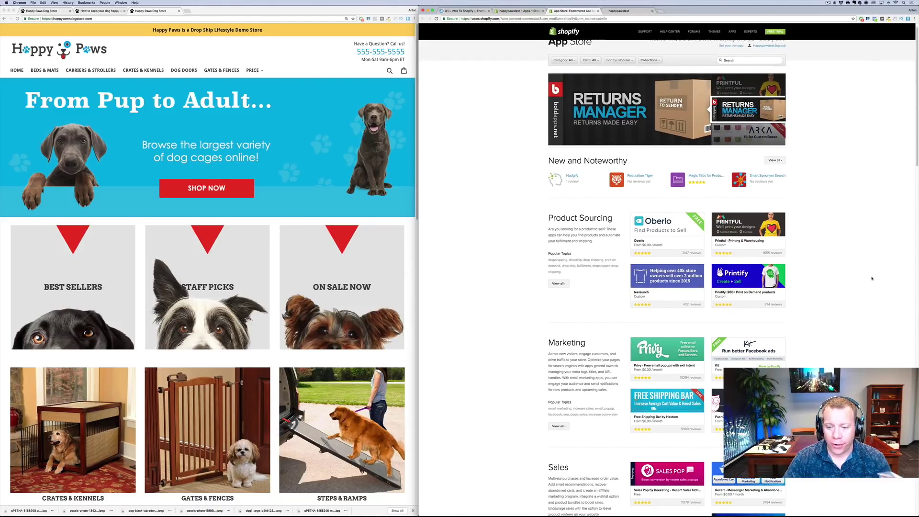
scroll(867, 297, down, 3)
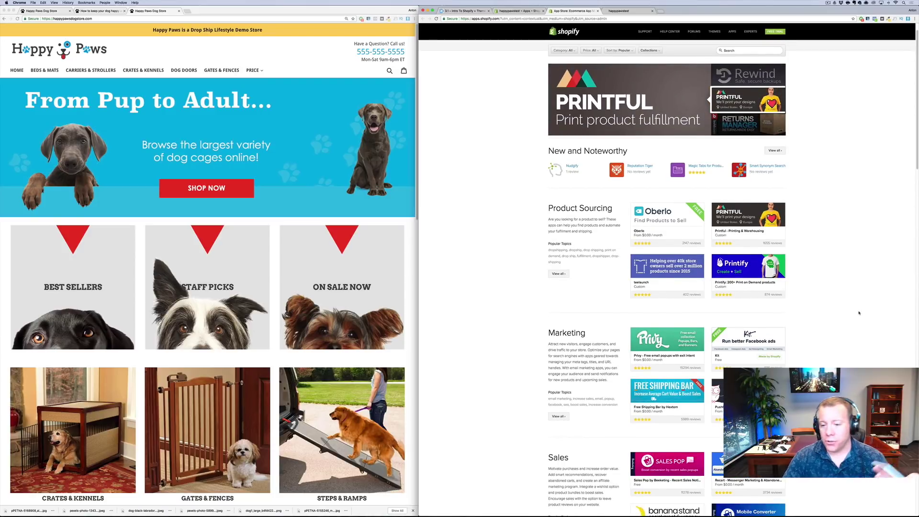
scroll(861, 315, down, 2)
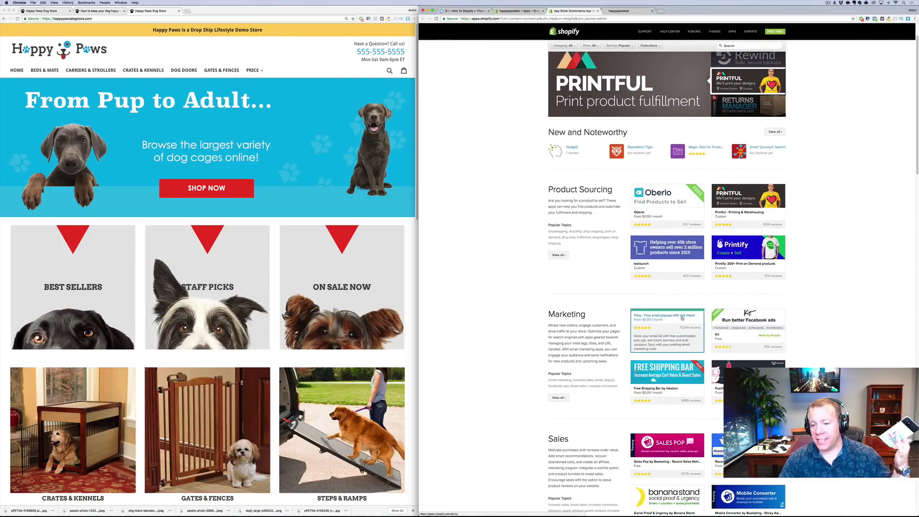
scroll(679, 316, down, 10)
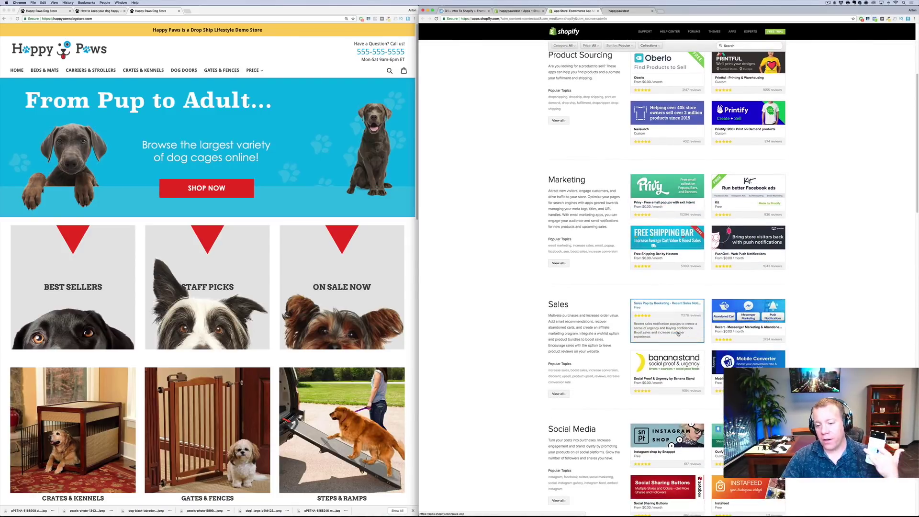
scroll(676, 341, down, 12)
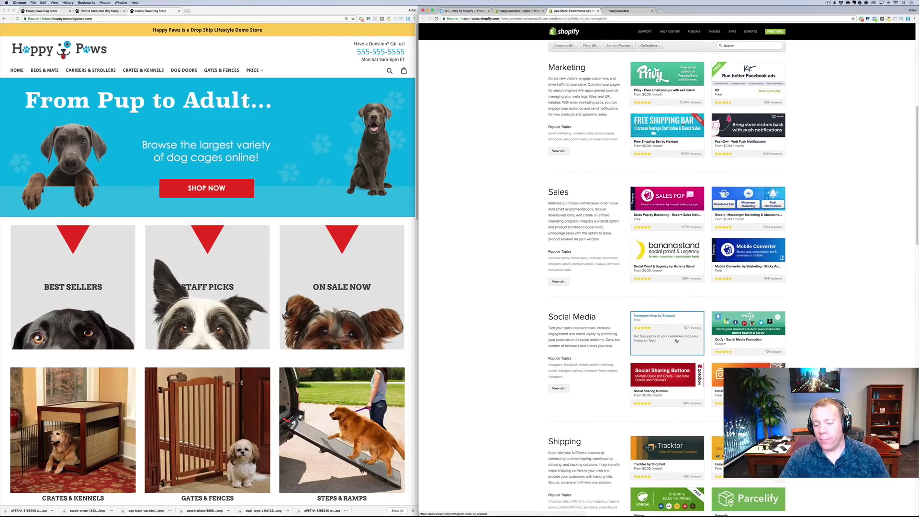
scroll(676, 340, down, 12)
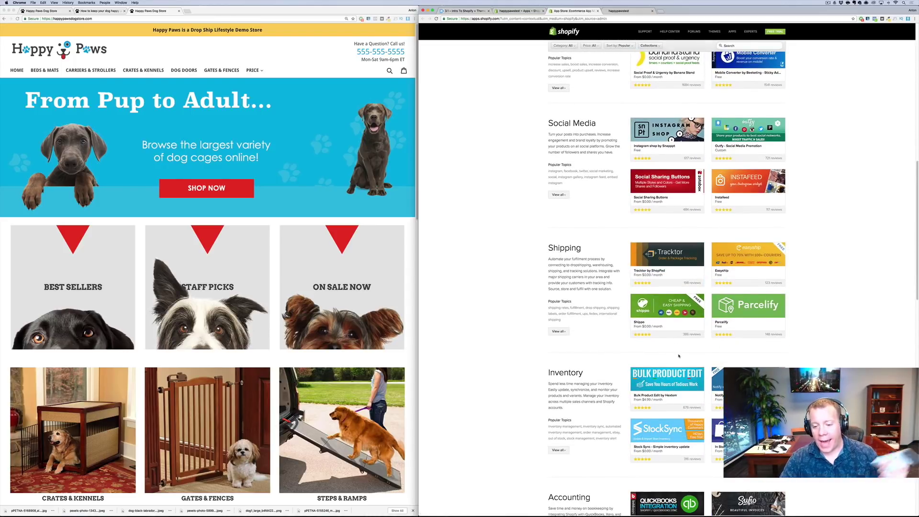
scroll(678, 356, down, 4)
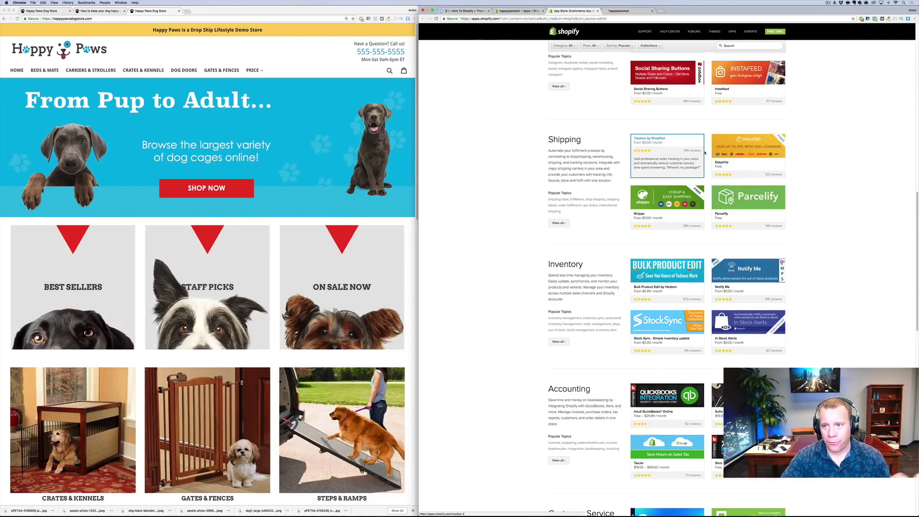
scroll(704, 153, up, 3)
key(ctrl+shift+Tab)
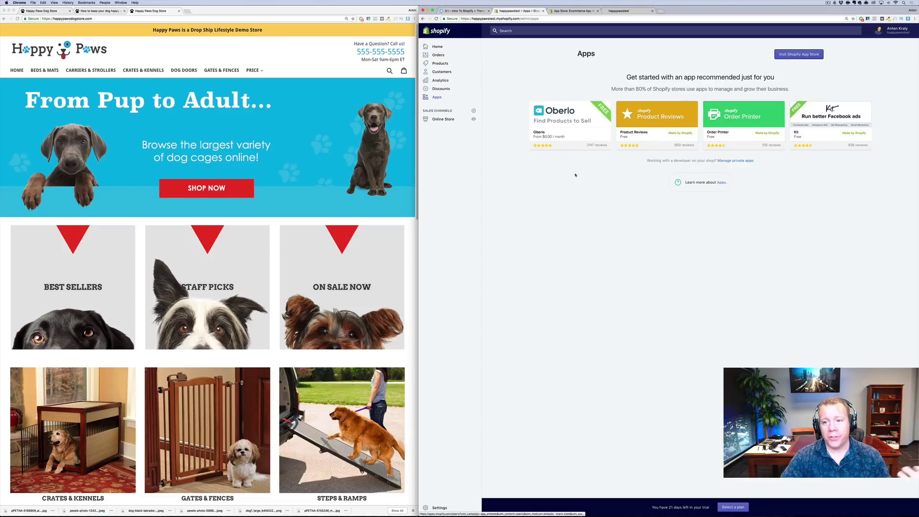
View the live happypawstest homepage, then go to the Drop Ship Lifestyle training programs home
click(464, 11)
click(519, 10)
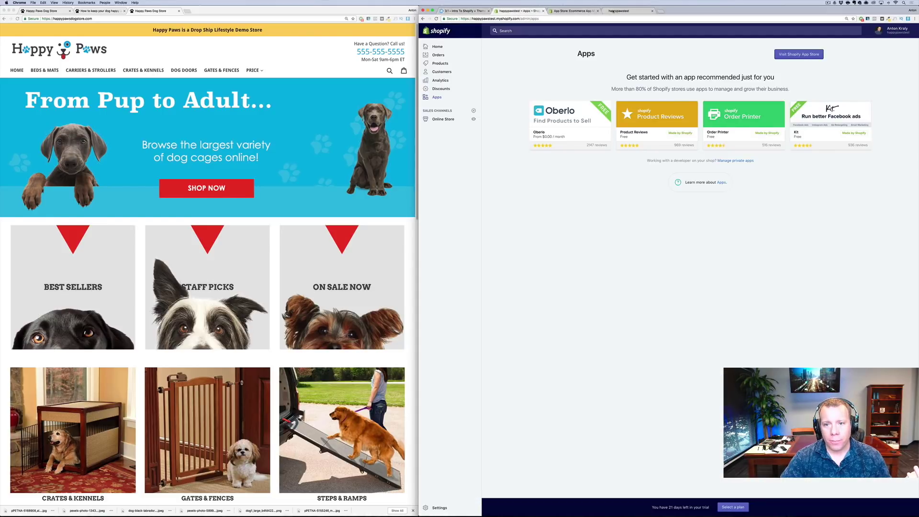
click(612, 11)
right_click(480, 273)
click(487, 289)
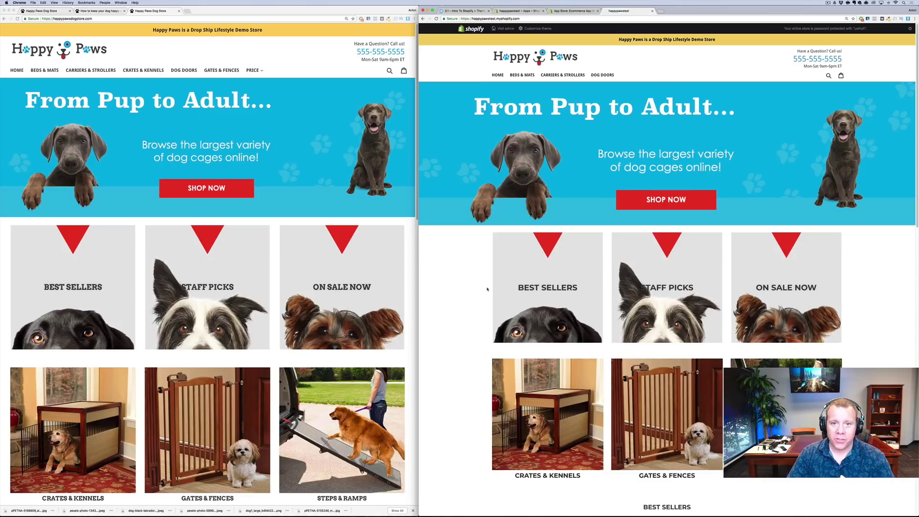
click(467, 10)
click(506, 42)
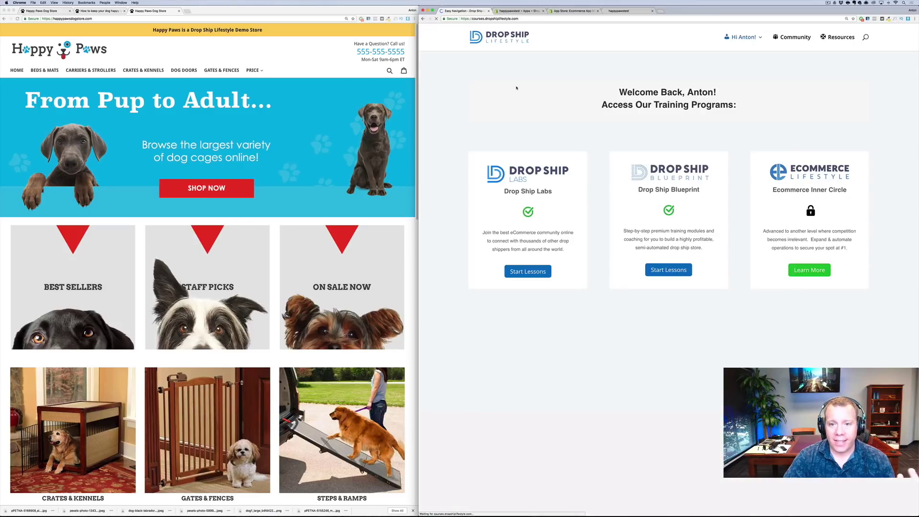
Start the Drop Ship Blueprint course and scroll through its lesson modules
click(667, 269)
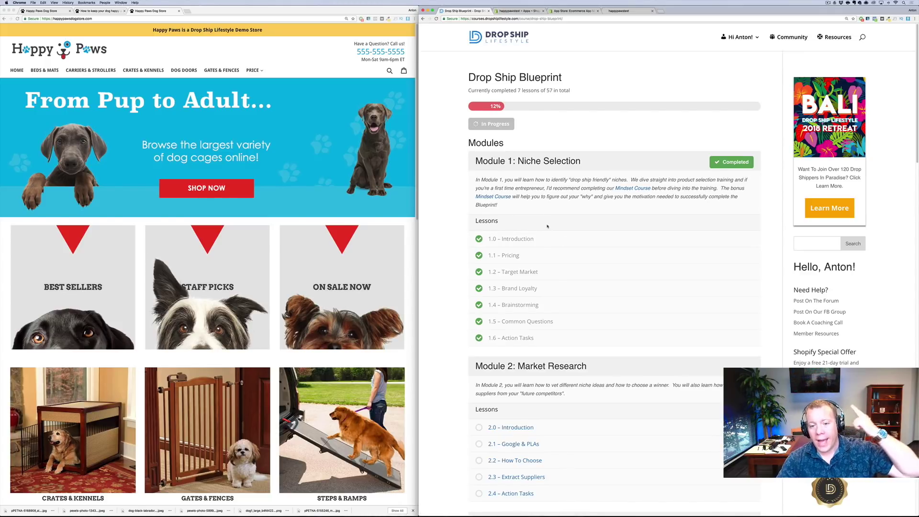
scroll(595, 245, down, 5)
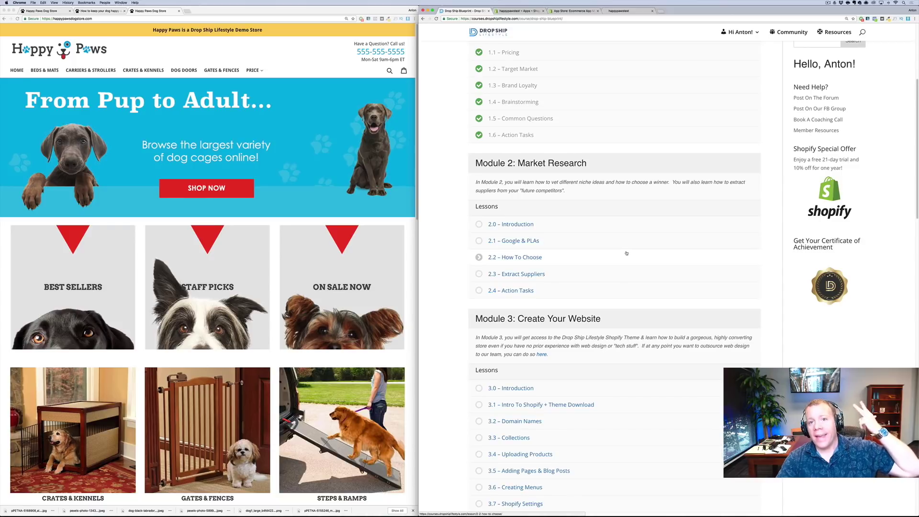
scroll(626, 254, down, 4)
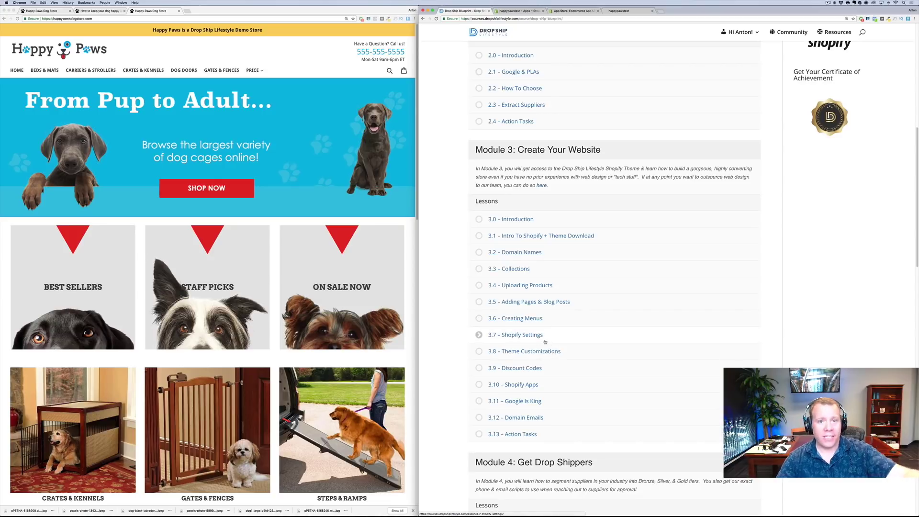
scroll(617, 353, down, 2)
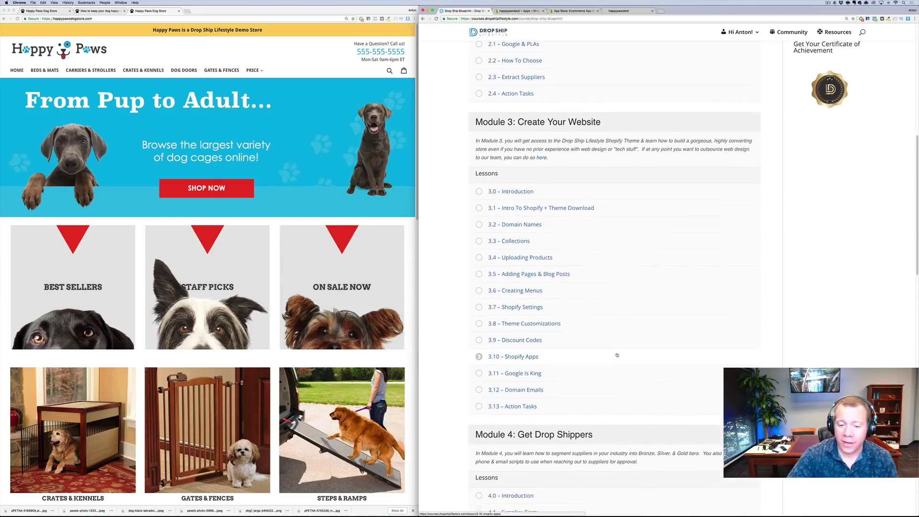
scroll(617, 355, down, 8)
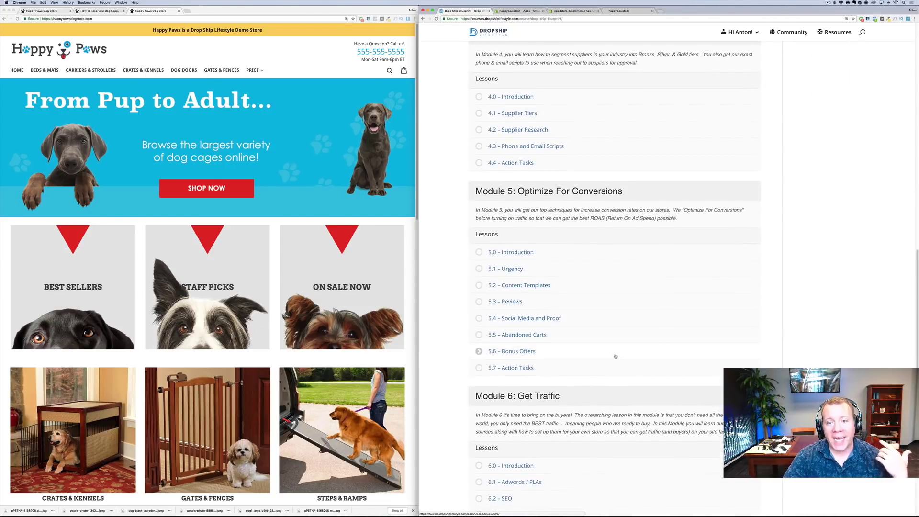
scroll(572, 261, up, 2)
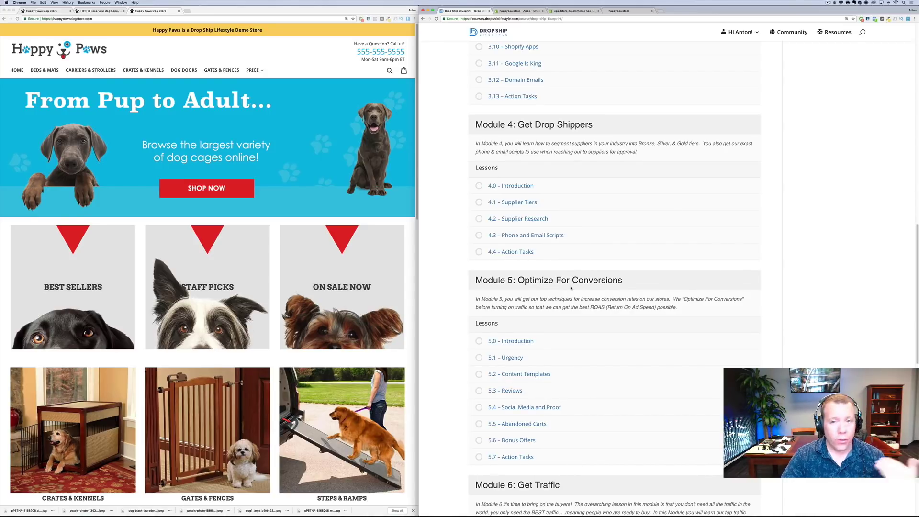
scroll(506, 268, down, 3)
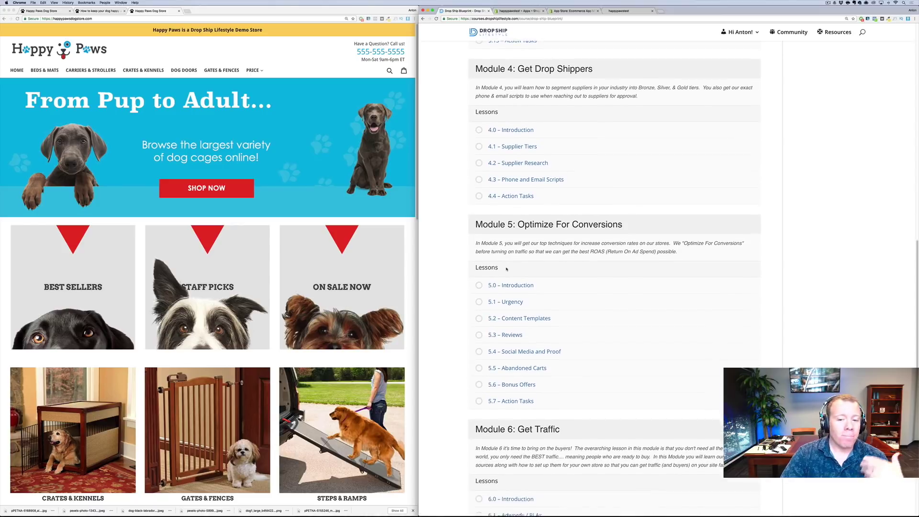
scroll(505, 274, down, 4)
scroll(504, 270, down, 1)
scroll(505, 270, down, 8)
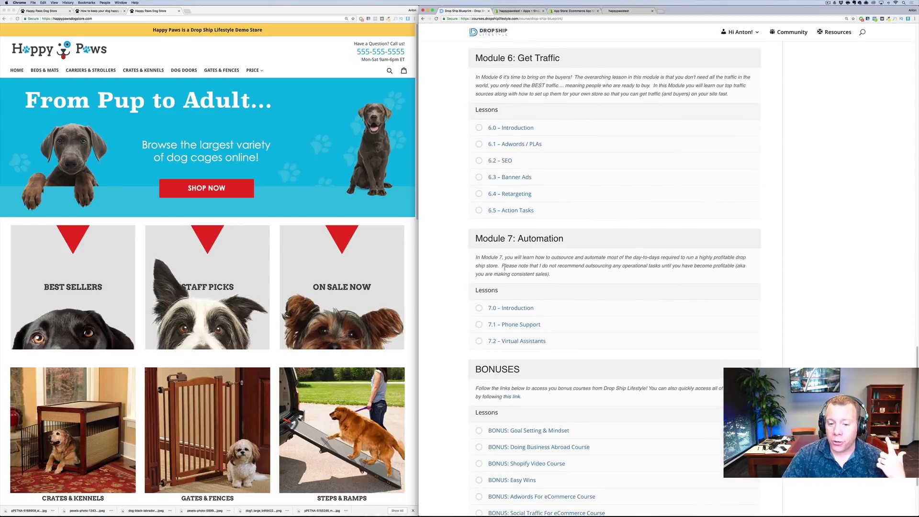
scroll(515, 258, down, 4)
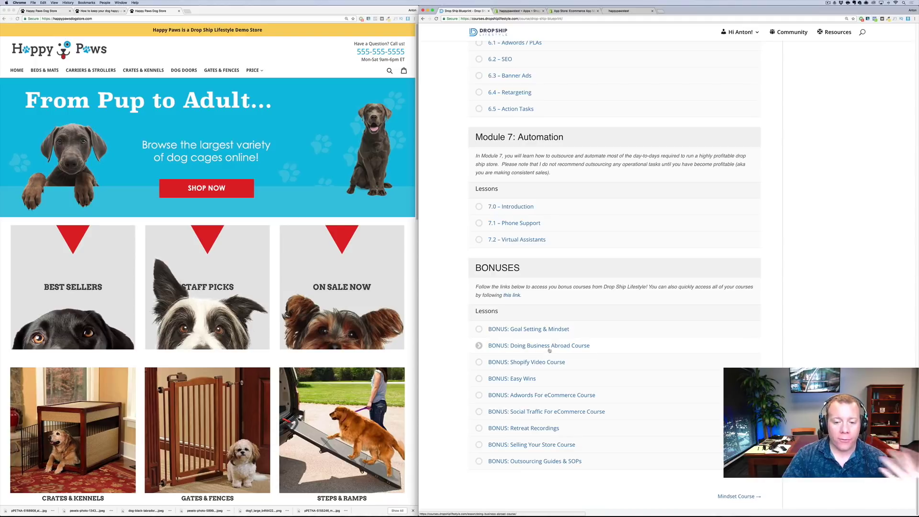
Open the Adwords PPC and Paid Social Traffic bonus courses in new tabs and view each
right_click(552, 401)
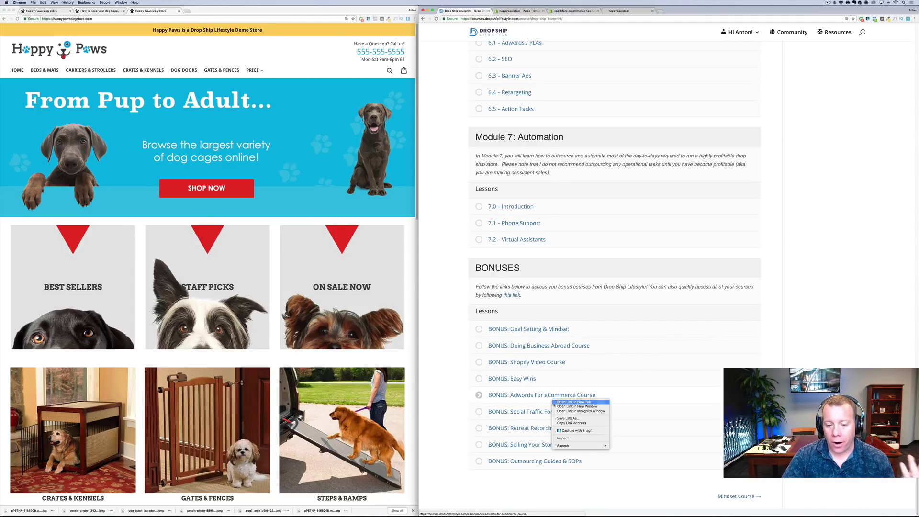
click(574, 403)
right_click(493, 410)
click(514, 413)
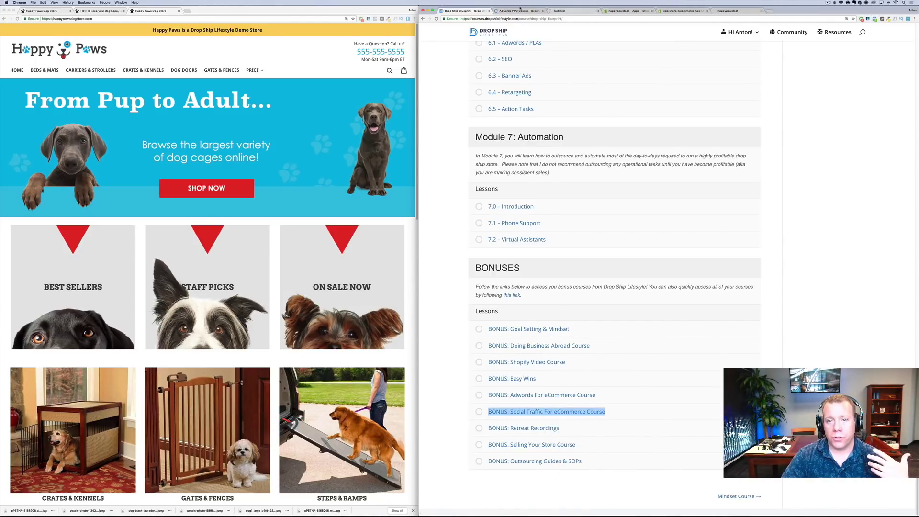
click(519, 11)
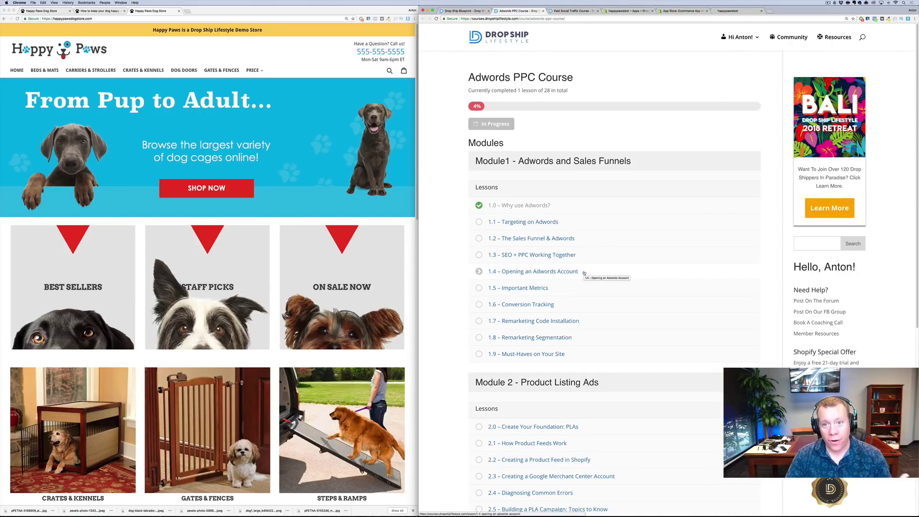
click(567, 11)
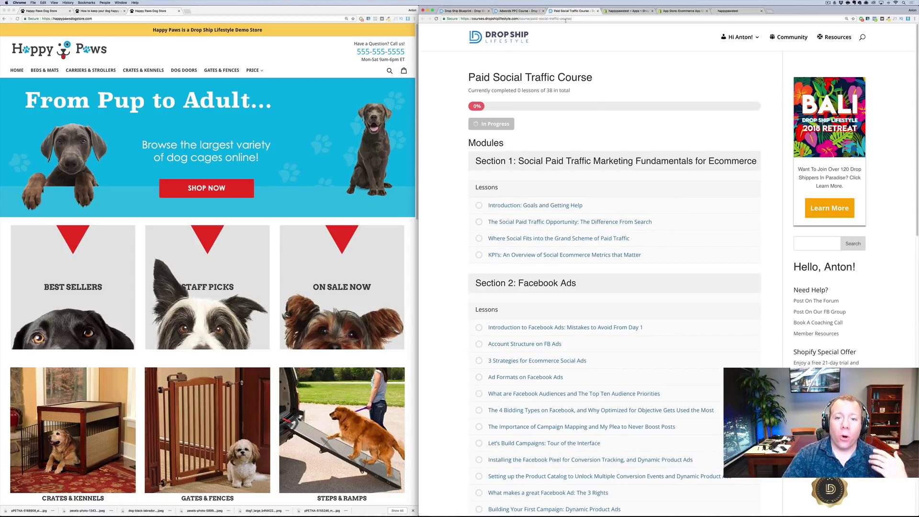
scroll(606, 144, down, 10)
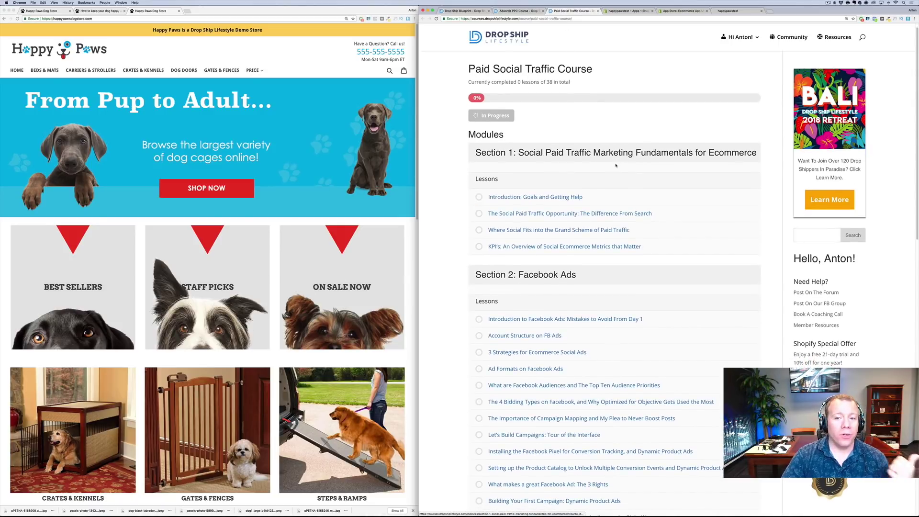
scroll(611, 186, down, 5)
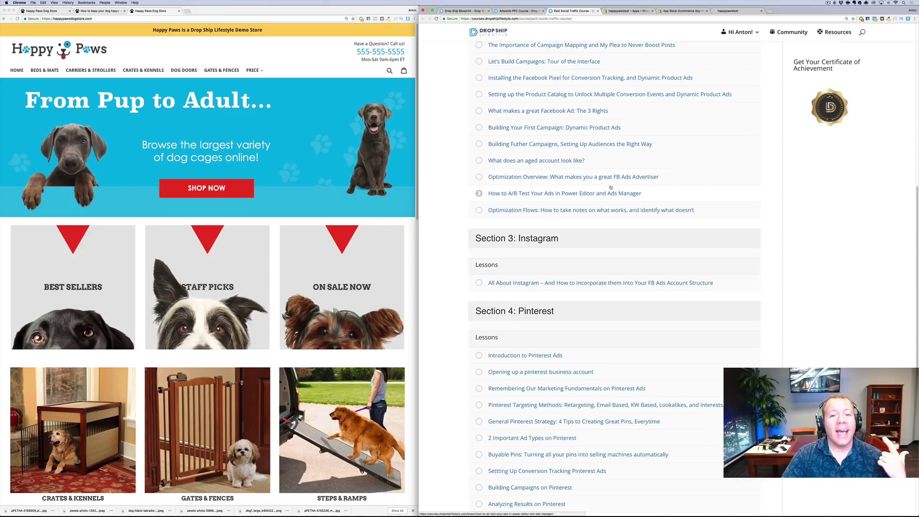
scroll(608, 184, up, 15)
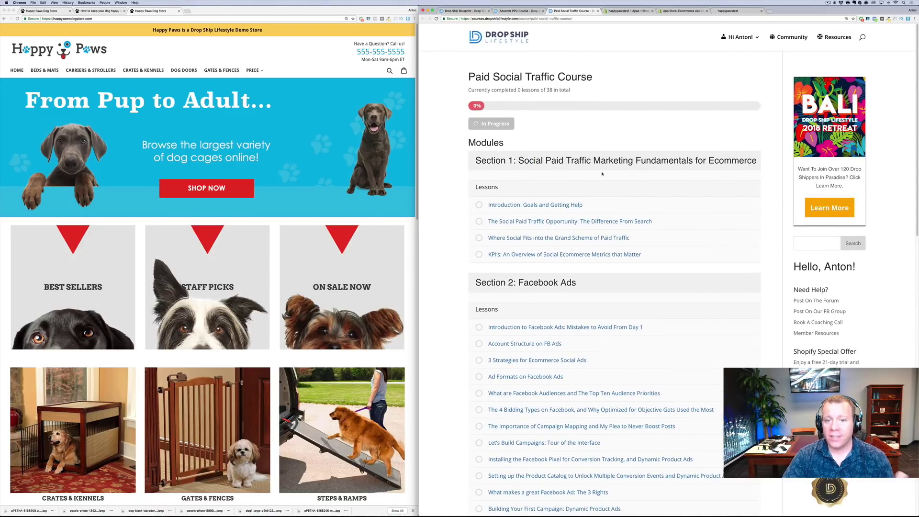
click(576, 19)
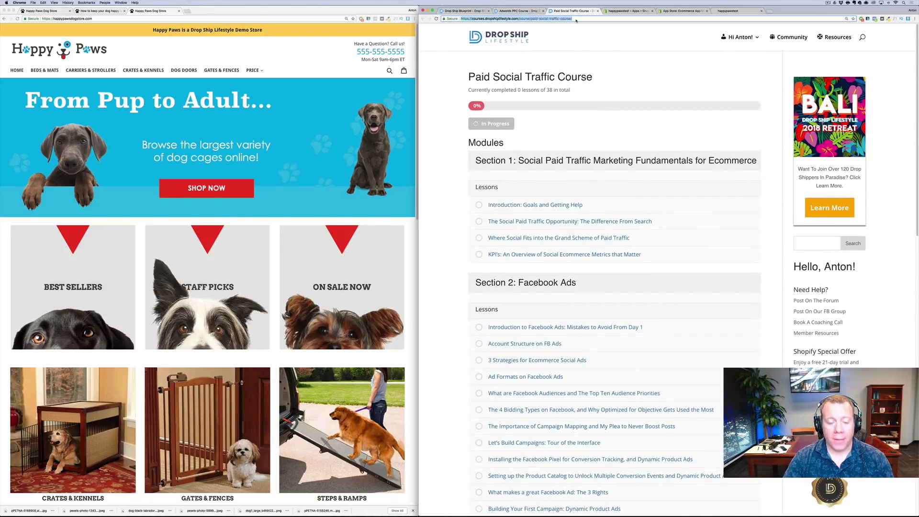
Check dropshiplifestyle.com course pricing ($1,297 Basic, $1,497 Premium), then return to the Shopify Apps and App Store tabs
text(dropshiplifestyle.com)
key(Return)
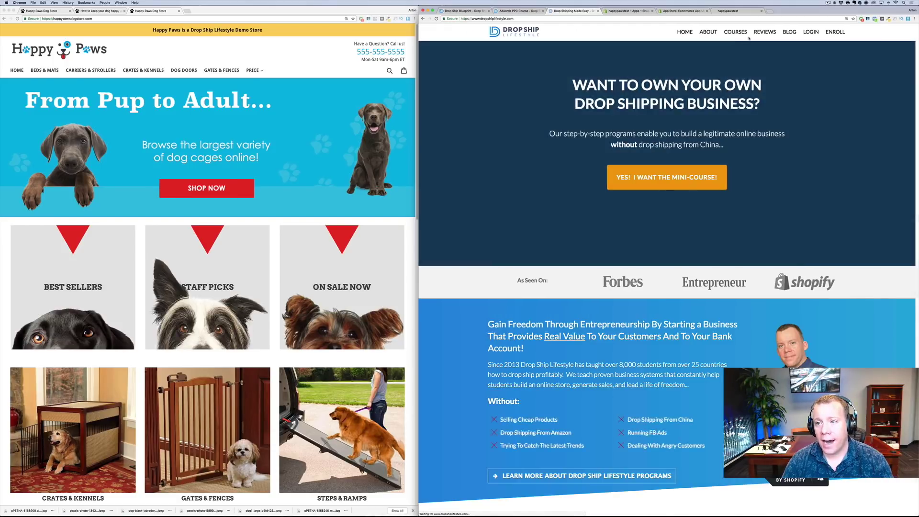
key(Escape)
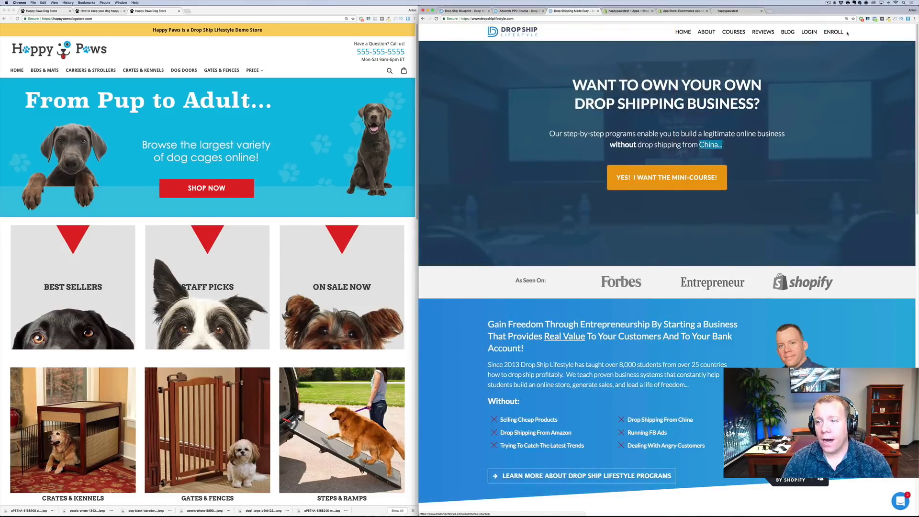
click(733, 33)
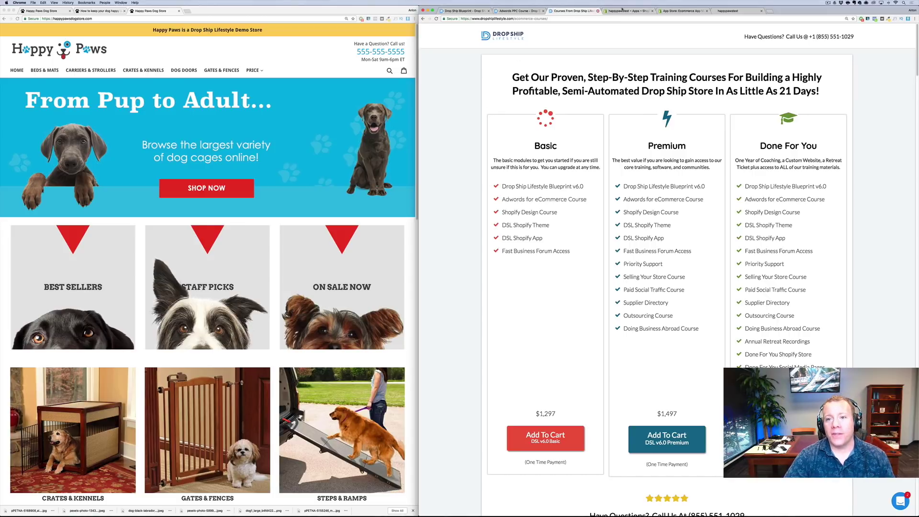
click(622, 12)
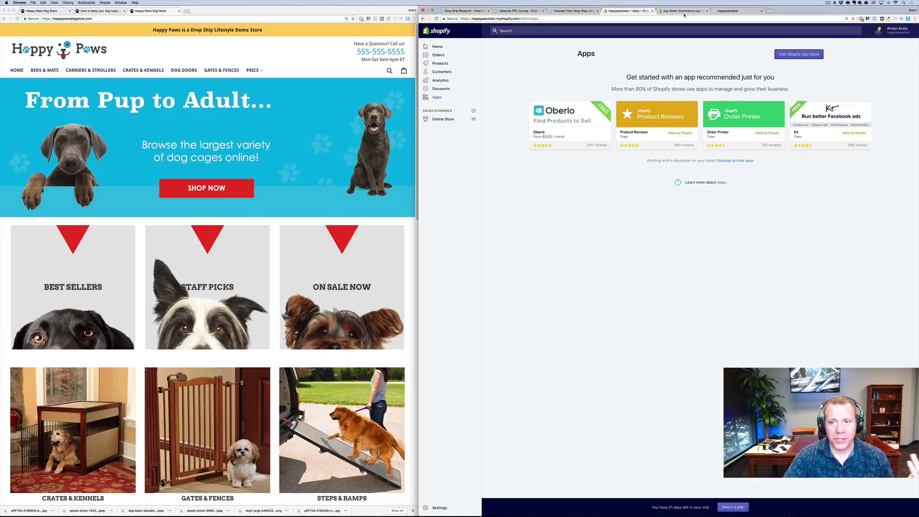
click(684, 12)
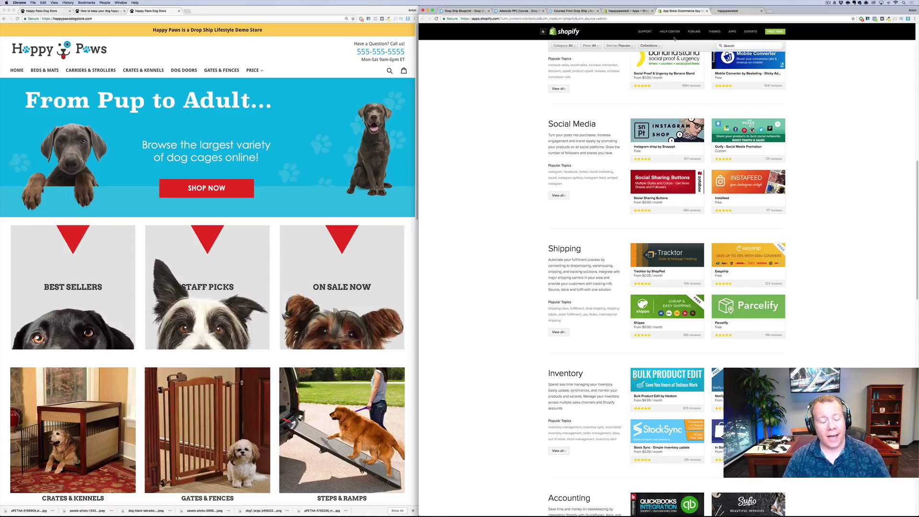